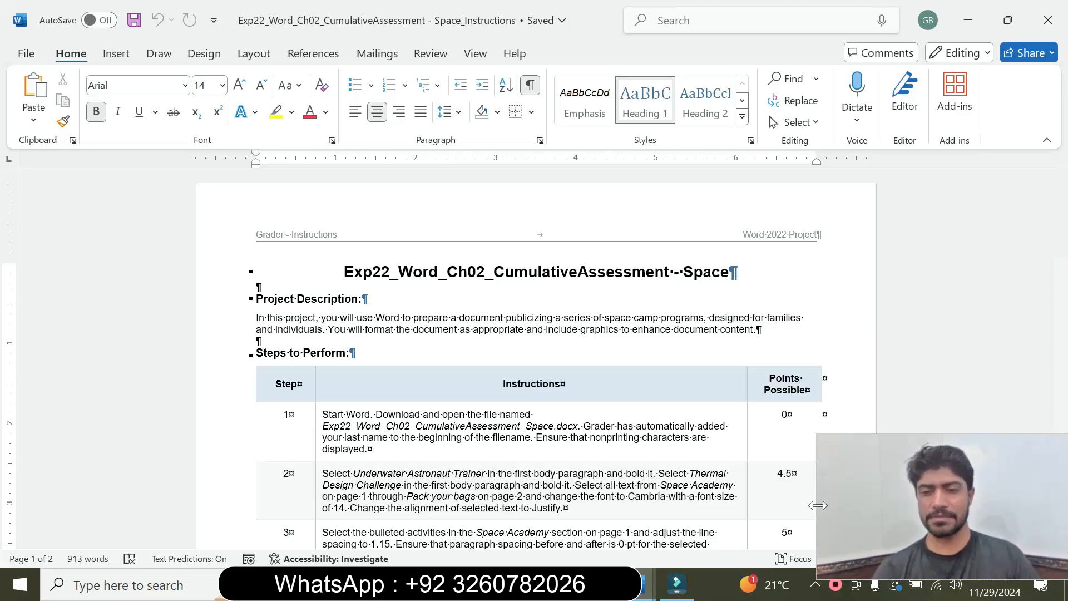
pyautogui.click(1047, 234)
pyautogui.click(1058, 228)
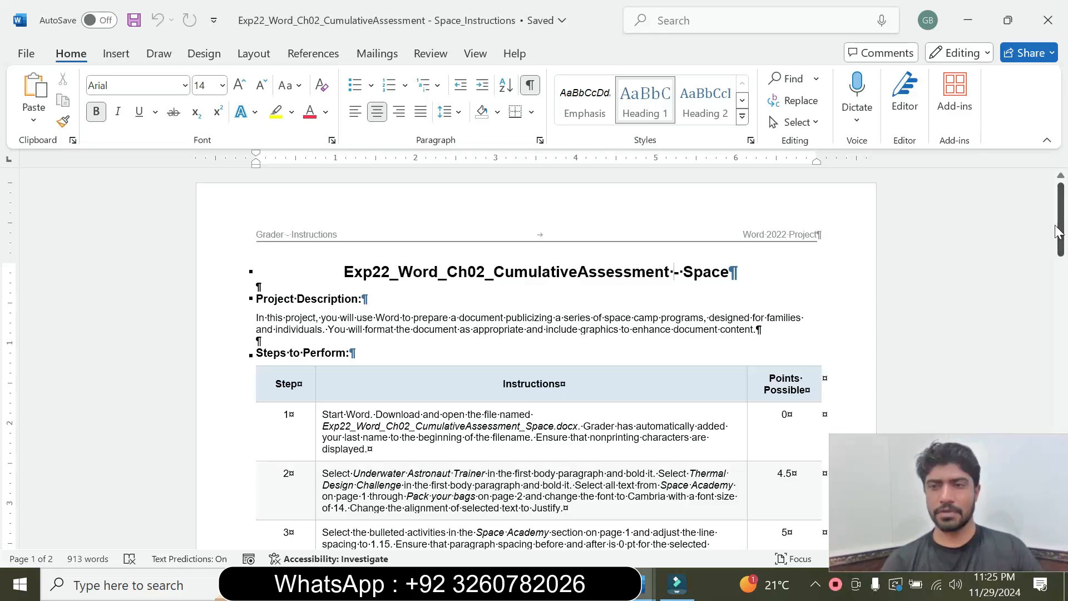
pyautogui.moveTo(1058, 228)
pyautogui.mouseDown()
pyautogui.moveTo(1066, 476)
pyautogui.moveTo(1057, 223)
pyautogui.moveTo(1043, 212)
pyautogui.mouseUp()
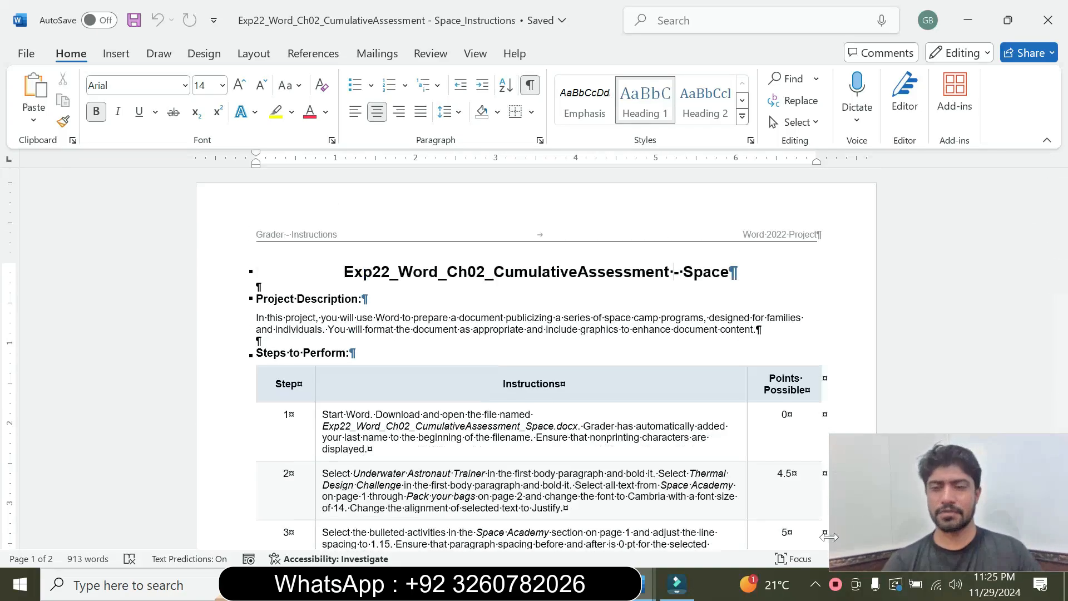
pyautogui.moveTo(830, 530); pyautogui.dragTo(868, 530)
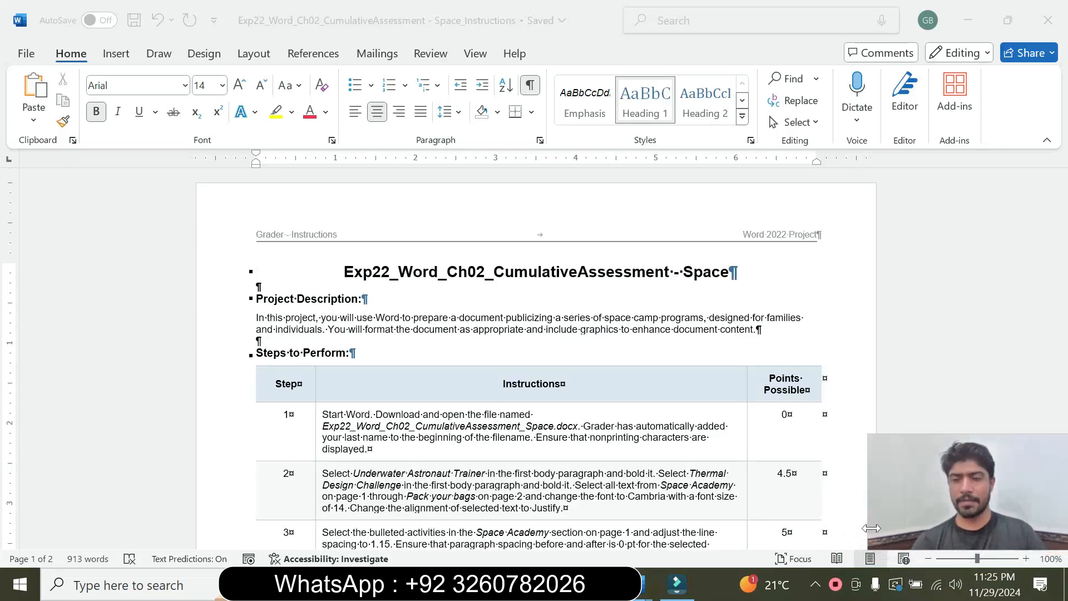
pyautogui.moveTo(1001, 475); pyautogui.dragTo(1000, 496)
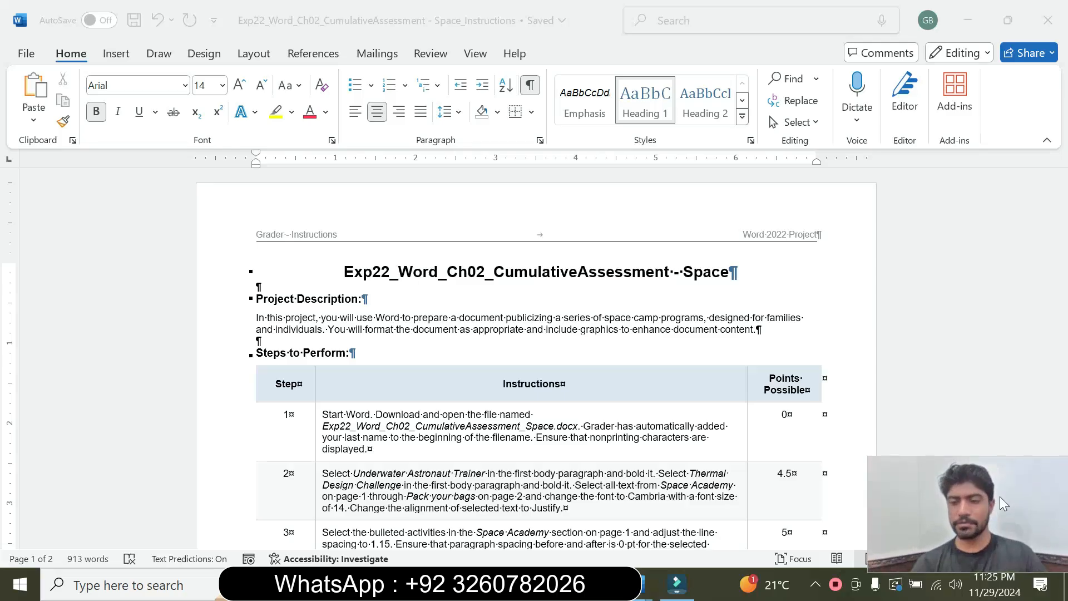
pyautogui.click(1019, 212)
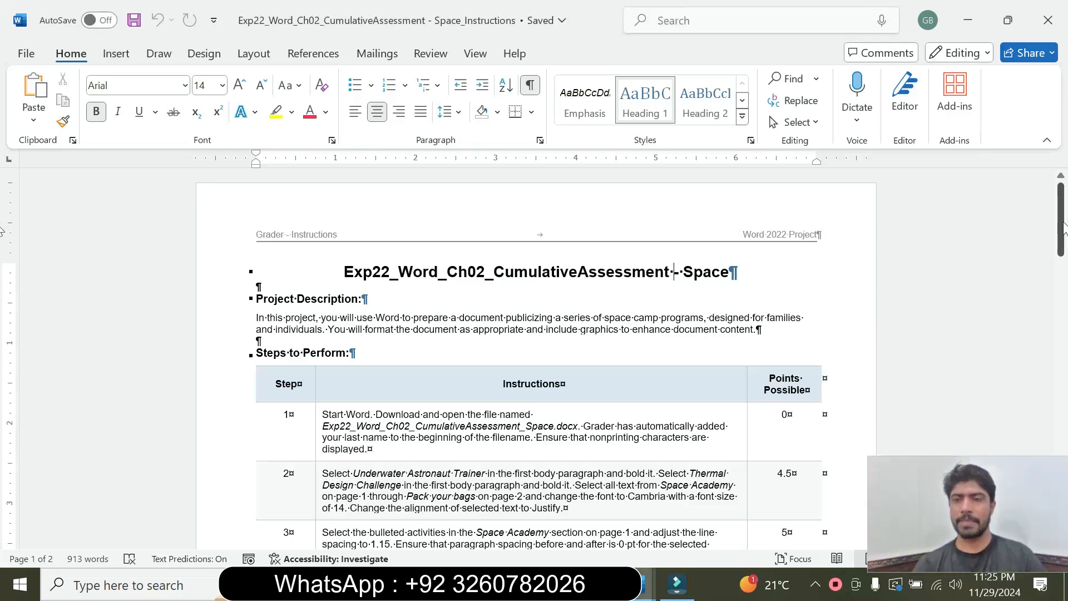
# Set the step 1 instruction text in the Steps to Perform table to 14 pt and highlight it in yellow.
pyautogui.moveTo(1064, 231)
pyautogui.mouseDown()
pyautogui.moveTo(1064, 253)
pyautogui.moveTo(1064, 236)
pyautogui.mouseUp()
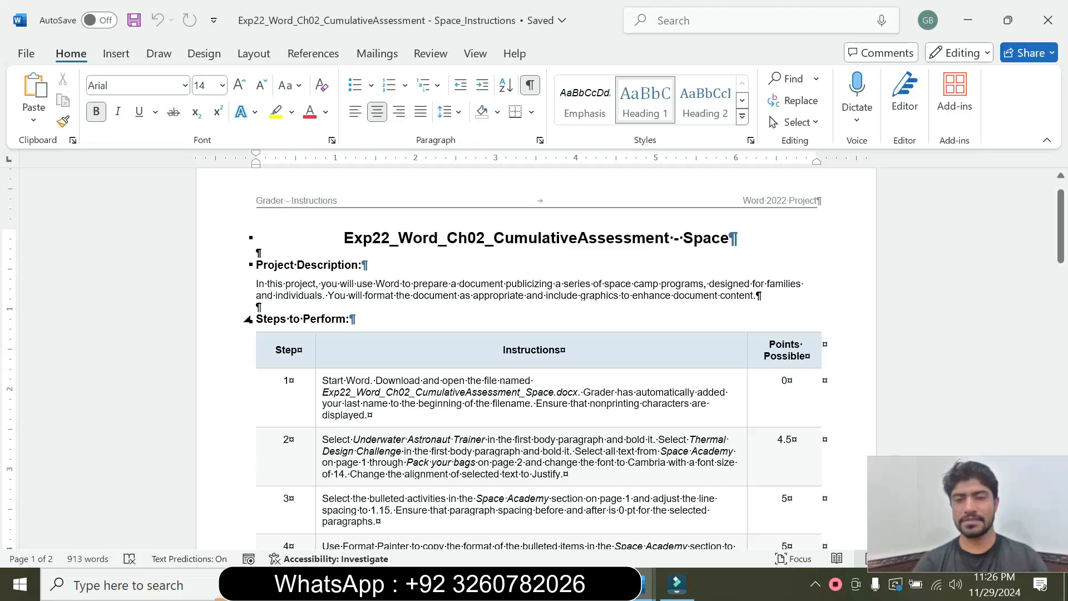
pyautogui.click(679, 318)
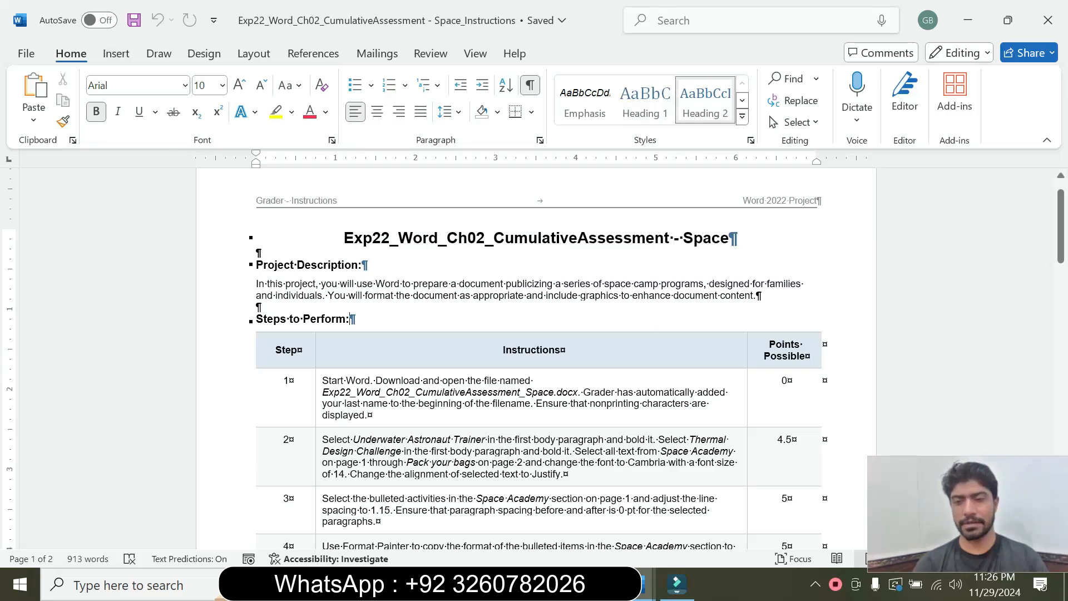
pyautogui.moveTo(1064, 237); pyautogui.dragTo(1065, 259)
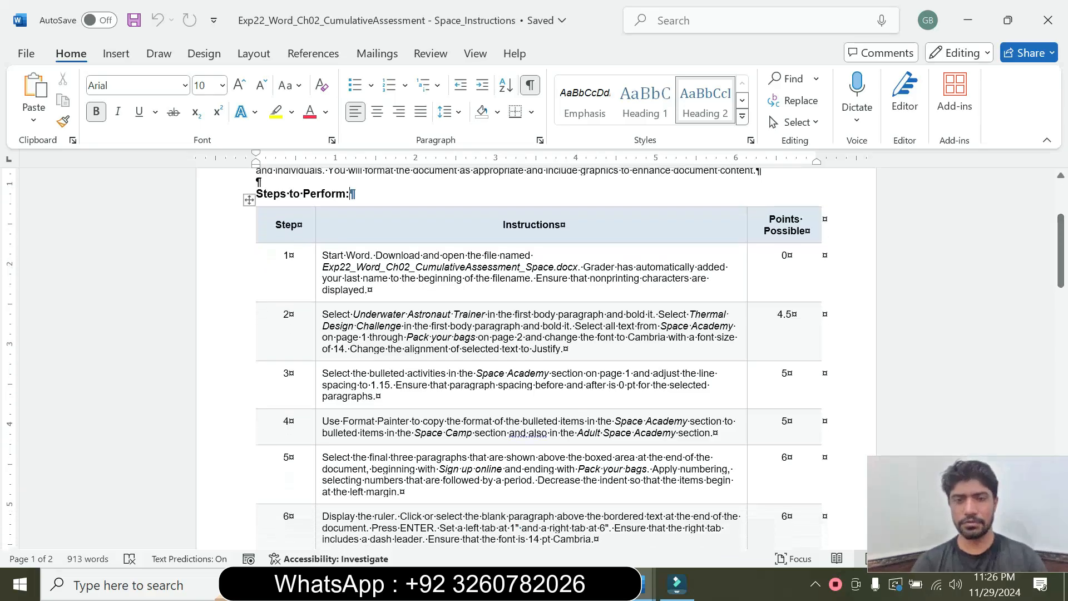
pyautogui.click(316, 299)
pyautogui.click(417, 245)
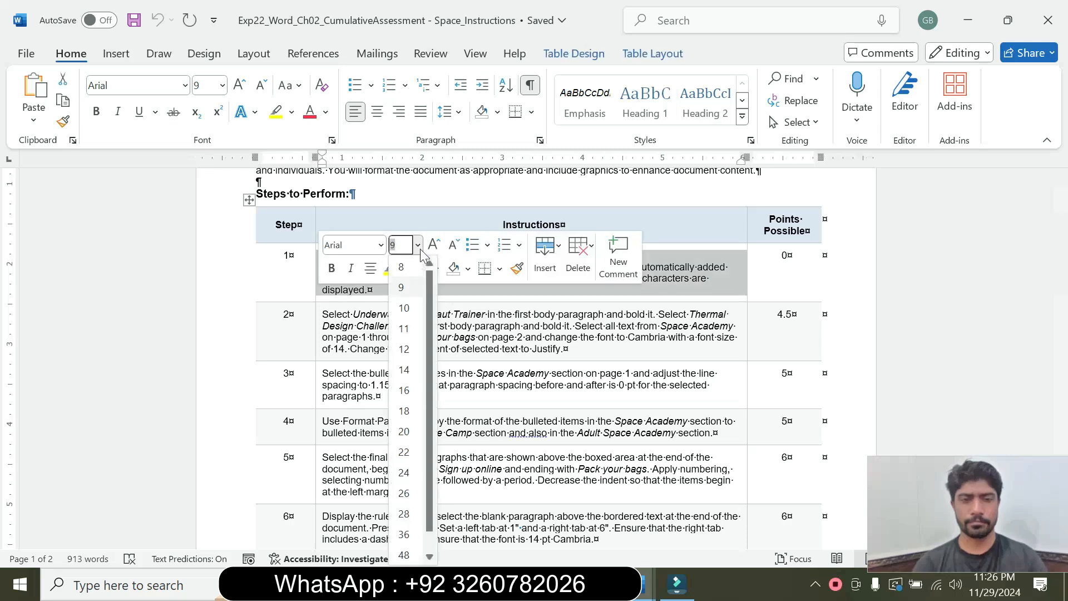
pyautogui.click(405, 372)
pyautogui.click(386, 269)
pyautogui.click(408, 330)
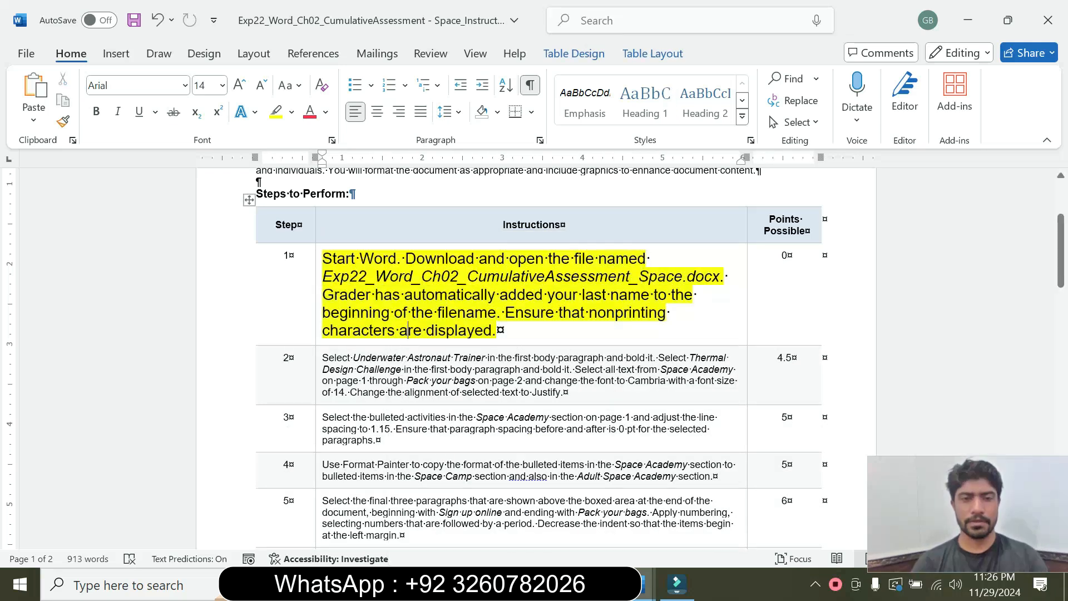
# Review the step 1 instruction, switch to the Space Camp Programs document and look over its first page.
pyautogui.tripleClick(429, 333)
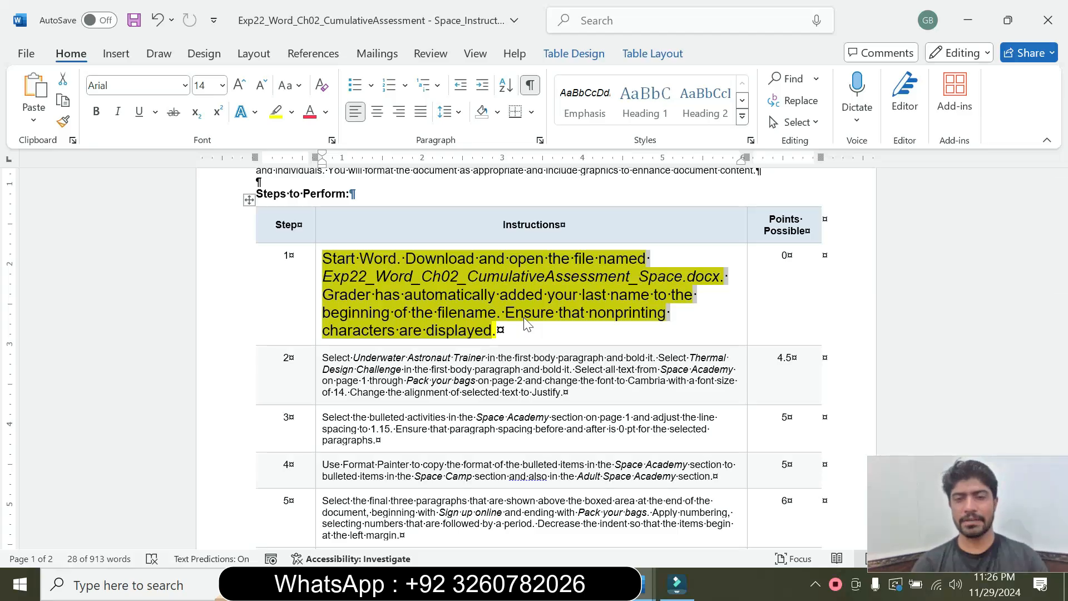
pyautogui.click(487, 333)
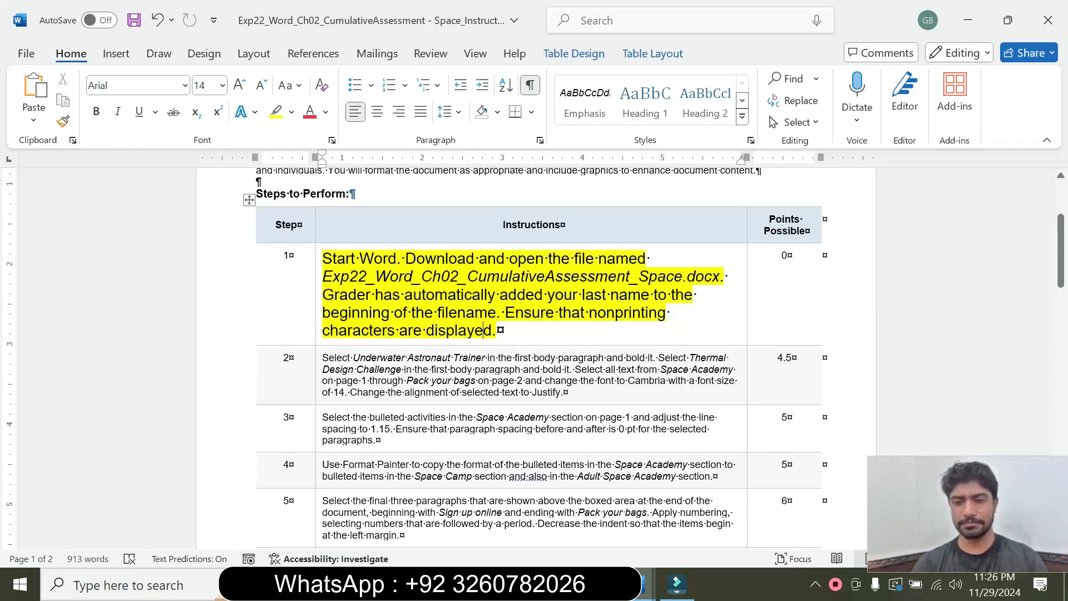
pyautogui.moveTo(643, 585)
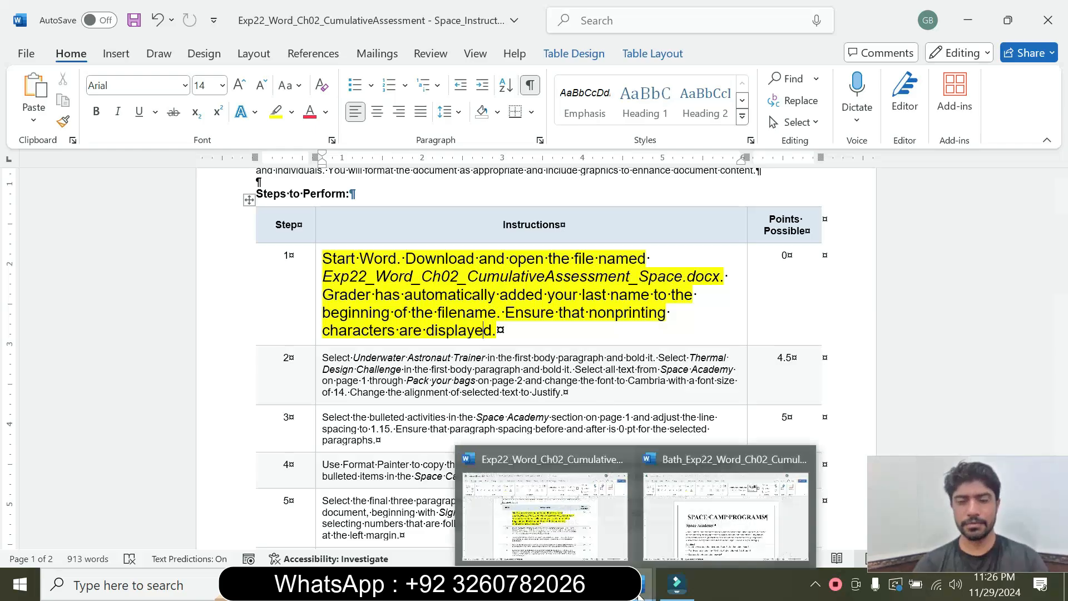
pyautogui.click(683, 517)
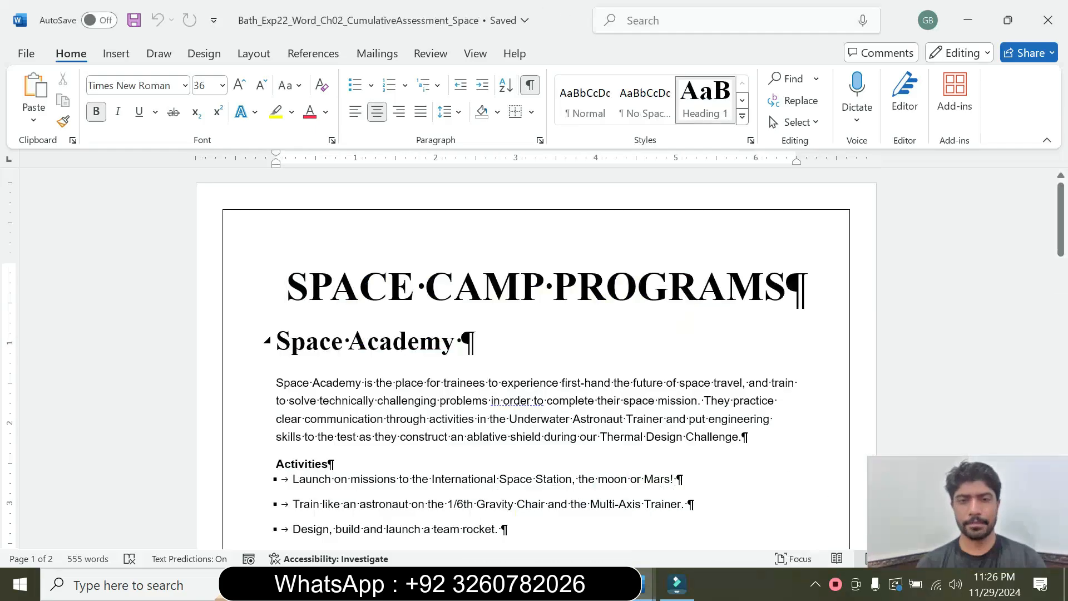
pyautogui.click(625, 339)
pyautogui.moveTo(1064, 219); pyautogui.dragTo(1038, 289)
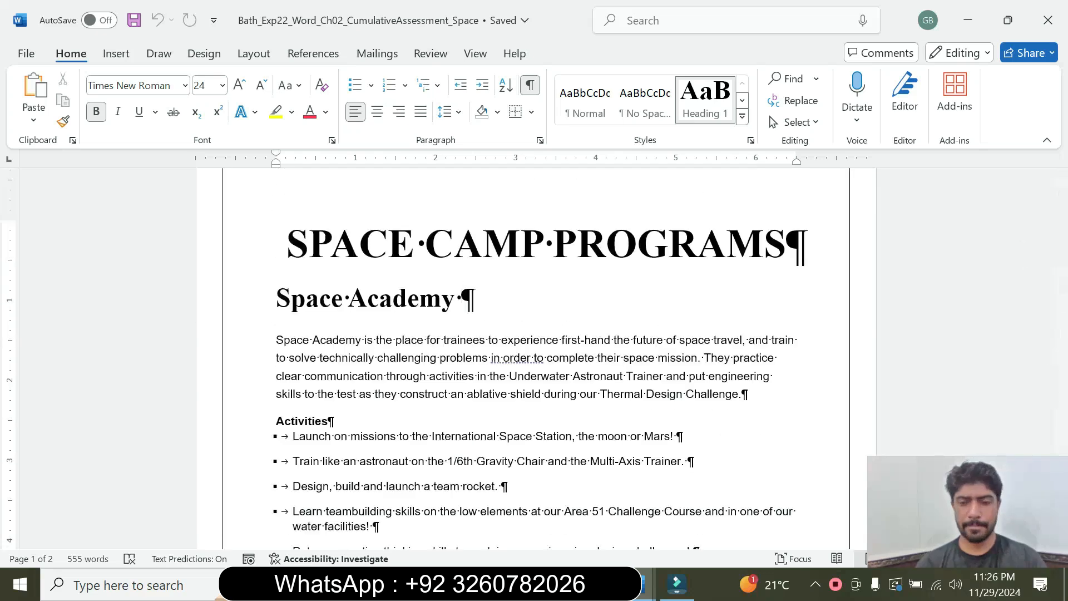
# Return to the instructions document, set the step 1 text to 9 pt and remove its highlight.
pyautogui.moveTo(646, 584)
pyautogui.click(576, 509)
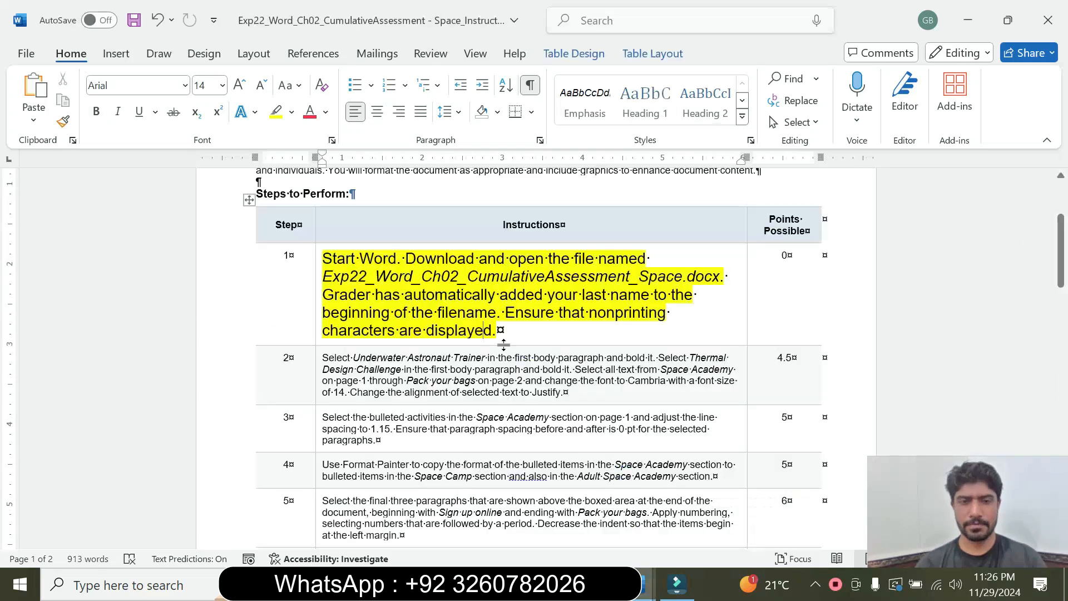
pyautogui.moveTo(498, 333); pyautogui.dragTo(329, 268)
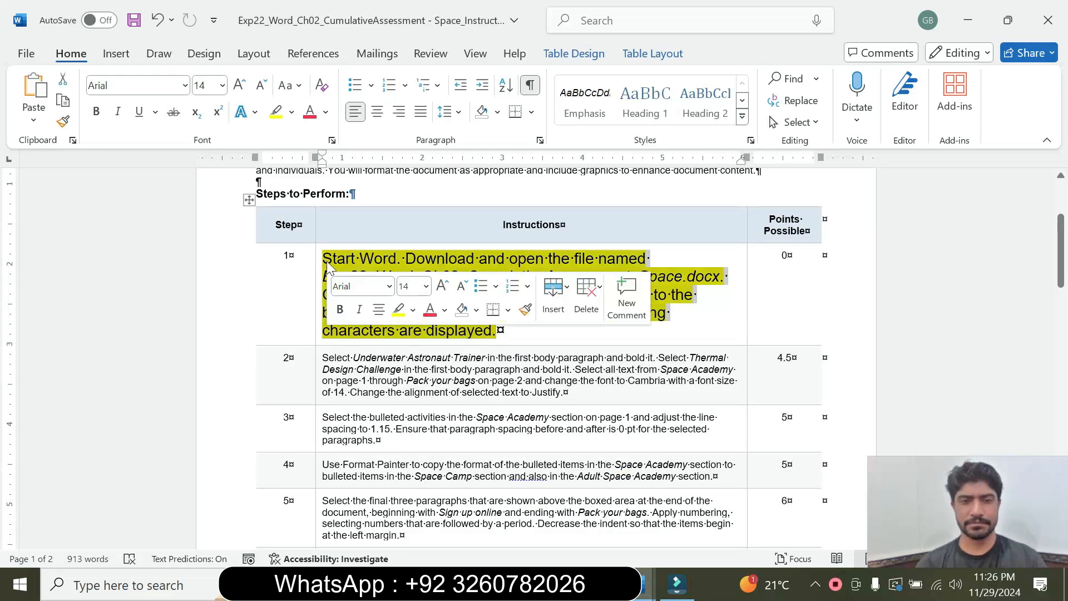
pyautogui.click(426, 286)
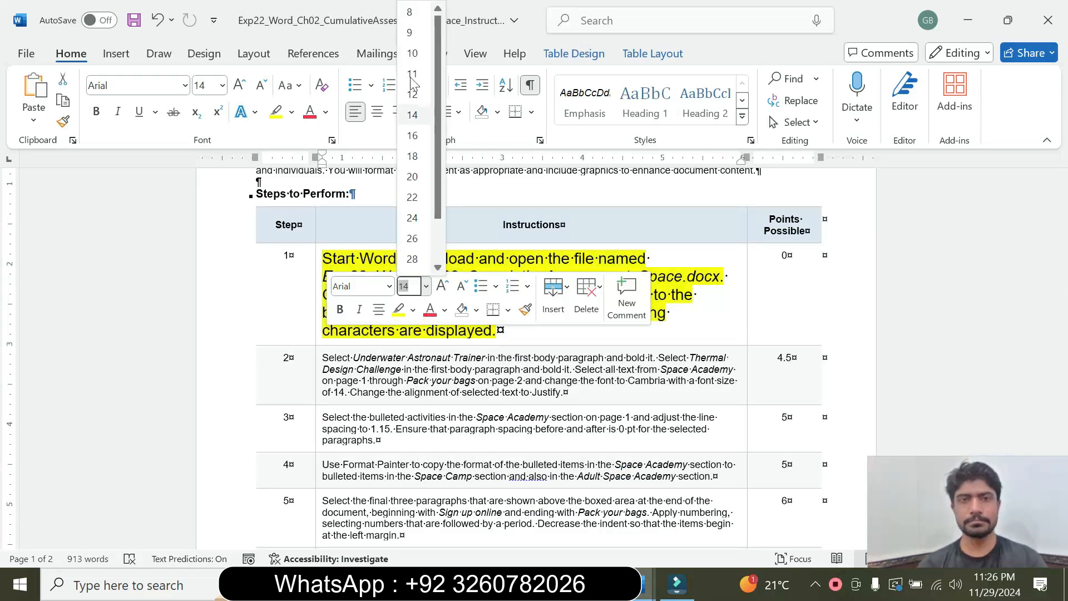
pyautogui.click(410, 32)
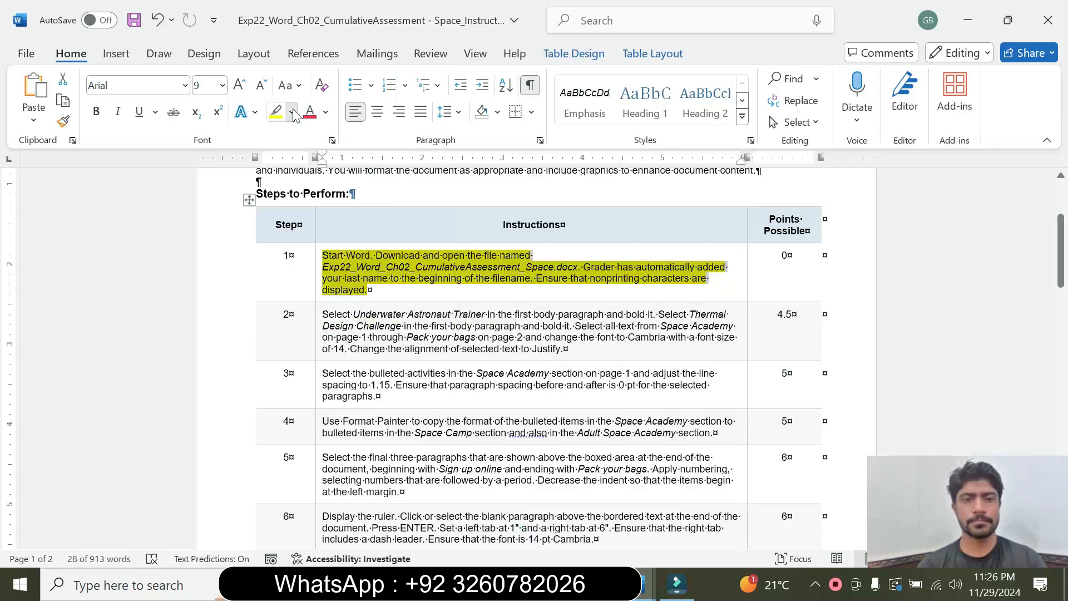
pyautogui.click(294, 115)
pyautogui.click(315, 245)
pyautogui.click(323, 256)
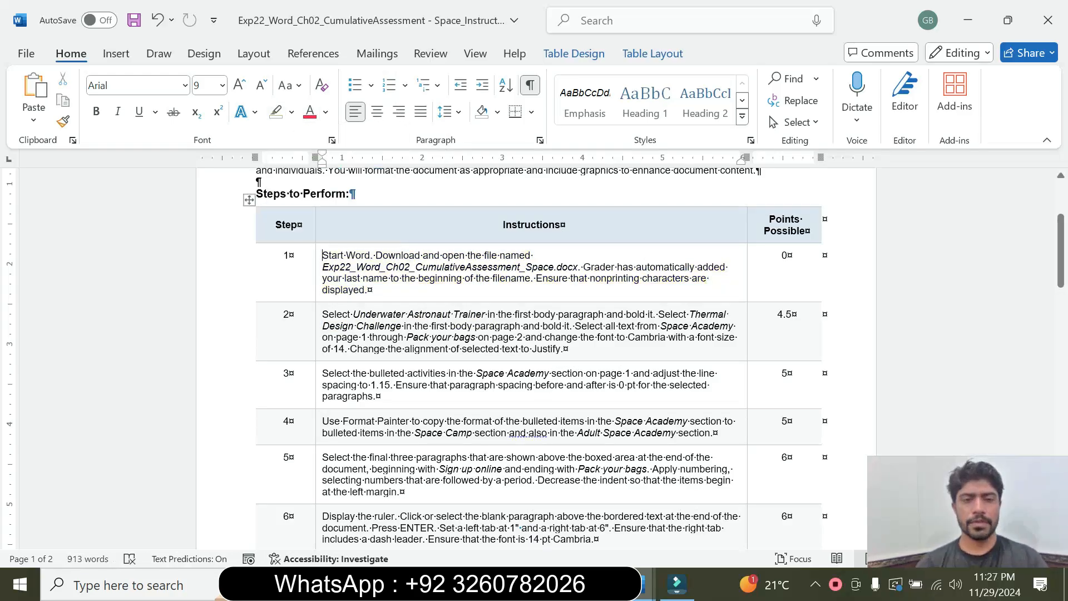
# Set the step 2 instruction text in the table to 14 pt and highlight it in turquoise.
pyautogui.click(318, 344)
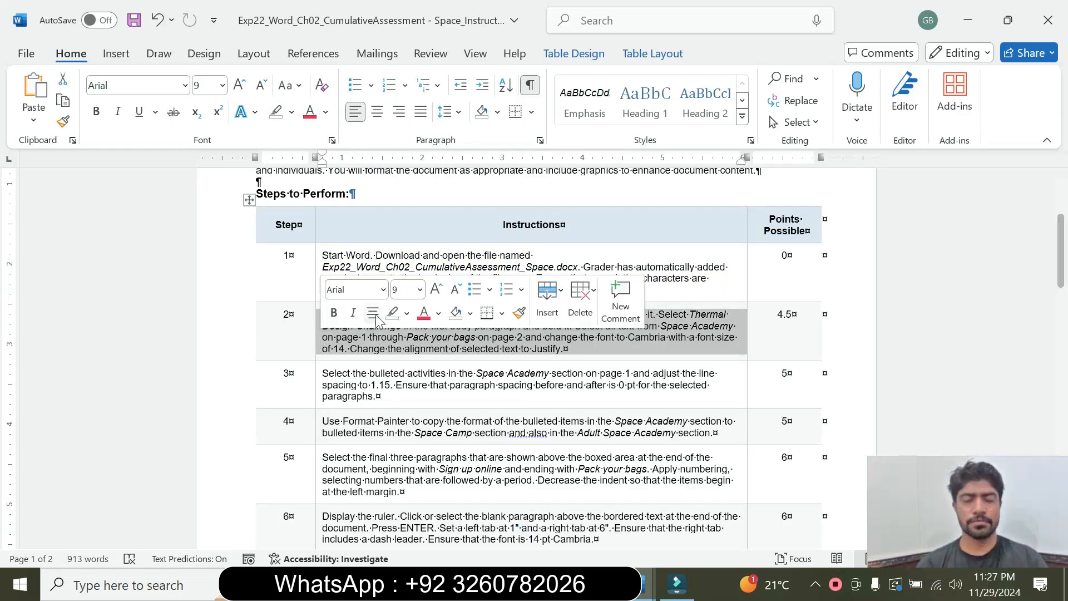
pyautogui.click(420, 290)
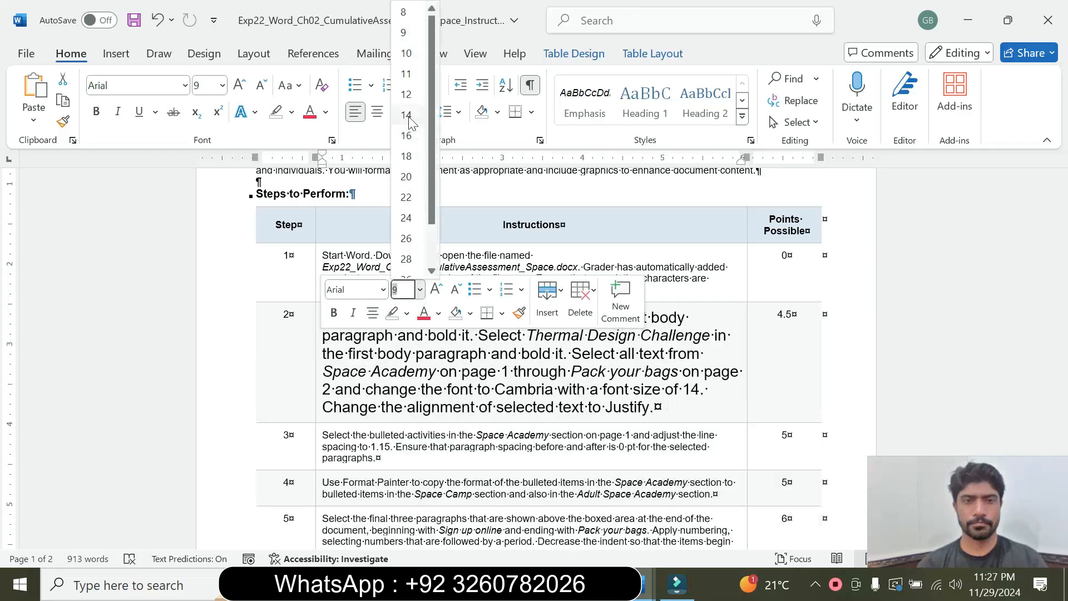
pyautogui.click(406, 128)
pyautogui.click(292, 113)
pyautogui.click(327, 164)
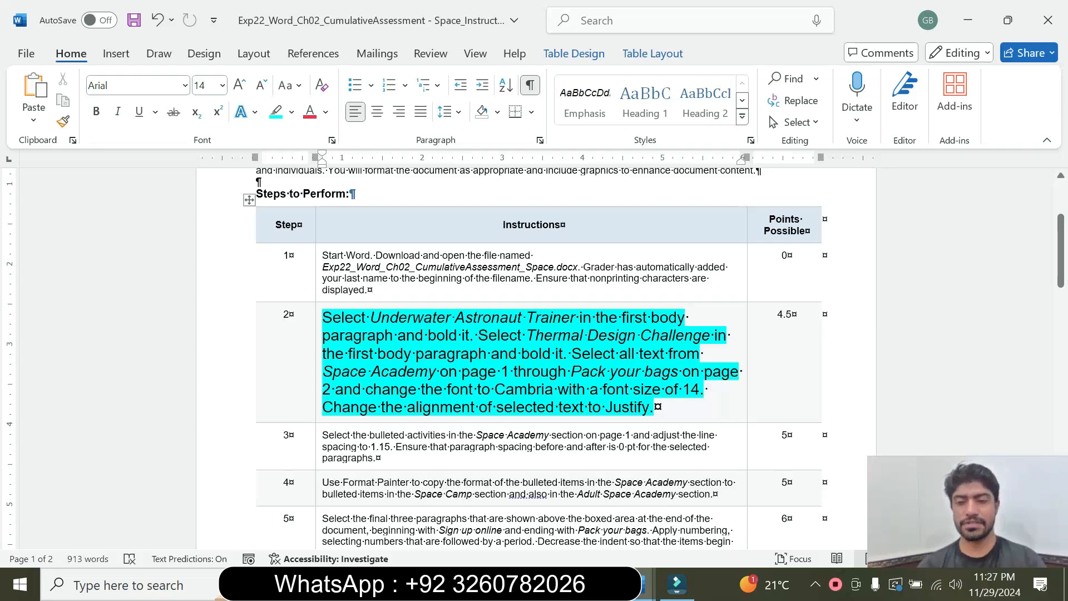
# Following step 2, switch to the Space Camp Programs document and bold "Underwater Astronaut Trainer" in the first body paragraph.
pyautogui.moveTo(377, 319); pyautogui.dragTo(486, 319)
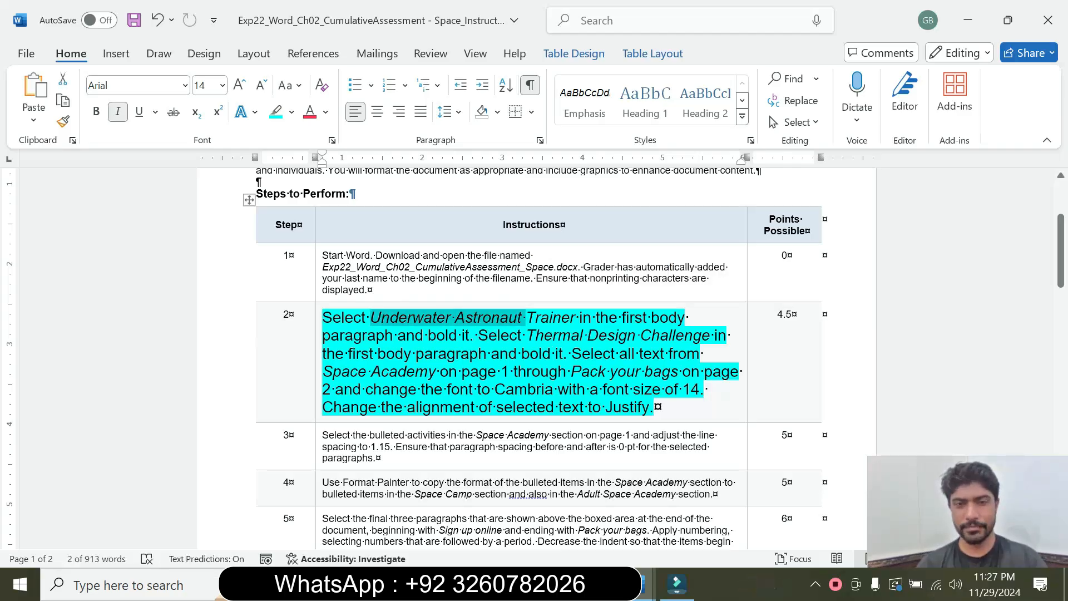
pyautogui.moveTo(646, 584)
pyautogui.click(707, 490)
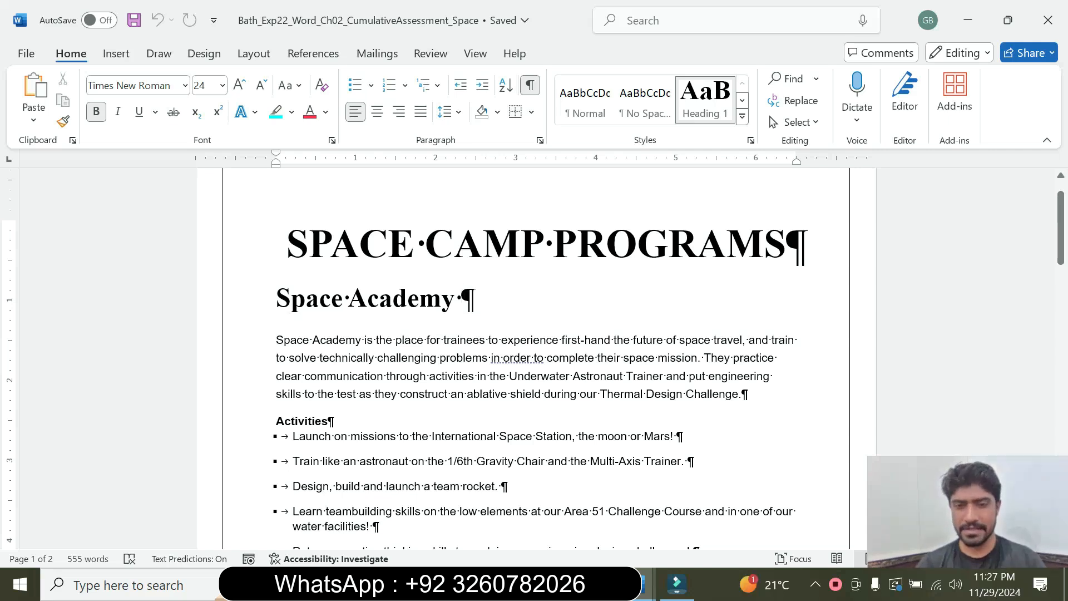
pyautogui.moveTo(510, 376); pyautogui.dragTo(665, 377)
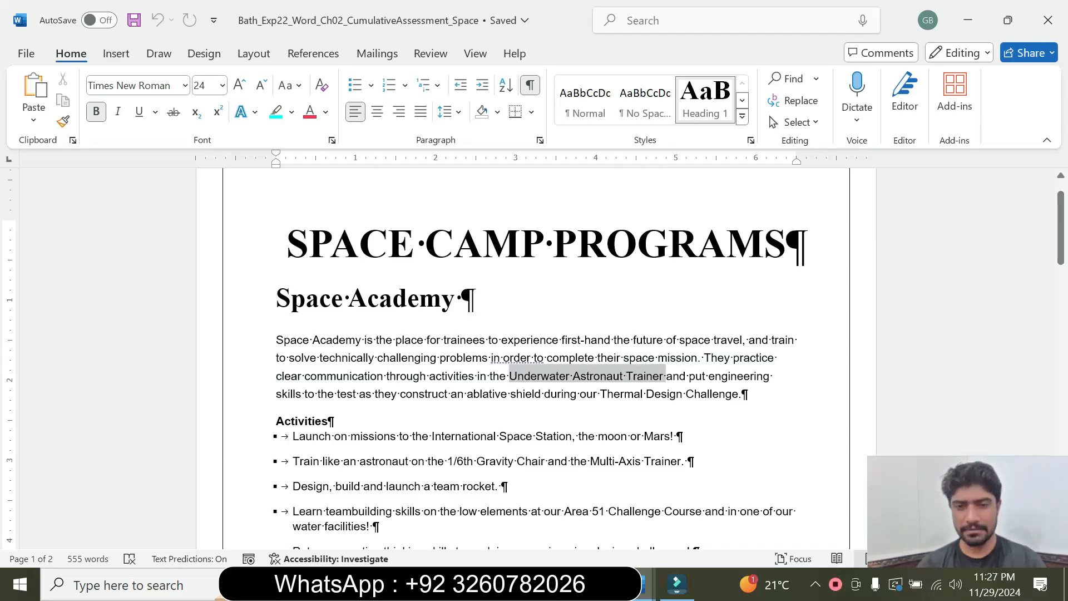
pyautogui.click(661, 376)
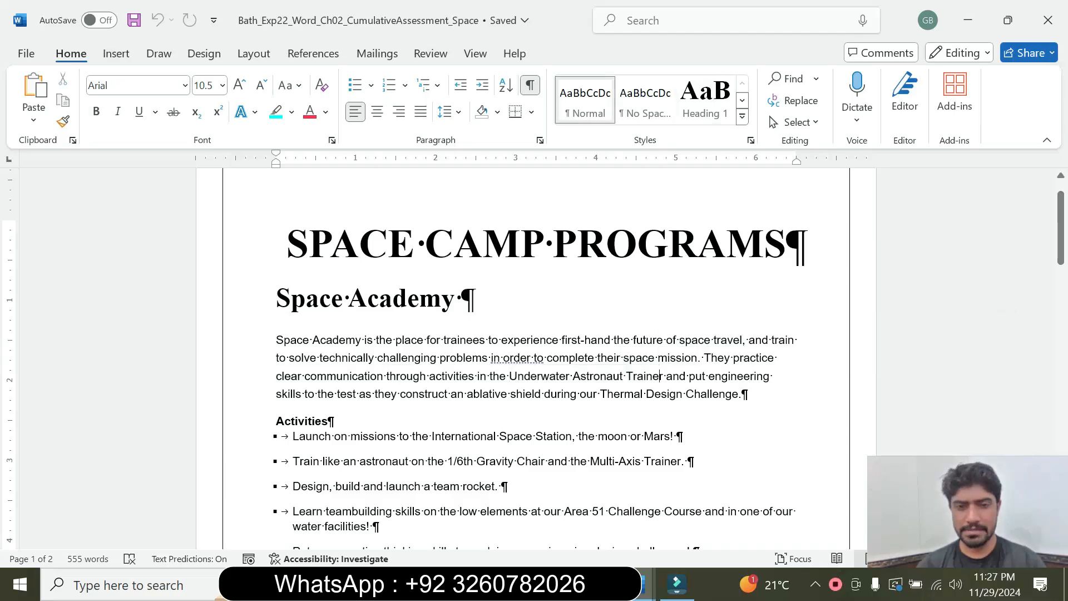
pyautogui.moveTo(510, 376); pyautogui.dragTo(660, 376)
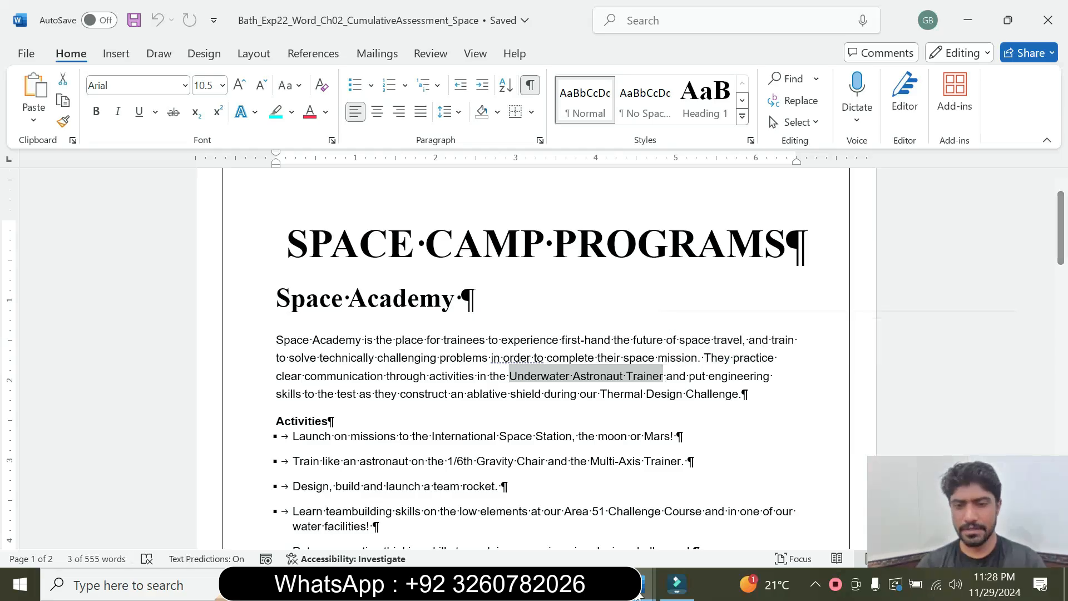
pyautogui.moveTo(636, 585)
pyautogui.click(572, 498)
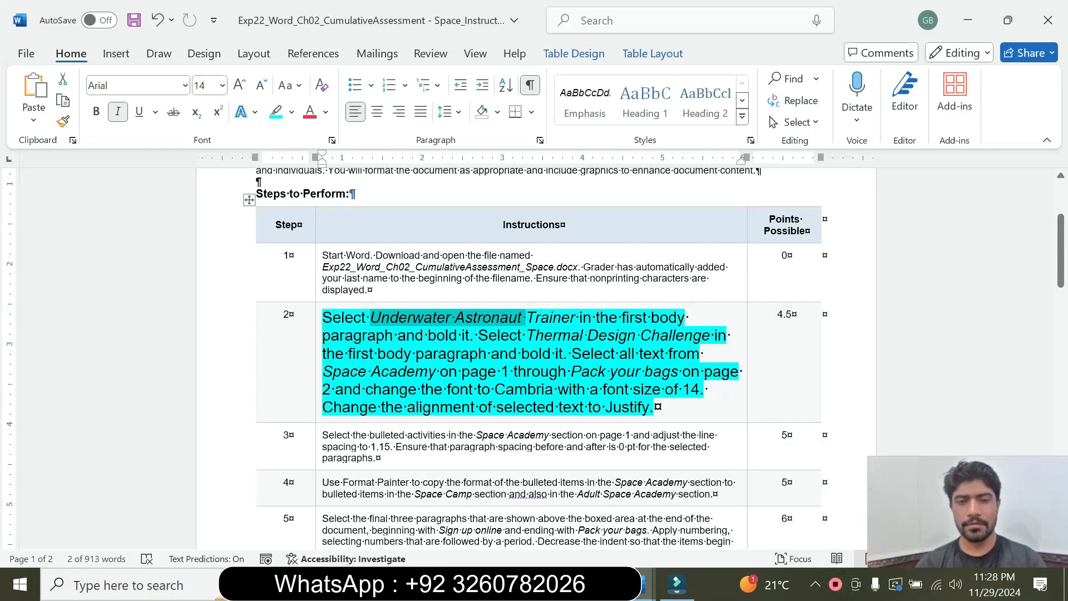
pyautogui.moveTo(639, 584)
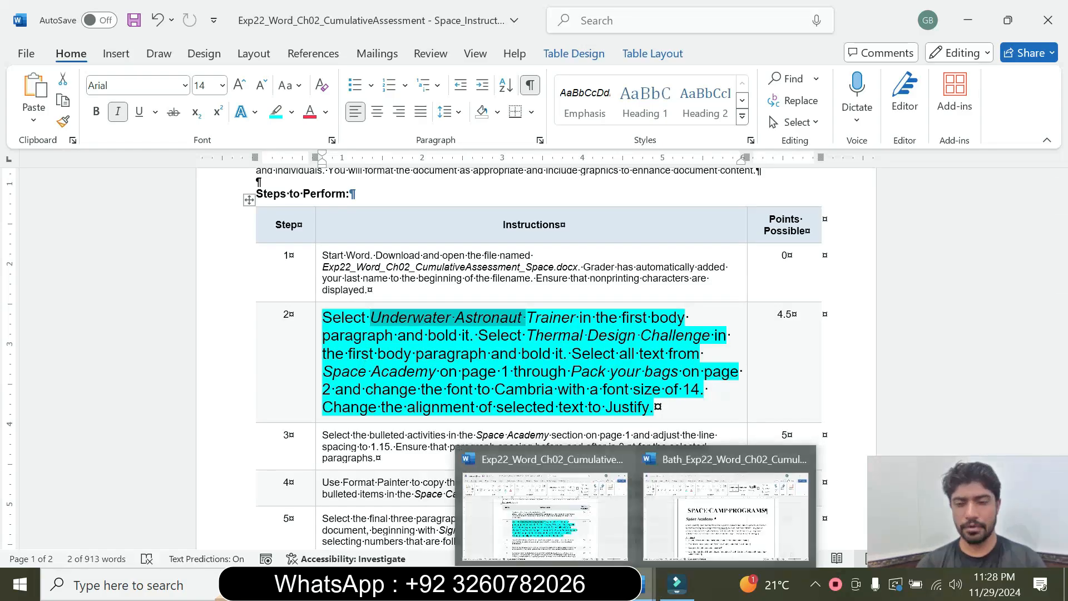
pyautogui.click(702, 536)
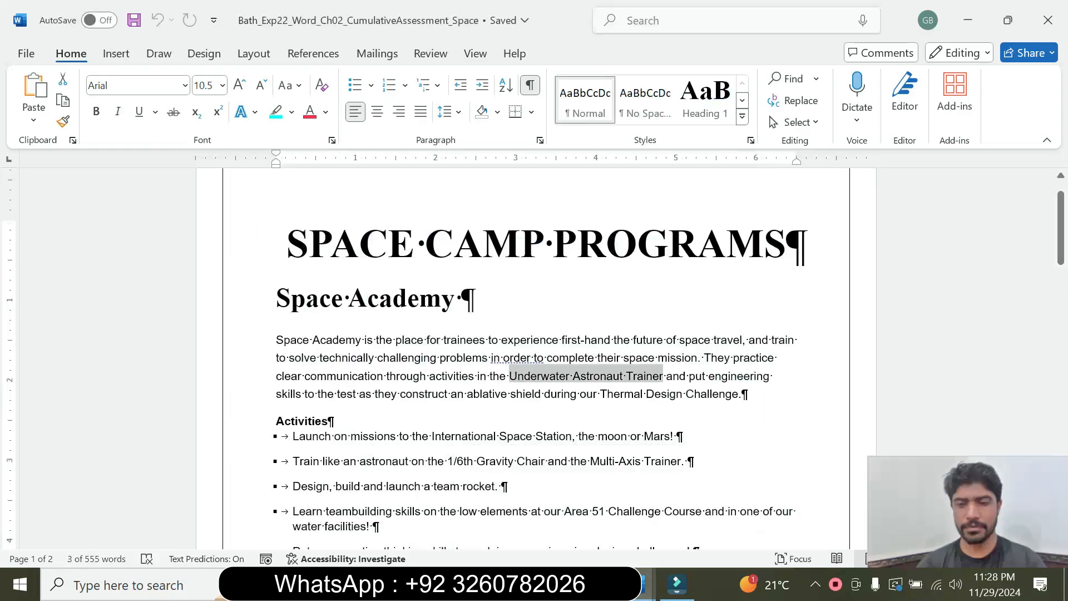
pyautogui.click(98, 113)
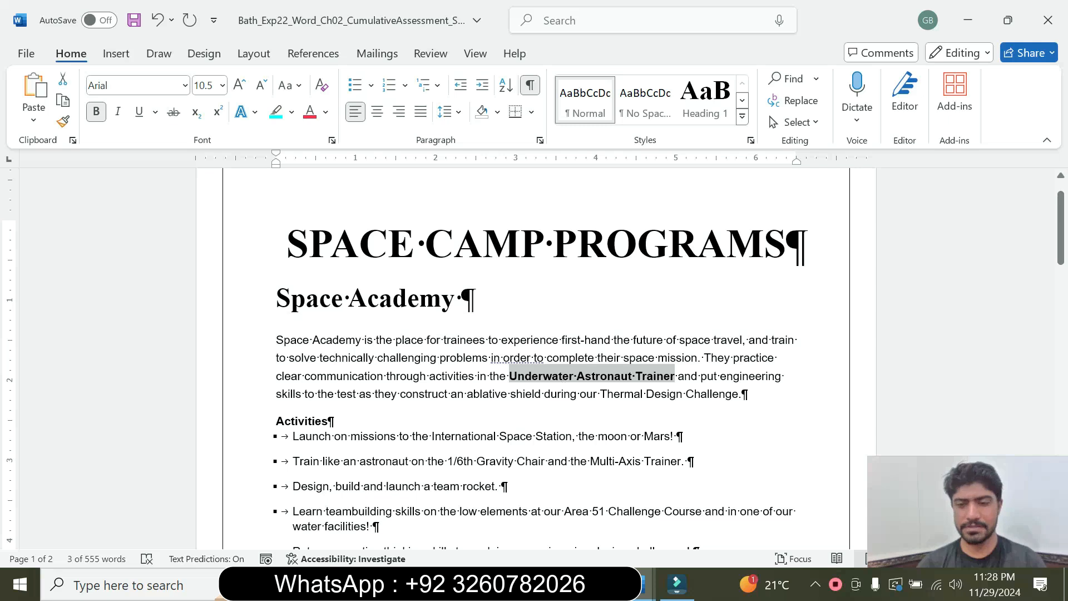
# Check step 2 in the instructions document, return to the Space Camp Programs document and bold "Thermal Design Challenge" in the first body paragraph.
pyautogui.moveTo(678, 584)
pyautogui.click(591, 528)
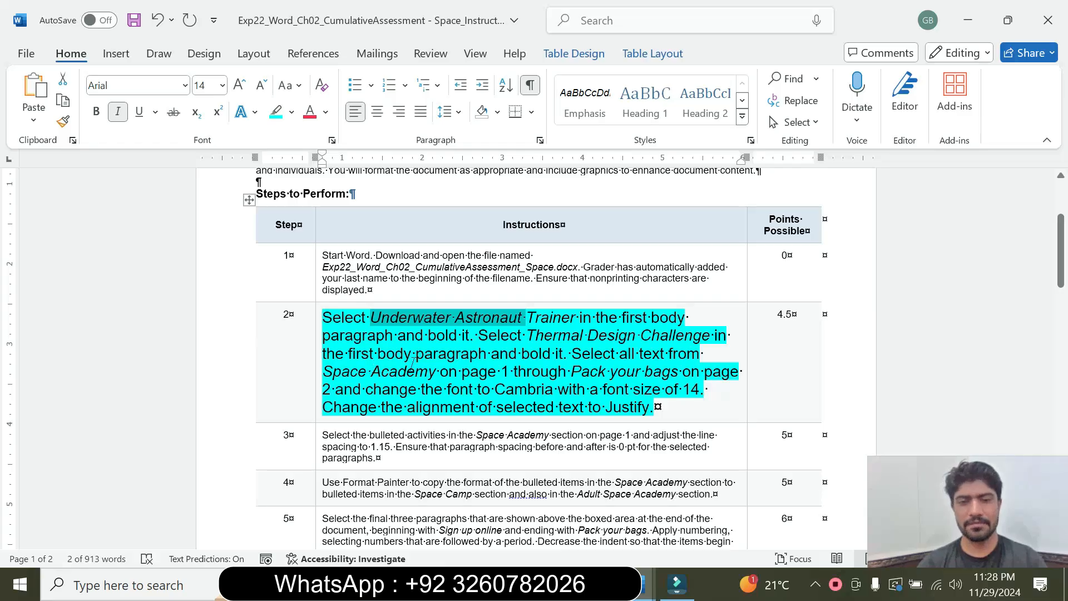
pyautogui.moveTo(472, 336); pyautogui.dragTo(563, 355)
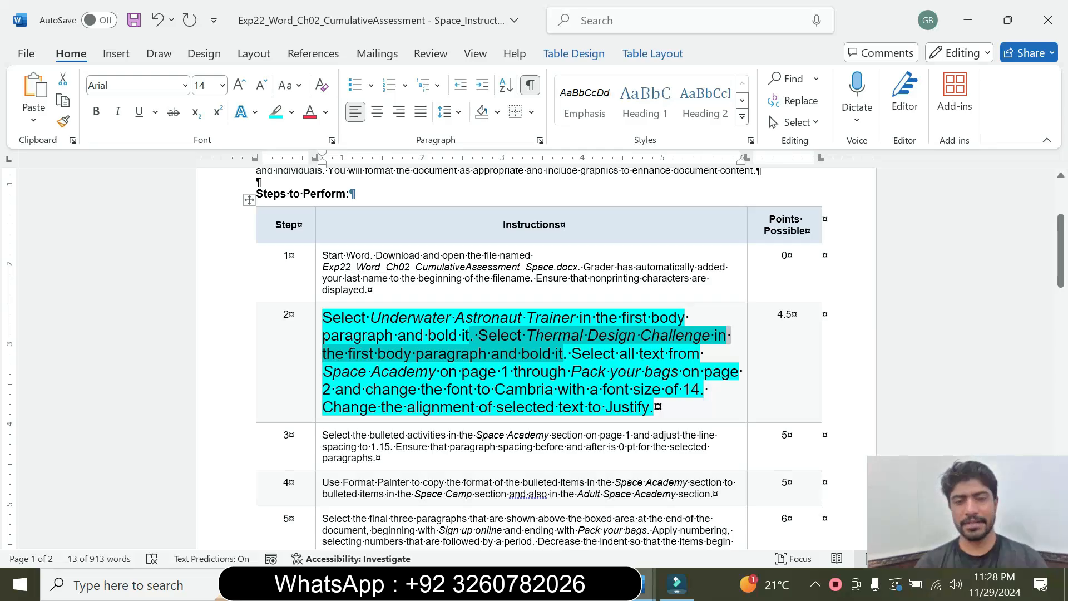
pyautogui.moveTo(645, 587)
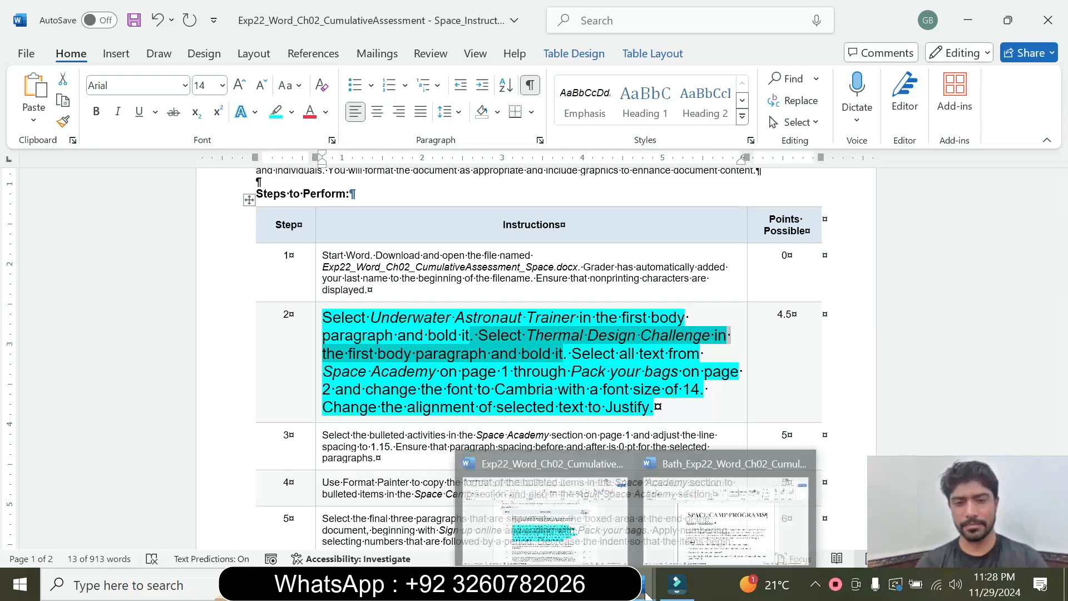
pyautogui.click(657, 522)
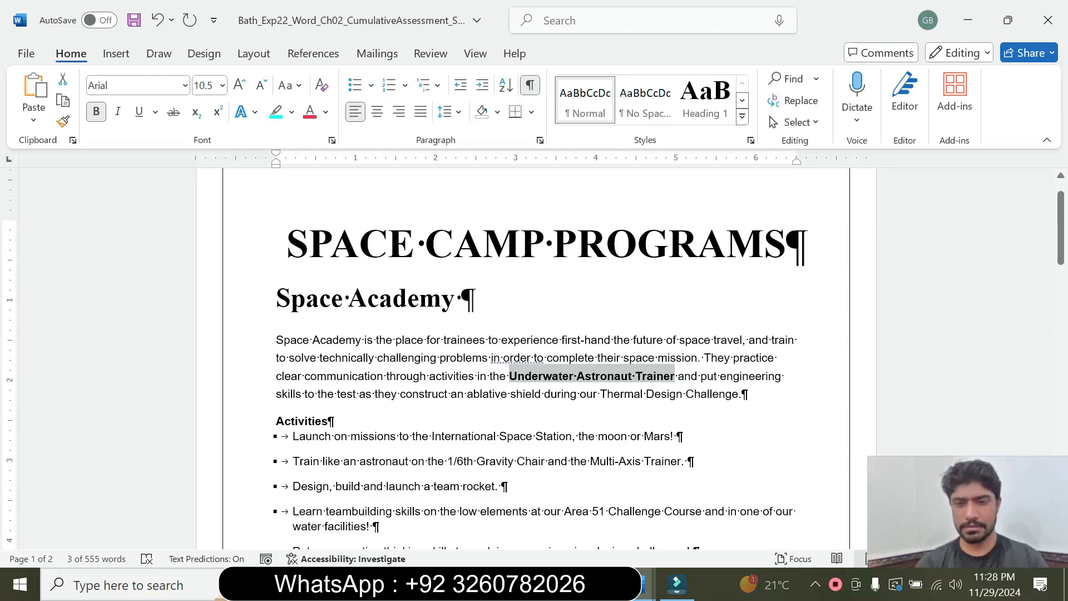
pyautogui.click(665, 394)
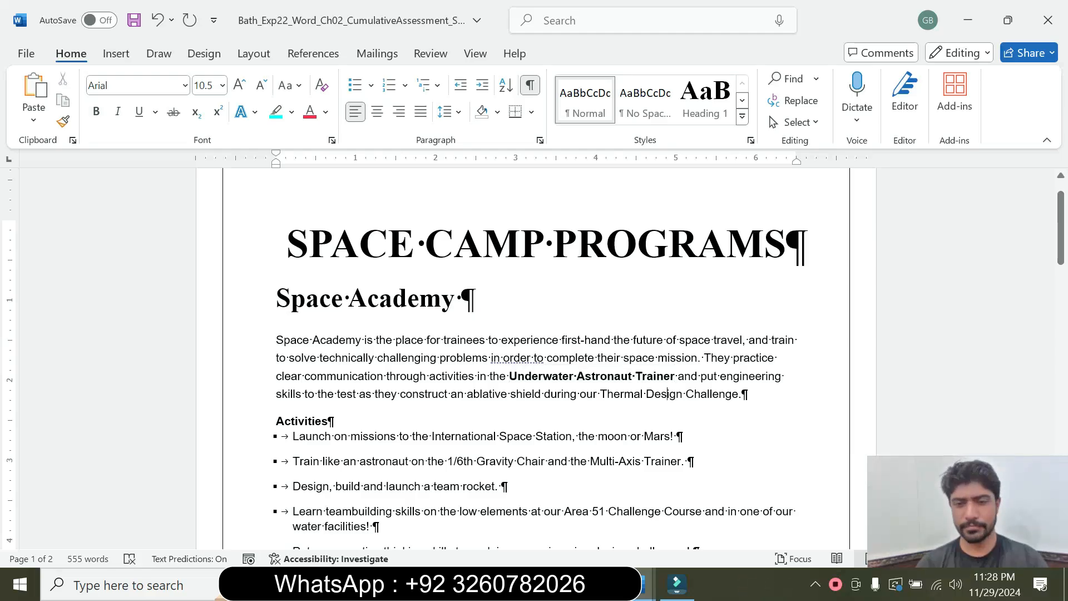
pyautogui.moveTo(600, 394); pyautogui.dragTo(646, 394)
pyautogui.hotkey('ctrl', 'shift', 'Right')
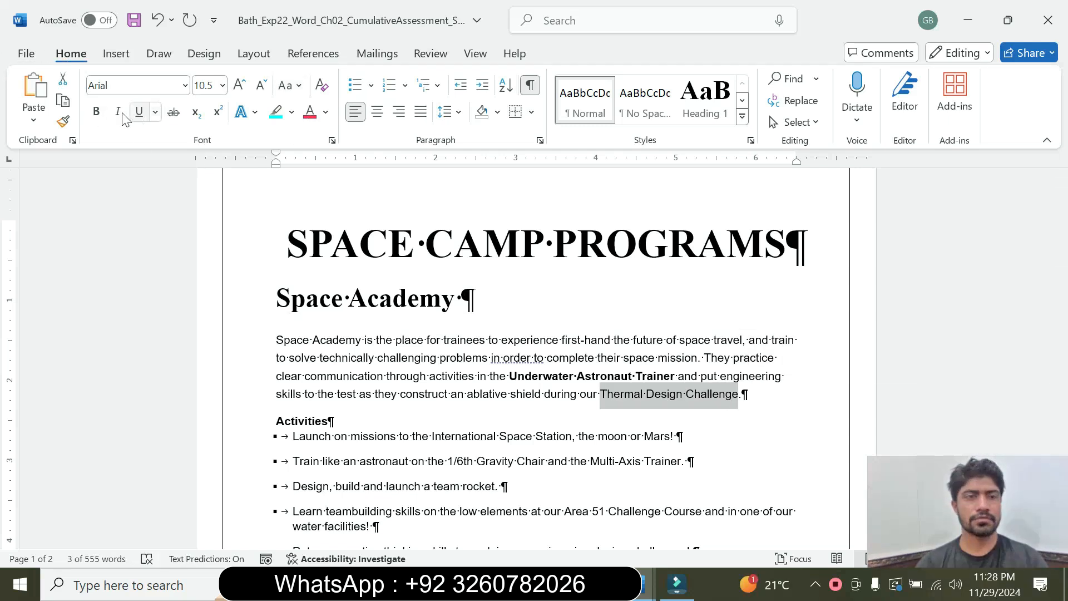
pyautogui.click(95, 113)
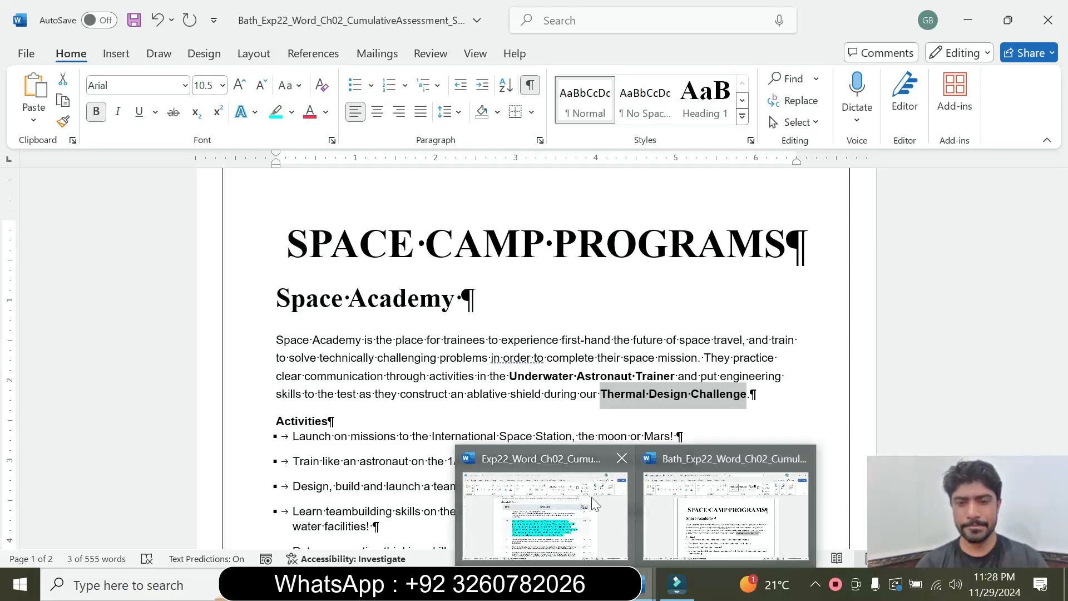
# Following step 2 of the instructions, change the Space Camp Programs text from the "Space Academy" heading through "Pack your bags" to the Cambria font.
pyautogui.click(592, 497)
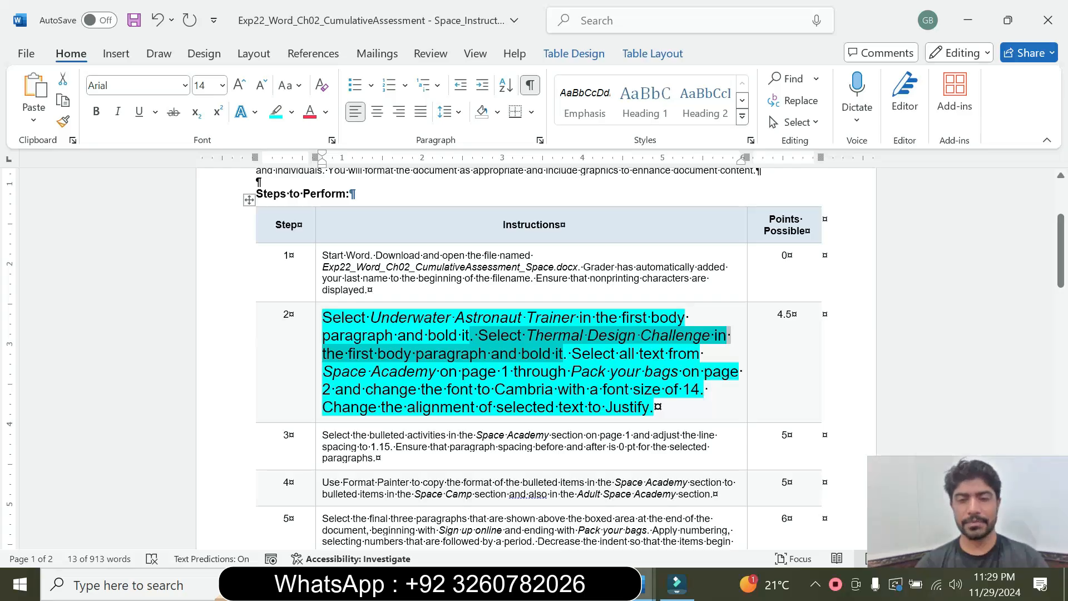
pyautogui.click(655, 407)
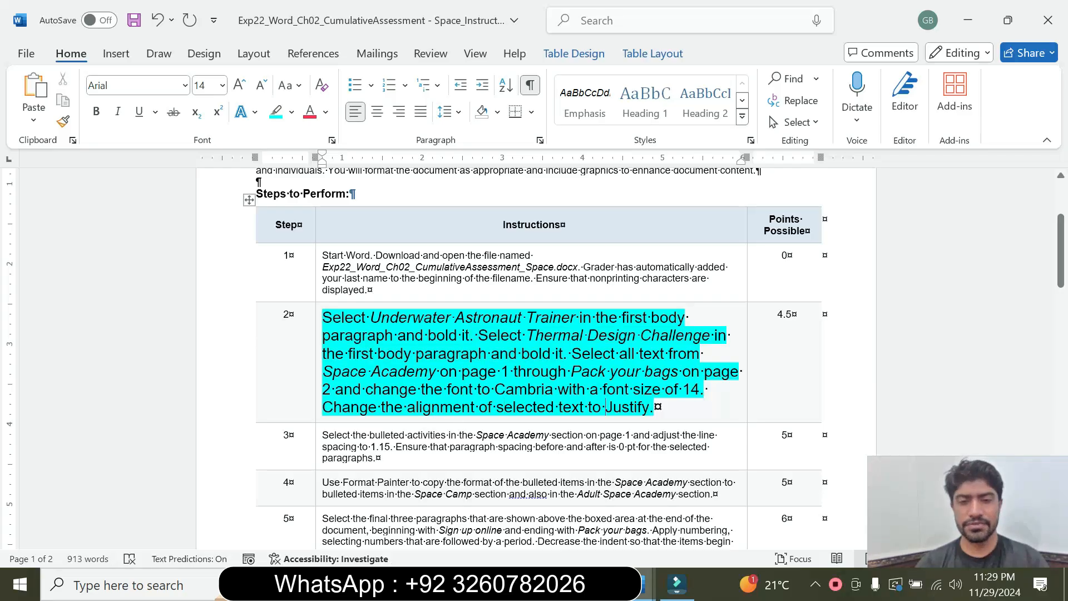
pyautogui.moveTo(572, 354); pyautogui.dragTo(352, 399)
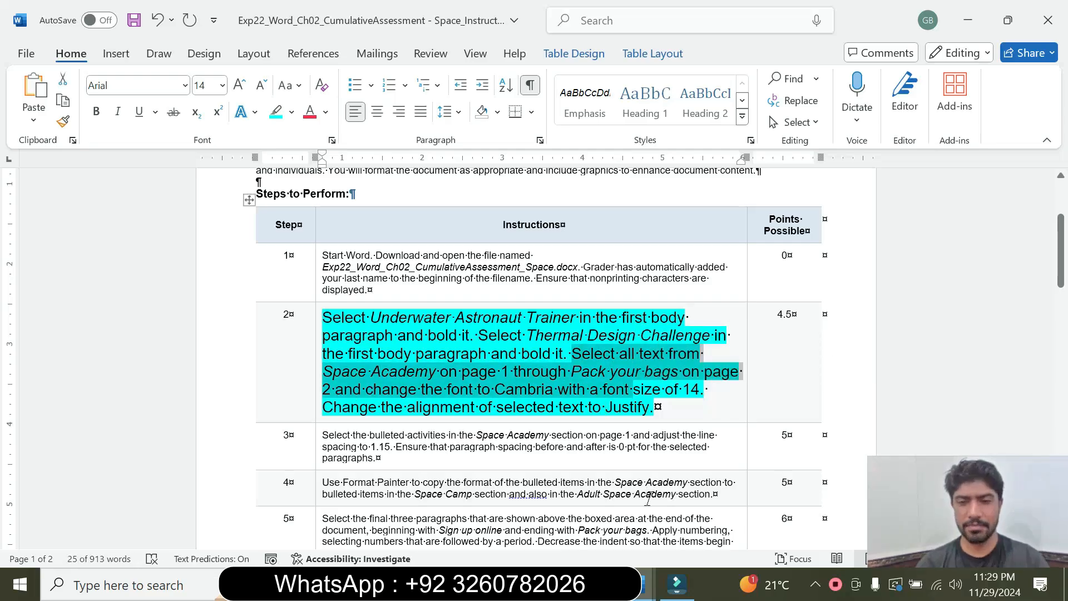
pyautogui.moveTo(647, 584)
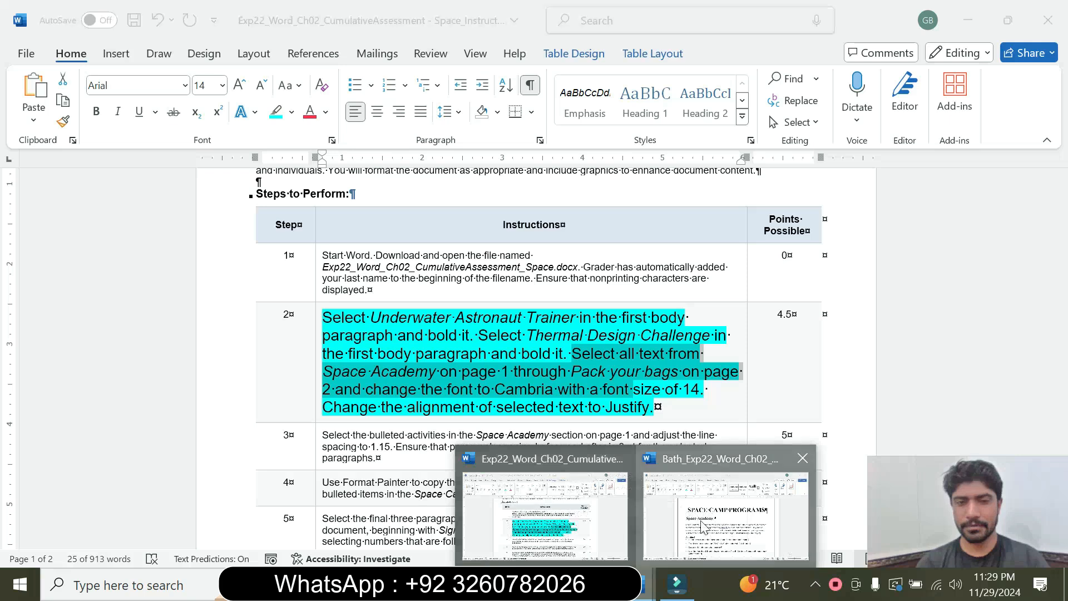
pyautogui.click(725, 515)
pyautogui.moveTo(276, 299); pyautogui.dragTo(279, 215)
pyautogui.moveTo(403, 192); pyautogui.dragTo(403, 192)
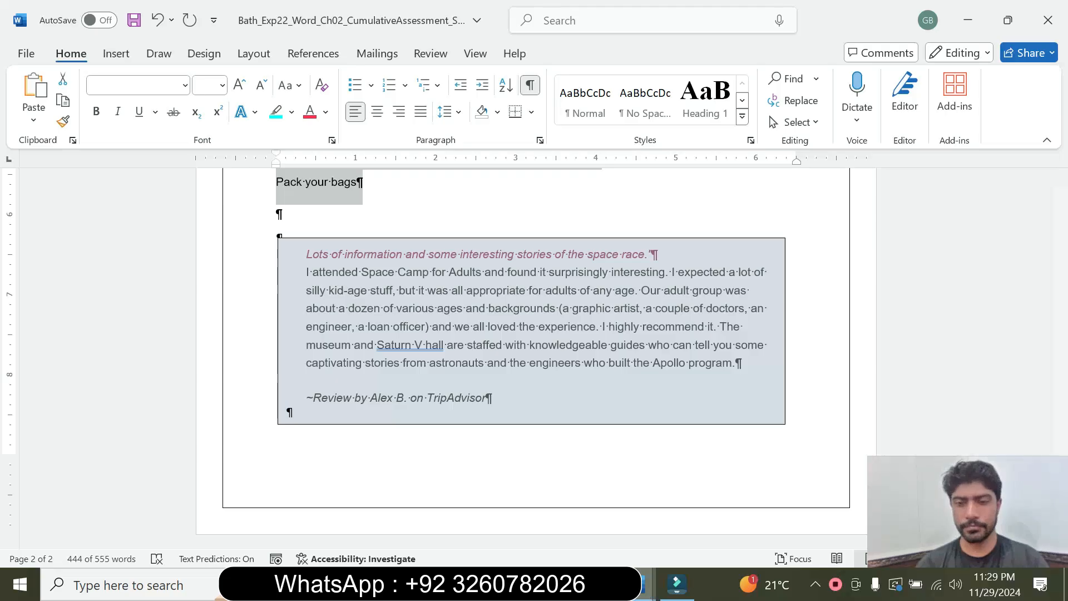
pyautogui.moveTo(607, 584)
pyautogui.click(573, 517)
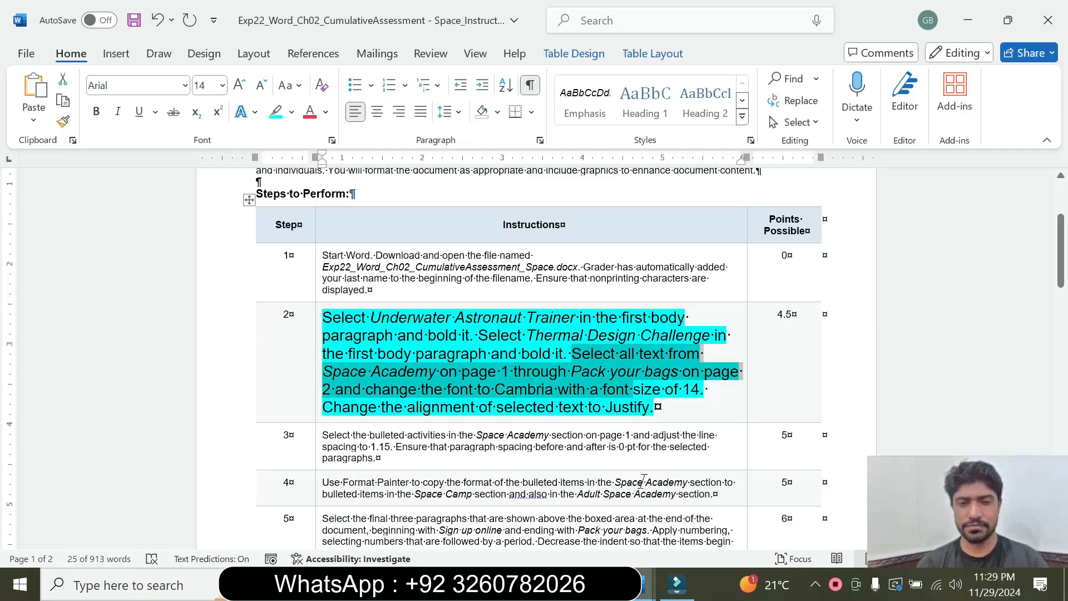
pyautogui.moveTo(648, 584)
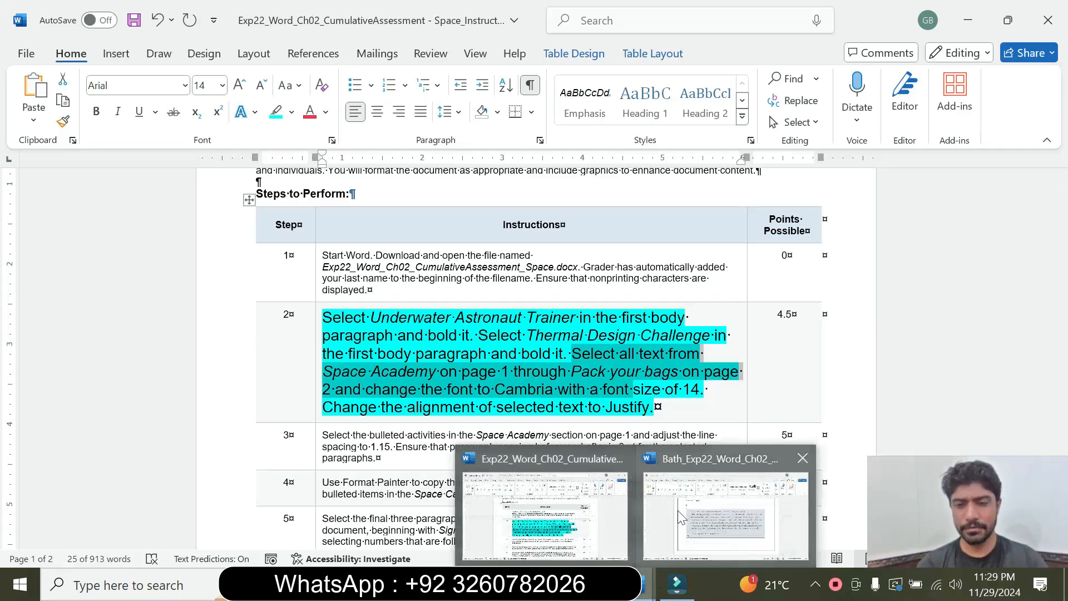
pyautogui.click(680, 518)
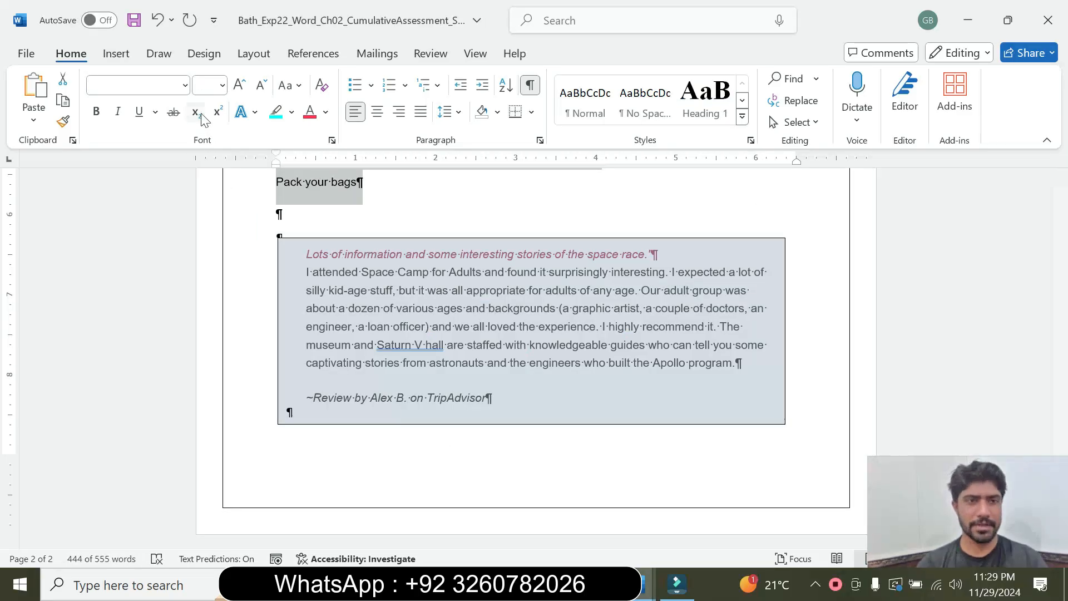
pyautogui.click(185, 85)
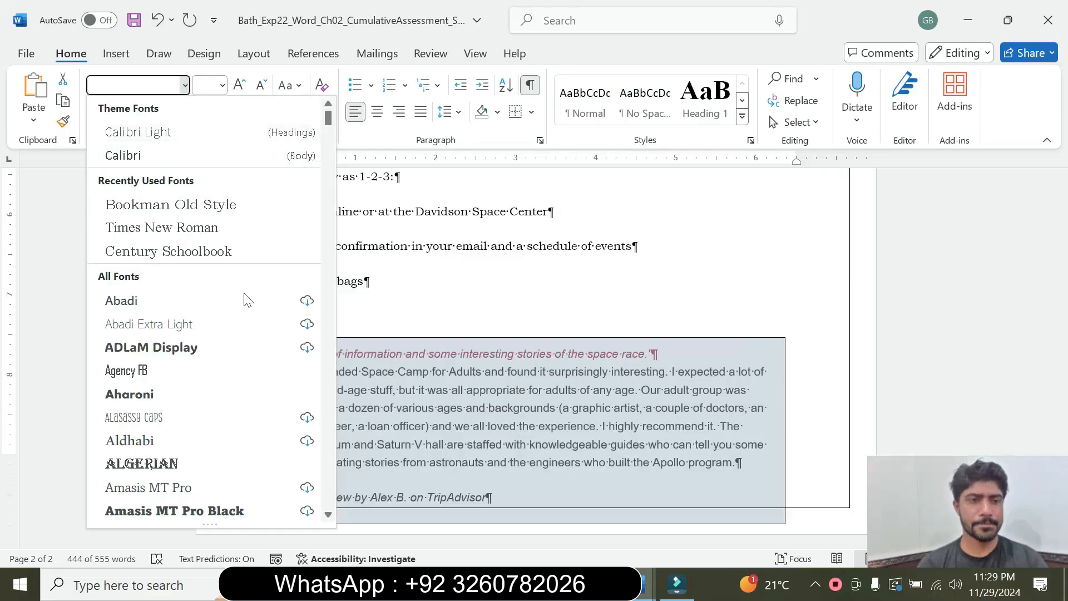
pyautogui.moveTo(329, 122); pyautogui.dragTo(332, 184)
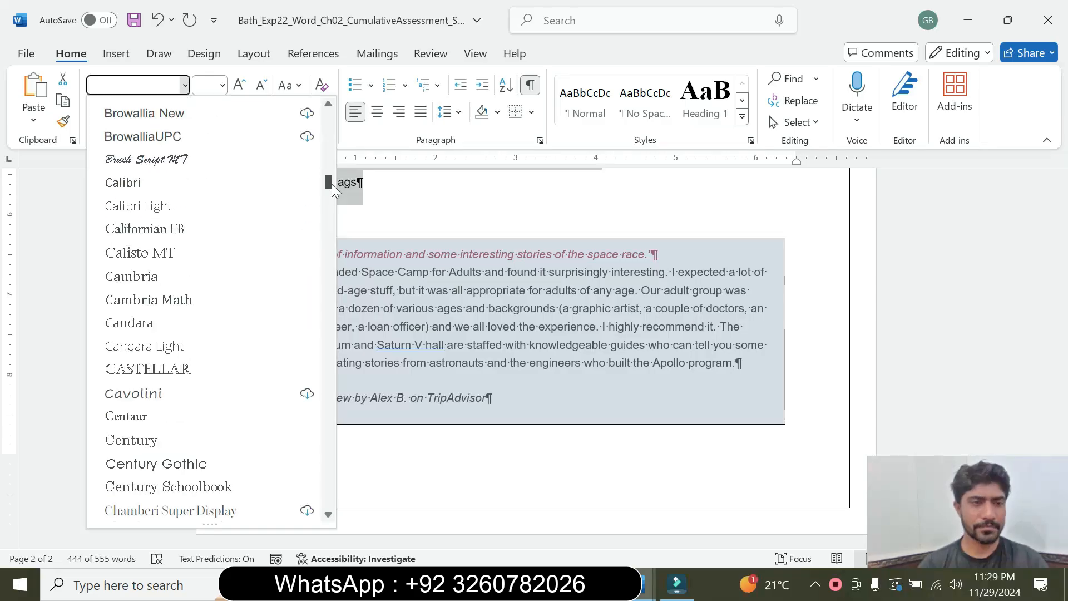
pyautogui.click(114, 285)
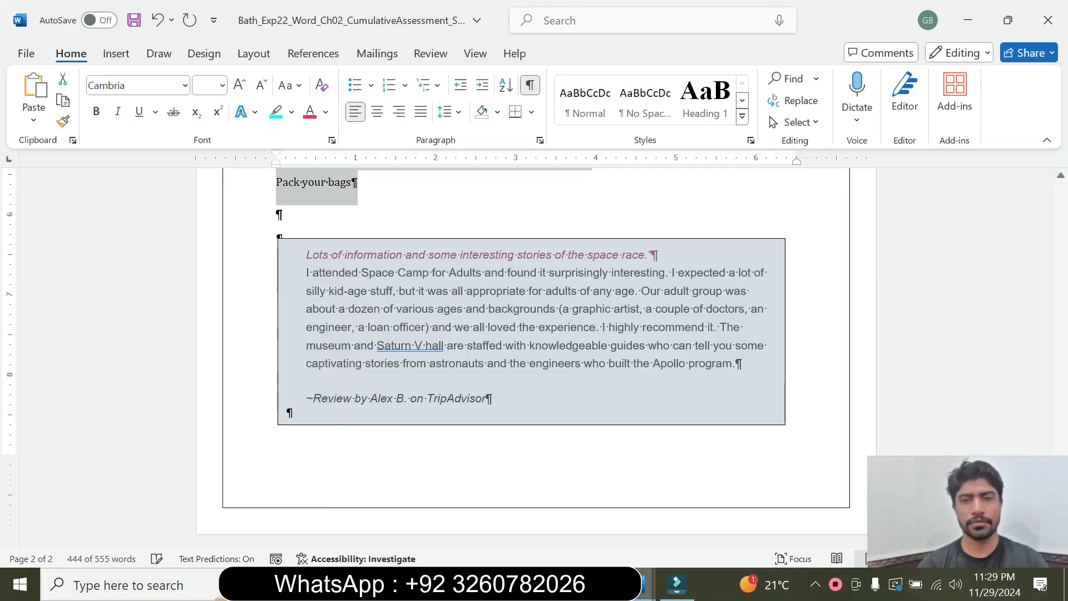
# Recheck step 2 in the instructions document, then set the selected Space Camp Programs text to 14 pt.
pyautogui.scroll(5, 3, 370)
pyautogui.moveTo(1063, 393); pyautogui.dragTo(1065, 203)
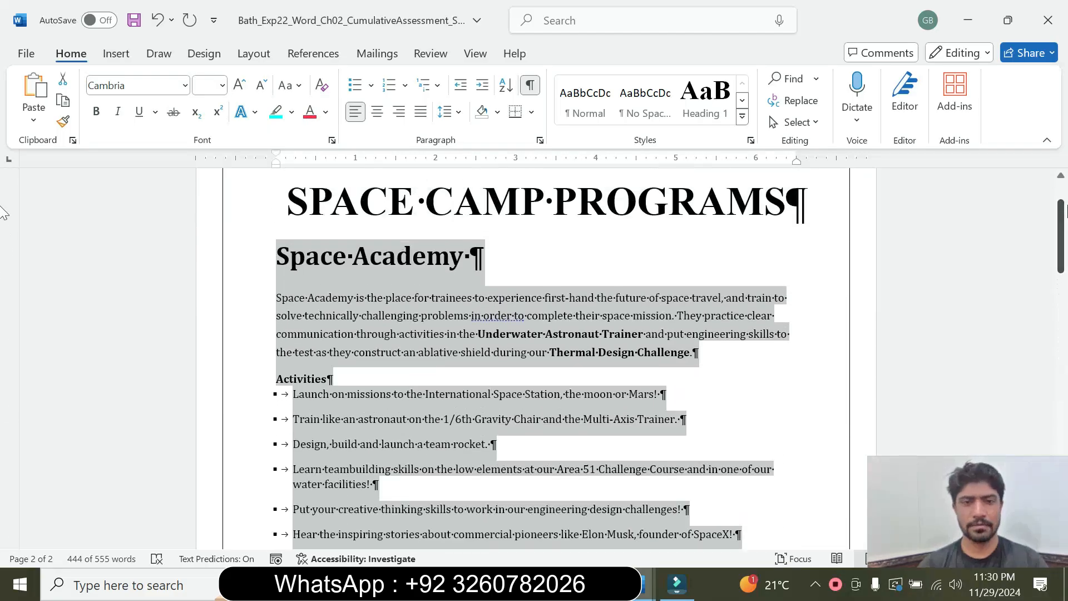
pyautogui.moveTo(640, 584)
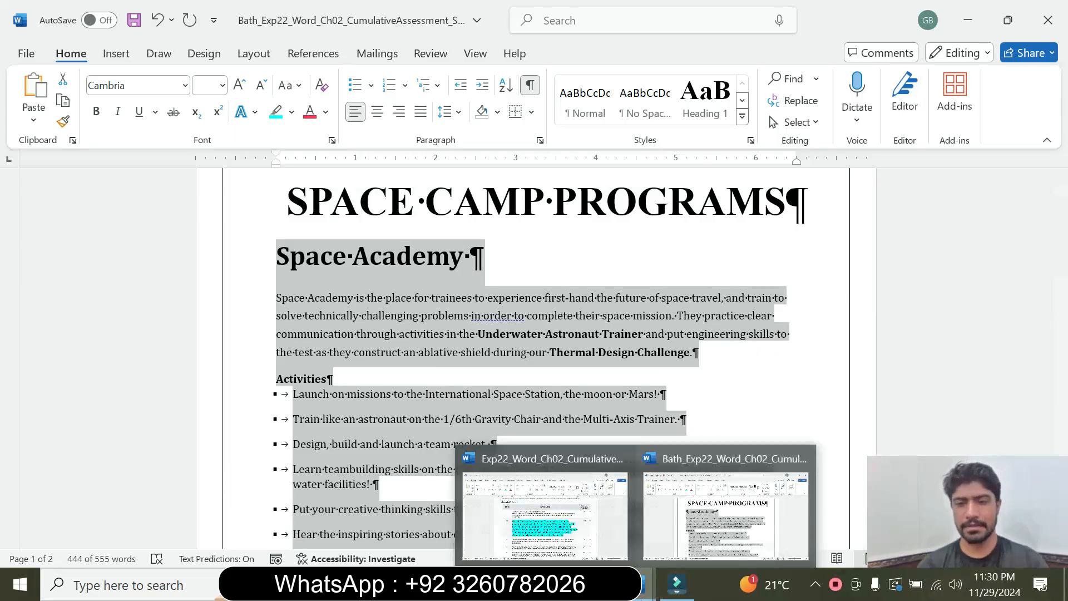
pyautogui.click(726, 512)
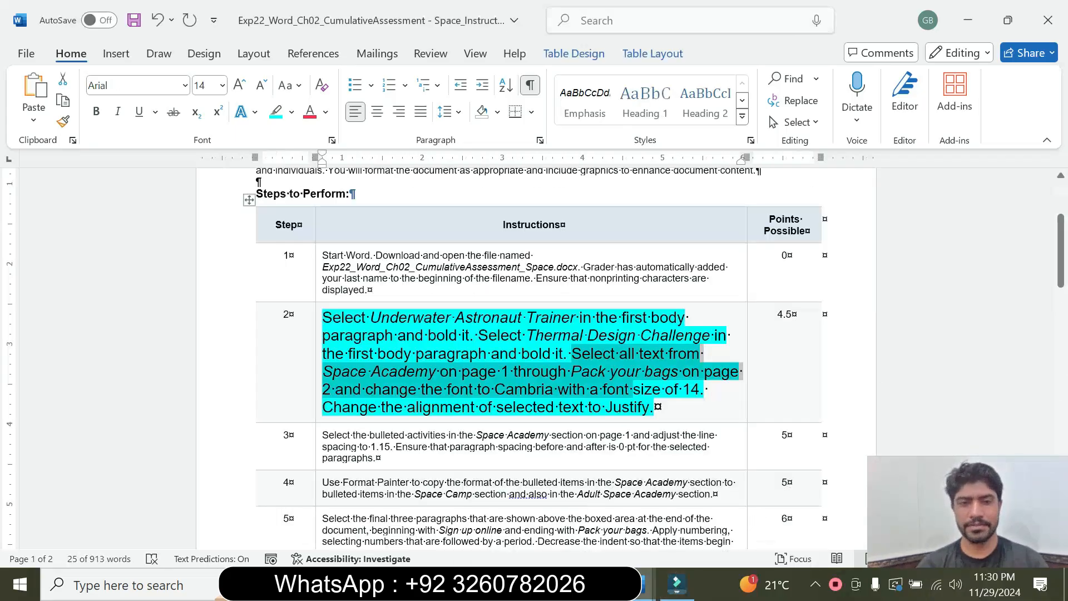
pyautogui.click(621, 392)
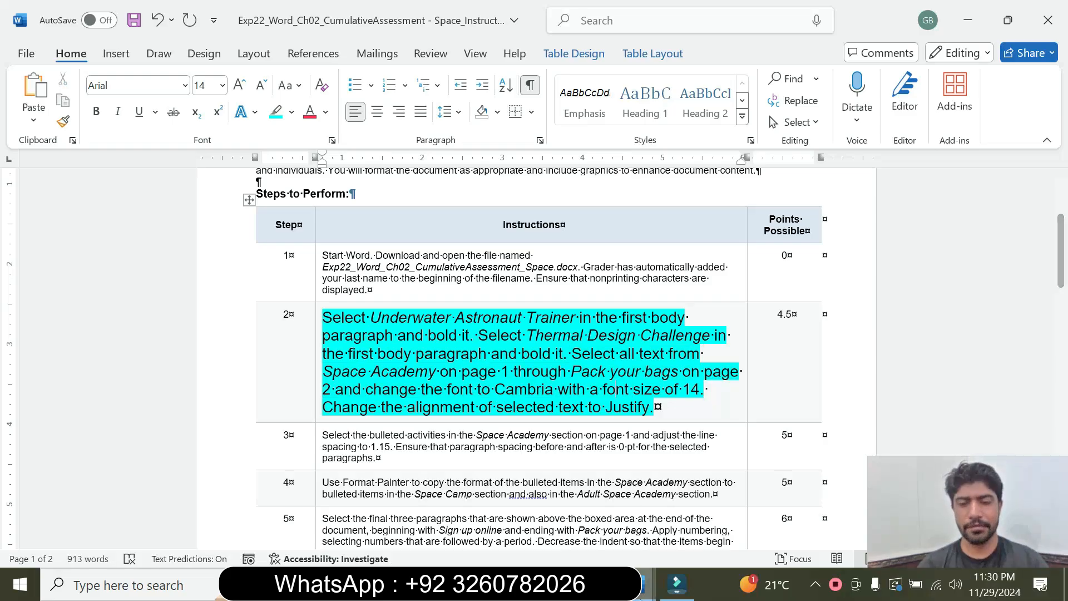
pyautogui.moveTo(646, 585)
pyautogui.click(722, 511)
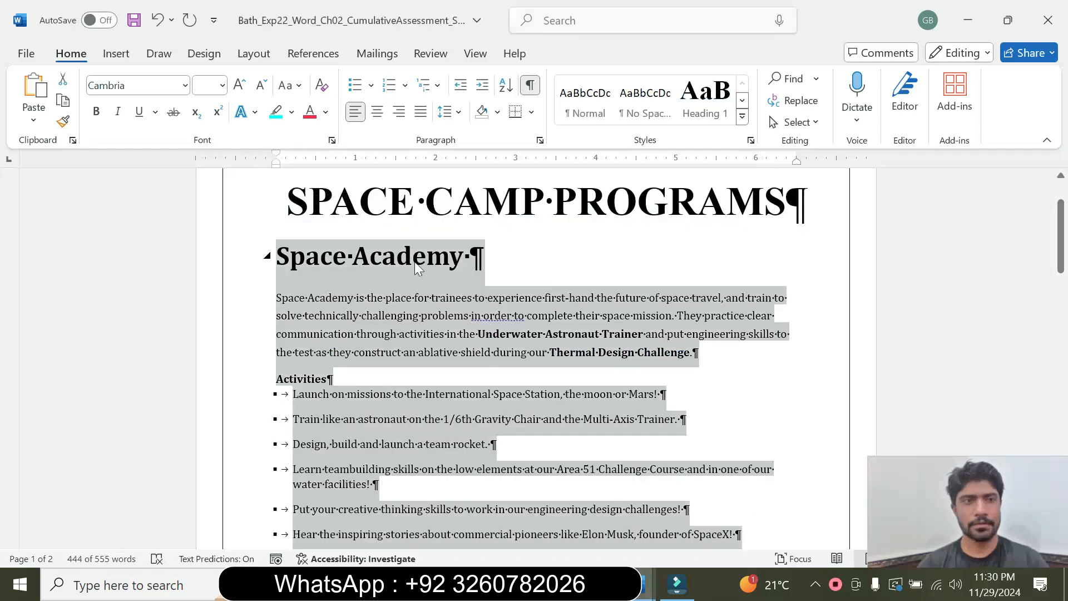
pyautogui.click(223, 86)
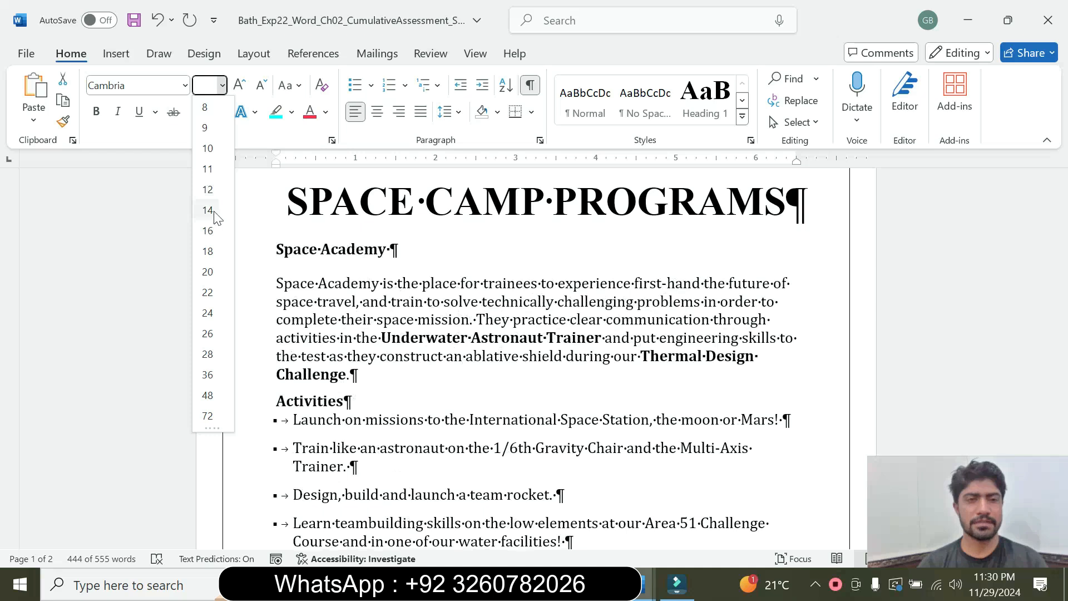
pyautogui.click(207, 210)
# Check the alignment requirement in step 2 of the instructions and justify the selected text in the Space Camp Programs document.
pyautogui.moveTo(645, 584)
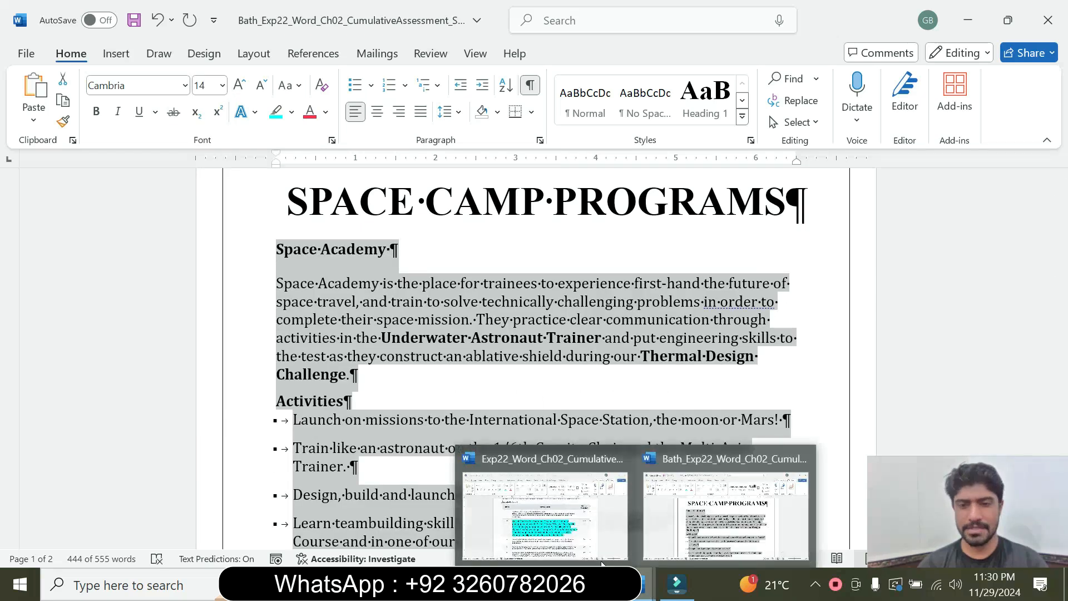
pyautogui.click(602, 564)
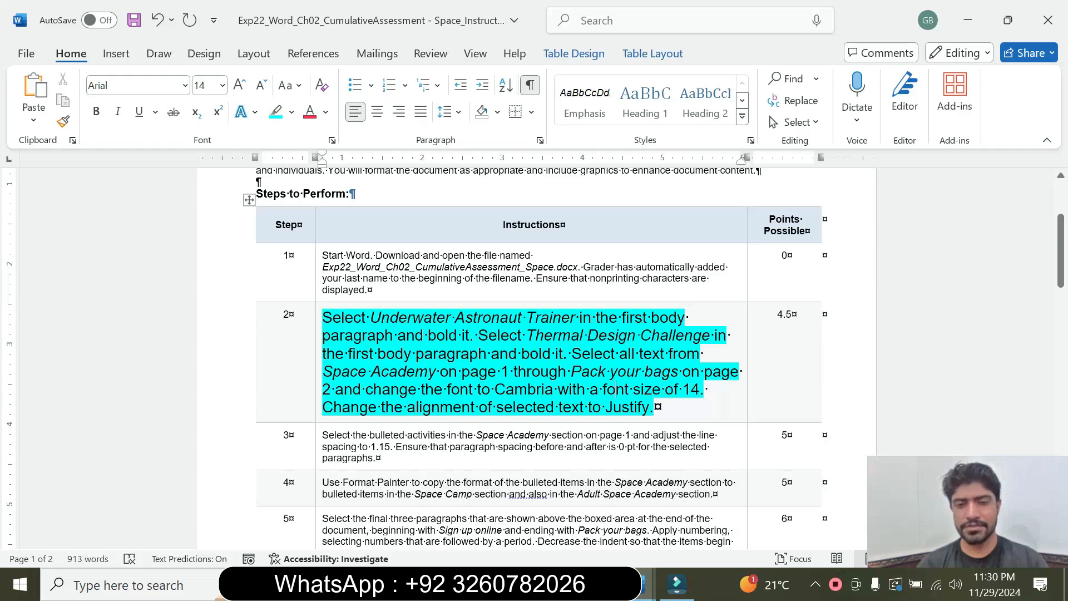
pyautogui.moveTo(646, 584)
pyautogui.click(700, 536)
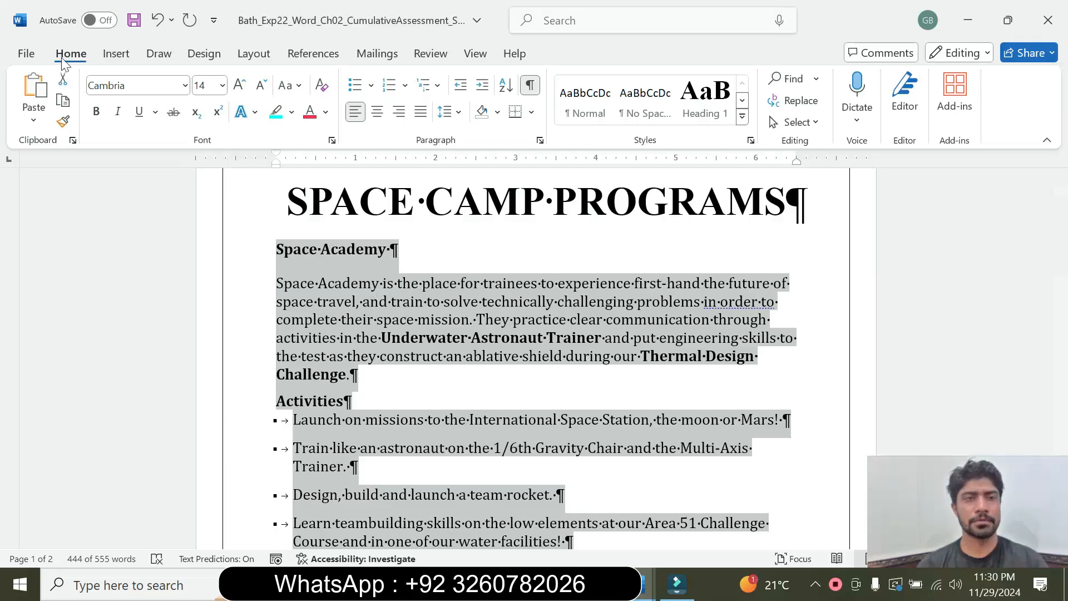
pyautogui.click(421, 116)
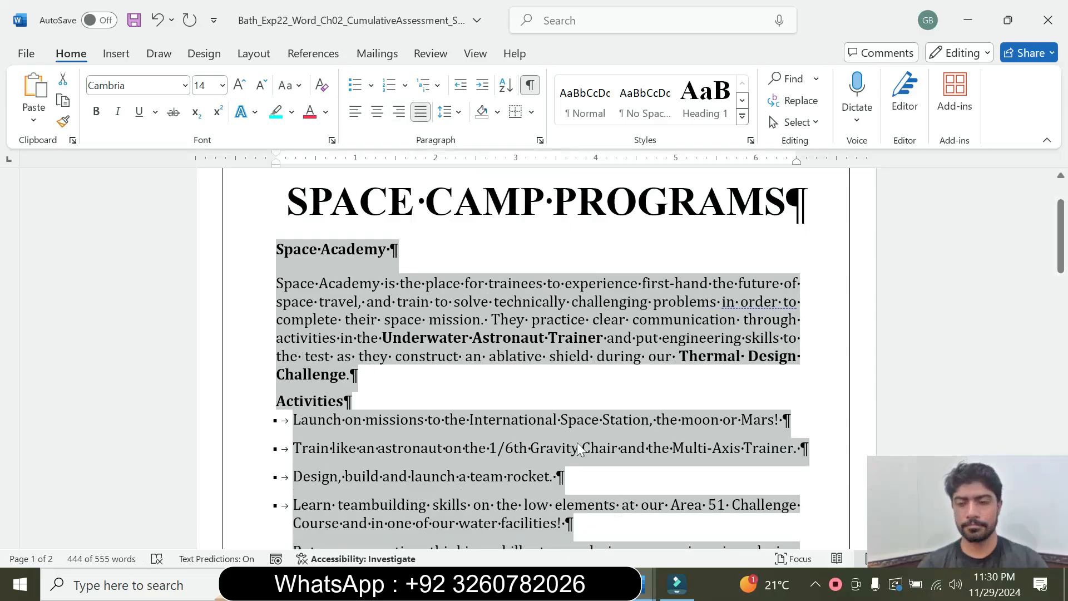
# Return to the instructions document, set the step 2 text in the table to 9 pt and remove its highlight.
pyautogui.moveTo(646, 585)
pyautogui.click(734, 512)
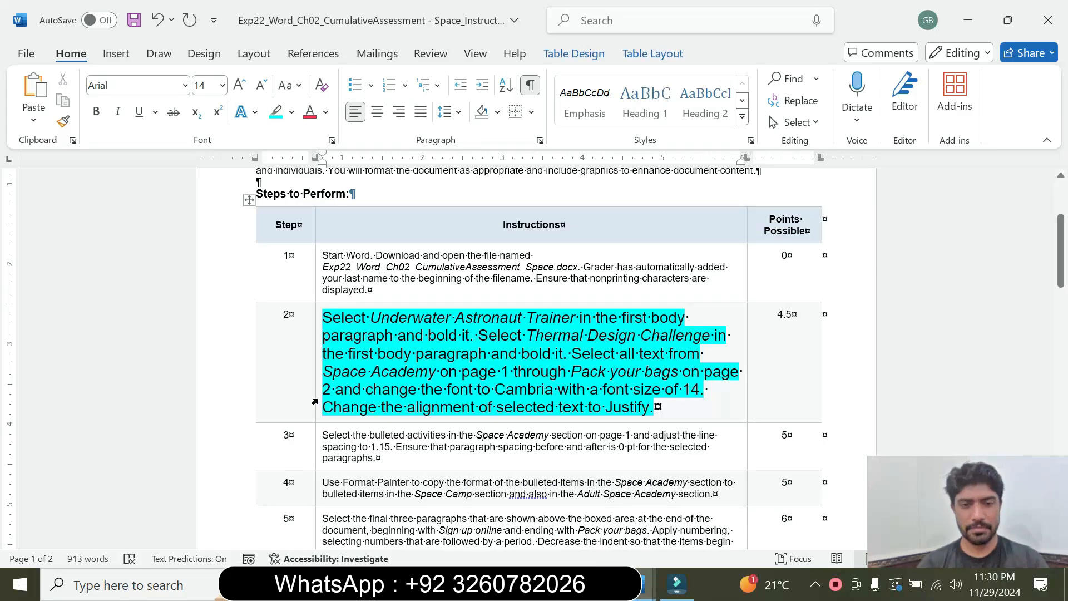
pyautogui.click(314, 402)
pyautogui.click(416, 347)
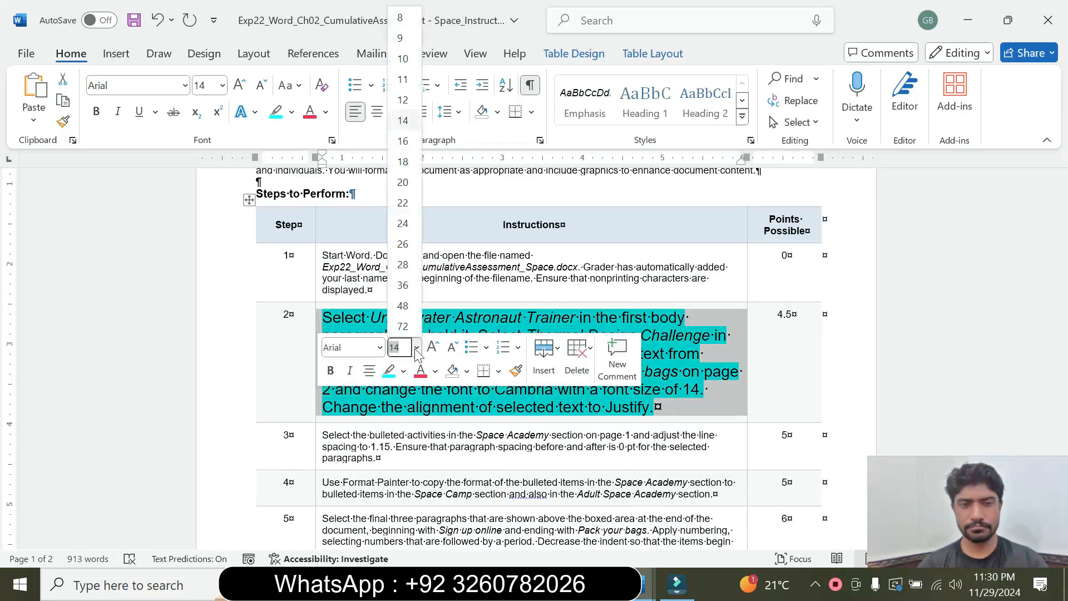
pyautogui.click(400, 38)
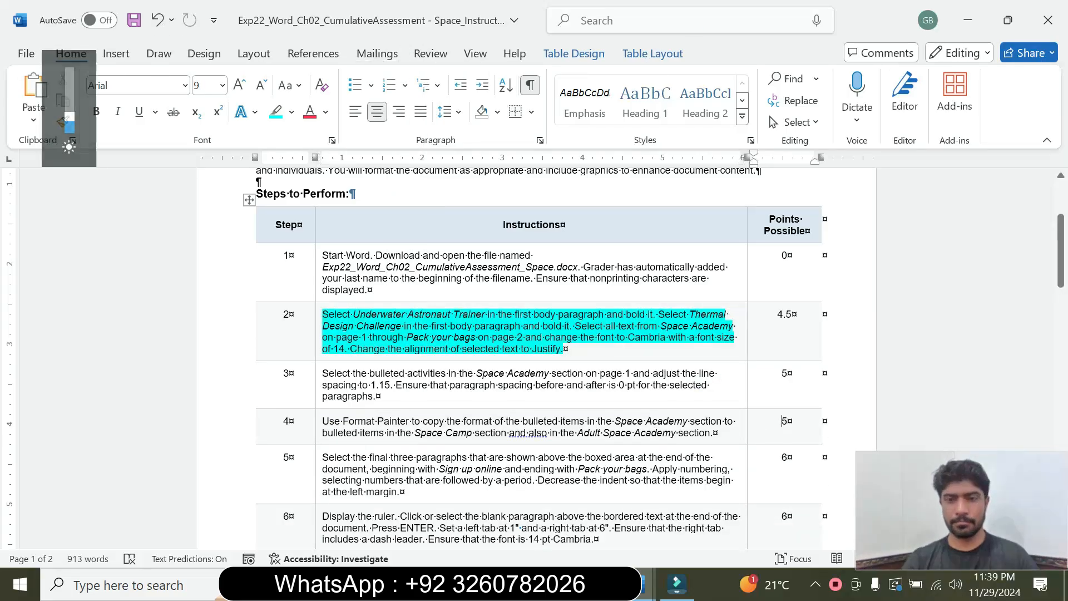
pyautogui.click(444, 313)
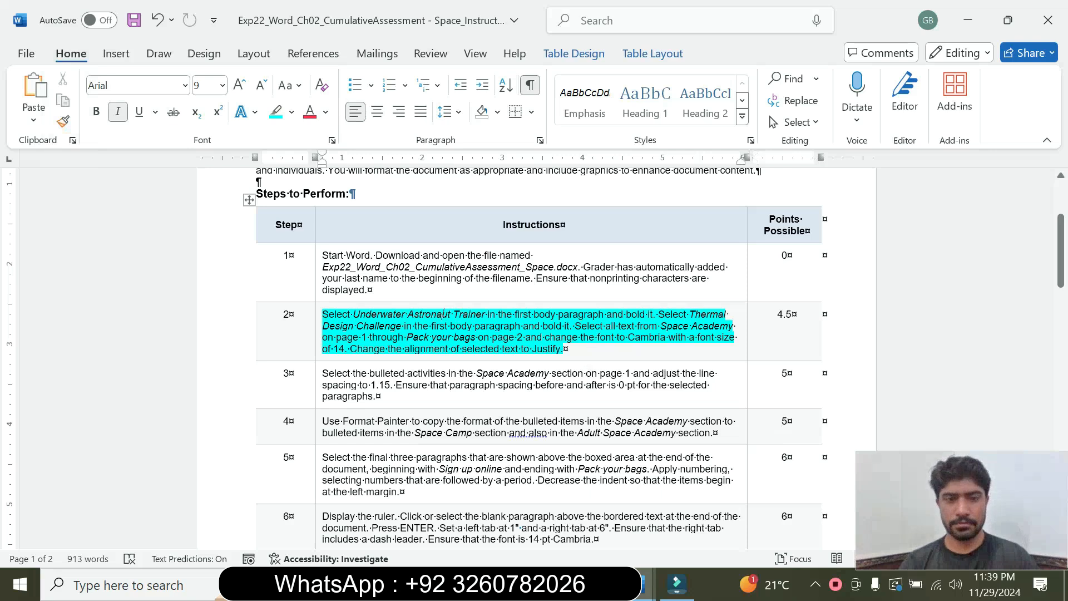
pyautogui.tripleClick(381, 345)
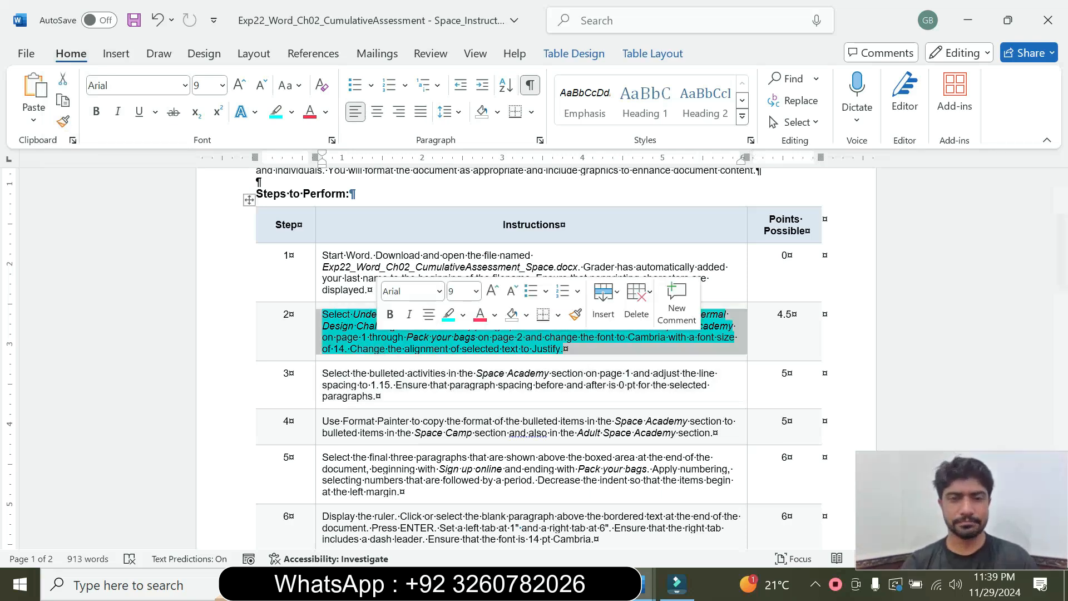
pyautogui.click(477, 291)
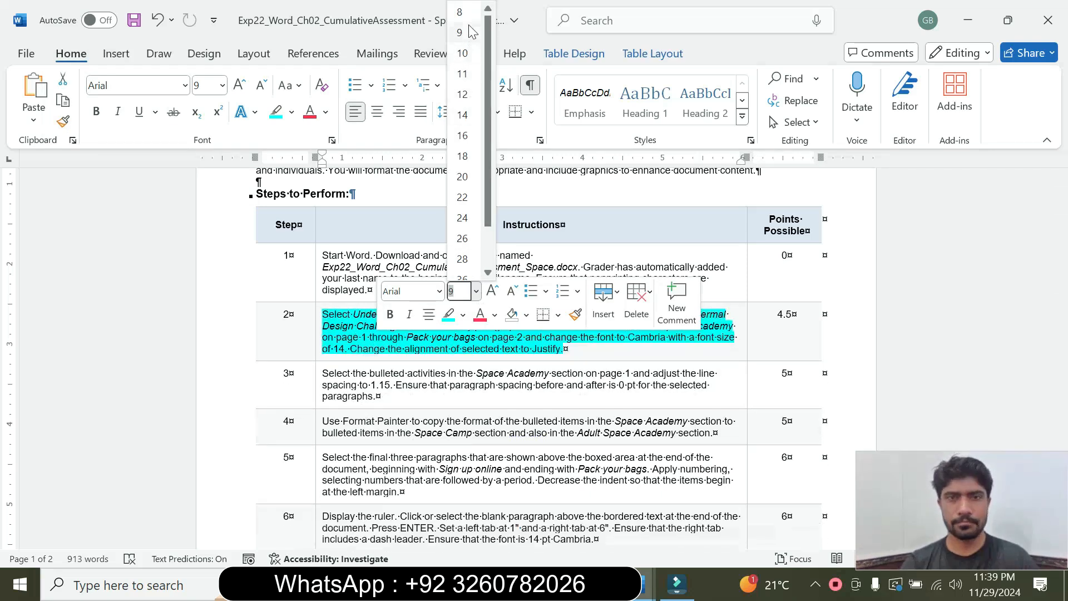
pyautogui.click(469, 33)
pyautogui.click(292, 112)
pyautogui.click(313, 245)
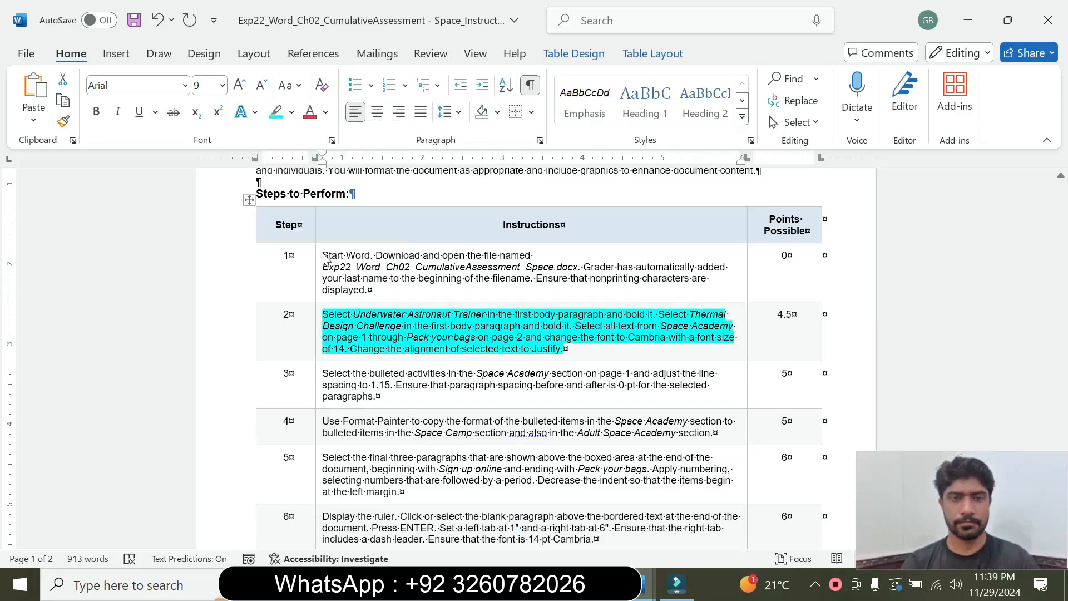
# In the instructions table, set the step 3 text to 18 pt and highlight it in cyan.
pyautogui.click(564, 349)
pyautogui.click(317, 404)
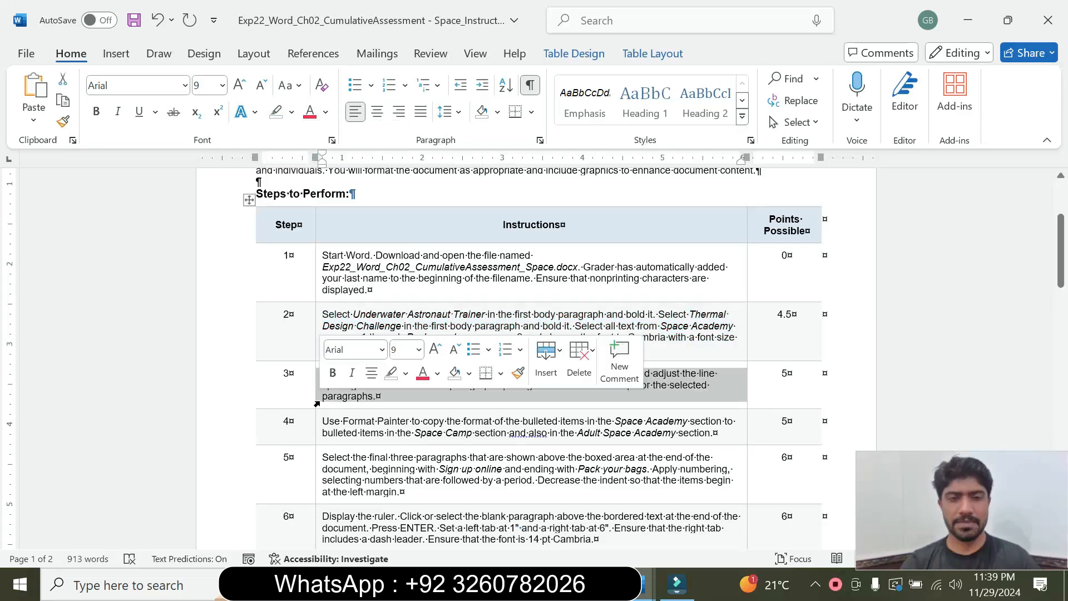
pyautogui.click(421, 350)
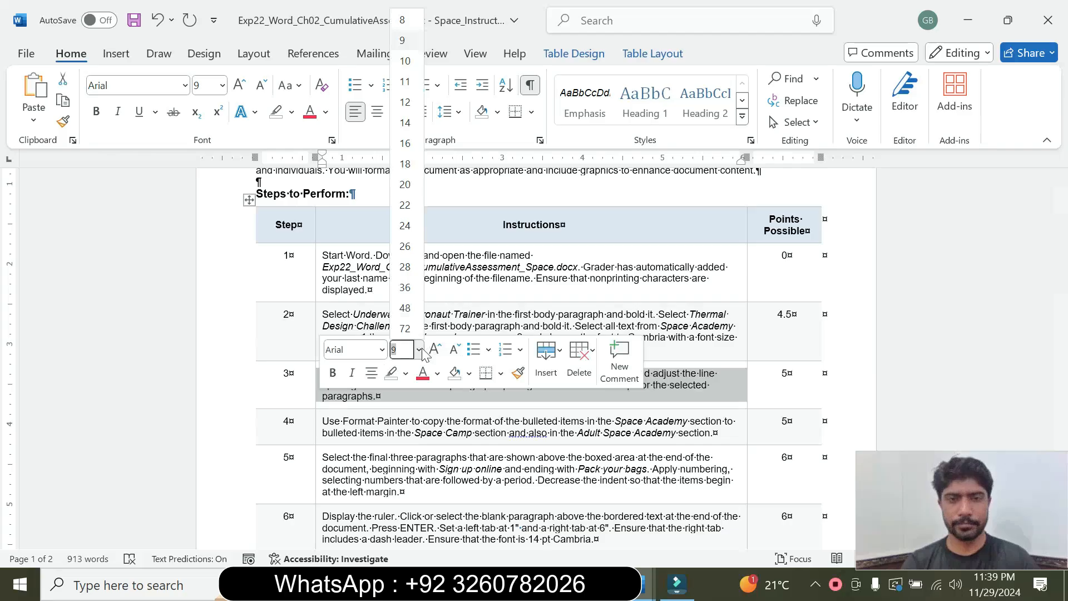
pyautogui.click(405, 163)
pyautogui.click(292, 112)
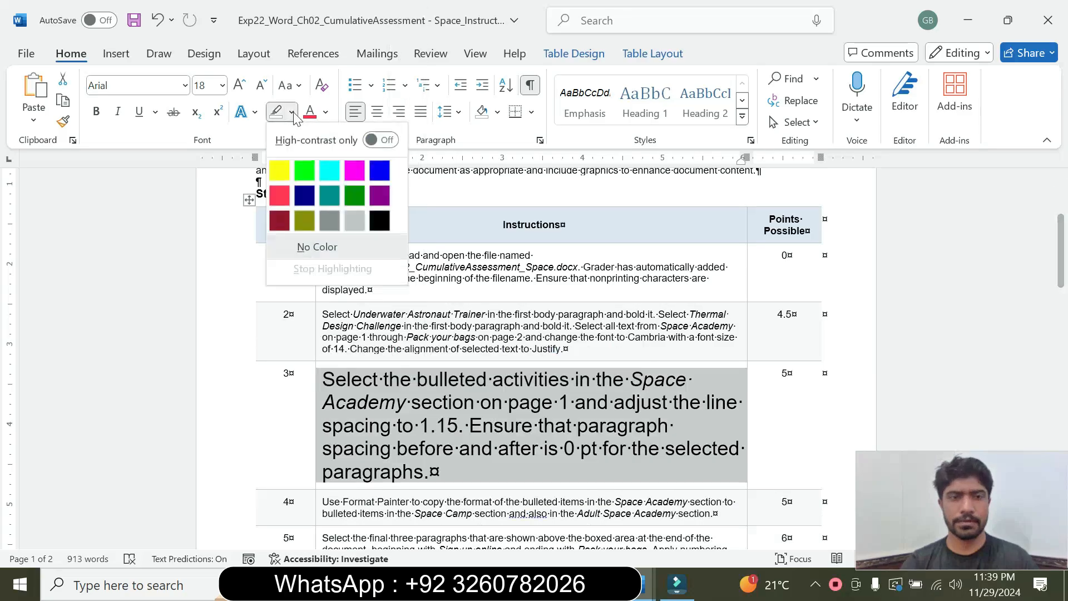
pyautogui.click(330, 168)
# Read step 3 of the instructions and examine the Space Academy section in the Space Camp Programs document that it refers to.
pyautogui.moveTo(1062, 248); pyautogui.dragTo(1062, 264)
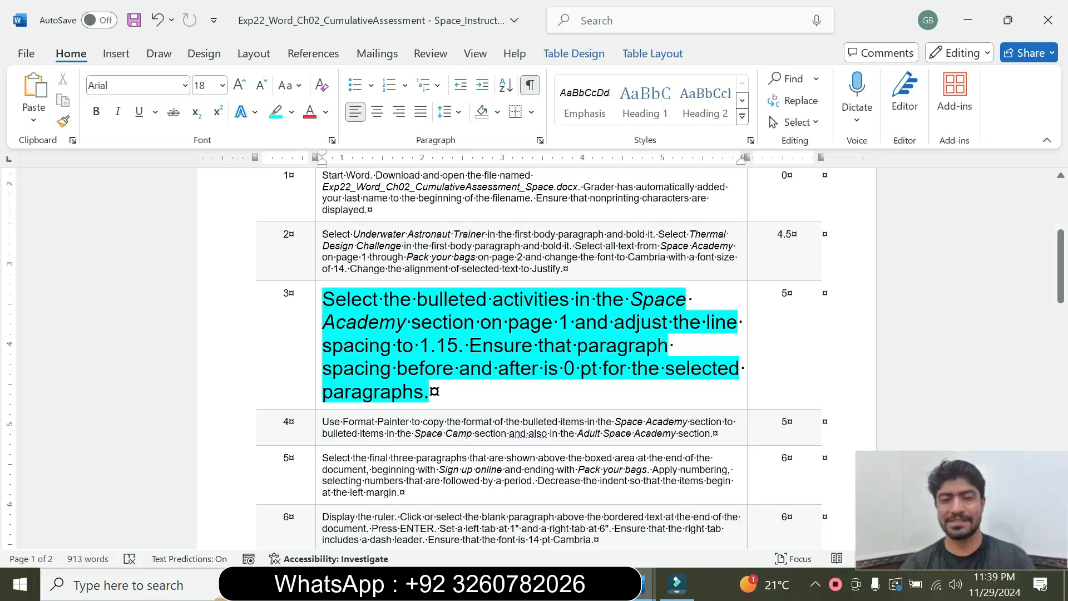
pyautogui.moveTo(384, 299); pyautogui.dragTo(575, 299)
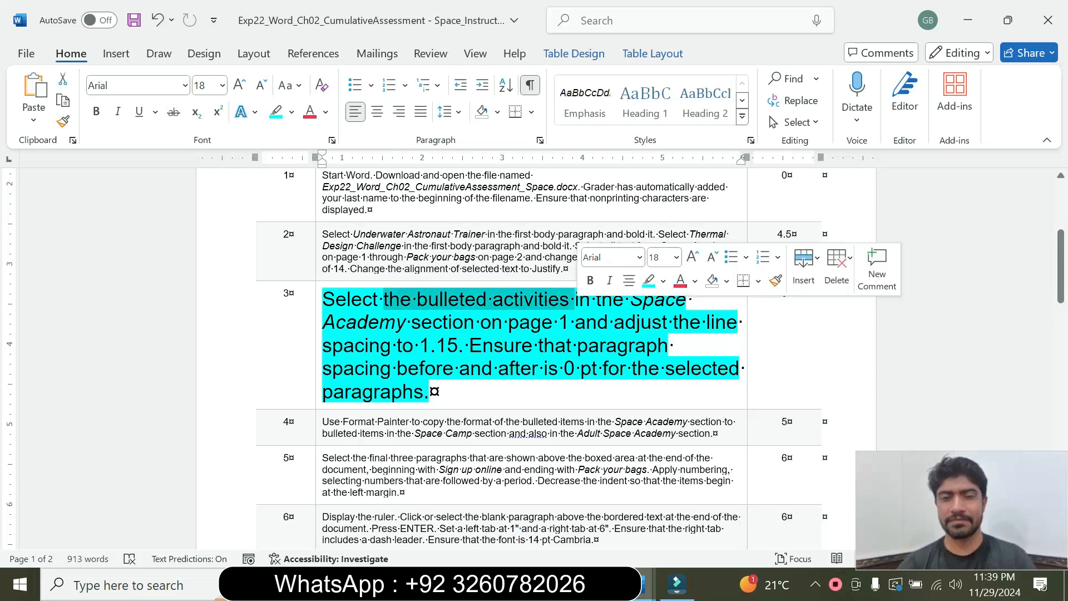
pyautogui.click(508, 323)
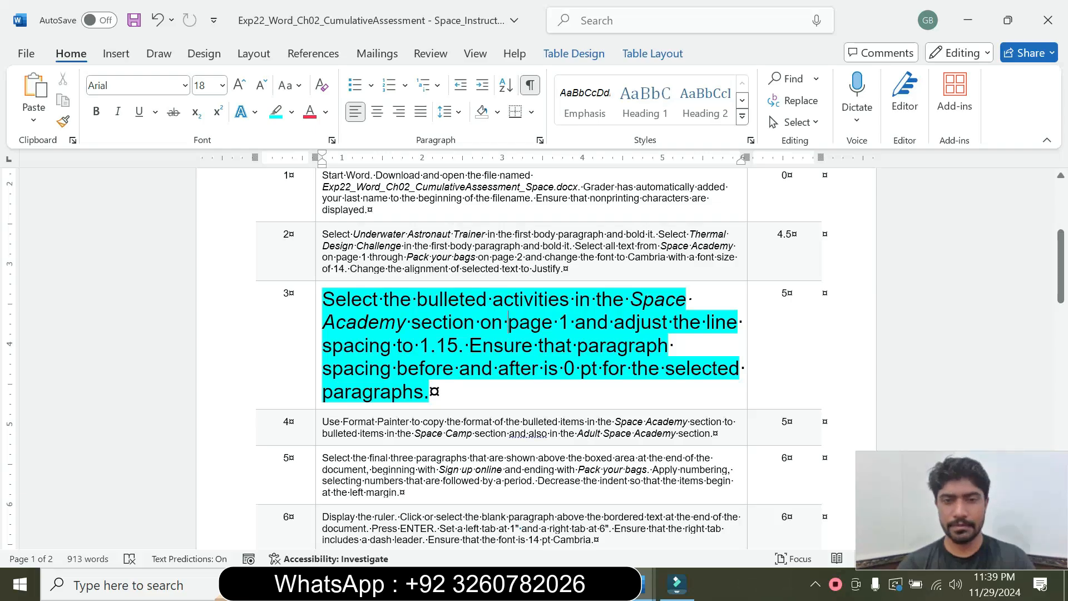
pyautogui.moveTo(645, 584)
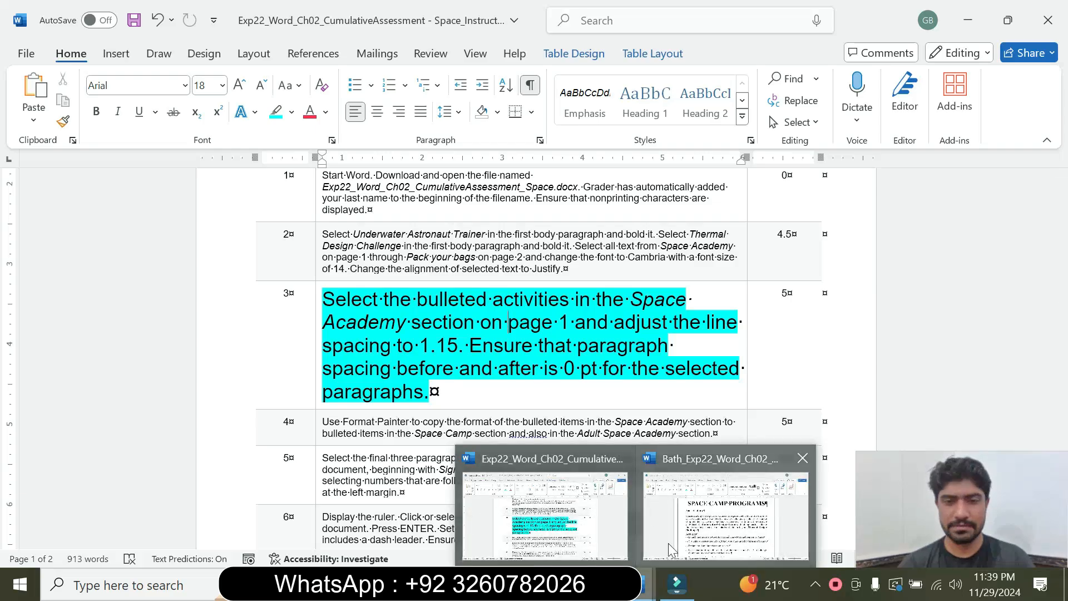
pyautogui.click(688, 526)
pyautogui.click(340, 338)
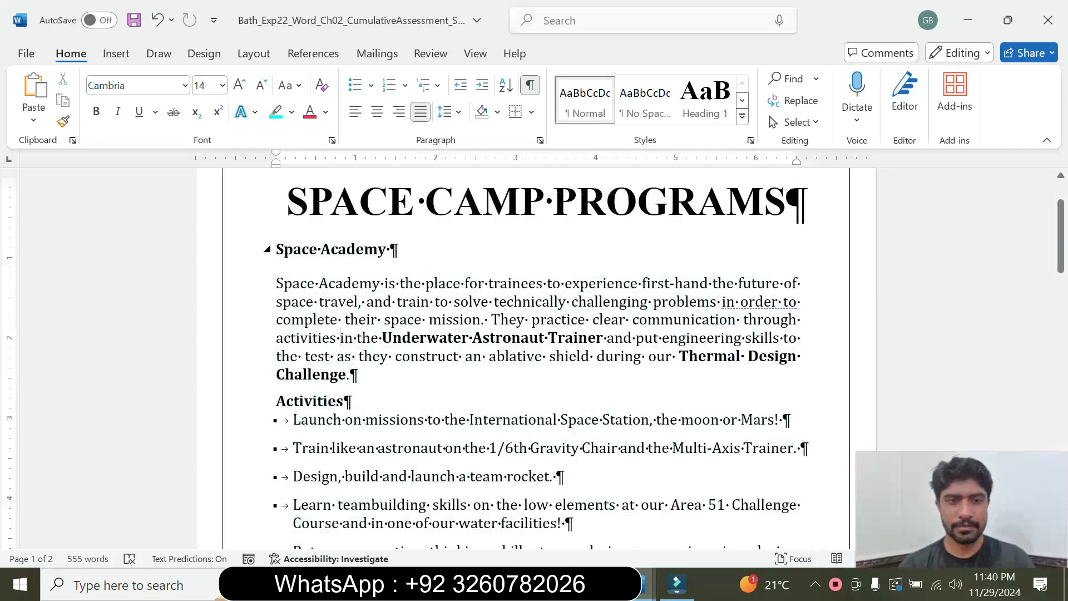
pyautogui.moveTo(276, 249); pyautogui.dragTo(412, 265)
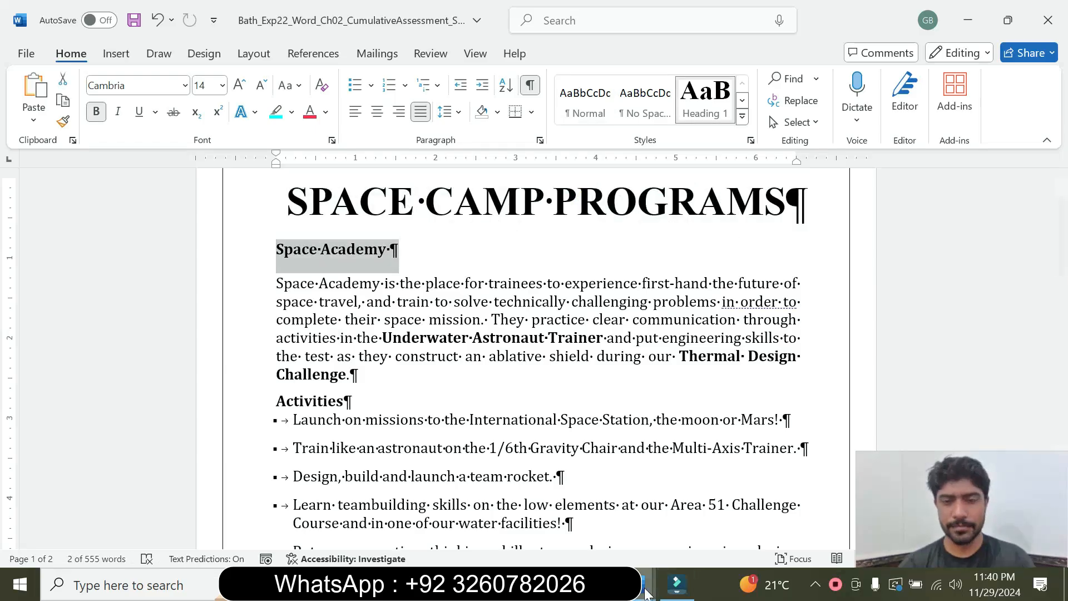
pyautogui.moveTo(646, 585)
pyautogui.click(548, 509)
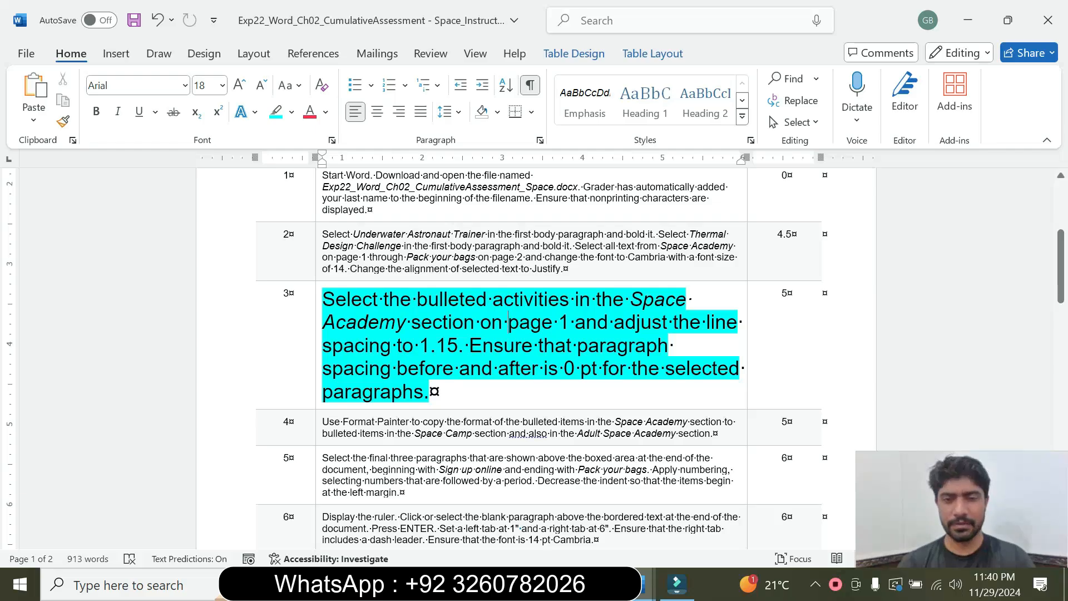
pyautogui.click(653, 587)
pyautogui.click(696, 517)
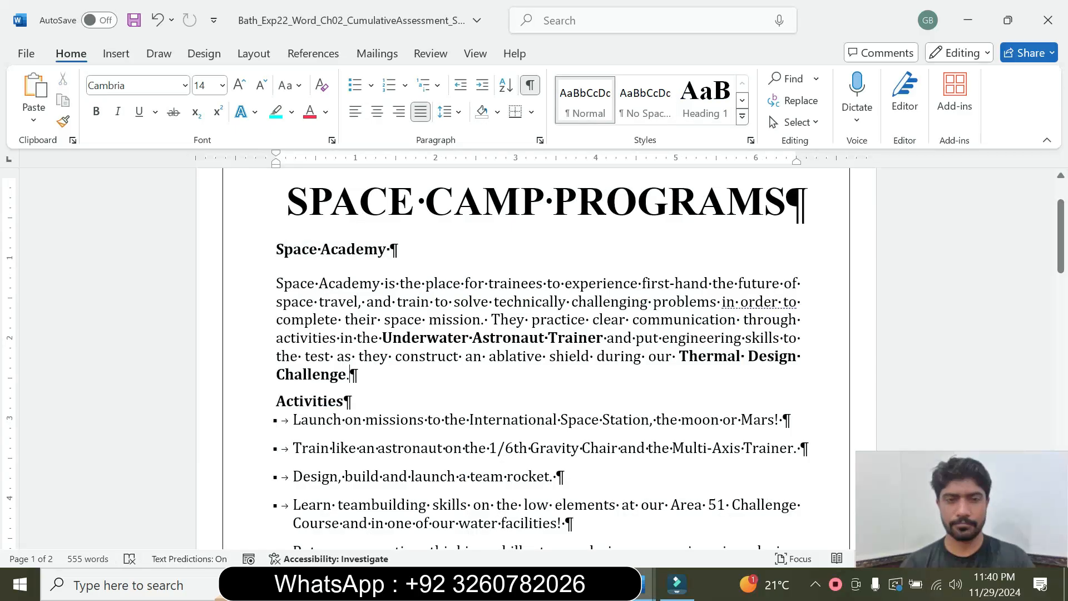
pyautogui.moveTo(277, 250); pyautogui.dragTo(592, 229)
pyautogui.press('alt')
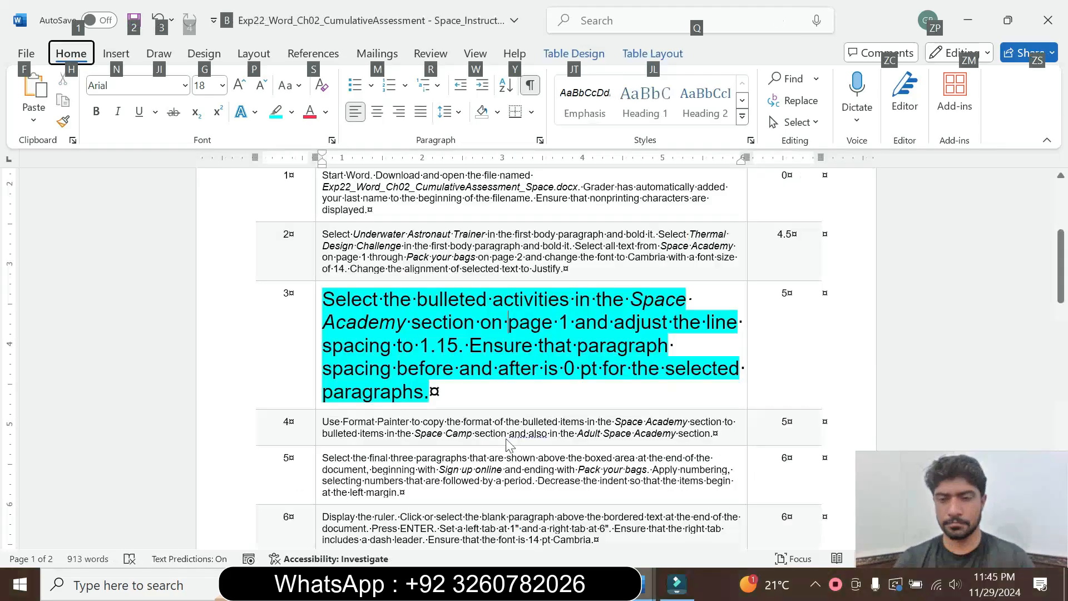
pyautogui.click(507, 439)
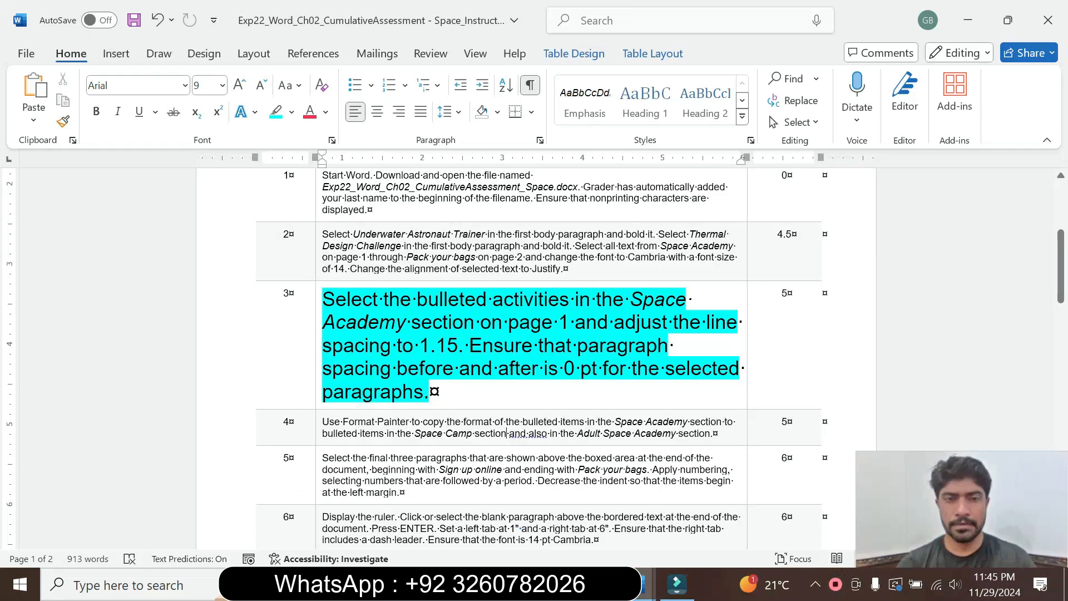
# Following step 3, set the line spacing of the bulleted activities in the Space Academy section of the Space Camp Programs document to 1.15.
pyautogui.moveTo(484, 301); pyautogui.dragTo(628, 300)
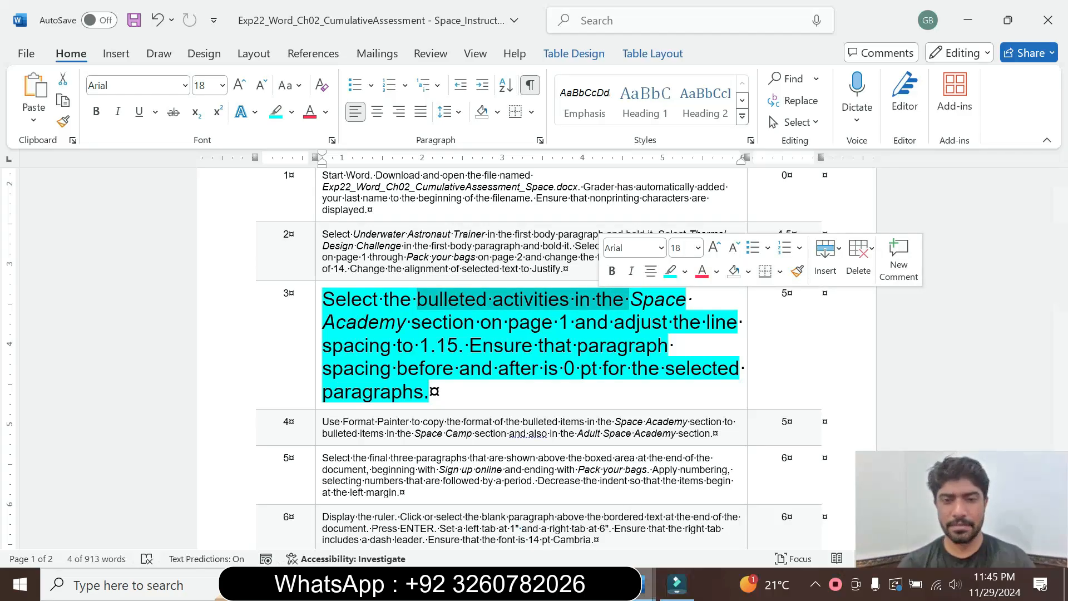
pyautogui.moveTo(640, 584)
pyautogui.click(680, 540)
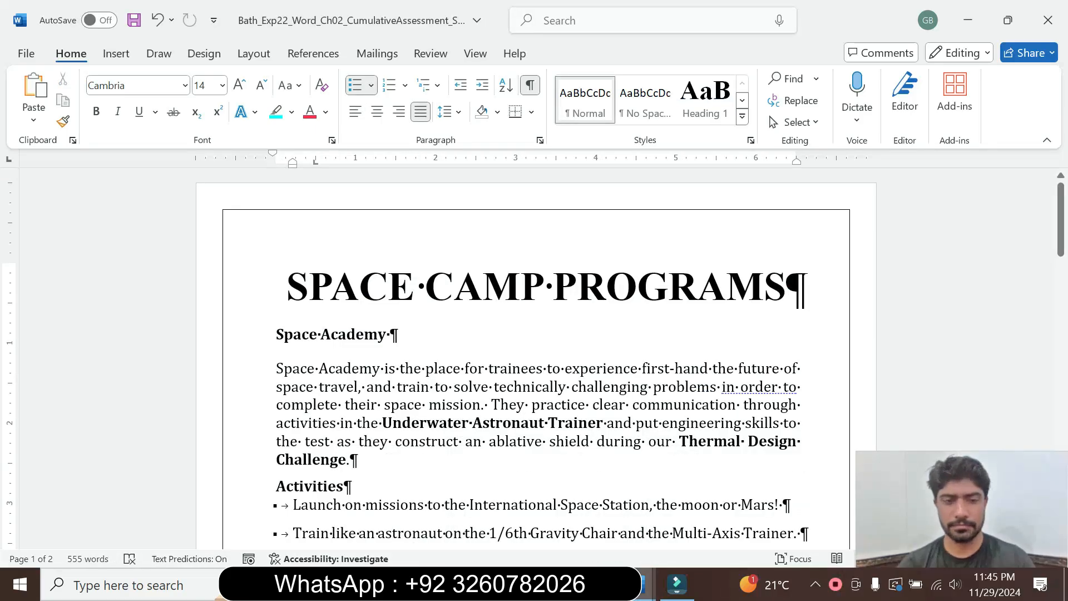
pyautogui.moveTo(293, 505); pyautogui.dragTo(431, 371)
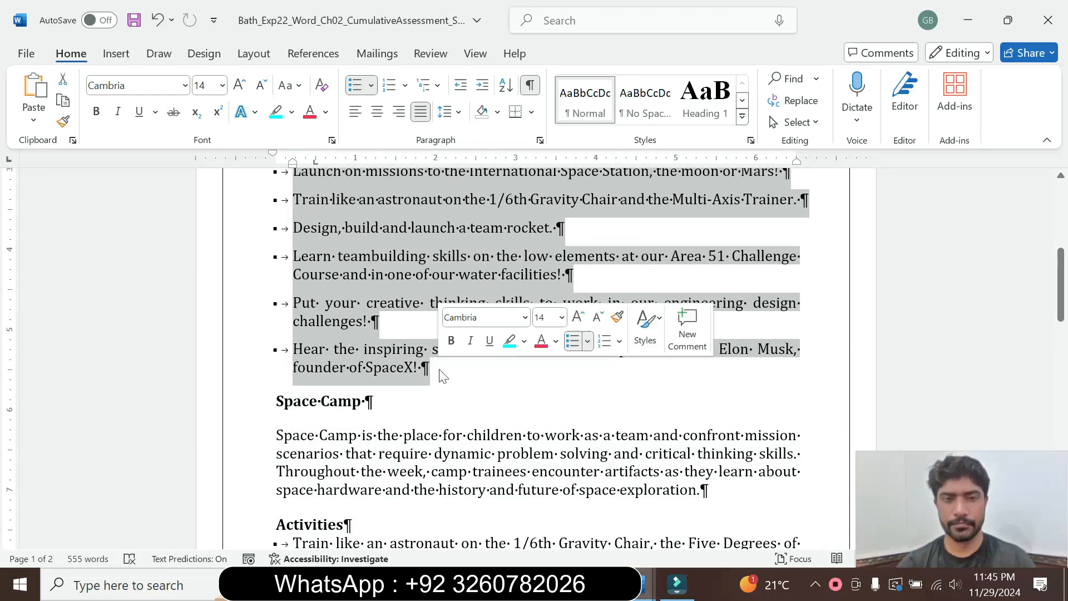
pyautogui.moveTo(643, 585)
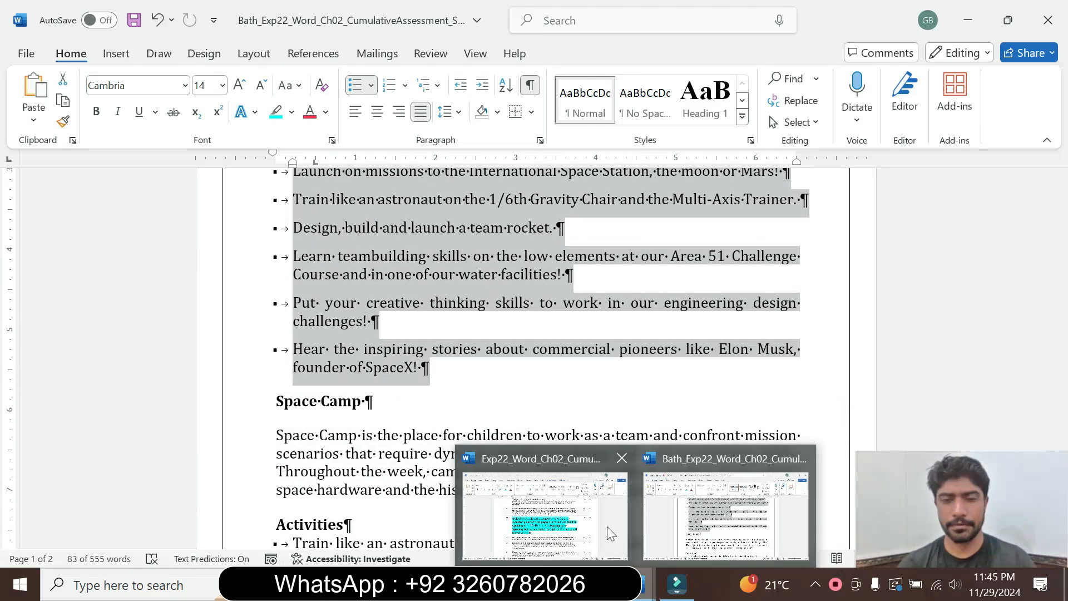
pyautogui.click(548, 512)
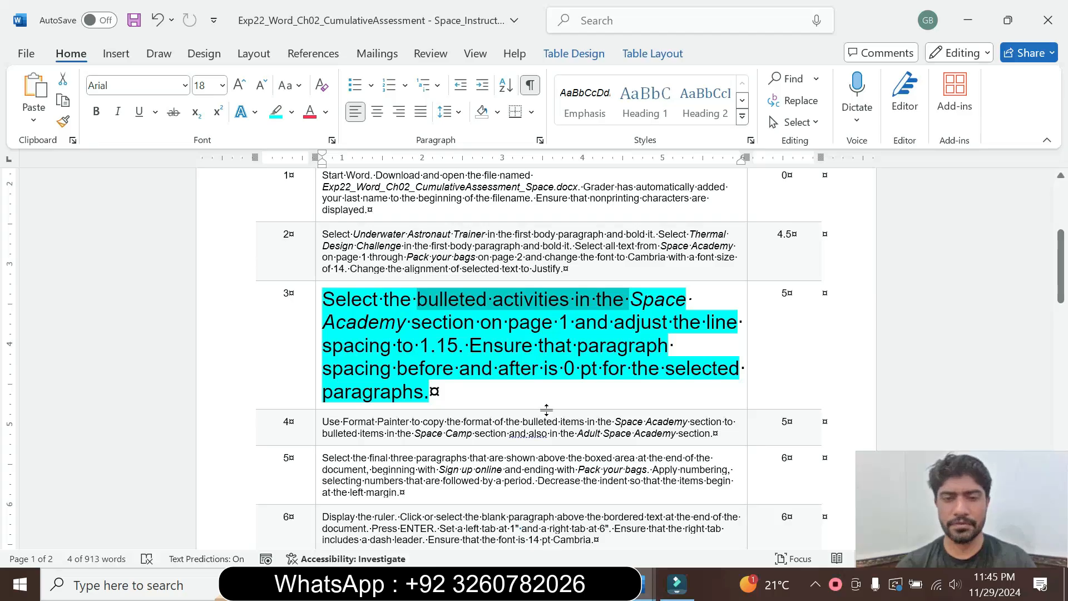
pyautogui.moveTo(641, 595)
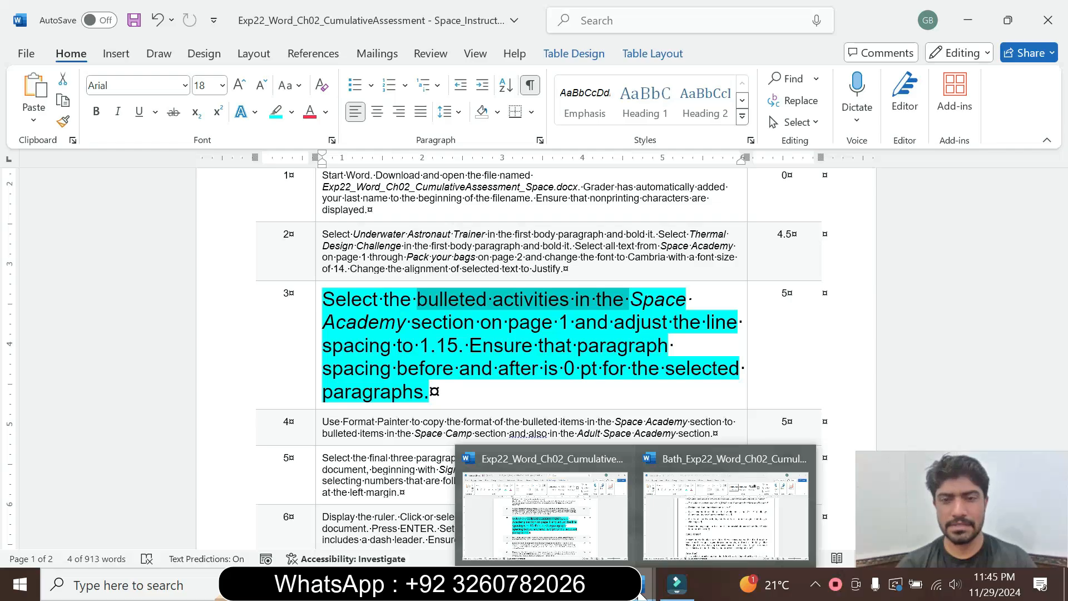
pyautogui.click(715, 515)
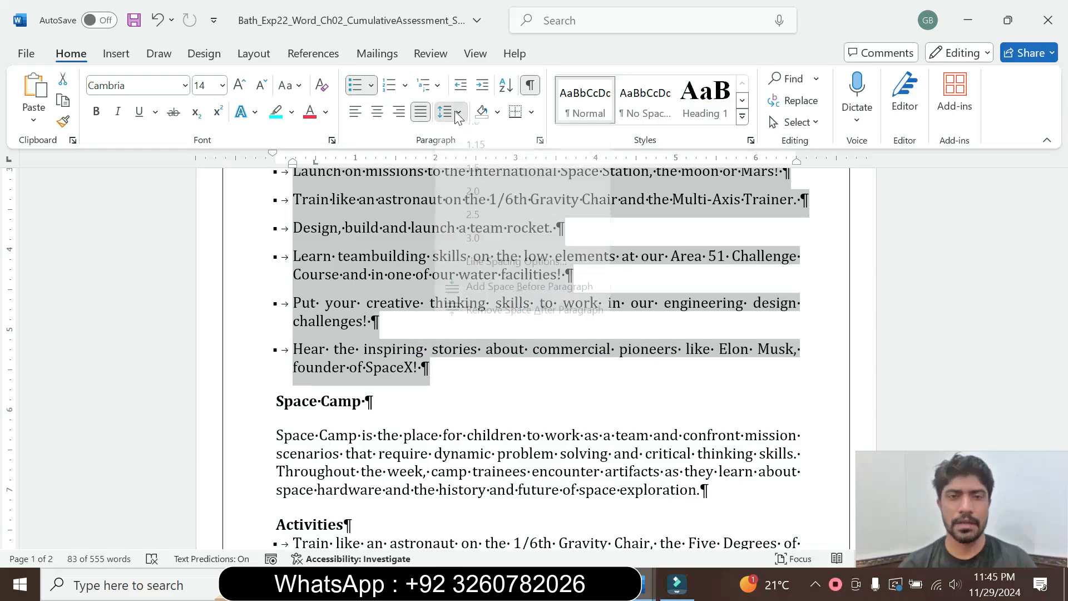
pyautogui.click(457, 113)
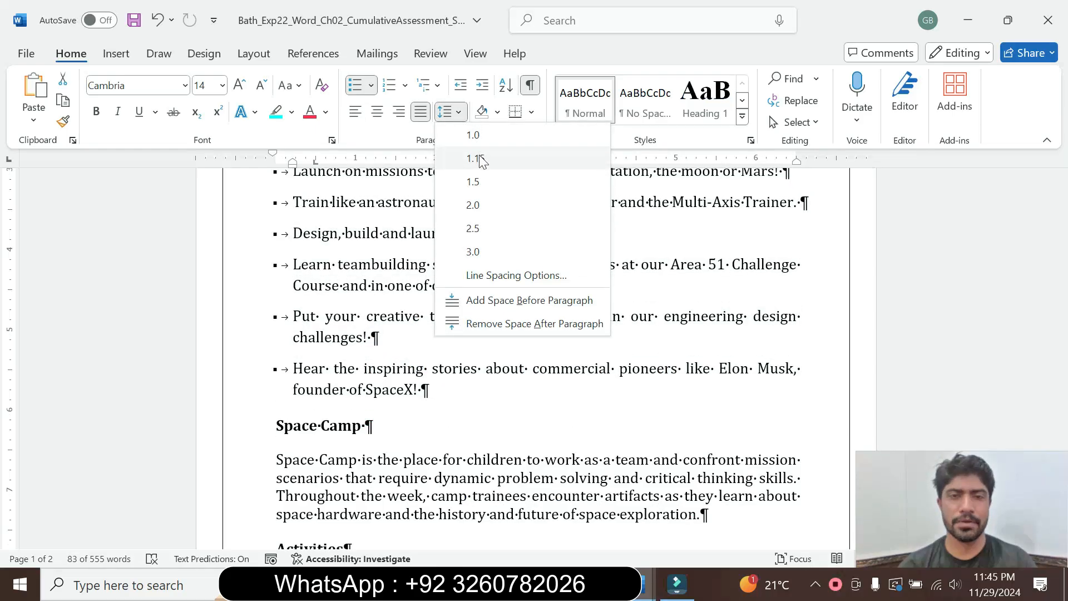
pyautogui.click(474, 158)
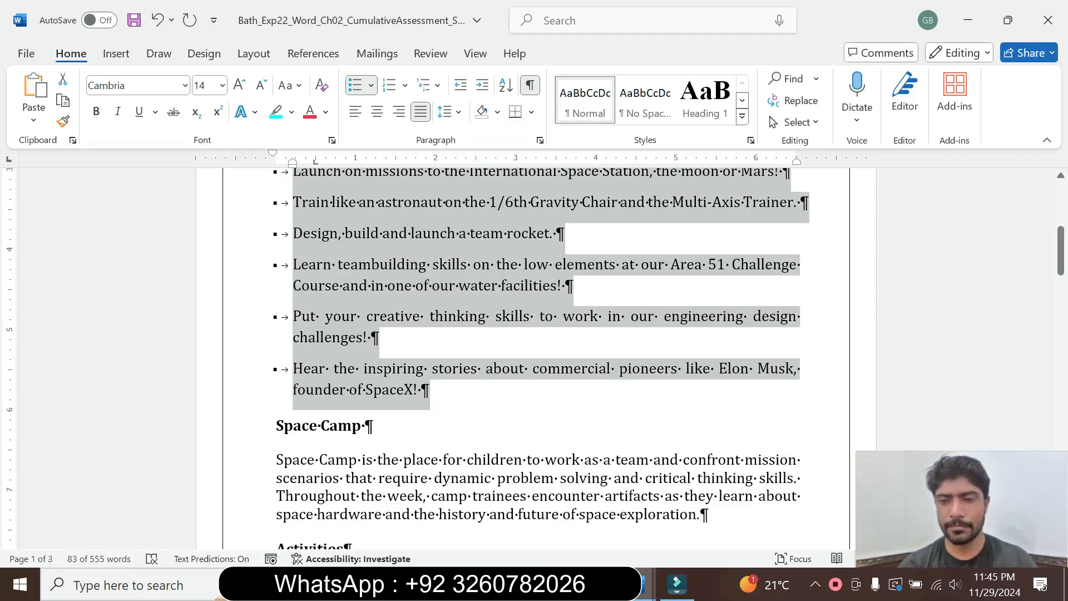
# Recheck the paragraph spacing requirement in step 3, then set the spacing after the selected Space Academy bullets to 0 pt.
pyautogui.click(560, 513)
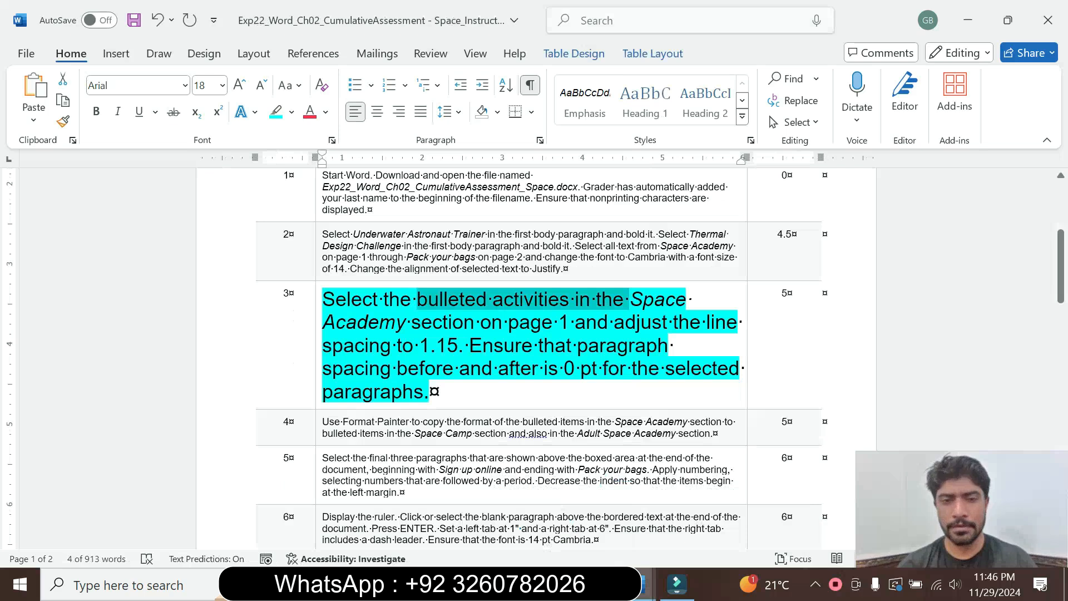
pyautogui.click(464, 322)
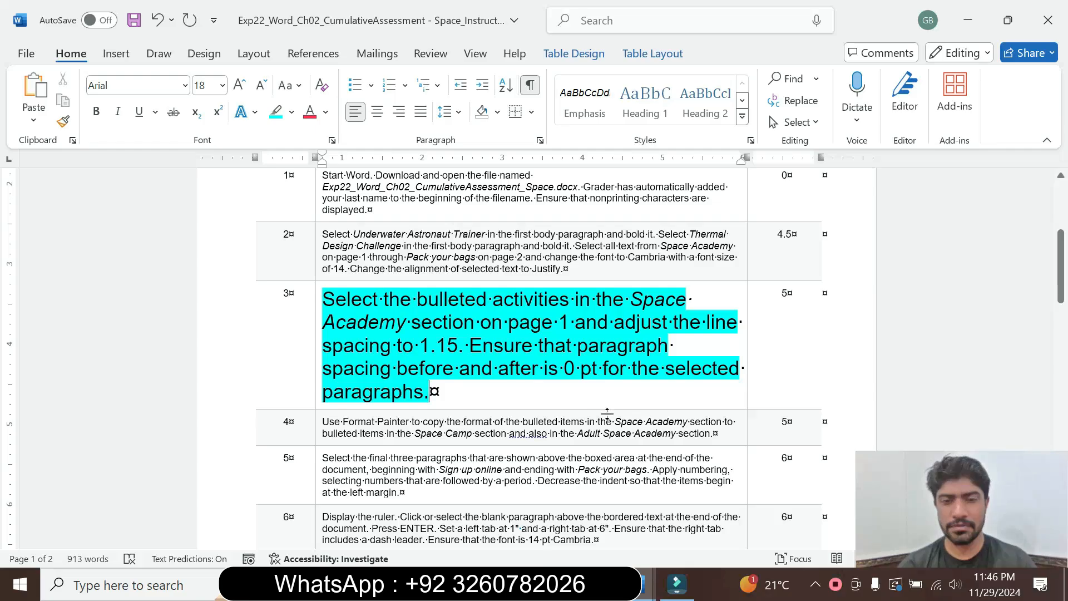
pyautogui.moveTo(644, 595)
pyautogui.click(726, 515)
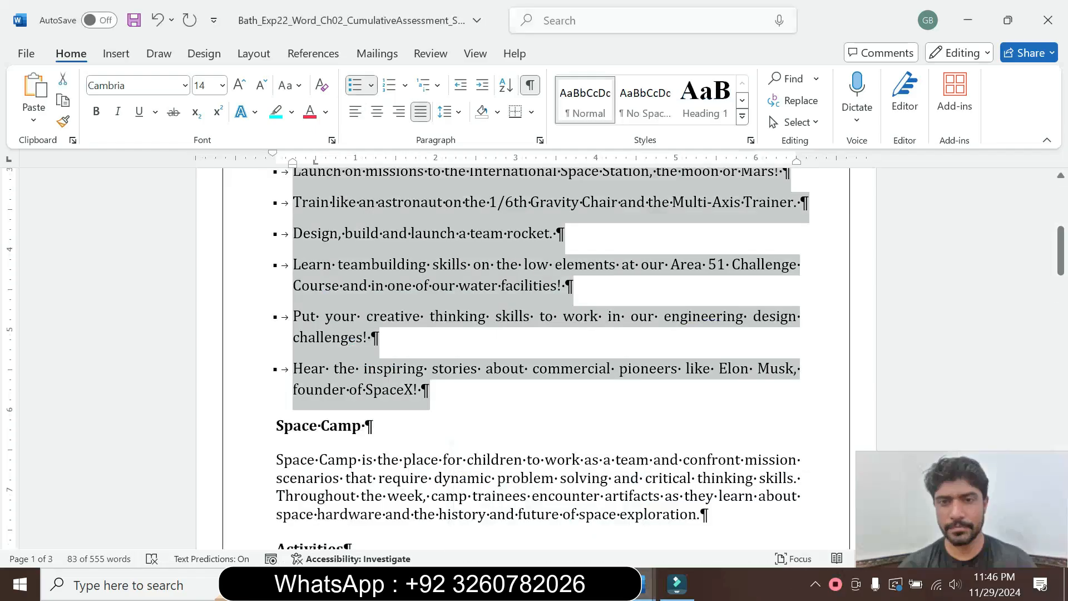
pyautogui.click(540, 141)
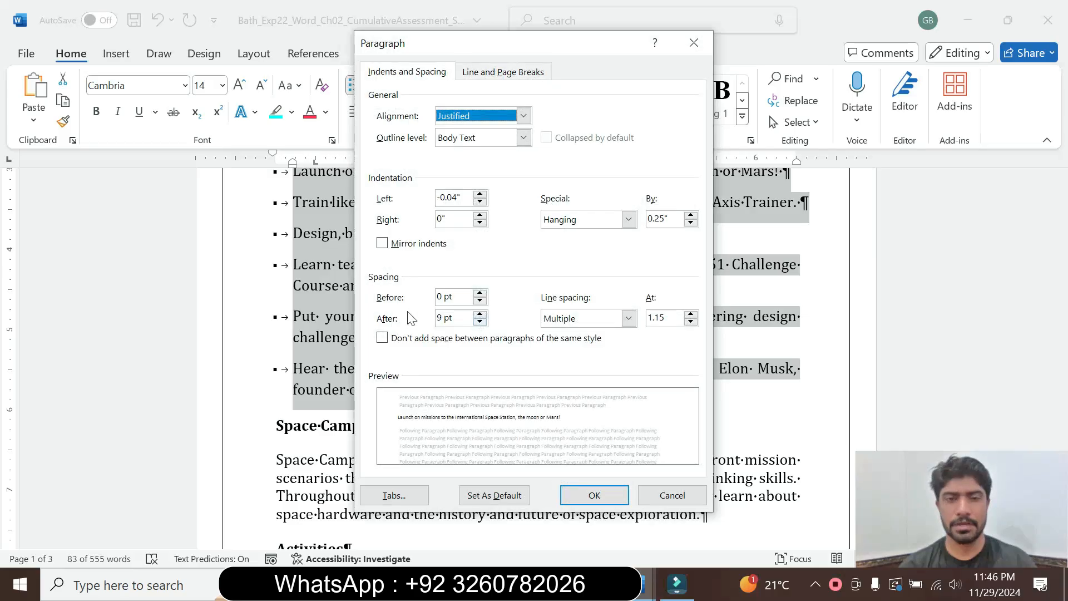
pyautogui.click(479, 320)
pyautogui.click(479, 321)
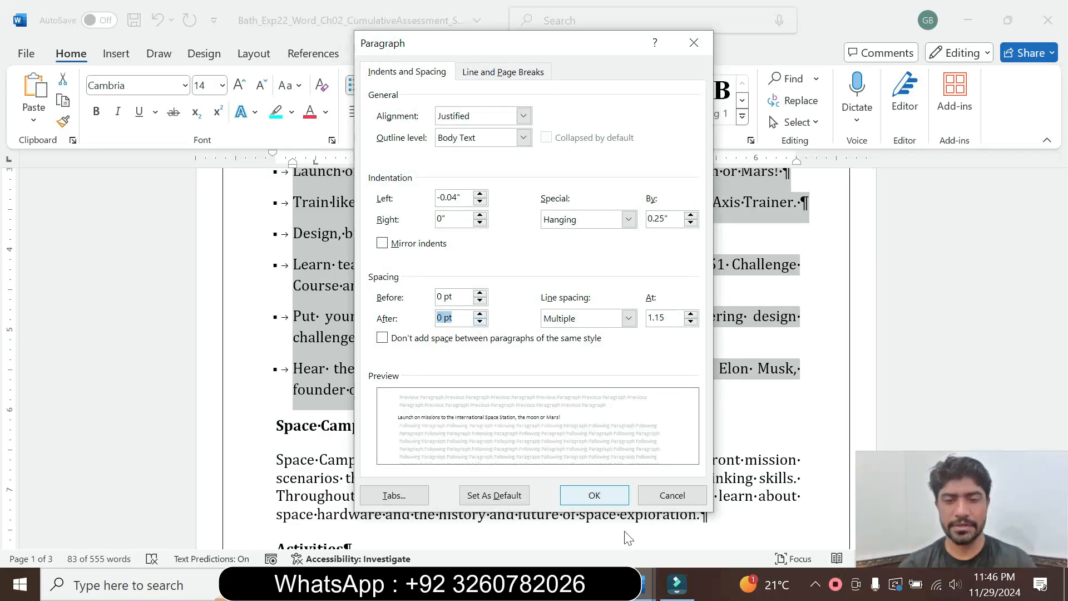
pyautogui.moveTo(645, 585)
pyautogui.moveTo(564, 514)
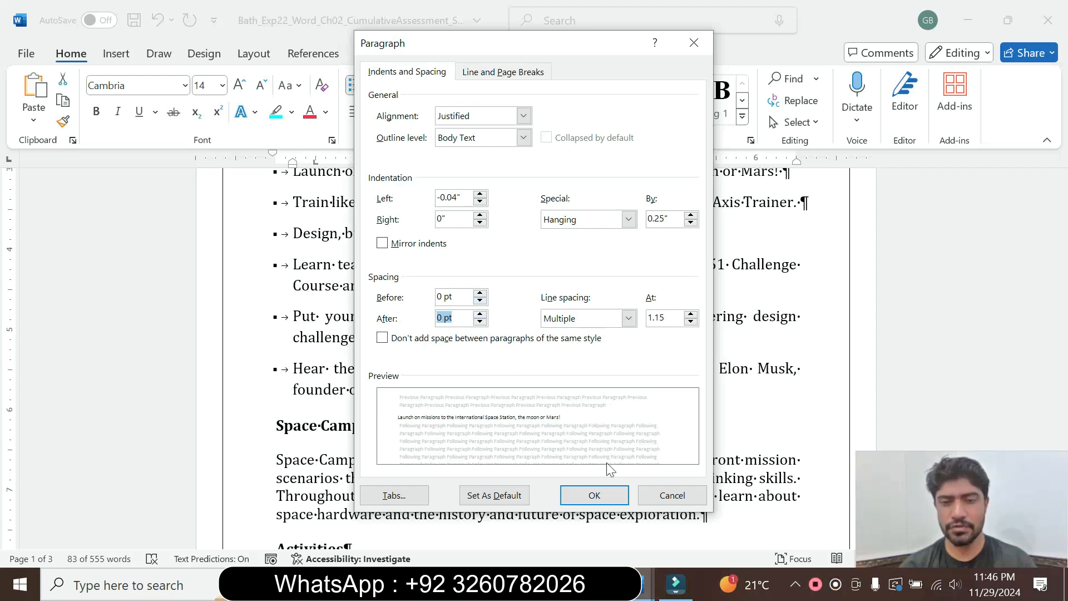
pyautogui.click(602, 490)
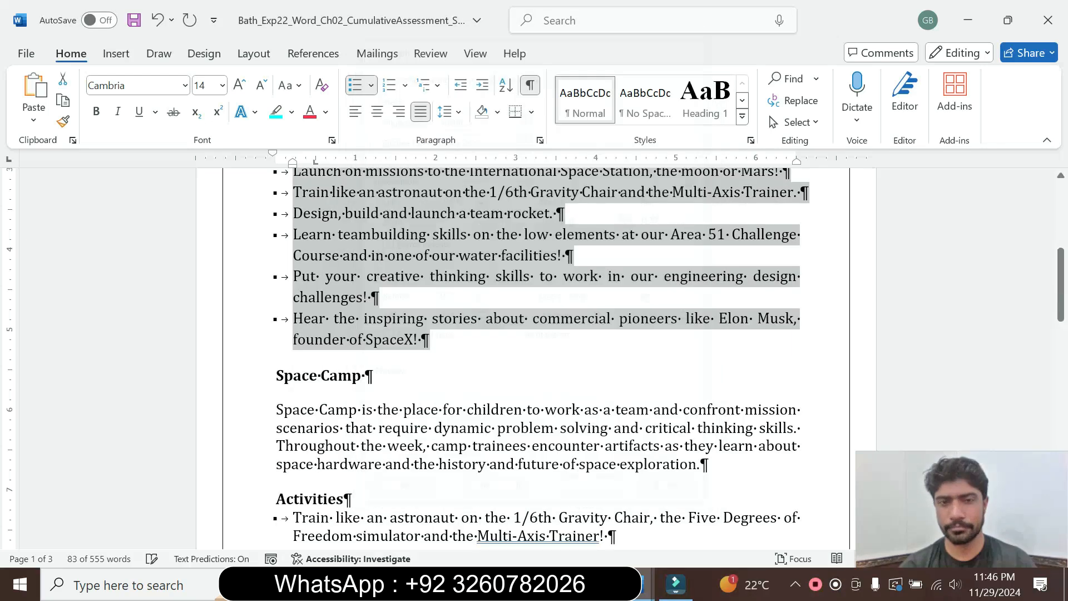
# Return to the instructions document, set the step 3 text in the table to 9 pt and remove its highlight.
pyautogui.click(694, 511)
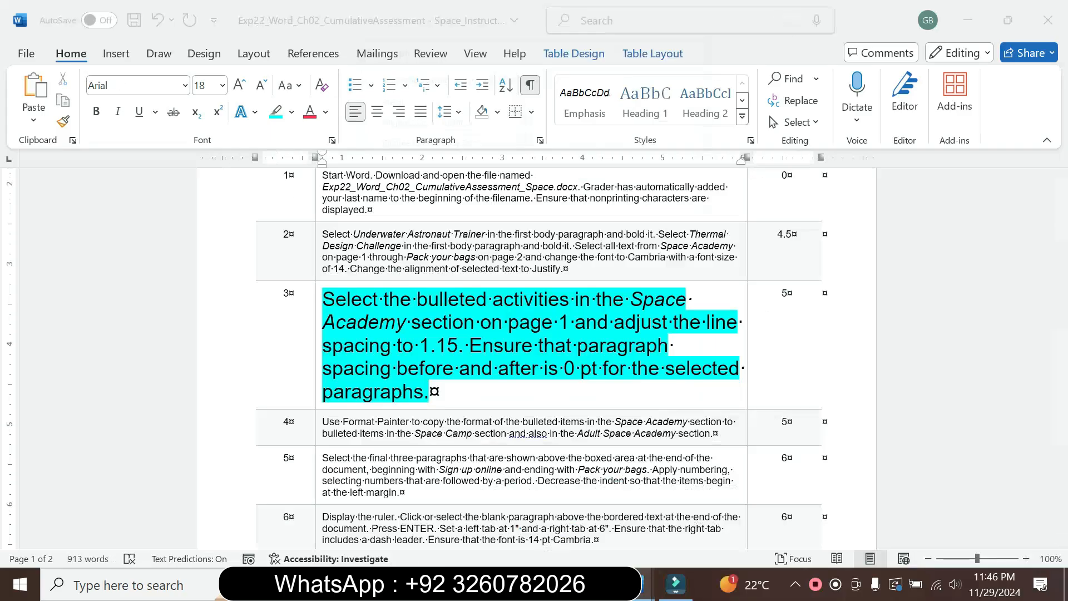
pyautogui.moveTo(430, 391); pyautogui.dragTo(323, 299)
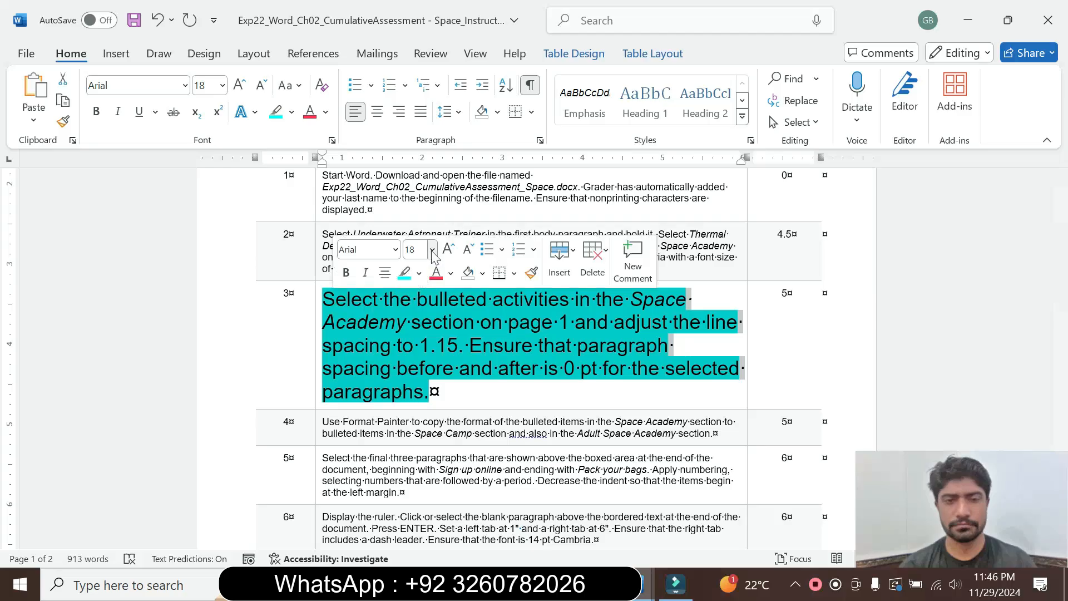
pyautogui.click(432, 249)
pyautogui.click(421, 273)
pyautogui.click(420, 274)
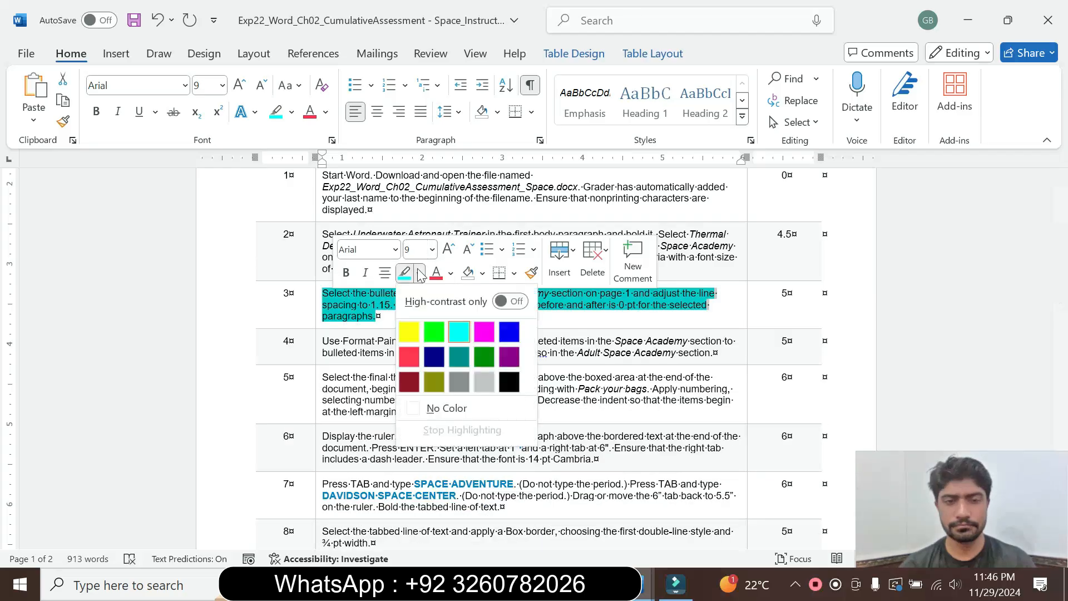
pyautogui.click(442, 408)
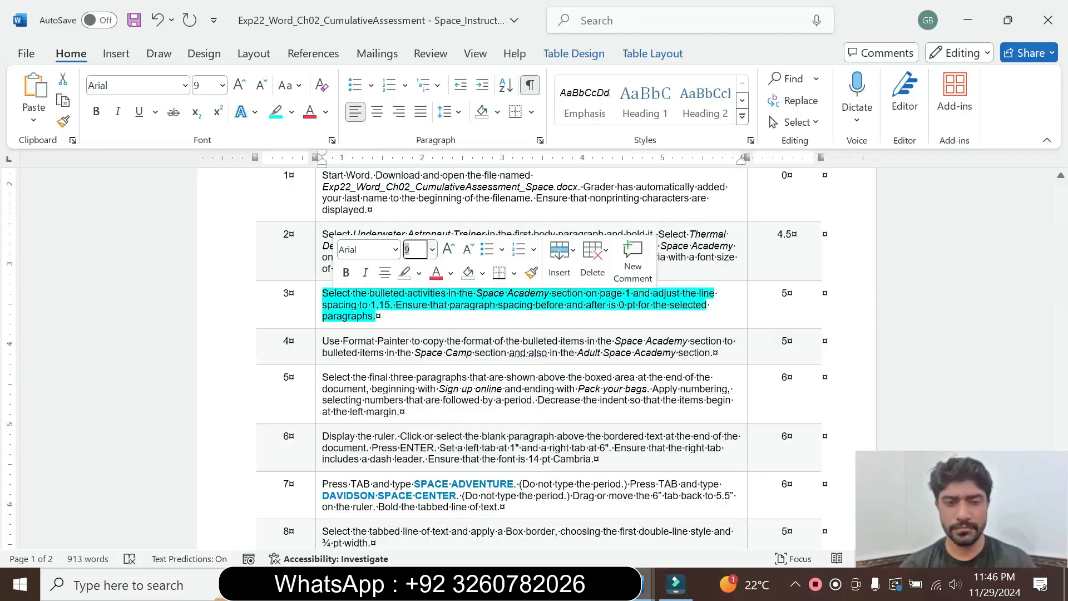
# Set the step 4 text in the instructions table to 16 pt and highlight it in cyan.
pyautogui.click(315, 356)
pyautogui.click(416, 303)
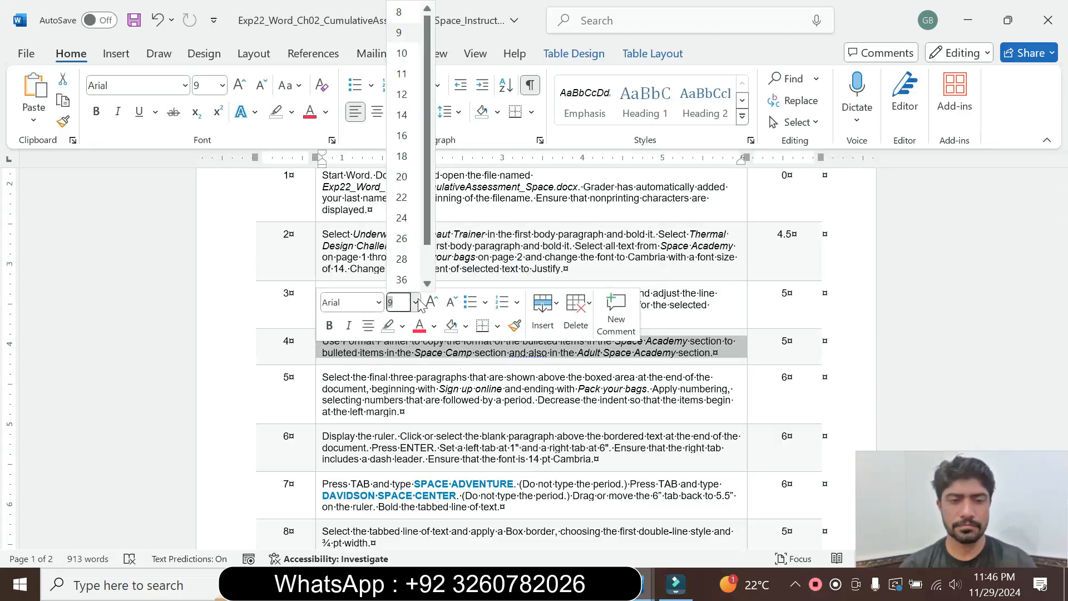
pyautogui.click(409, 139)
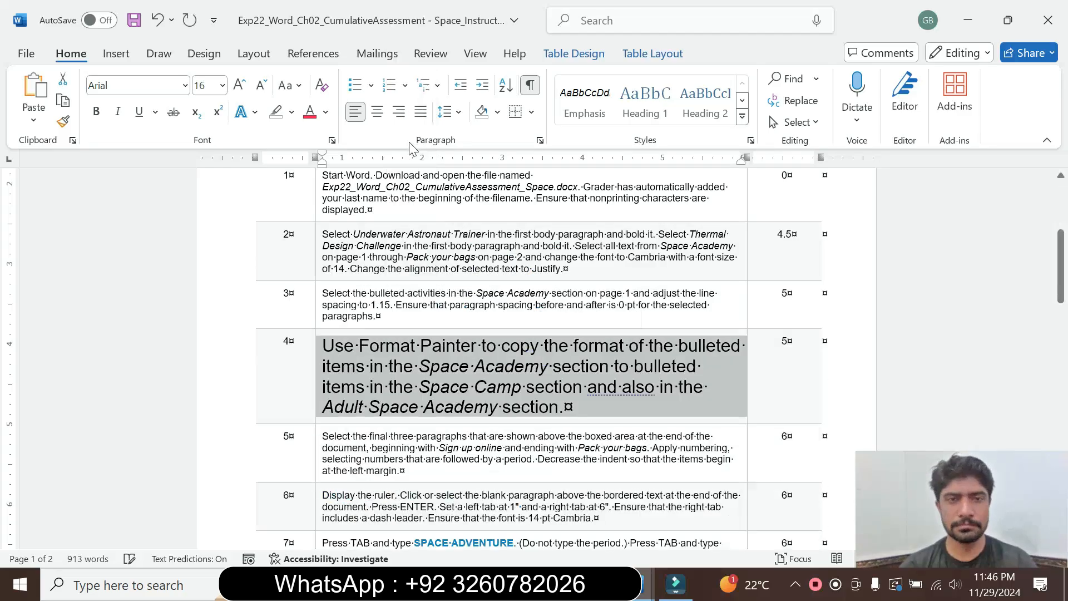
pyautogui.click(291, 112)
pyautogui.click(327, 176)
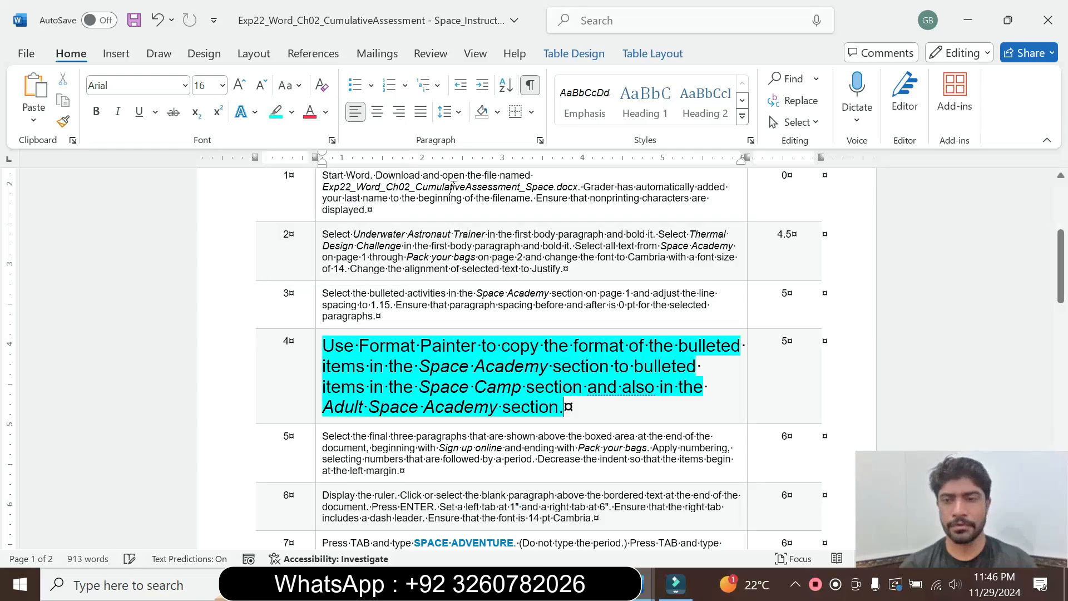
# Following step 4, switch to the Space Camp Programs document and use Format Painter to copy the Space Academy bullet formatting to the Space Camp bullets.
pyautogui.moveTo(1062, 277); pyautogui.dragTo(1066, 289)
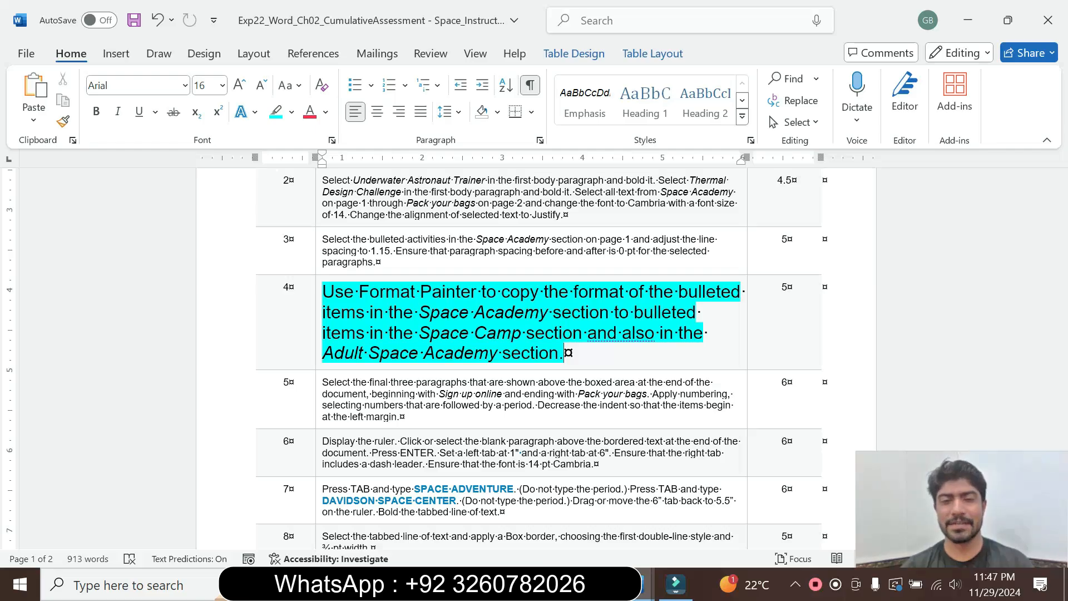
pyautogui.moveTo(323, 292)
pyautogui.mouseDown()
pyautogui.moveTo(481, 292)
pyautogui.moveTo(524, 315)
pyautogui.mouseUp()
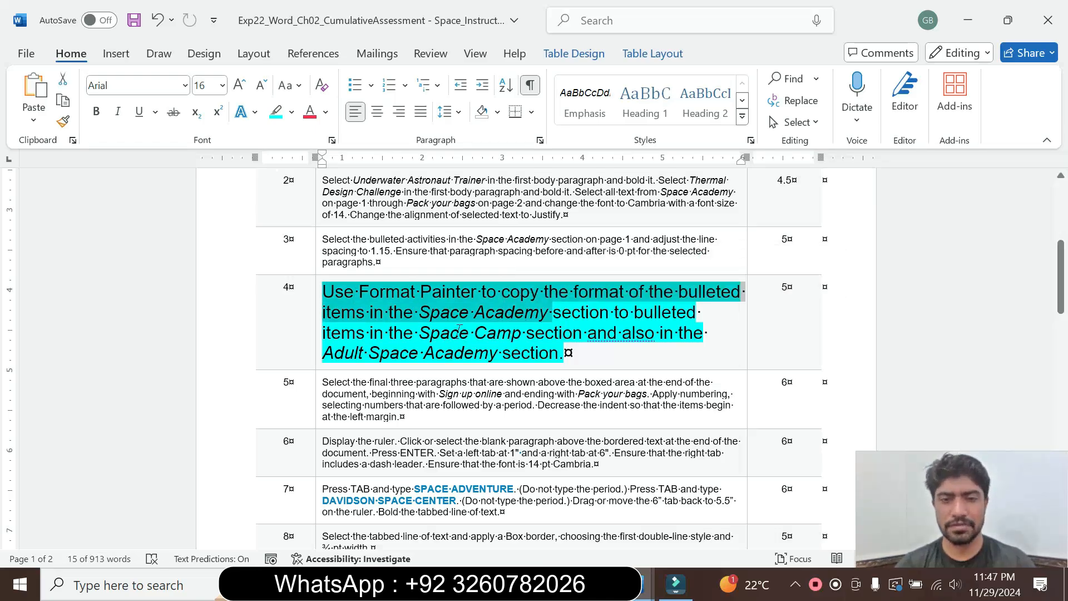
pyautogui.click(492, 318)
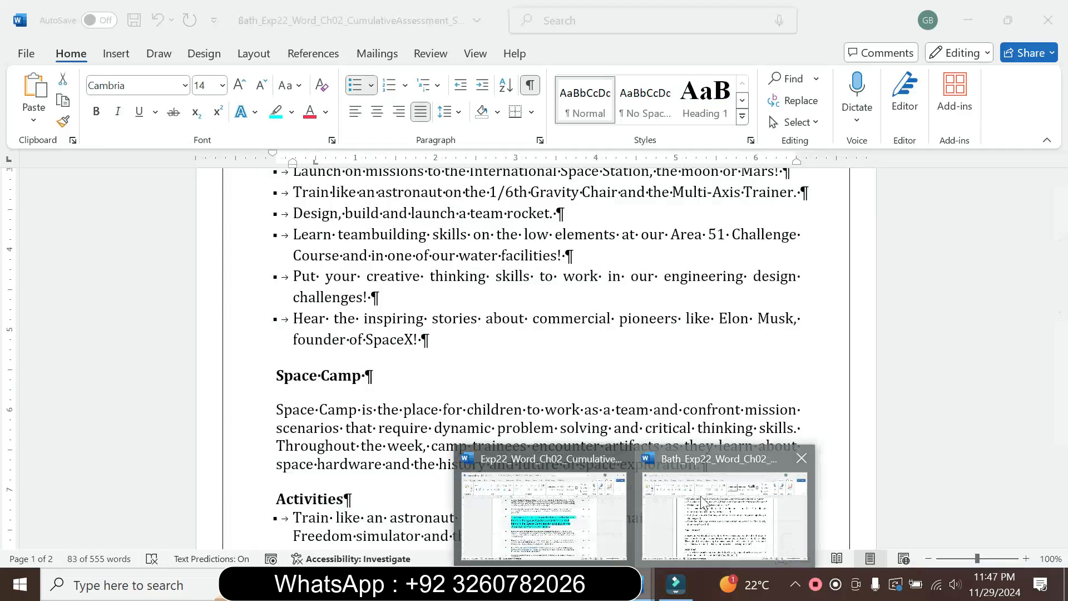
pyautogui.click(702, 501)
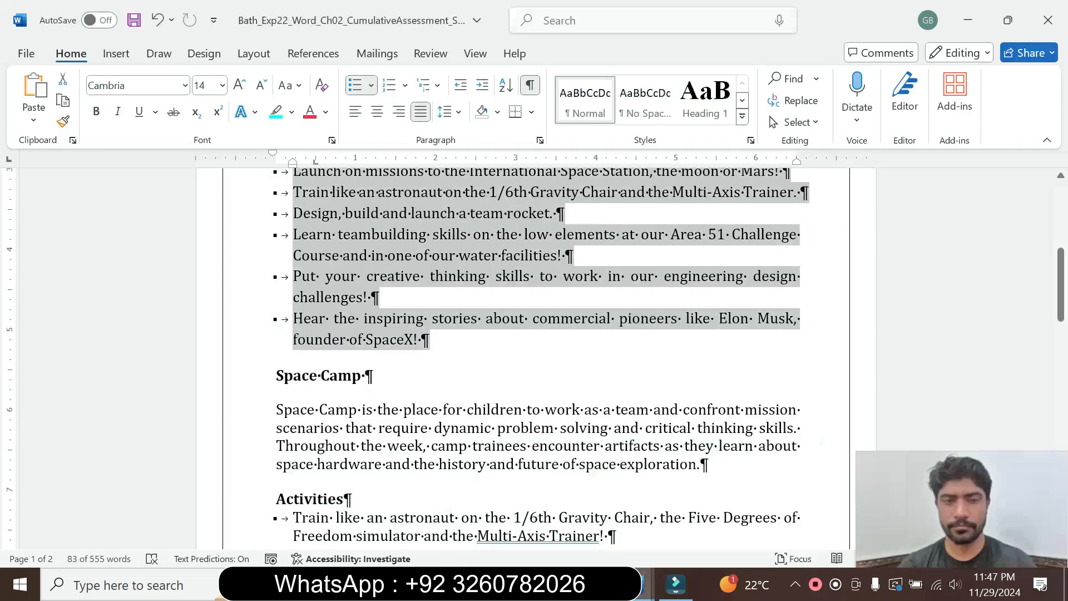
pyautogui.click(672, 347)
pyautogui.moveTo(428, 340)
pyautogui.mouseDown()
pyautogui.moveTo(384, 301)
pyautogui.moveTo(312, 169)
pyautogui.moveTo(297, 167)
pyautogui.moveTo(300, 275)
pyautogui.mouseUp()
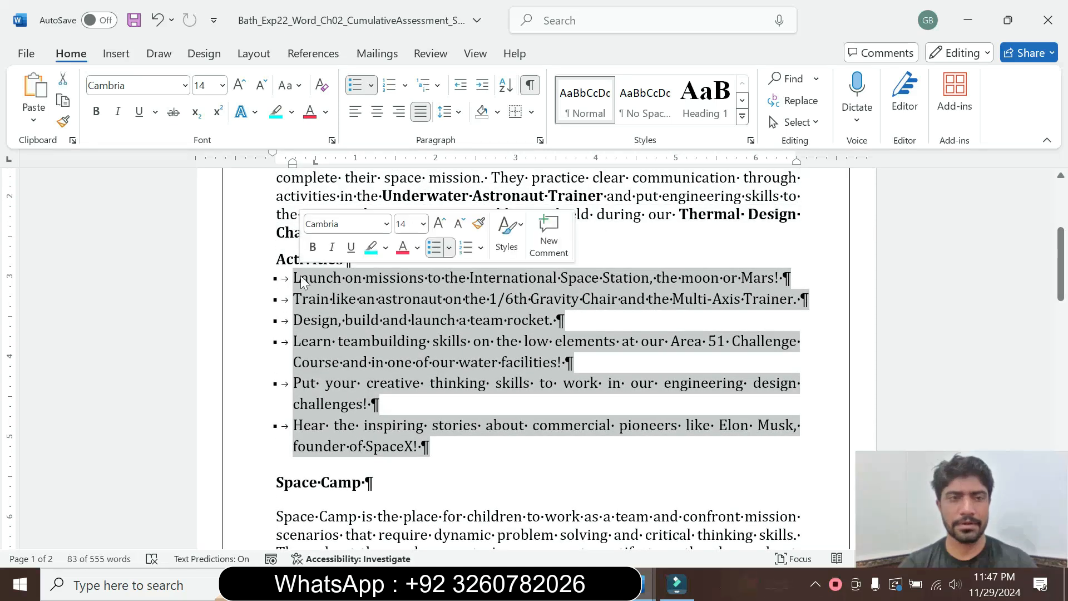
pyautogui.click(63, 125)
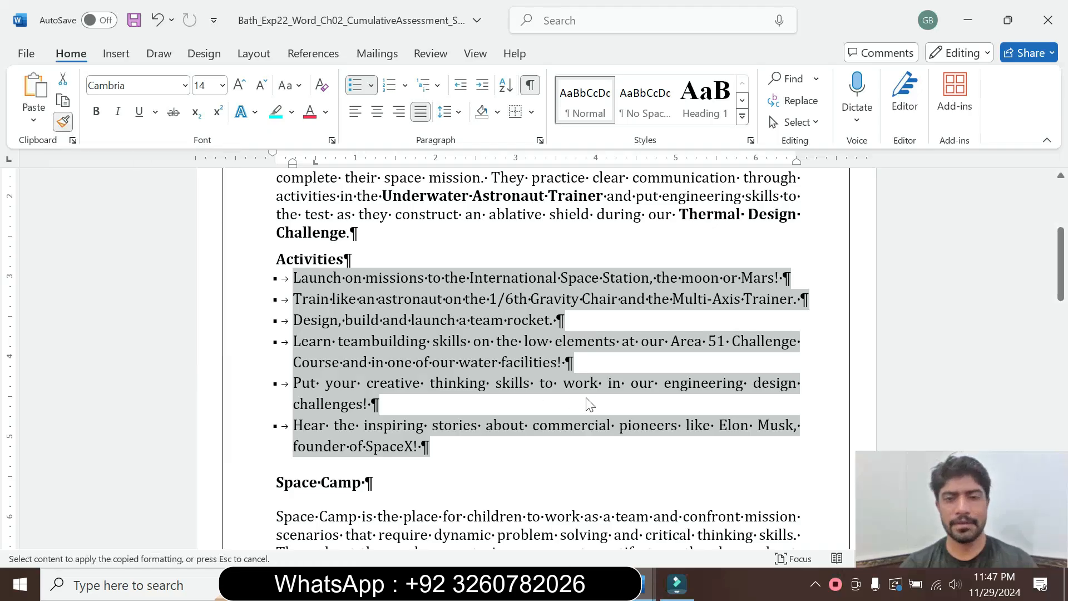
pyautogui.moveTo(1062, 276); pyautogui.dragTo(1064, 329)
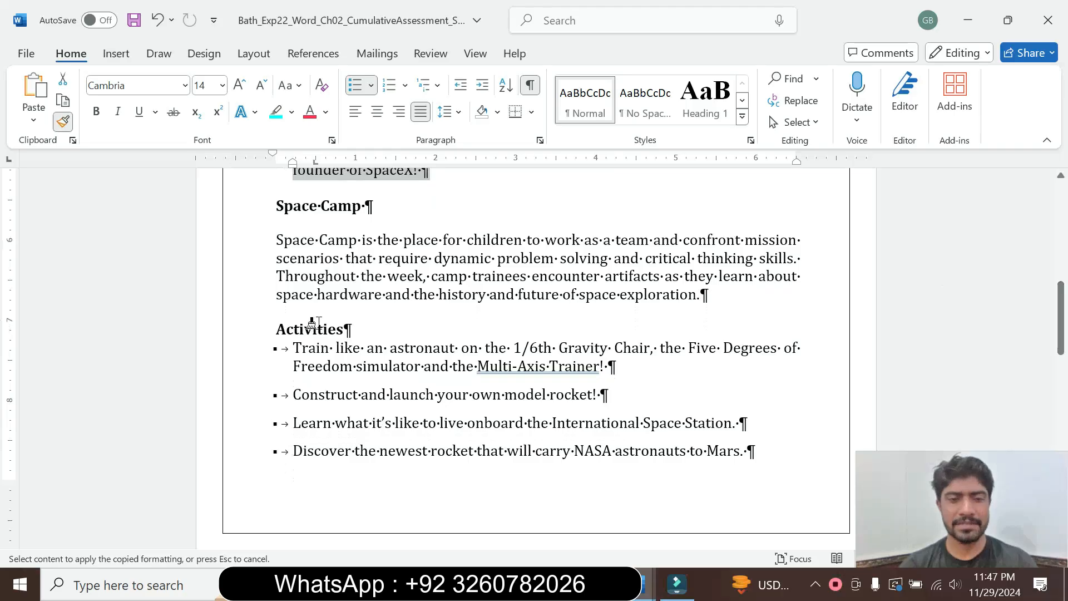
pyautogui.moveTo(292, 349)
pyautogui.mouseDown()
pyautogui.moveTo(357, 406)
pyautogui.moveTo(389, 548)
pyautogui.moveTo(421, 405)
pyautogui.moveTo(572, 384)
pyautogui.mouseUp()
# Use Format Painter to copy the Space Academy bullet formatting to the Adult Space Academy lines, from the first activity through "Pack your bags".
pyautogui.moveTo(1064, 396); pyautogui.dragTo(1064, 274)
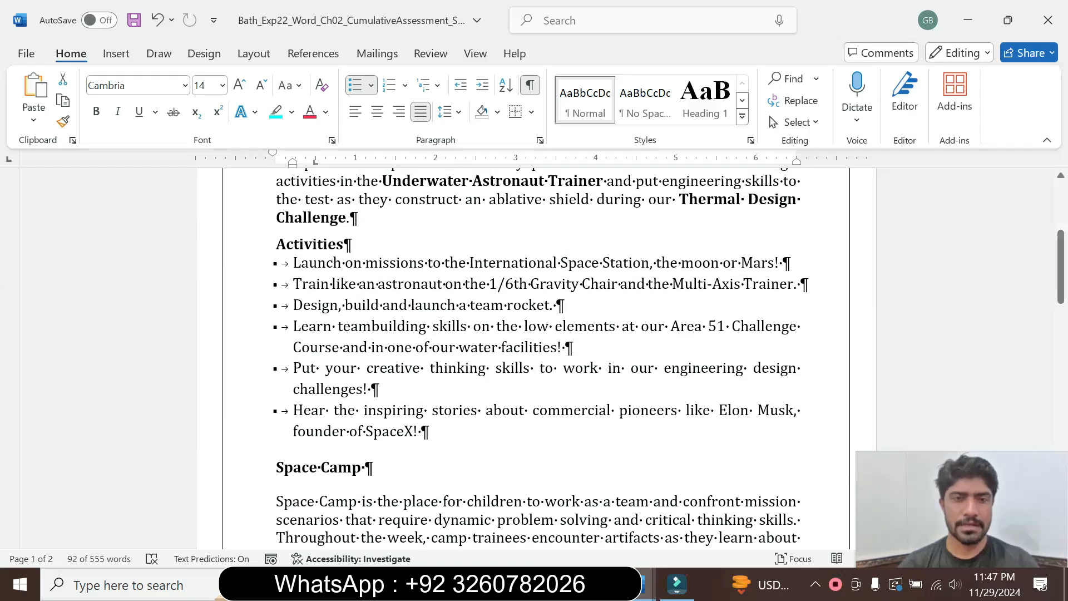
pyautogui.moveTo(1060, 293)
pyautogui.mouseDown()
pyautogui.moveTo(1060, 261)
pyautogui.moveTo(1060, 293)
pyautogui.mouseUp()
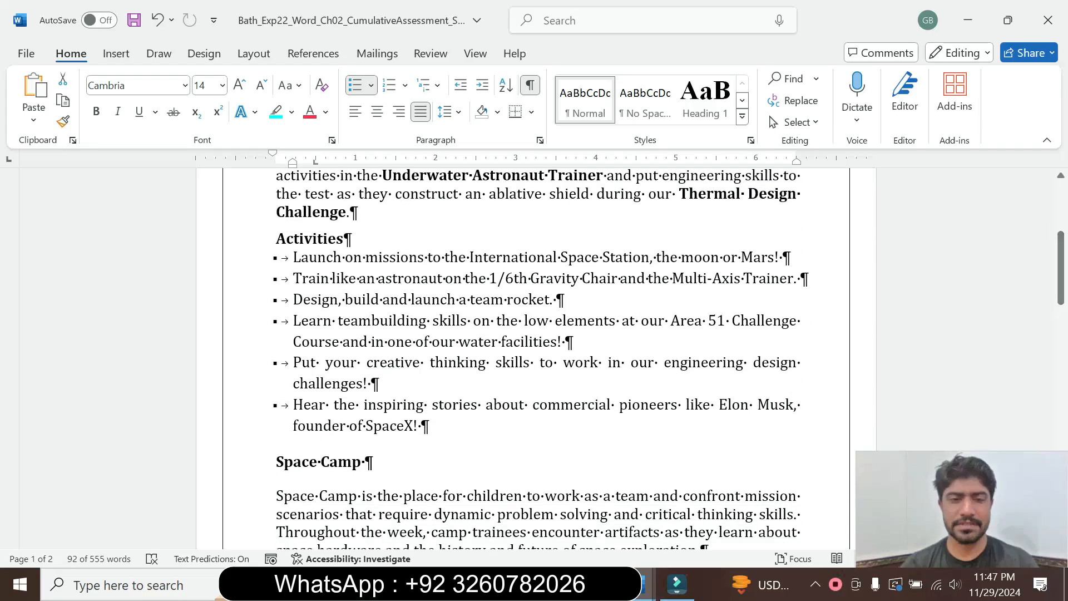
pyautogui.moveTo(385, 463); pyautogui.dragTo(303, 255)
pyautogui.click(63, 122)
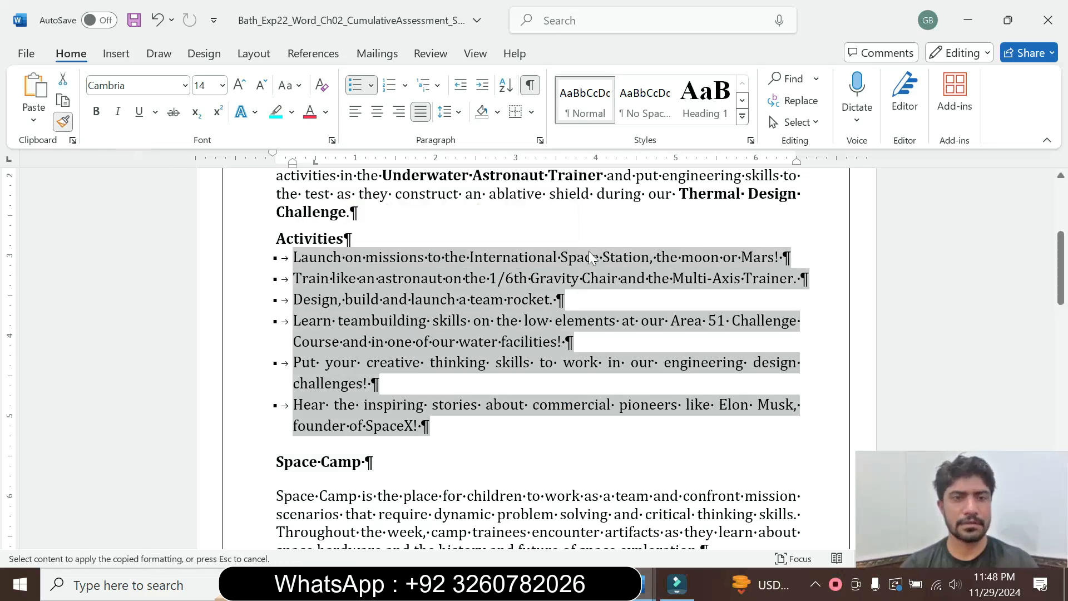
pyautogui.moveTo(1064, 295); pyautogui.dragTo(1041, 448)
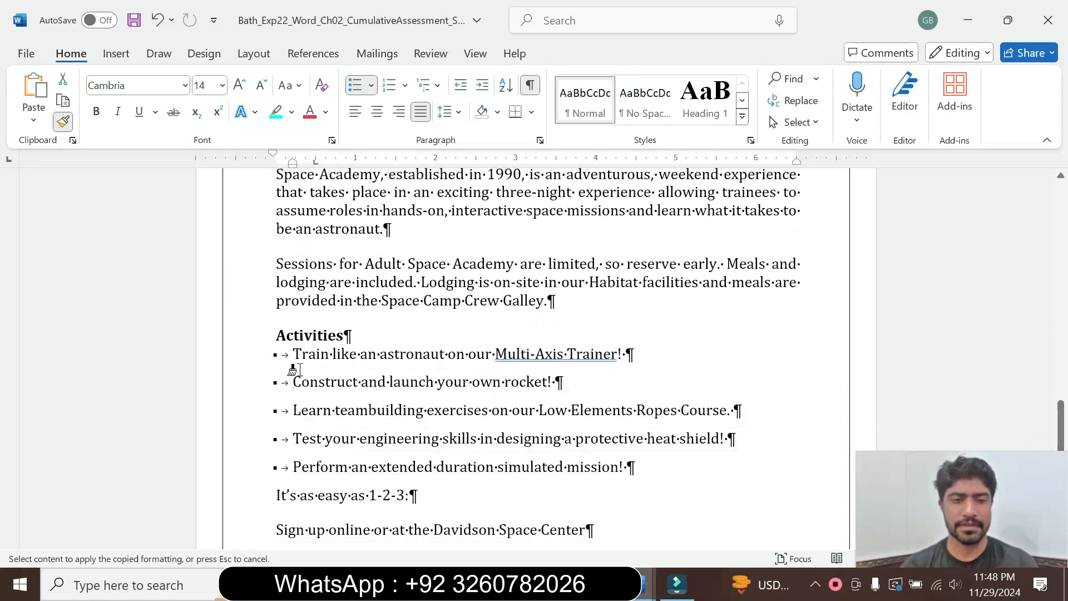
pyautogui.moveTo(288, 355)
pyautogui.mouseDown()
pyautogui.moveTo(339, 401)
pyautogui.moveTo(441, 440)
pyautogui.moveTo(467, 544)
pyautogui.moveTo(500, 466)
pyautogui.mouseUp()
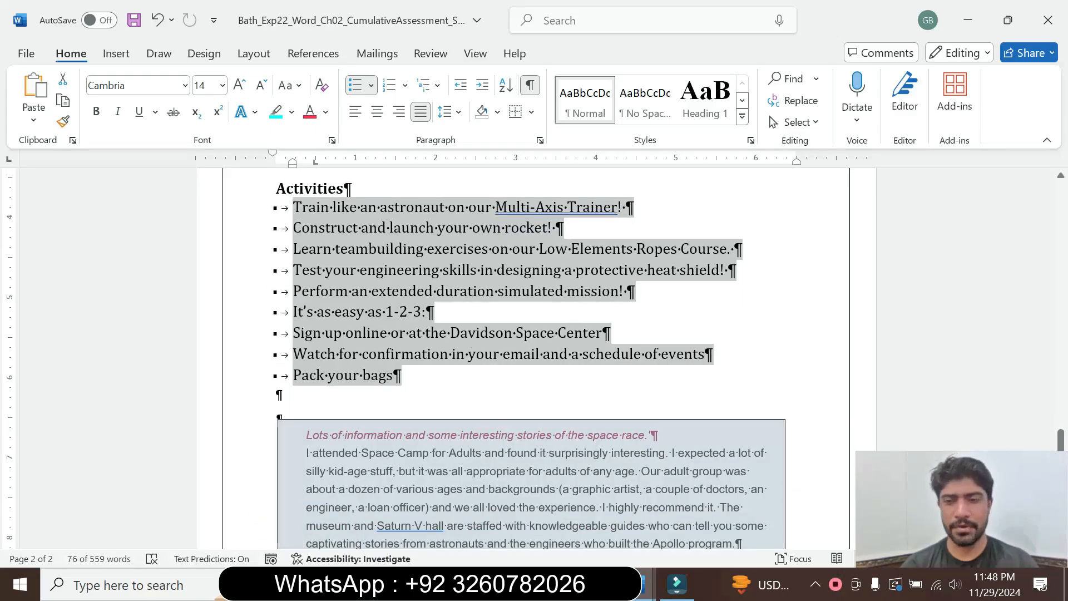
# Return to the instructions document, set the step 4 text in the table to 9 pt and remove its highlight.
pyautogui.moveTo(638, 584)
pyautogui.click(553, 510)
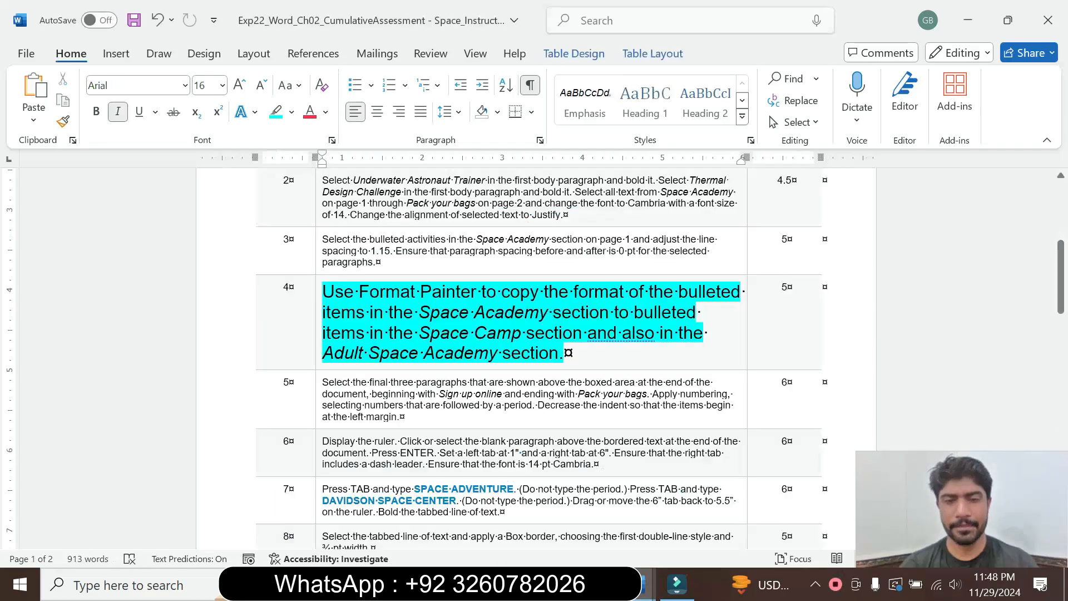
pyautogui.moveTo(564, 353); pyautogui.dragTo(322, 292)
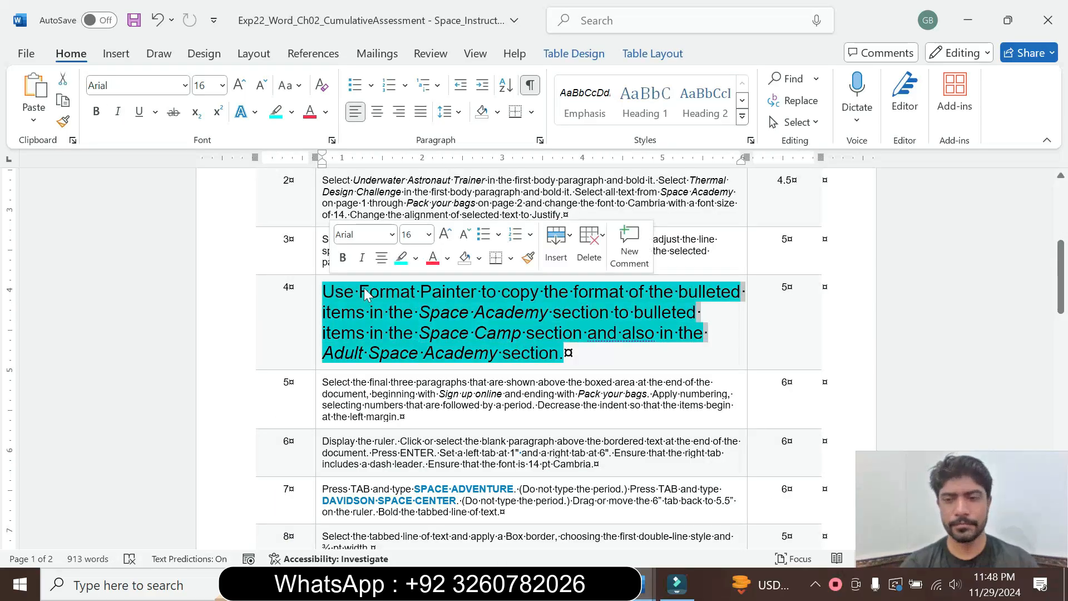
pyautogui.click(429, 235)
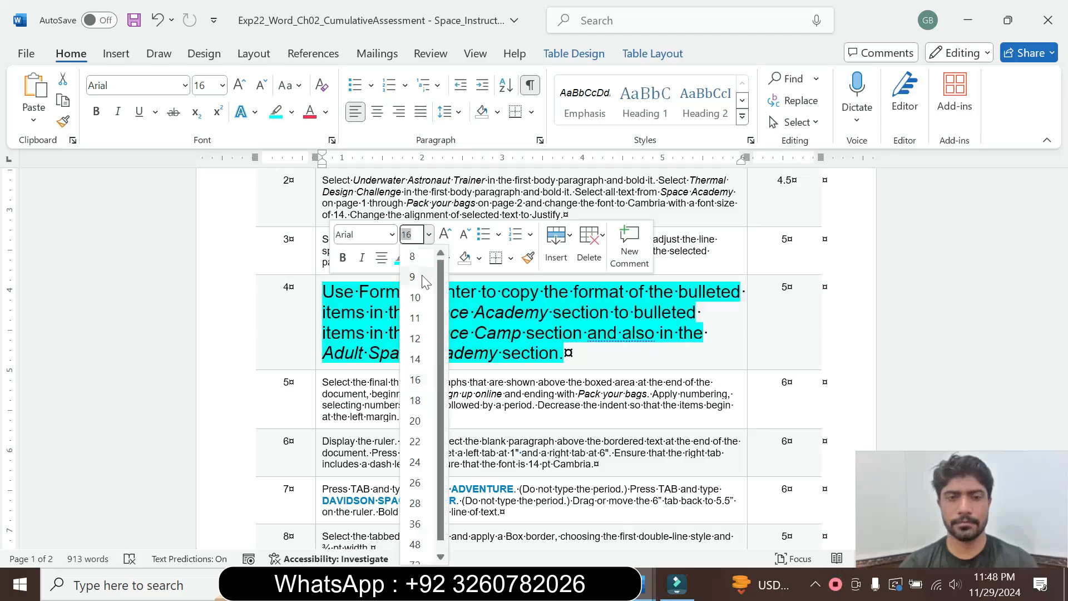
pyautogui.click(413, 276)
pyautogui.click(421, 260)
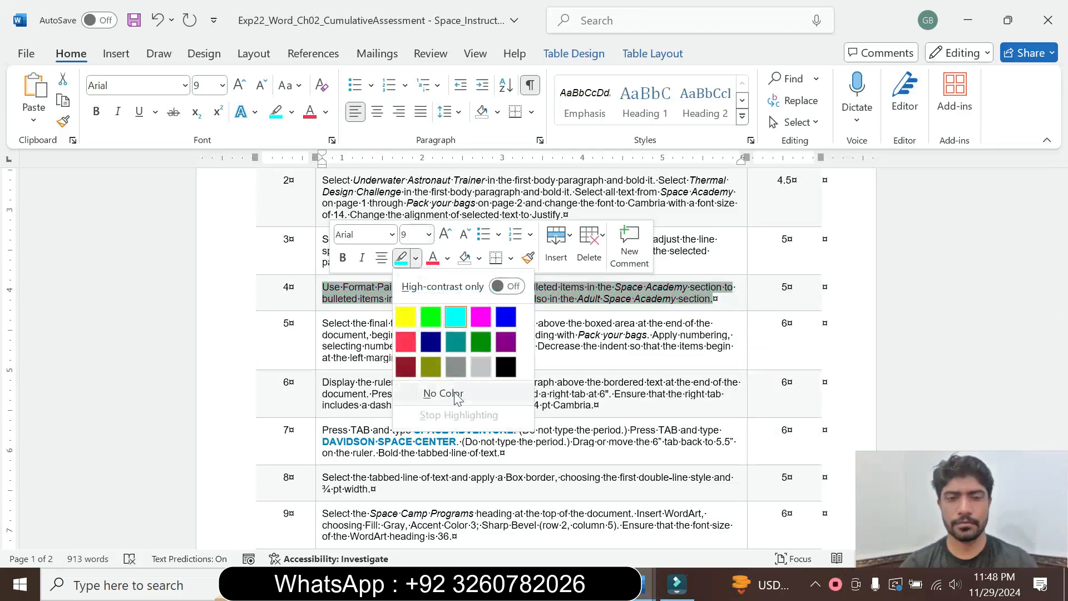
pyautogui.click(444, 393)
pyautogui.press('Left')
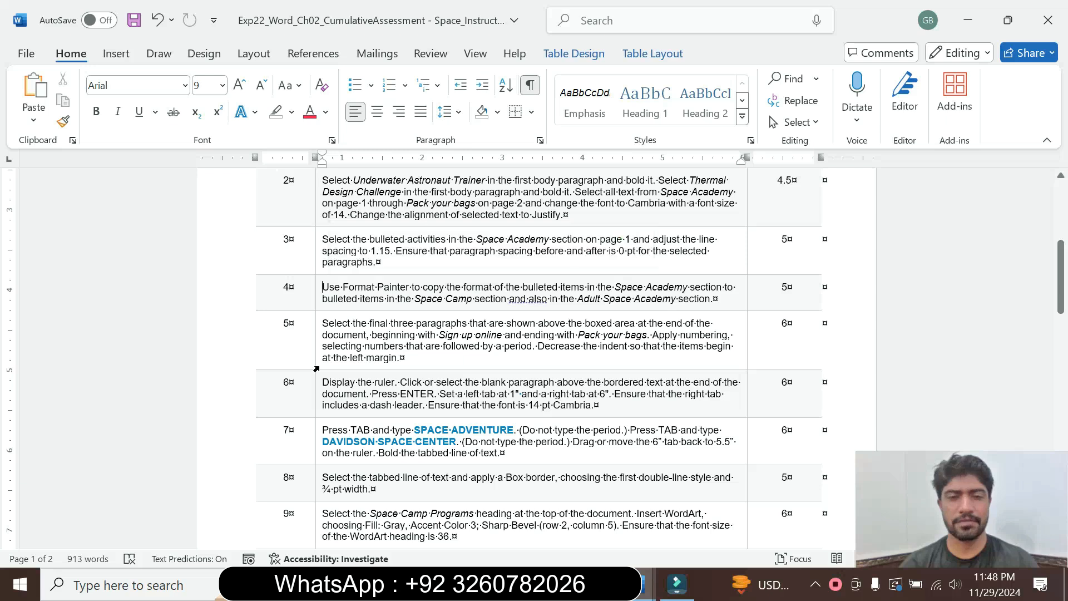
# Set the step 5 text in the instructions table to 16 pt and highlight it in cyan.
pyautogui.click(316, 368)
pyautogui.click(418, 324)
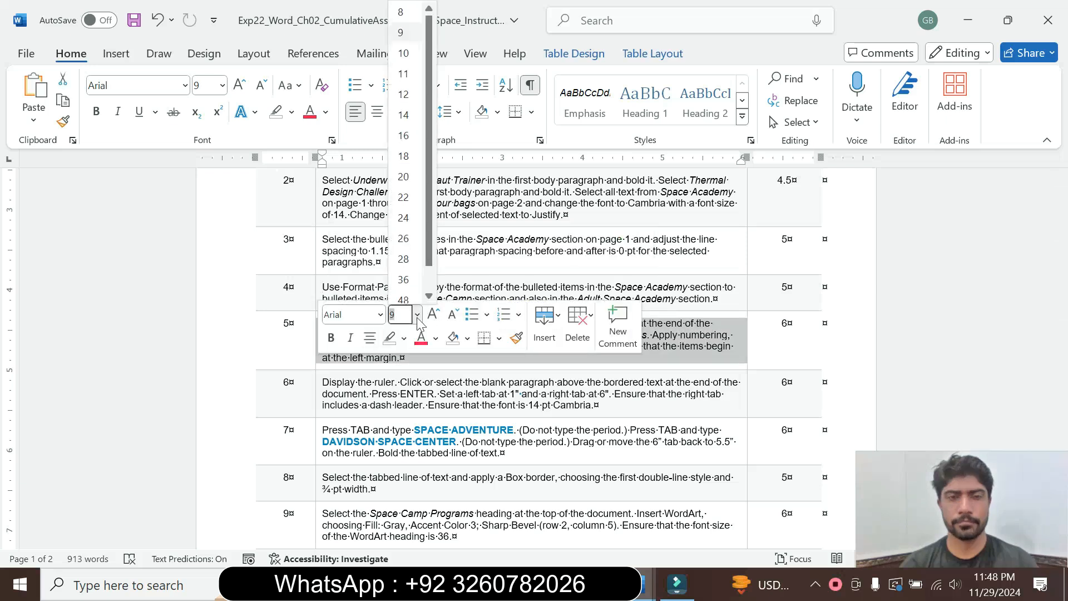
pyautogui.click(406, 156)
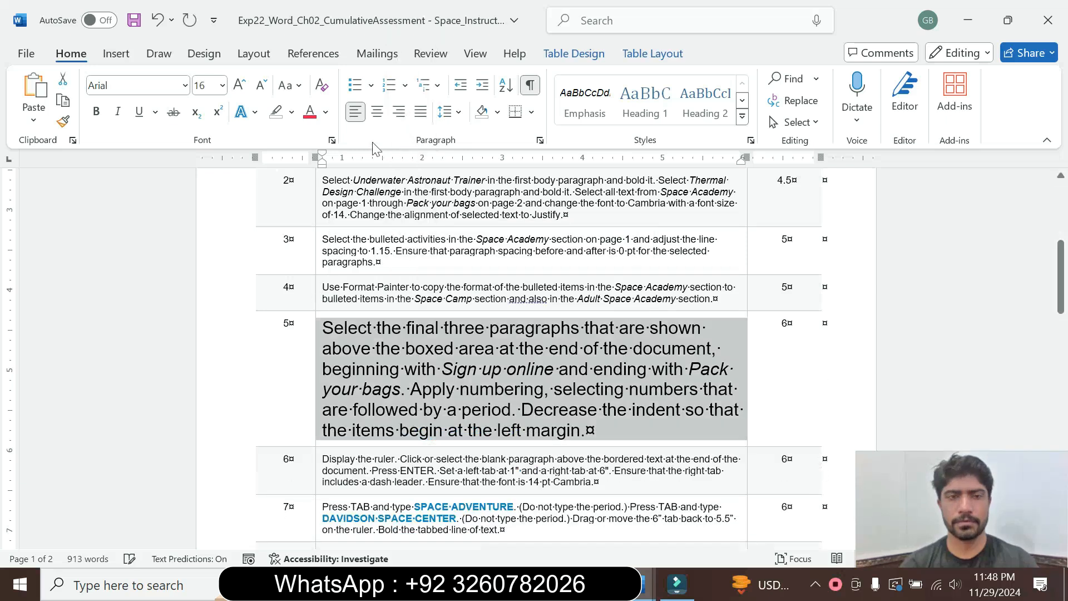
pyautogui.click(292, 113)
pyautogui.click(325, 164)
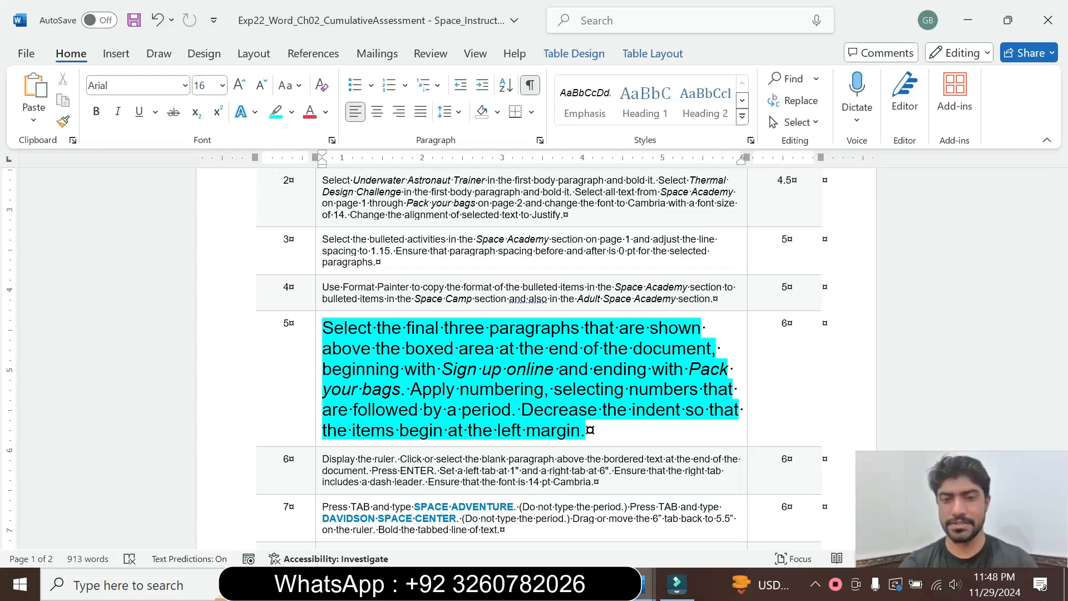
# Following step 5, apply 1. 2. 3. numbering to the three paragraphs from "Sign up online" through "Pack your bags" in the Space Camp Programs document.
pyautogui.moveTo(377, 328); pyautogui.dragTo(650, 329)
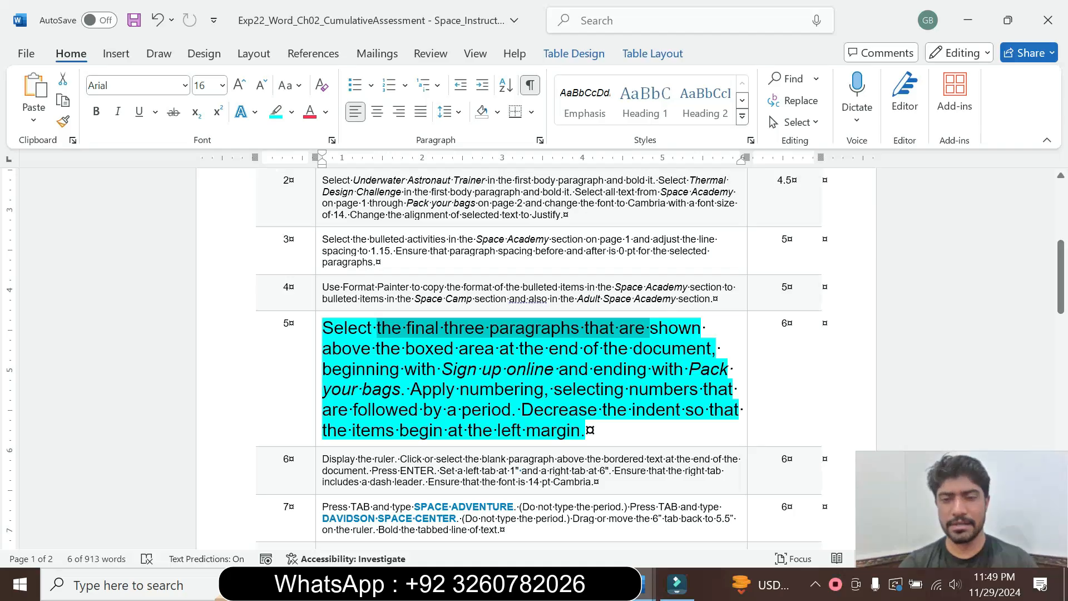
pyautogui.click(722, 348)
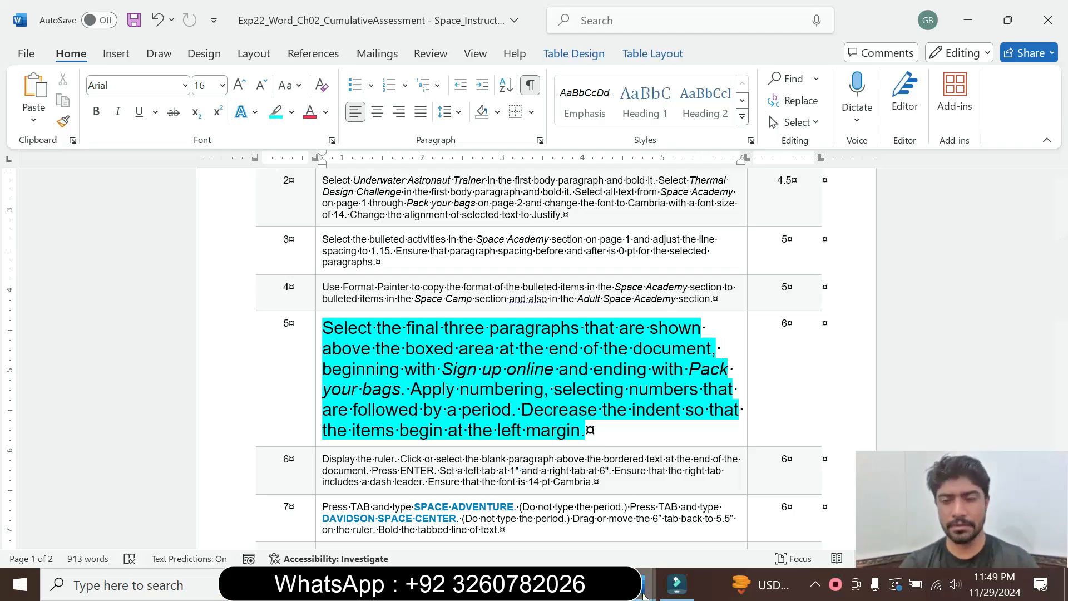
pyautogui.moveTo(643, 597)
pyautogui.click(752, 512)
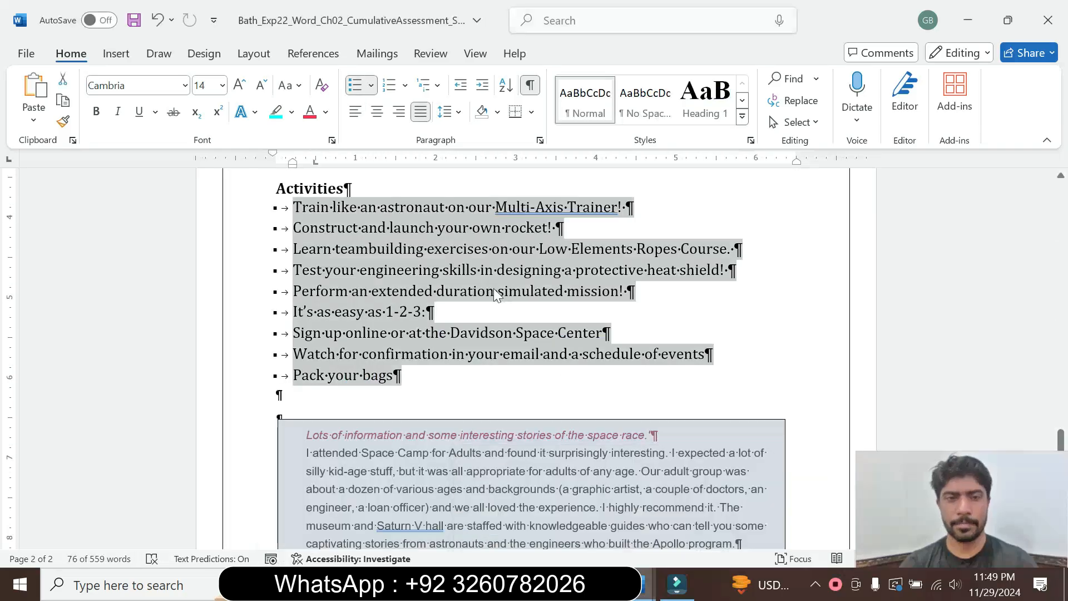
pyautogui.click(486, 292)
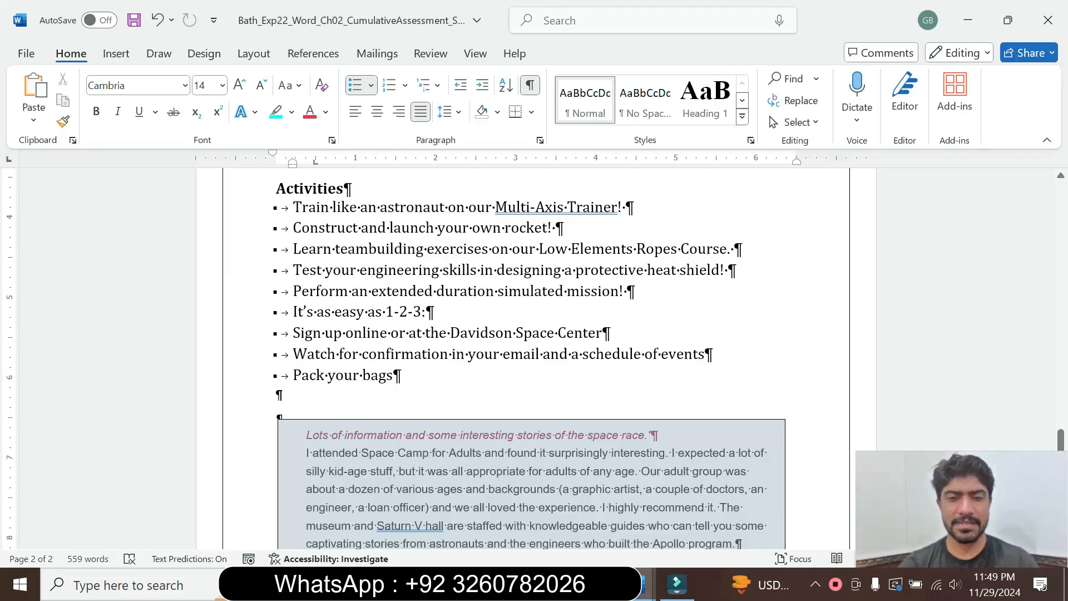
pyautogui.moveTo(293, 333); pyautogui.dragTo(402, 375)
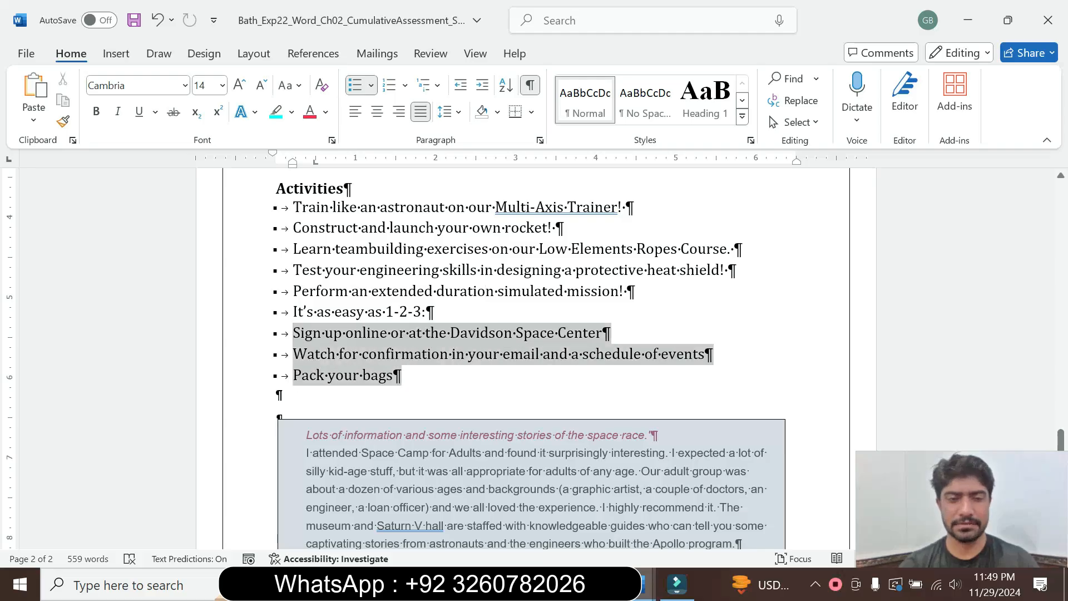
pyautogui.moveTo(639, 584)
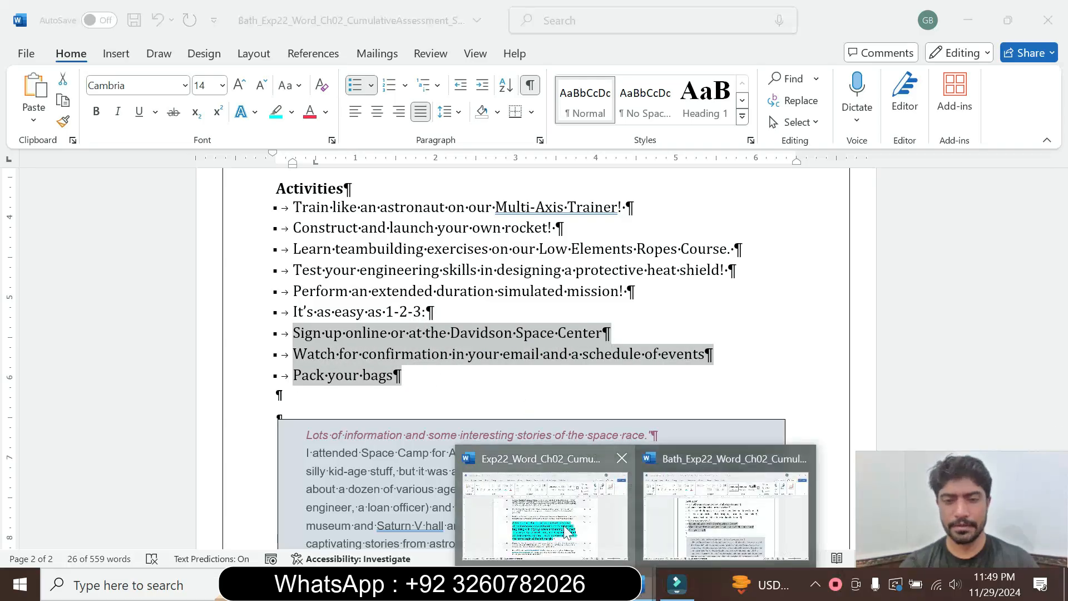
pyautogui.click(568, 533)
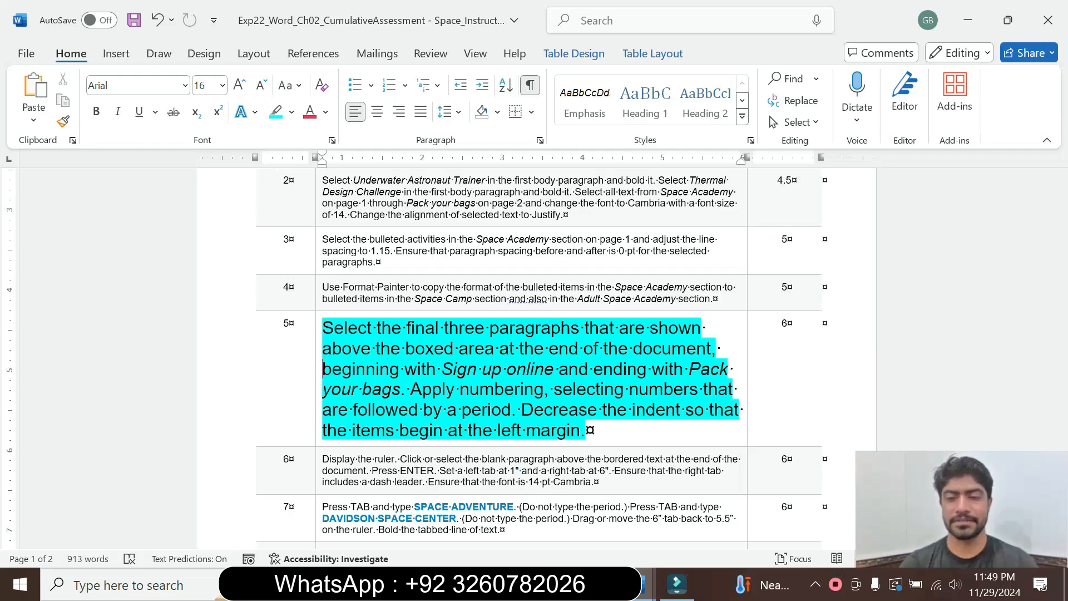
pyautogui.moveTo(649, 596)
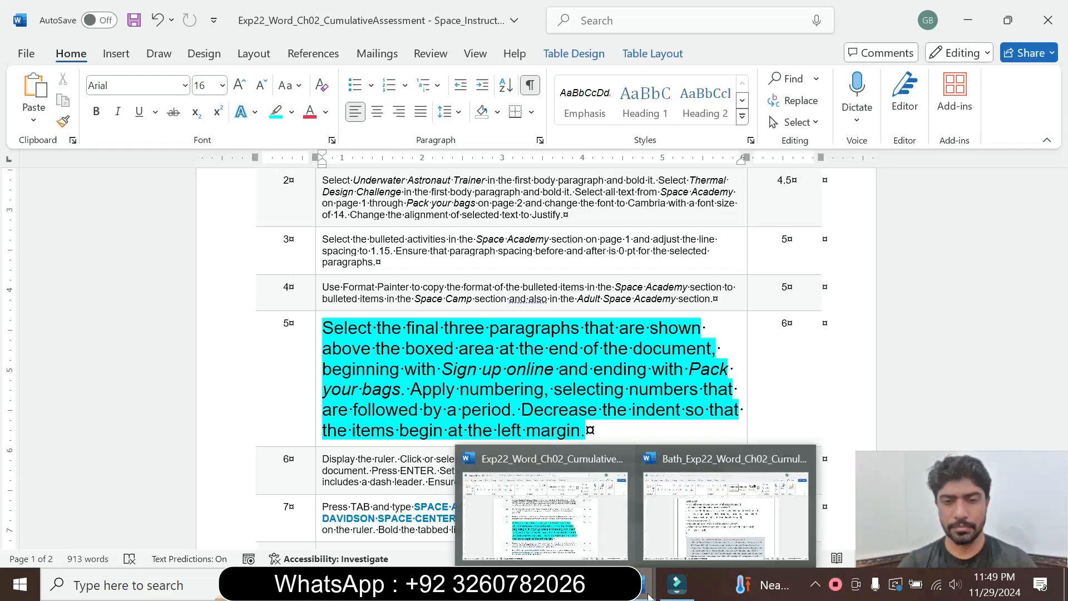
pyautogui.click(725, 503)
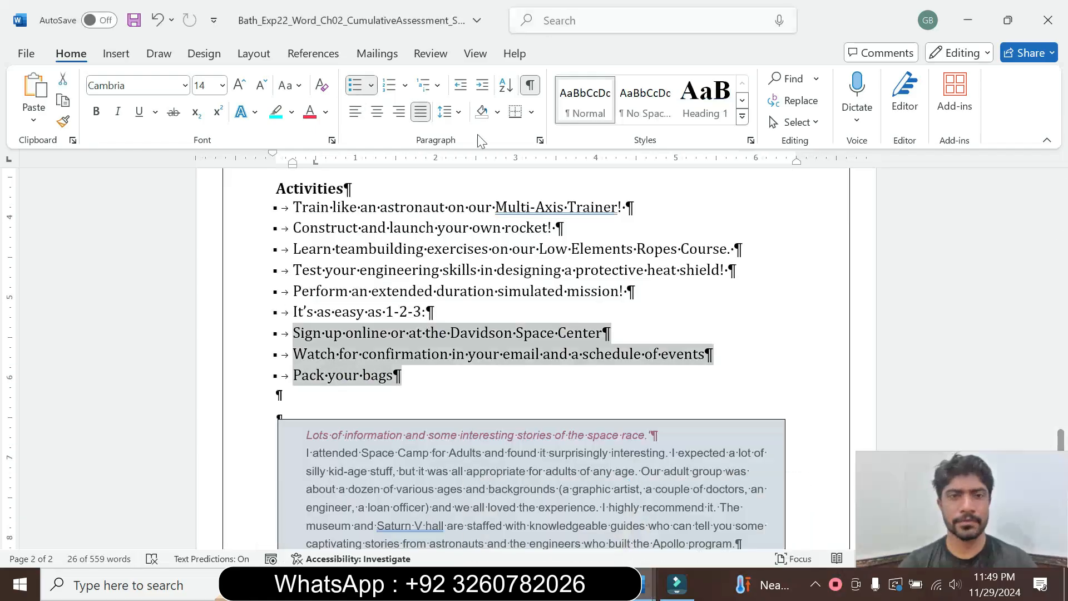
pyautogui.click(406, 86)
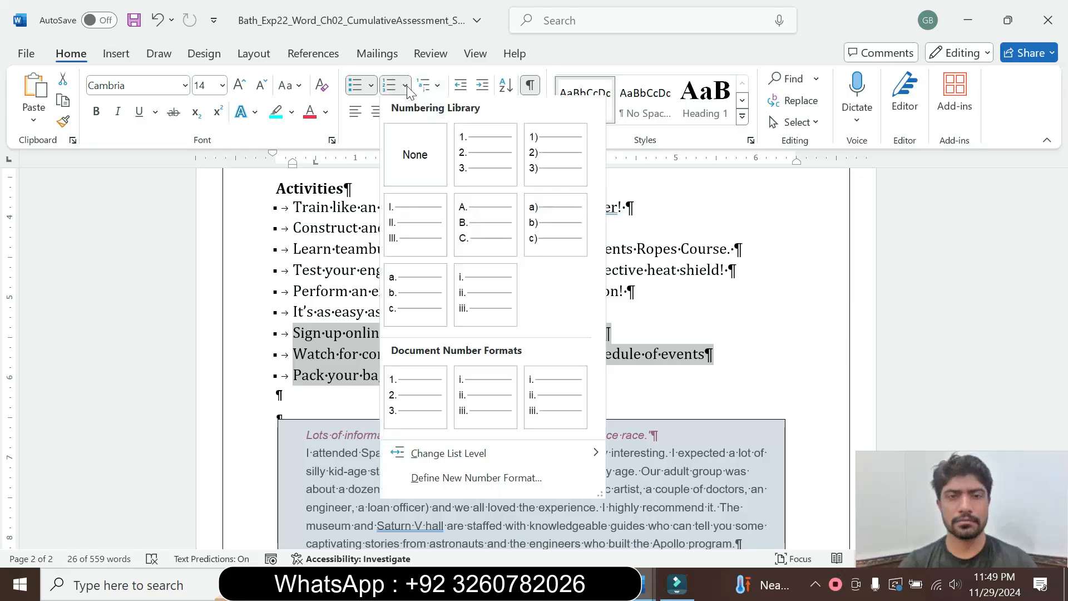
pyautogui.click(469, 163)
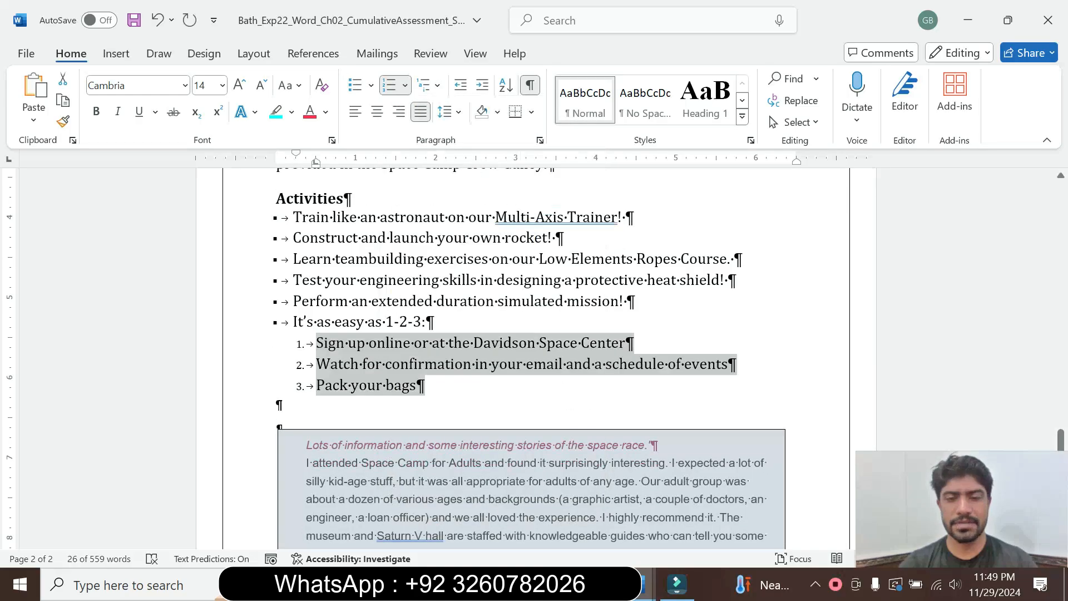
# Check the newly numbered paragraphs against the step 5 requirement on decreasing the indent to the left margin.
pyautogui.moveTo(643, 582)
pyautogui.click(567, 501)
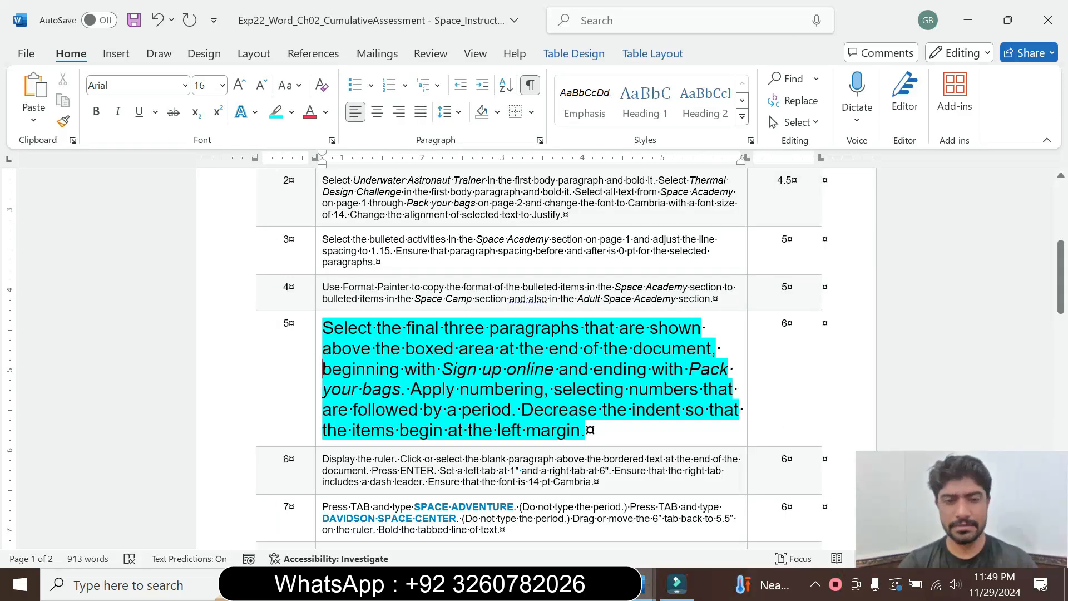
pyautogui.moveTo(646, 584)
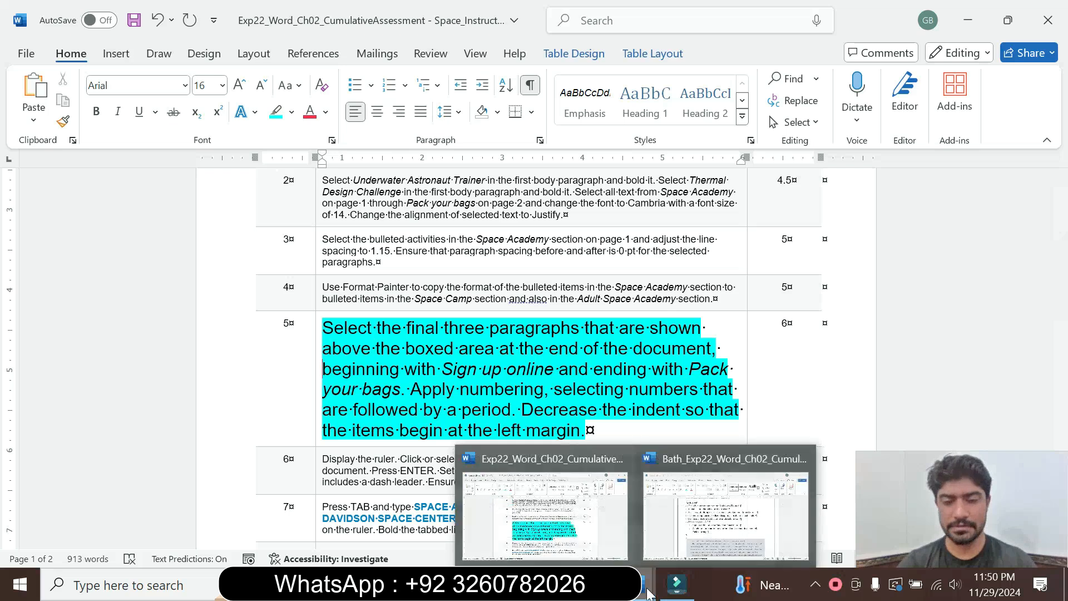
pyautogui.click(721, 490)
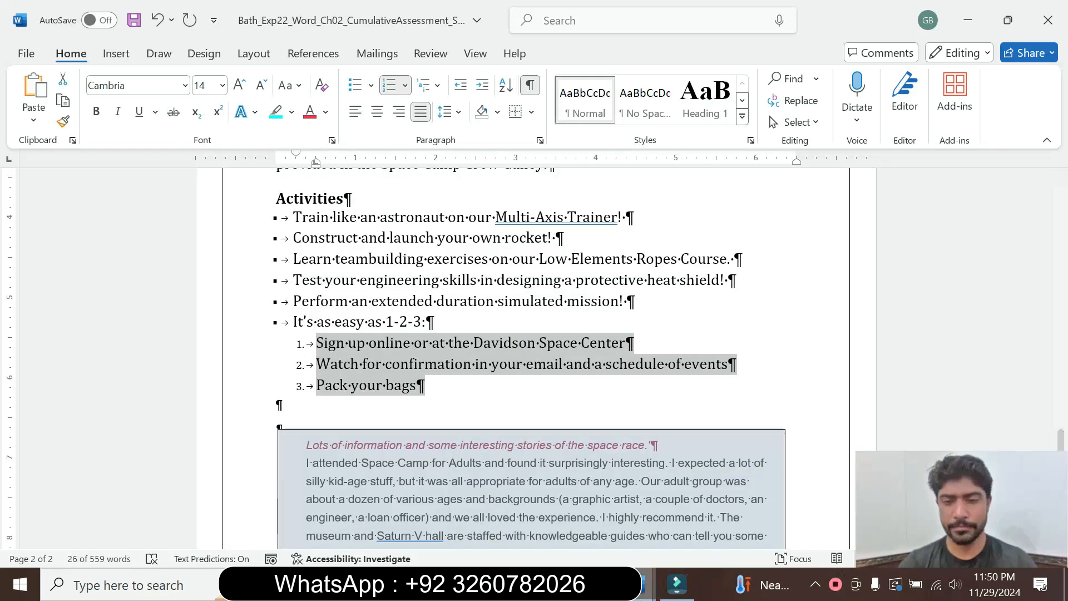
pyautogui.moveTo(646, 584)
pyautogui.click(605, 550)
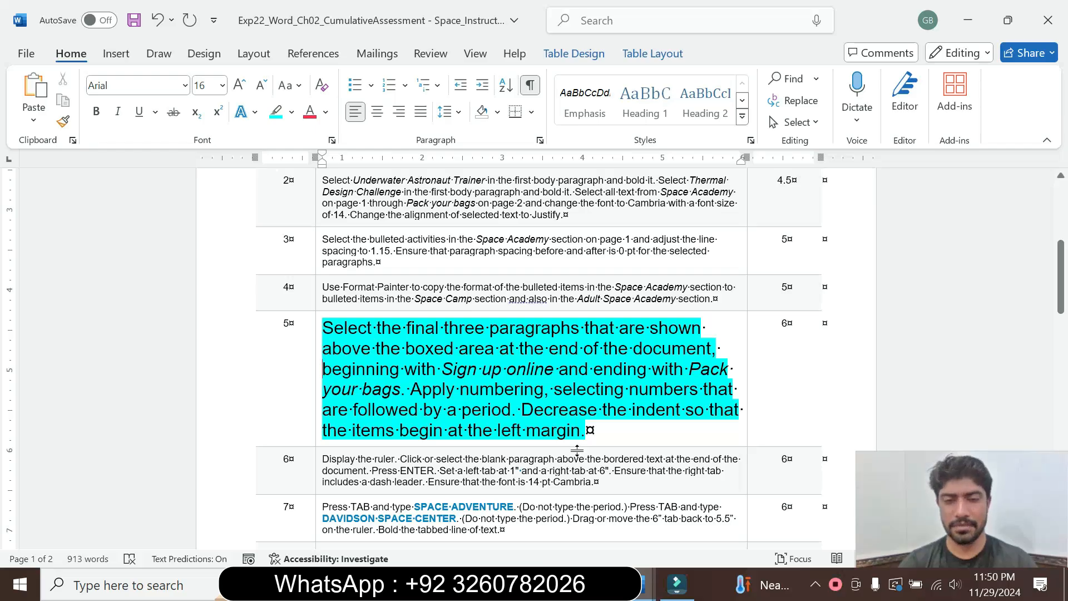
# In the Space Camp Programs document, decrease the indent of the three numbered paragraphs so they begin at the left margin.
pyautogui.moveTo(645, 584)
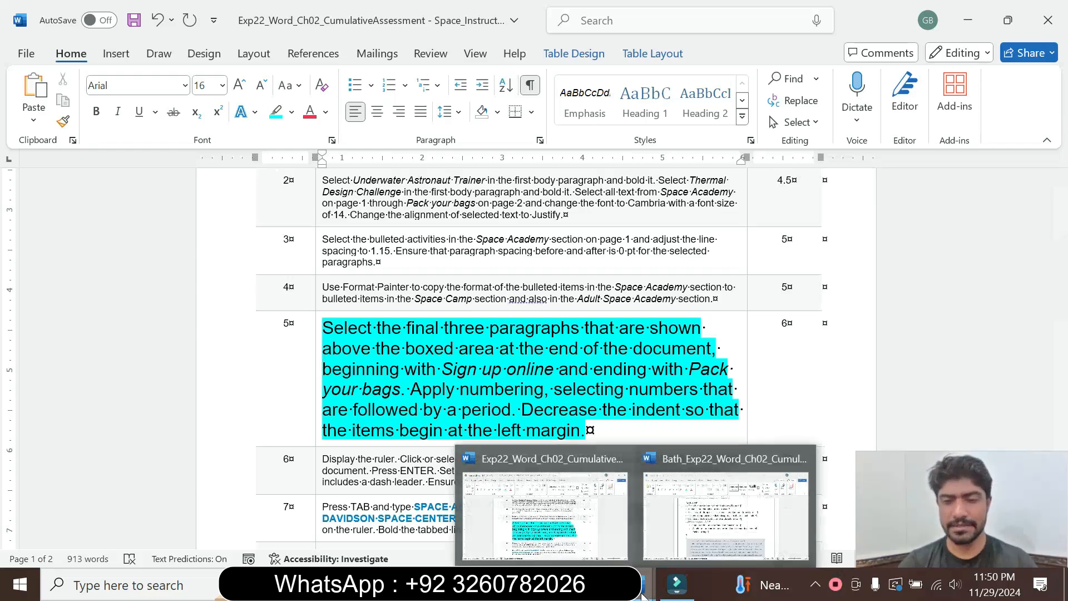
pyautogui.click(670, 513)
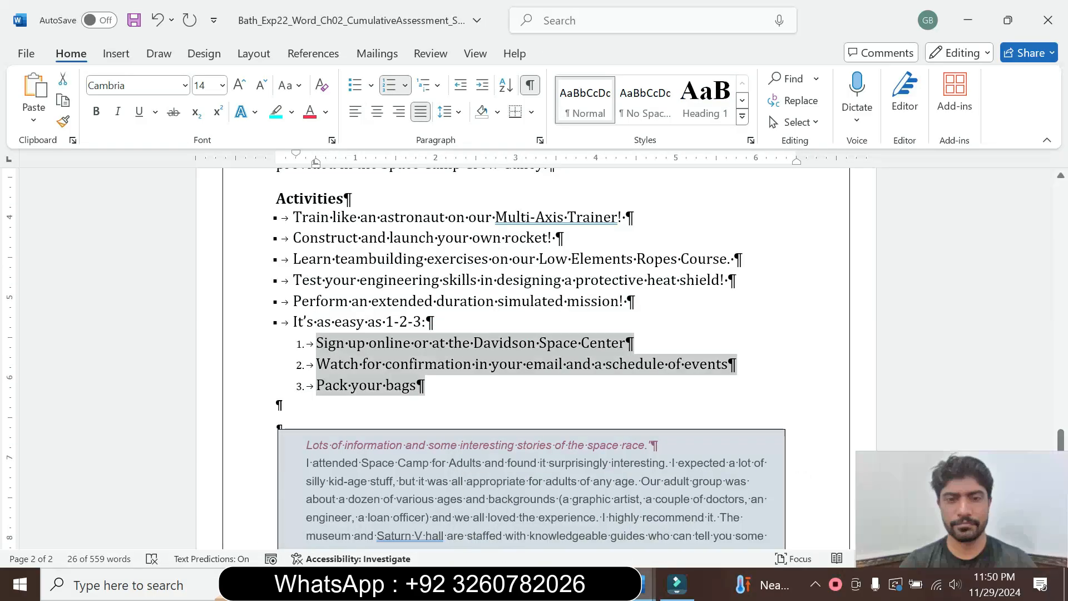
pyautogui.click(467, 94)
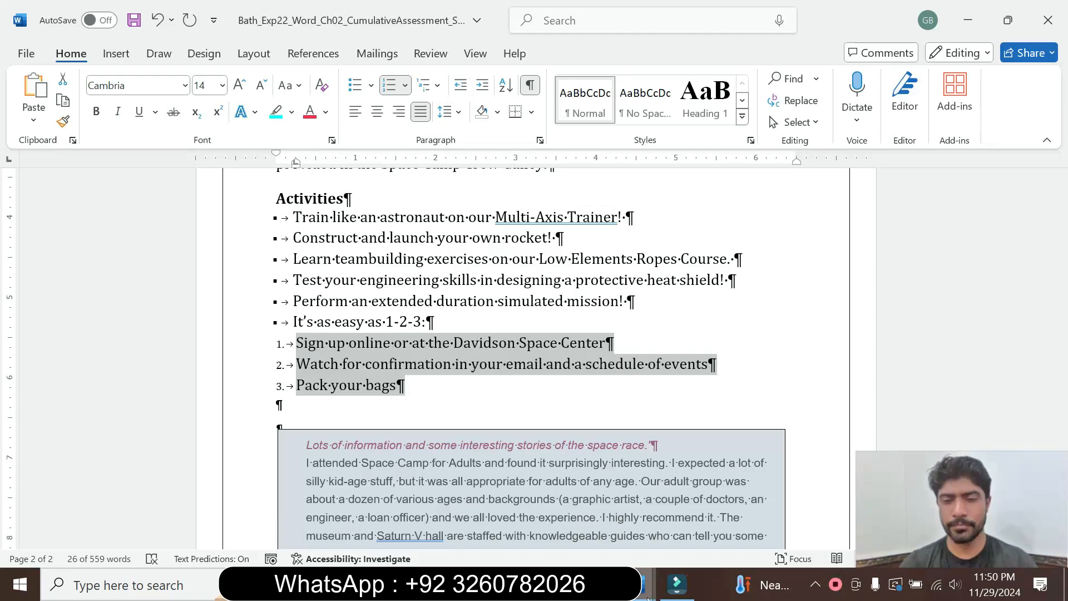
# Return to the instructions document, set the step 5 text in the table to 9 pt and remove its highlight.
pyautogui.moveTo(647, 596)
pyautogui.click(561, 507)
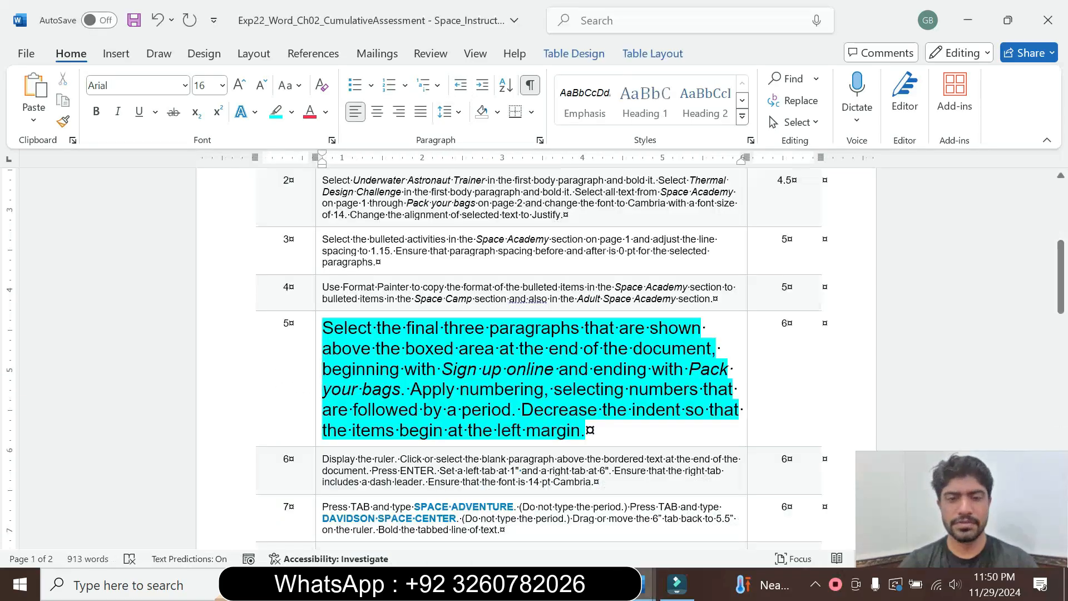
pyautogui.moveTo(586, 431); pyautogui.dragTo(328, 328)
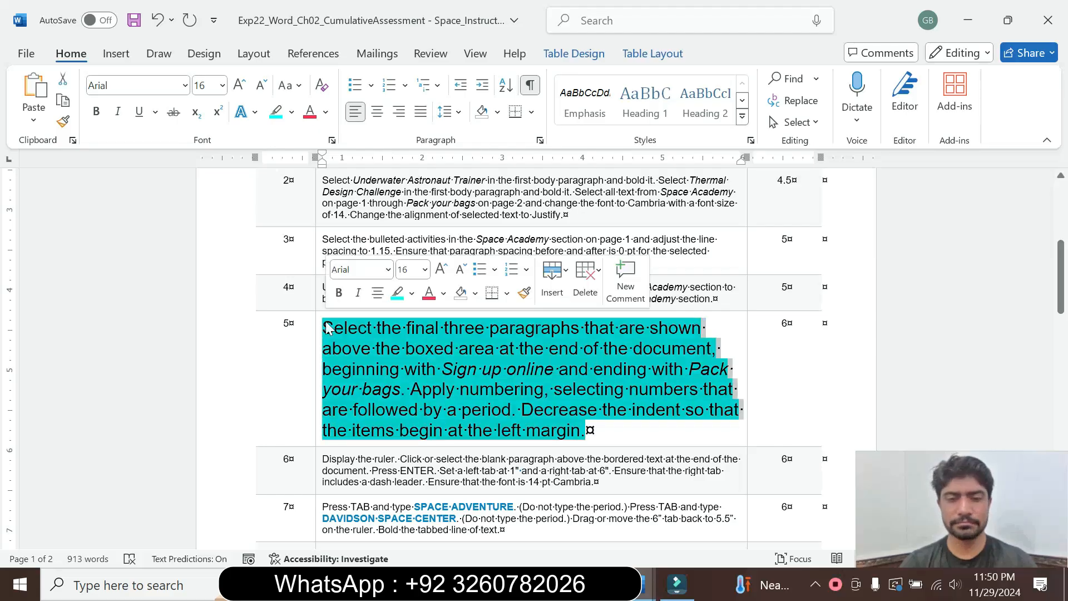
pyautogui.click(425, 270)
pyautogui.click(412, 312)
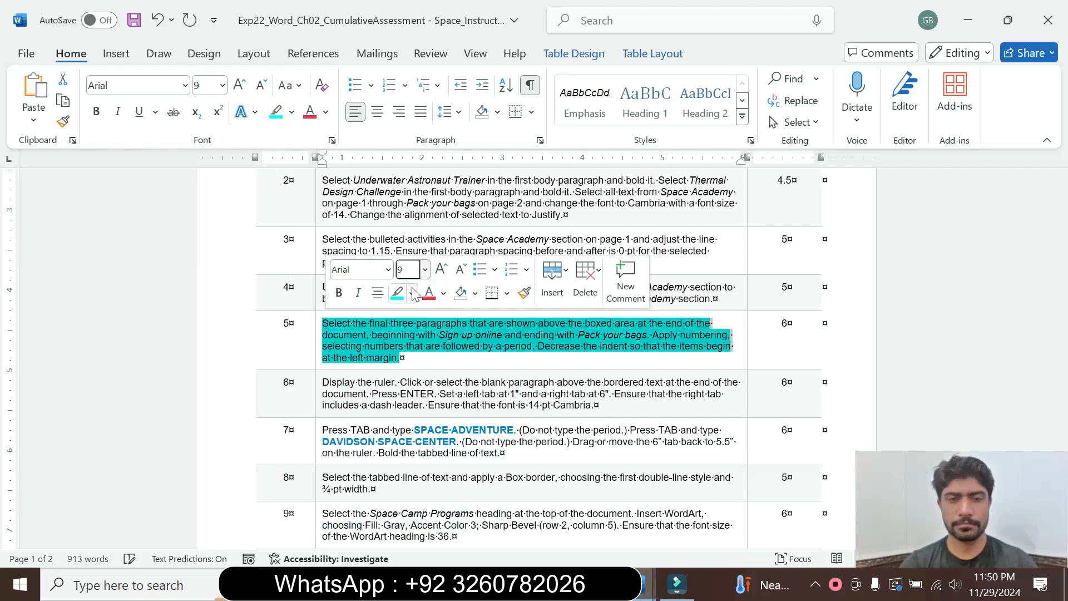
pyautogui.click(412, 293)
pyautogui.click(440, 428)
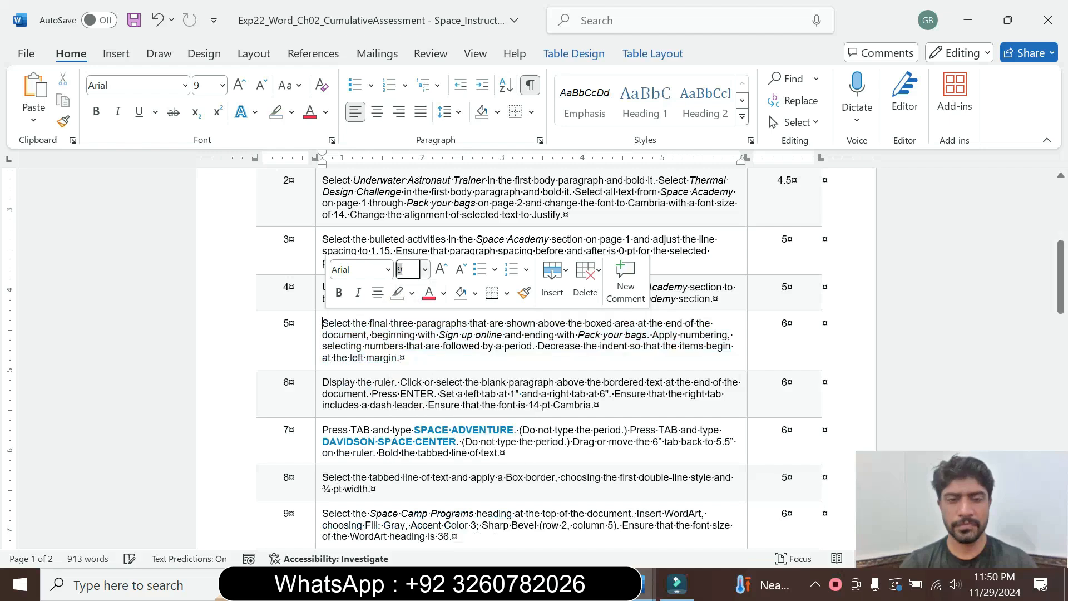
# Set the step 6 text in the instructions table to 16 pt and highlight it in cyan.
pyautogui.click(314, 409)
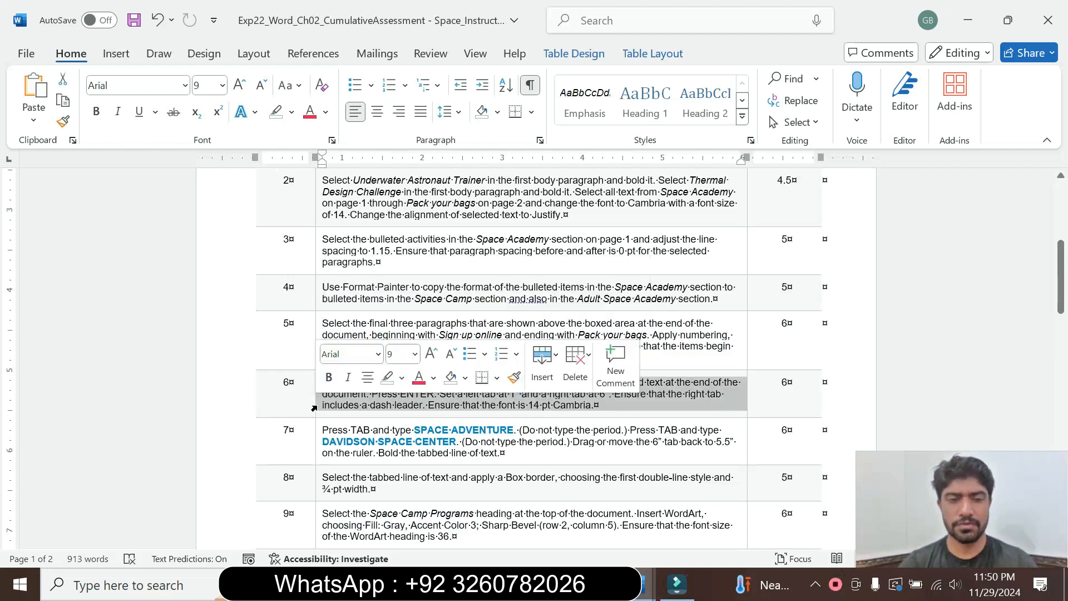
pyautogui.click(415, 354)
pyautogui.click(401, 148)
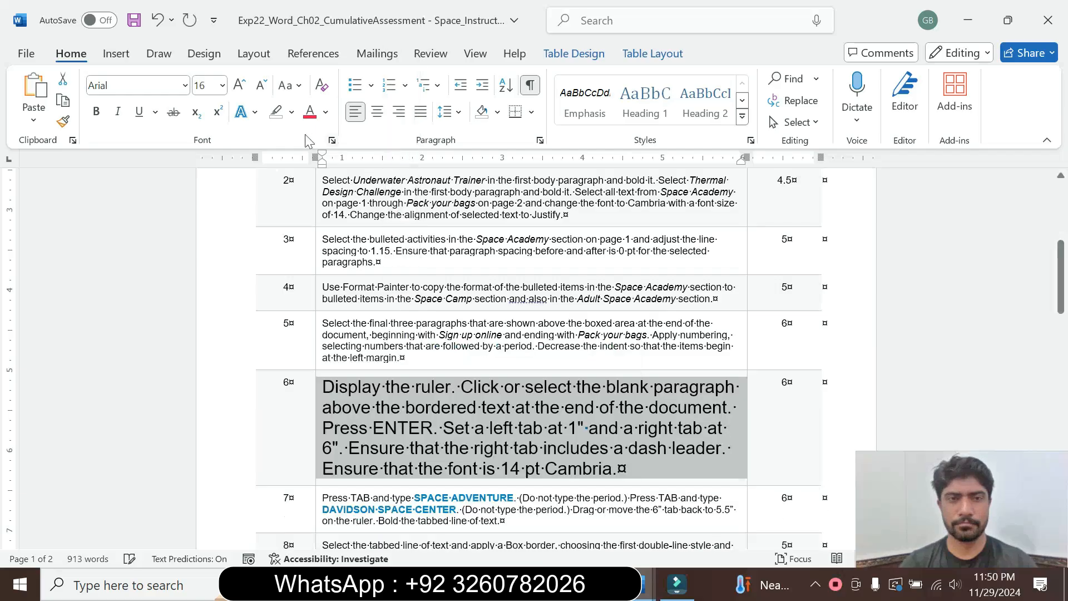
pyautogui.click(292, 112)
pyautogui.click(329, 167)
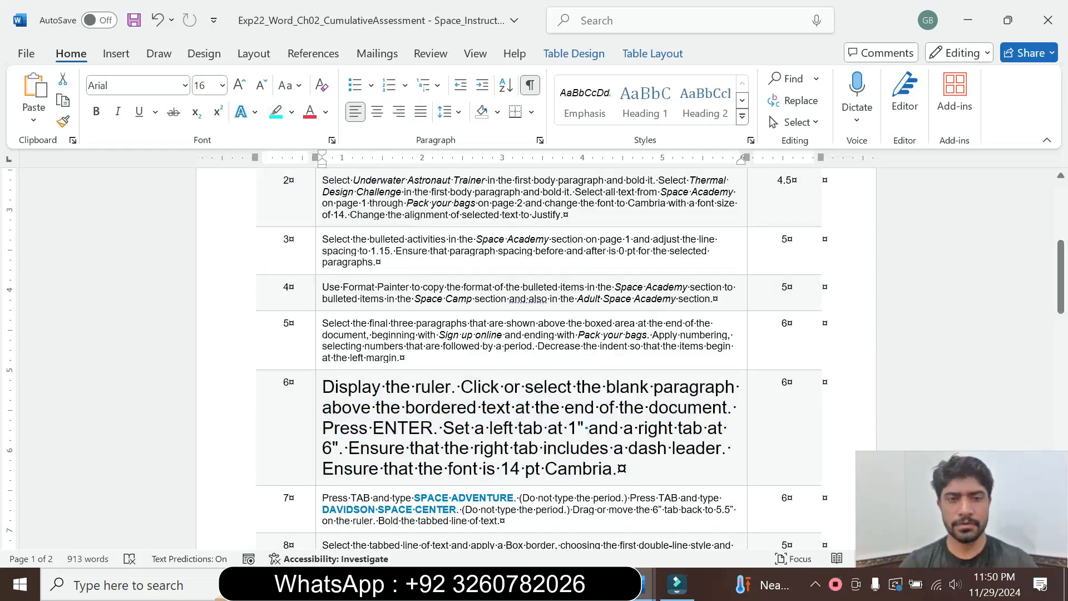
pyautogui.moveTo(324, 386); pyautogui.dragTo(620, 469)
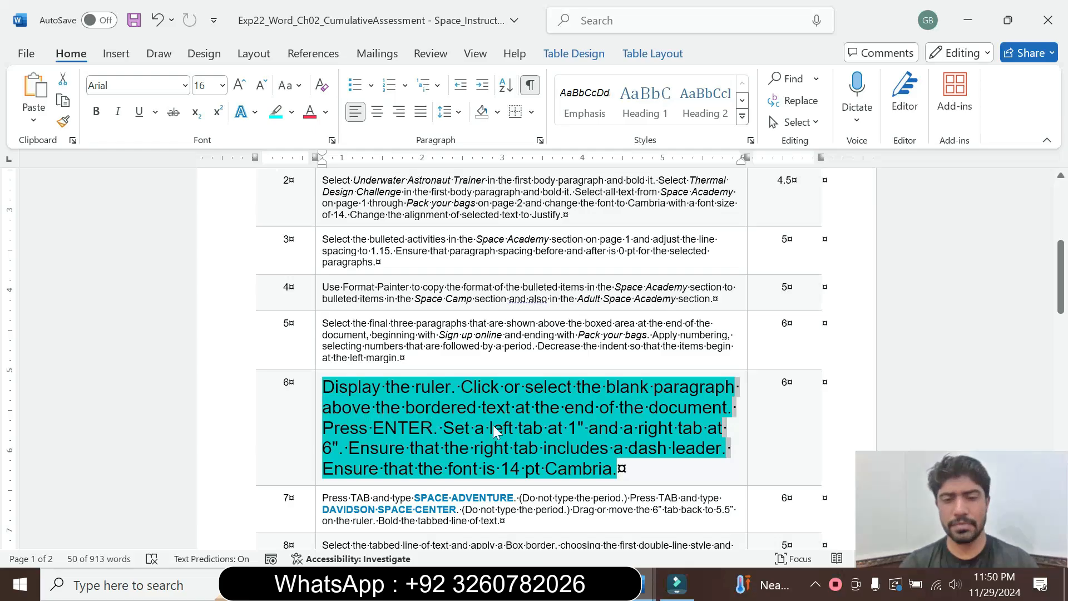
pyautogui.click(548, 452)
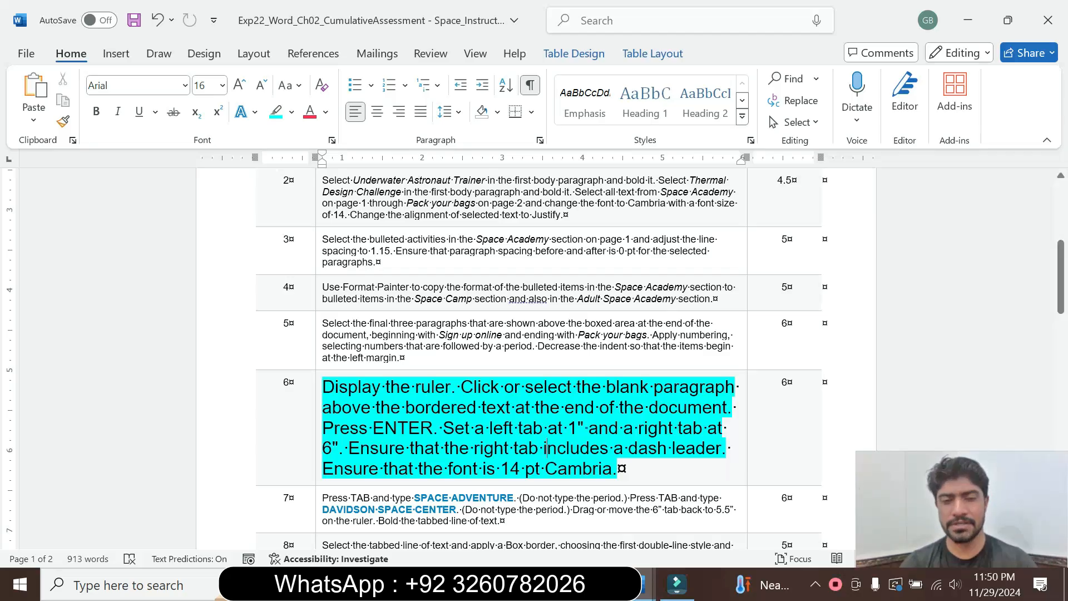
pyautogui.click(612, 469)
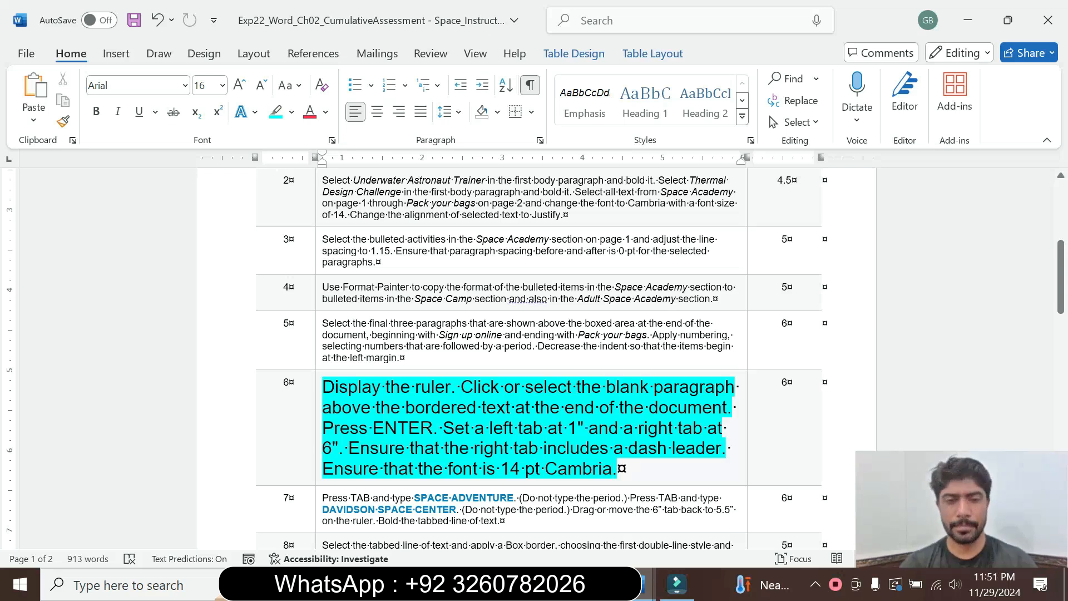
# Check that the ruler is displayed in the Space Camp Programs document, as step 6 requires, and consult the instructions again.
pyautogui.moveTo(646, 584)
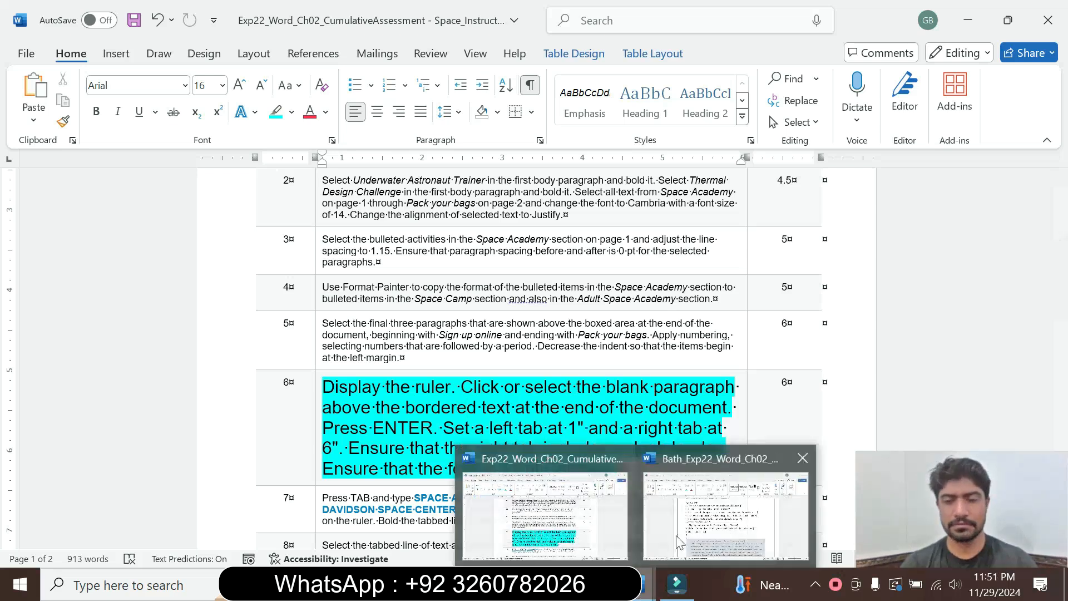
pyautogui.click(679, 534)
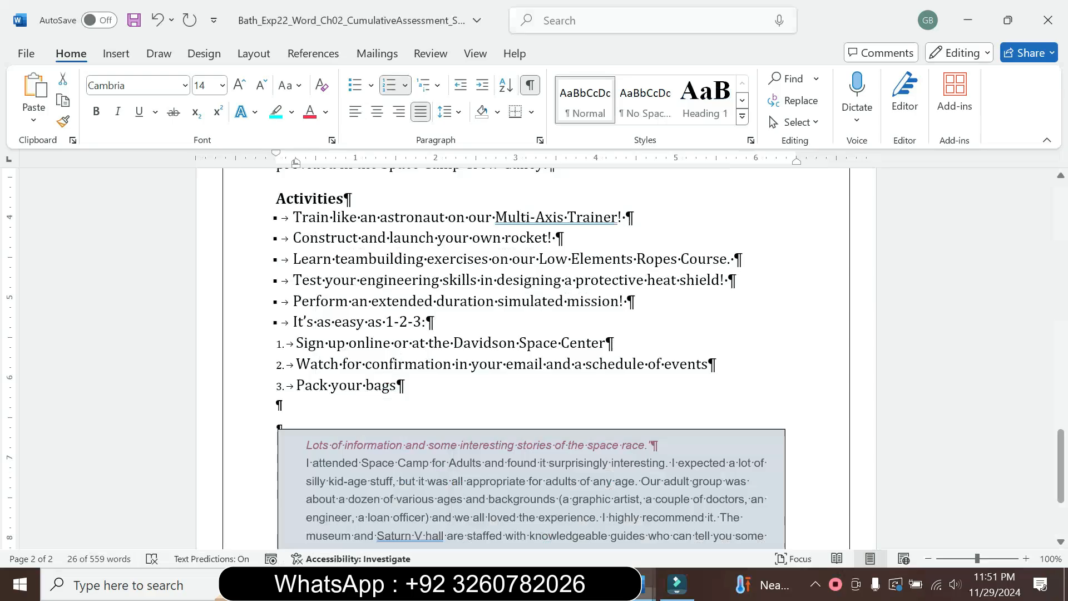
pyautogui.click(474, 54)
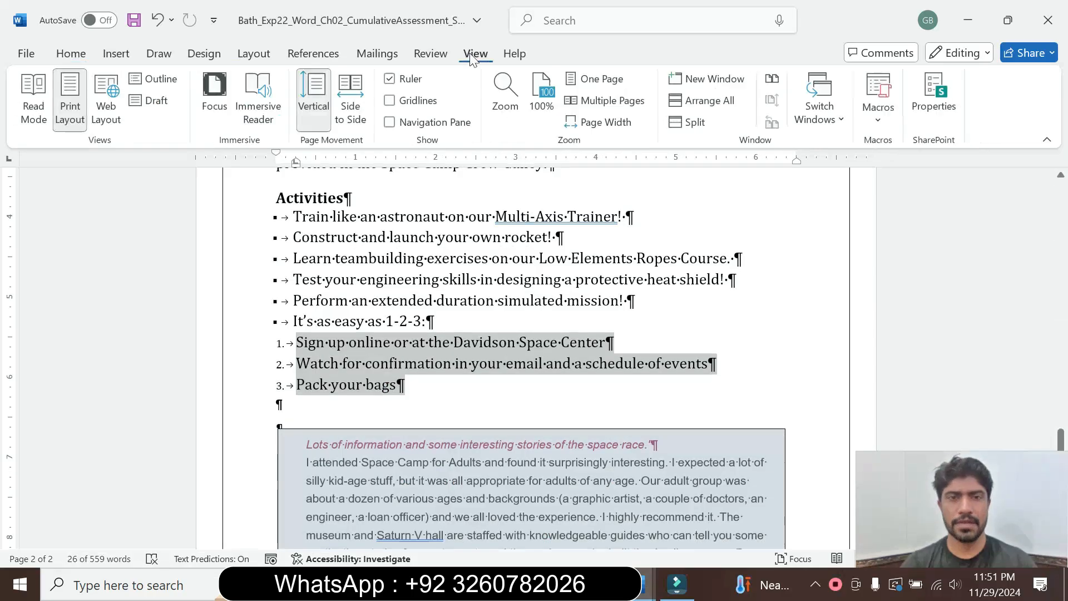
pyautogui.click(407, 81)
pyautogui.click(388, 78)
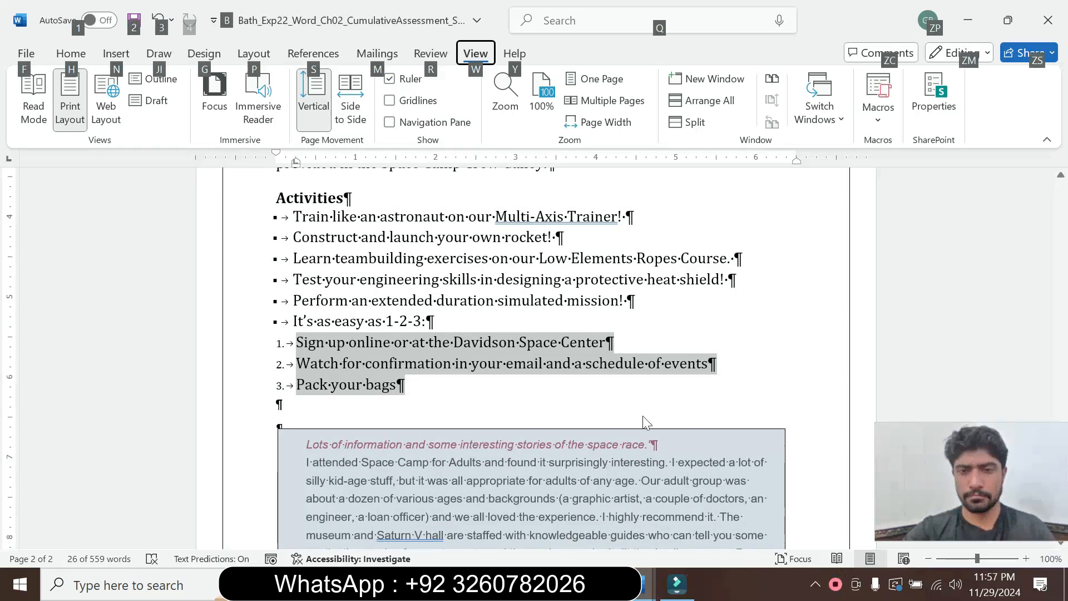
pyautogui.click(644, 417)
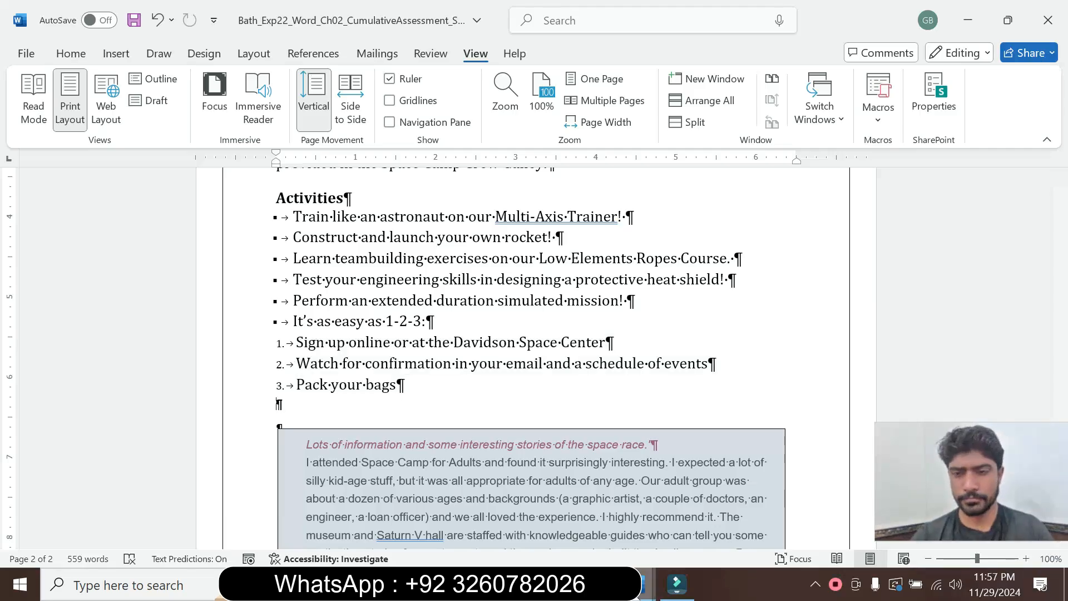
pyautogui.moveTo(647, 584)
pyautogui.click(572, 542)
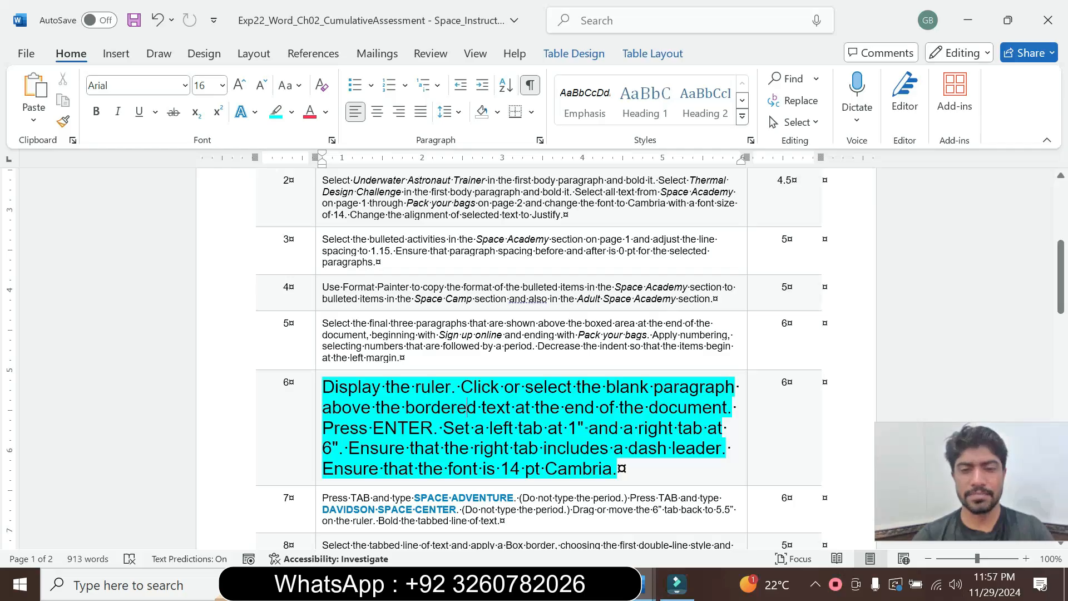
# Add a new paragraph directly after "Pack your bags" in the Space Camp Programs document and recheck the step 6 tab requirements.
pyautogui.moveTo(640, 584)
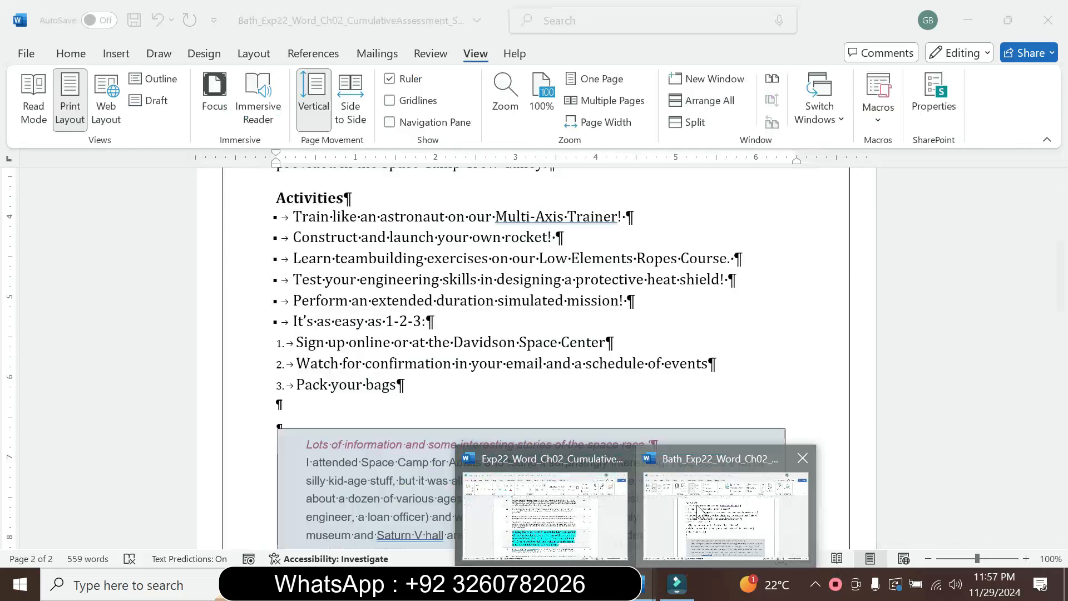
pyautogui.click(697, 511)
pyautogui.click(397, 384)
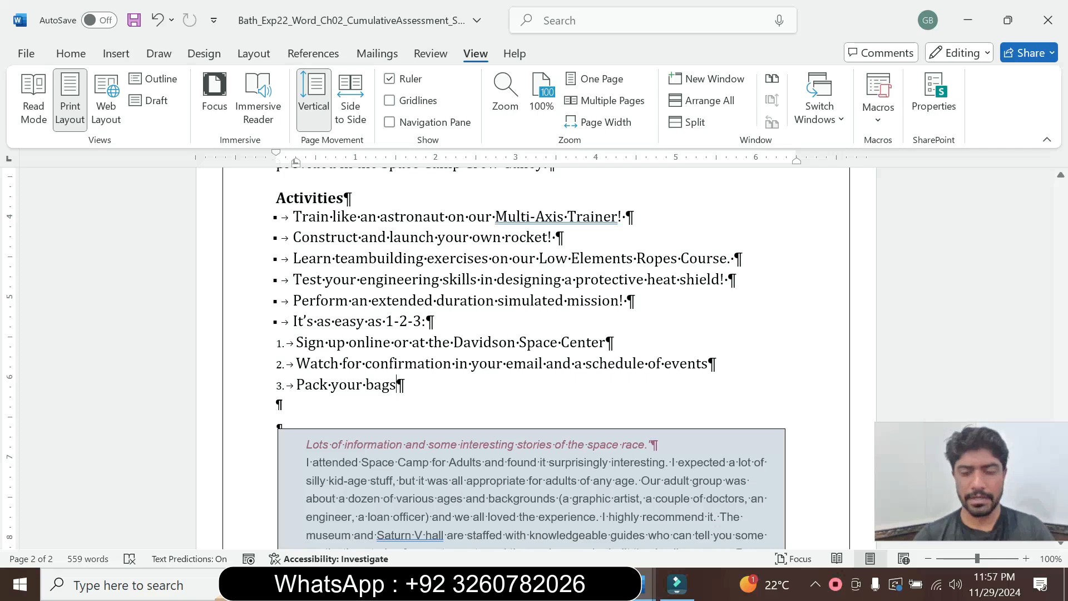
pyautogui.press('Return')
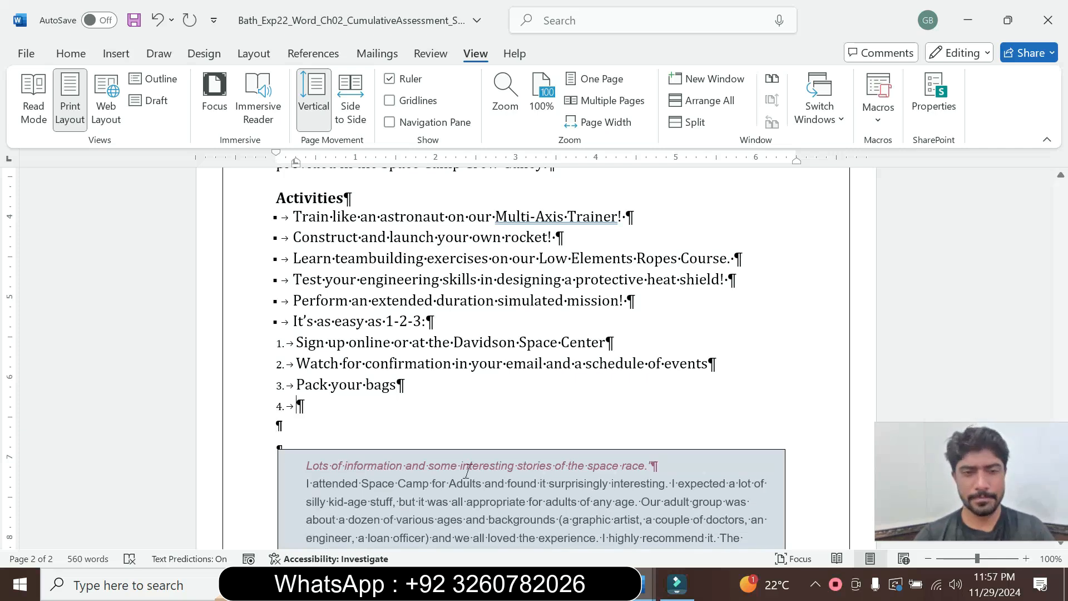
pyautogui.moveTo(646, 583)
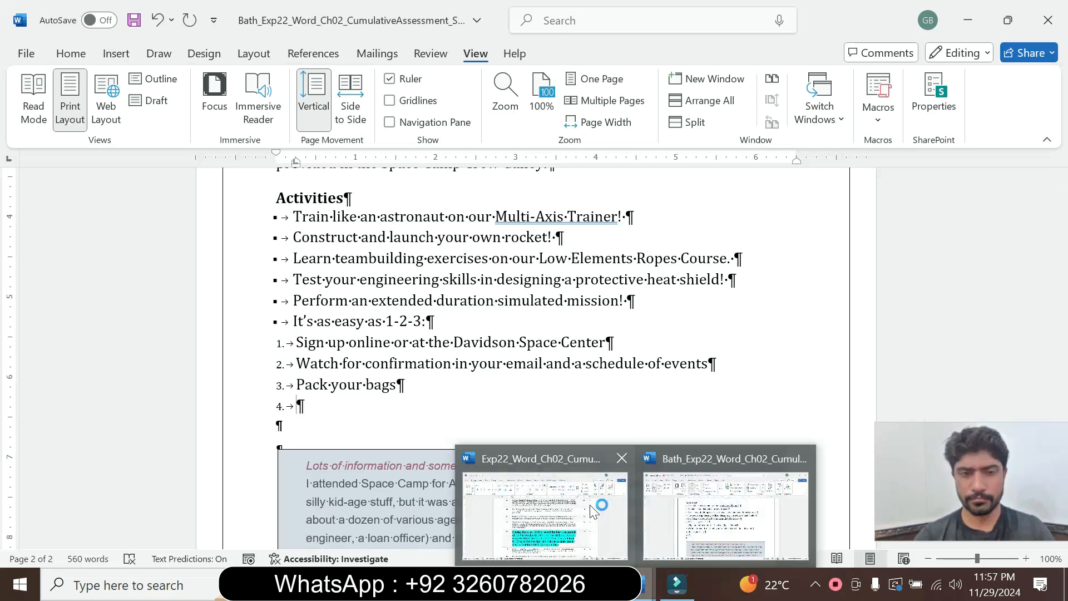
pyautogui.click(594, 511)
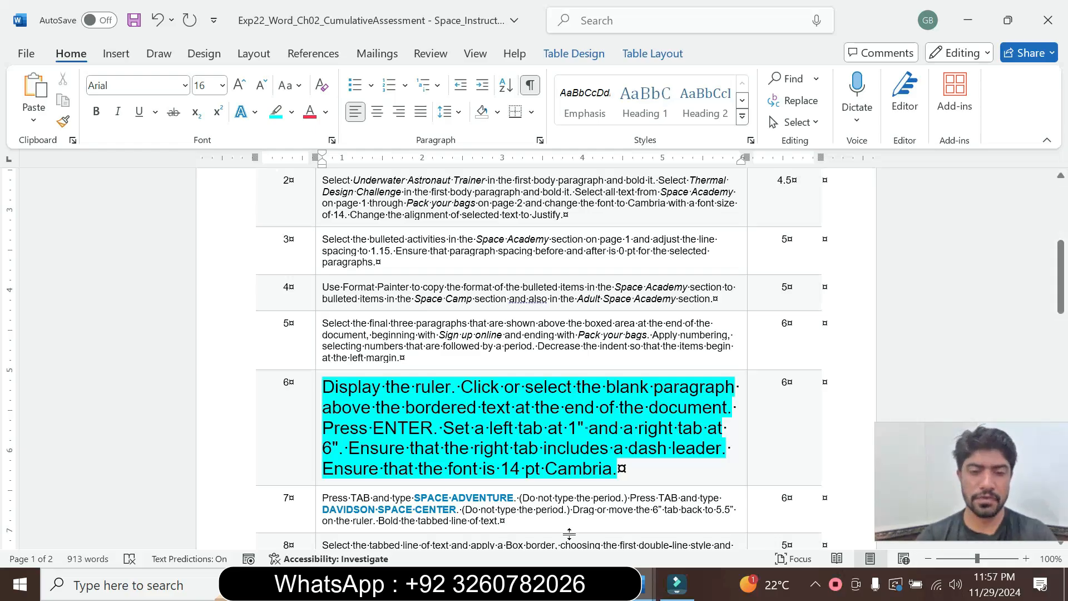
pyautogui.moveTo(645, 590)
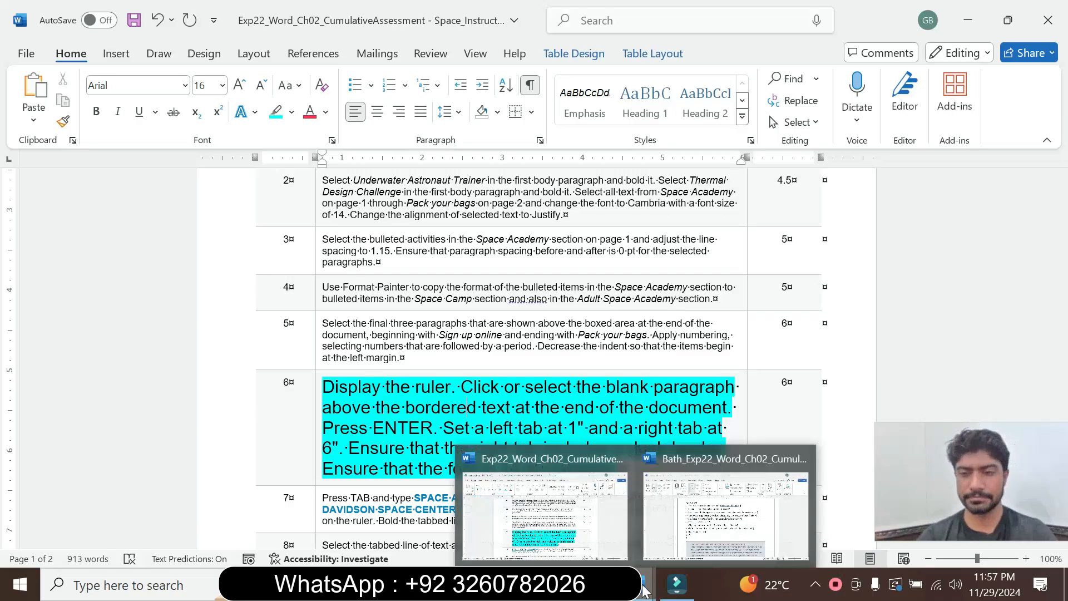
pyautogui.click(668, 520)
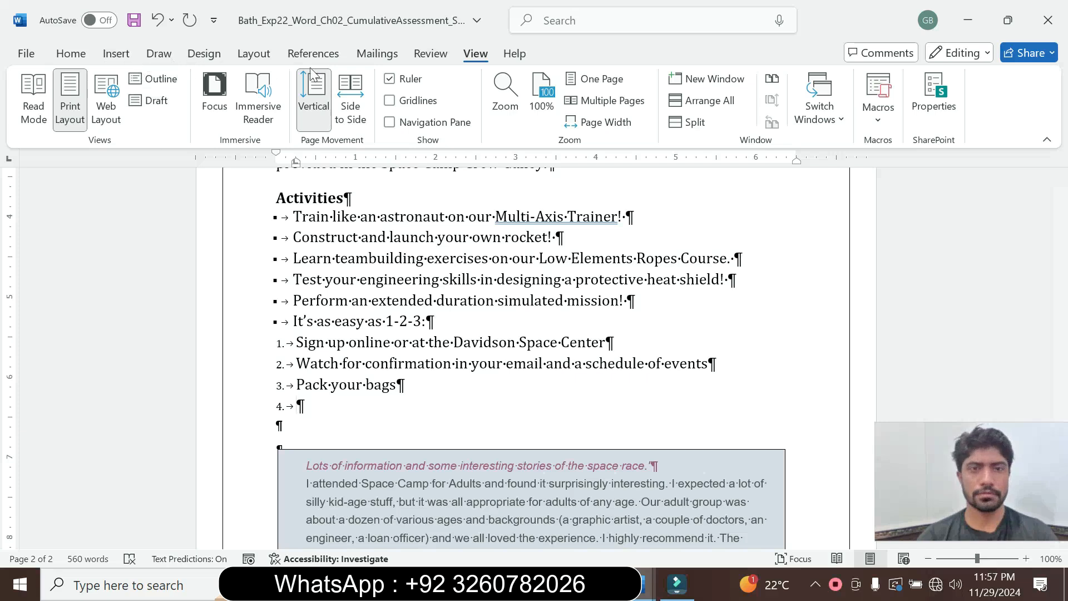
# In the tab settings of the new paragraph, clear all existing tab stops and set a left tab without leader at 1".
pyautogui.click(78, 53)
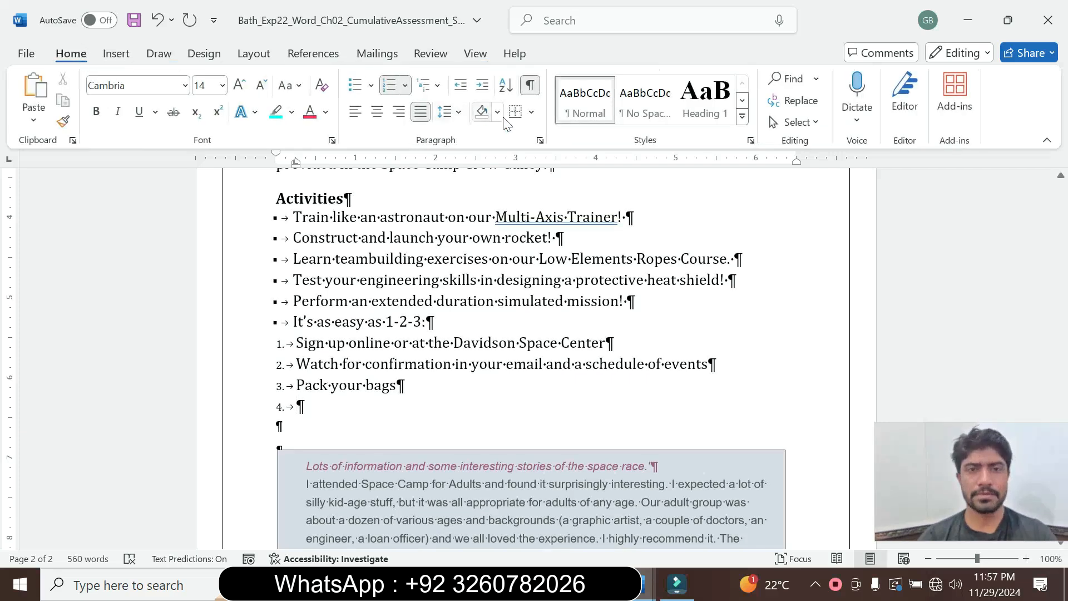
pyautogui.click(540, 140)
pyautogui.click(401, 497)
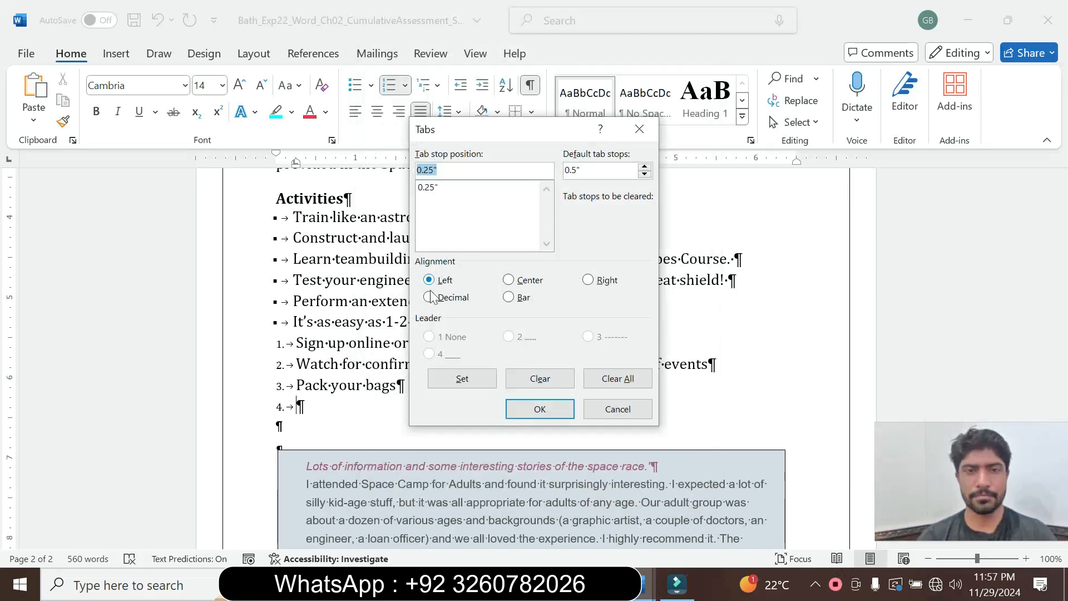
pyautogui.write('1')
pyautogui.click(461, 381)
pyautogui.click(443, 188)
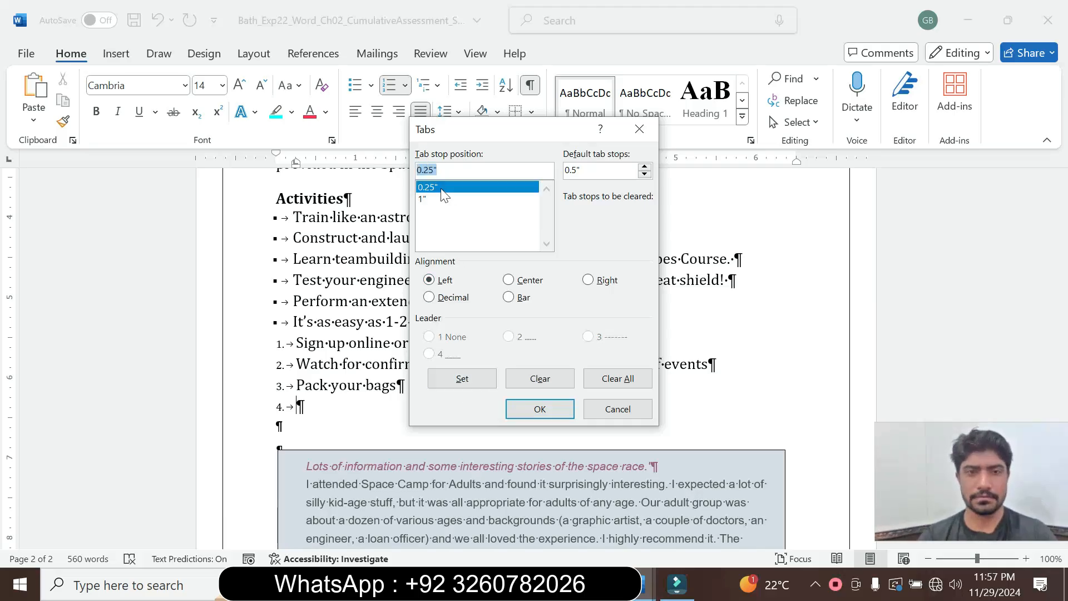
pyautogui.write('1')
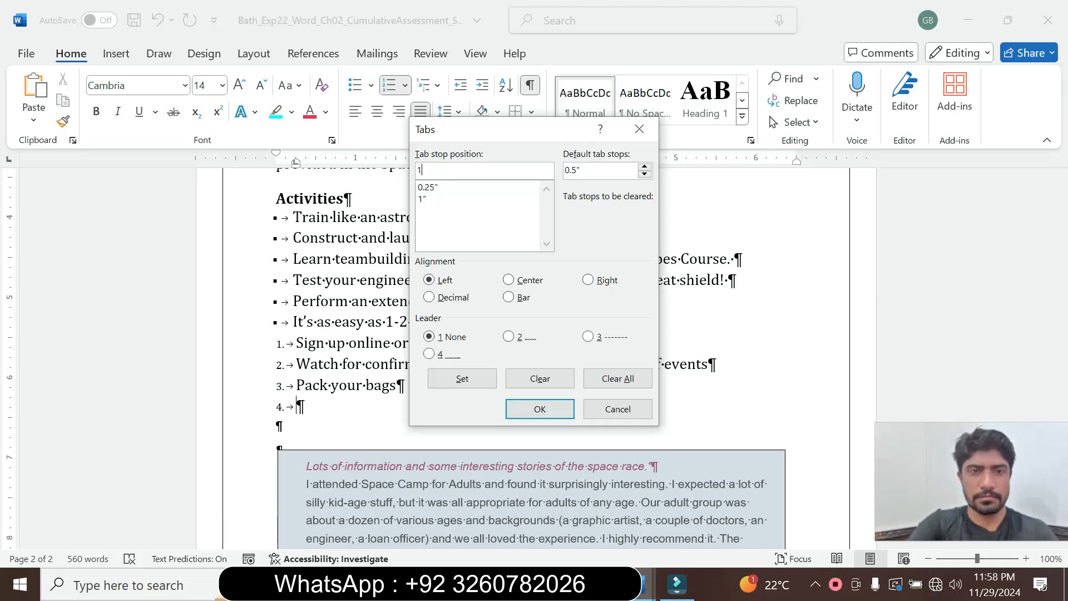
pyautogui.click(623, 379)
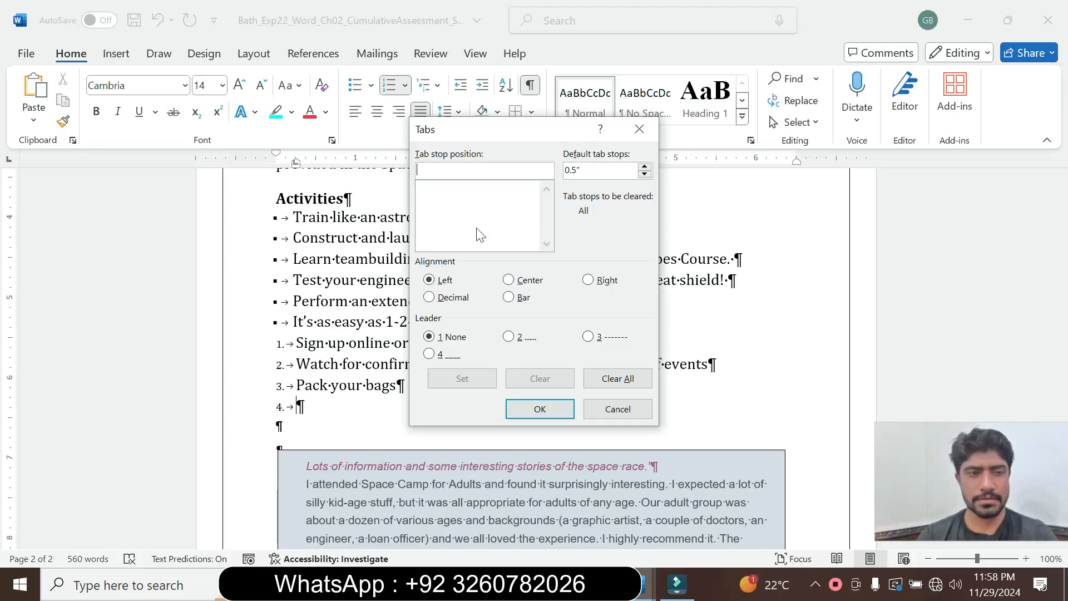
pyautogui.write('1')
pyautogui.click(476, 382)
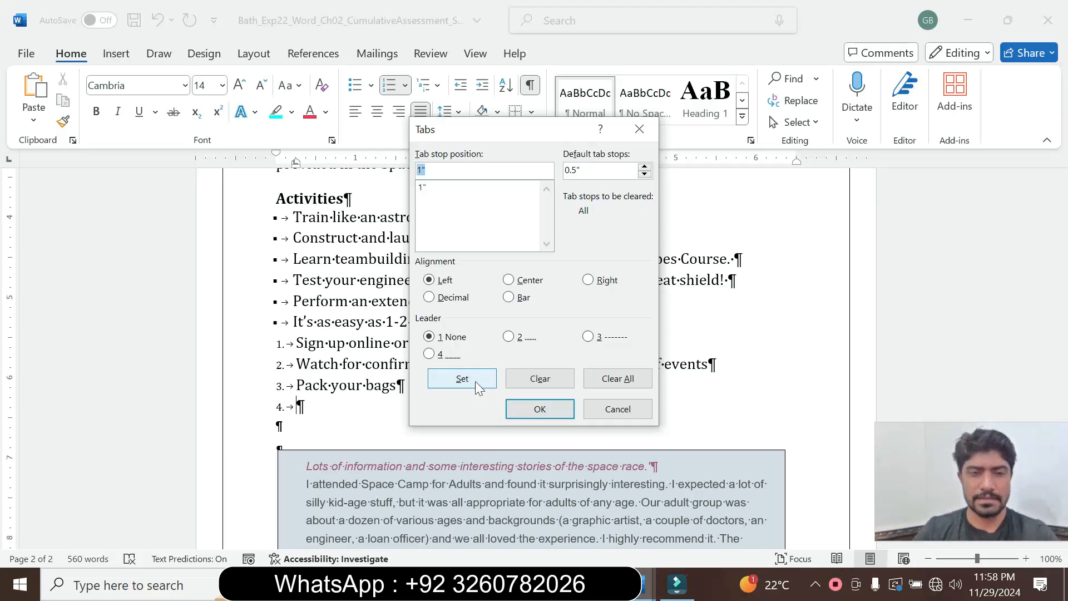
# Add a right tab stop at 6" with leader style 2 to the numbered blank paragraph below "Pack your bags".
pyautogui.moveTo(646, 585)
pyautogui.click(694, 510)
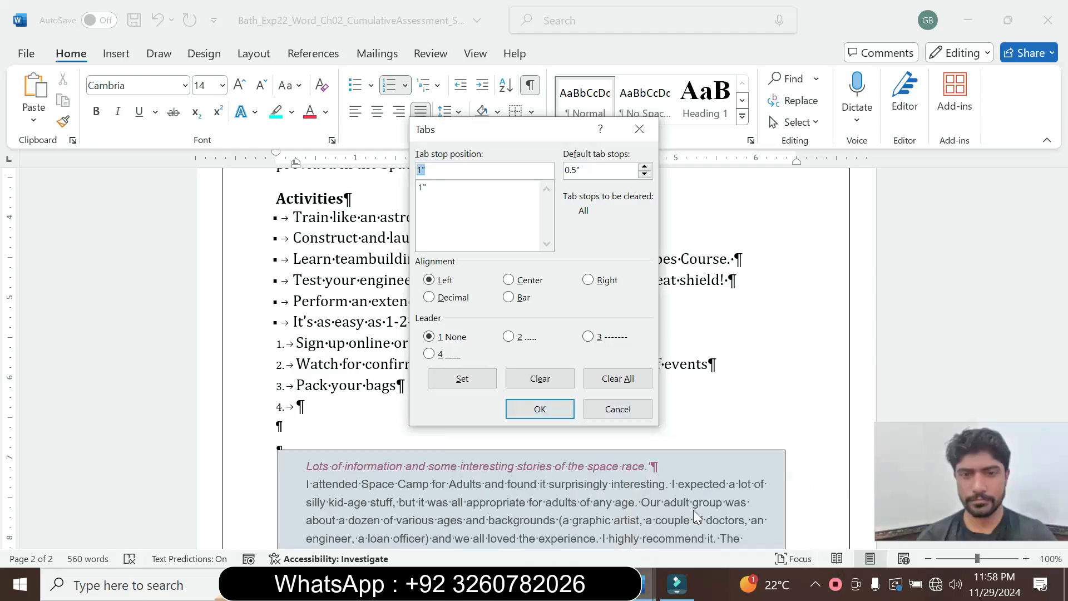
pyautogui.moveTo(558, 529)
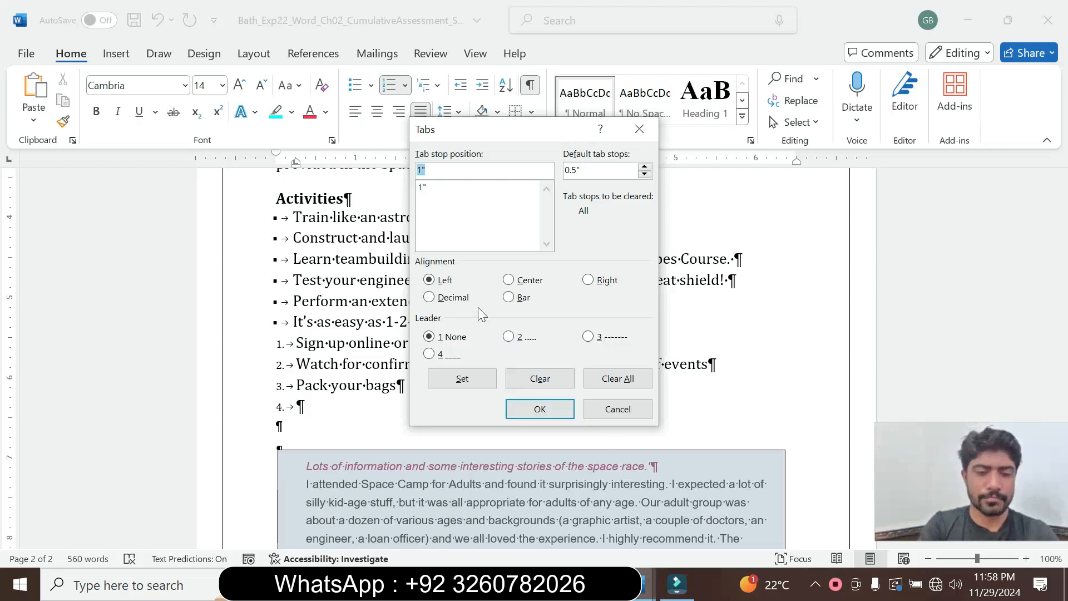
pyautogui.write('6')
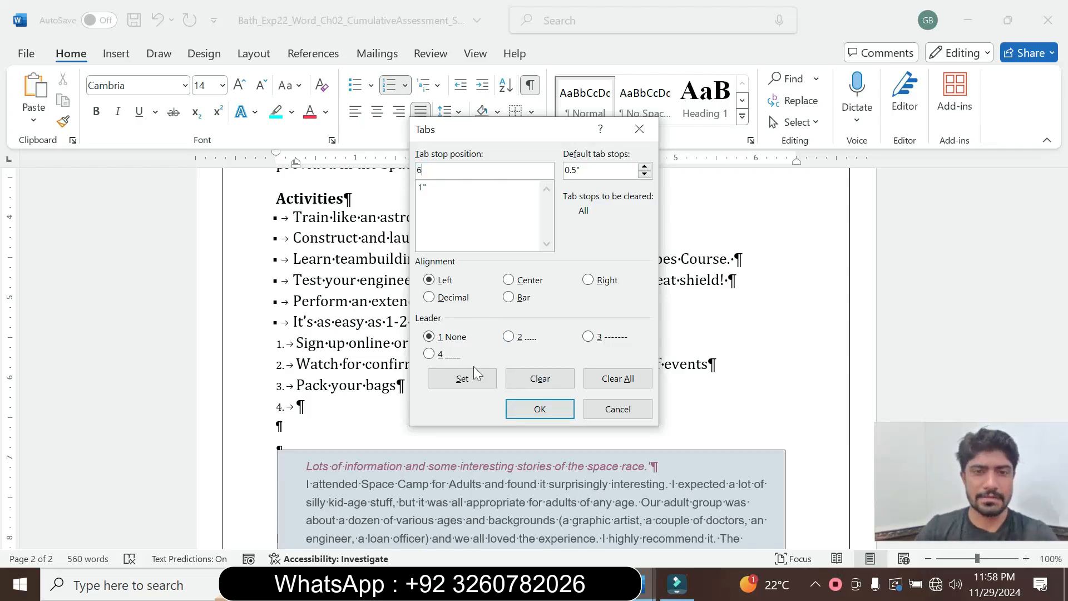
pyautogui.click(462, 378)
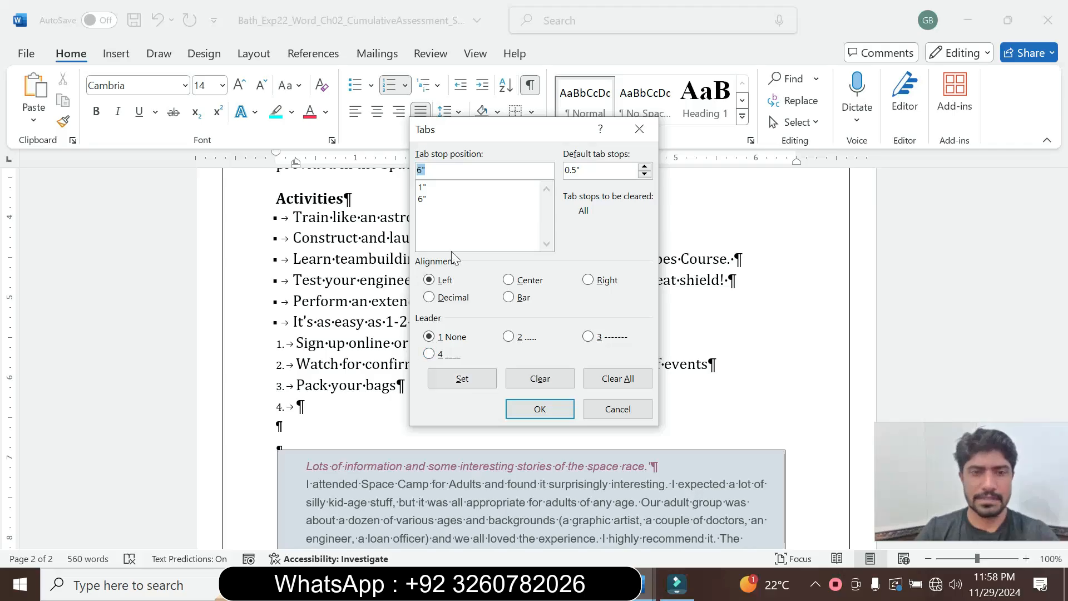
pyautogui.click(588, 281)
pyautogui.click(508, 337)
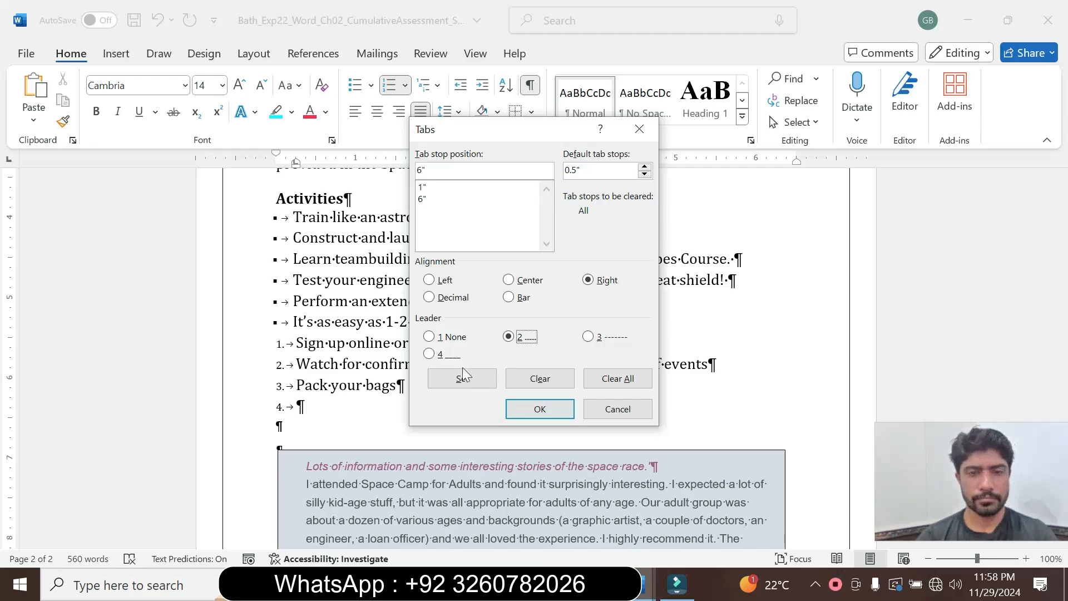
pyautogui.click(531, 410)
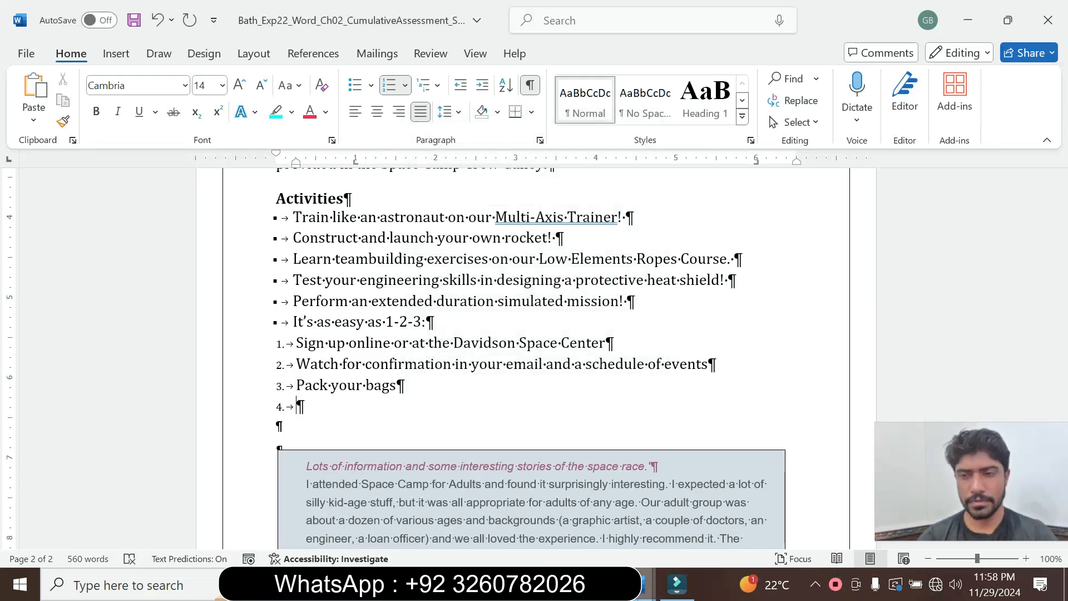
# Recheck the step 6 font requirement and apply Cambria to the numbered blank paragraph.
pyautogui.click(581, 523)
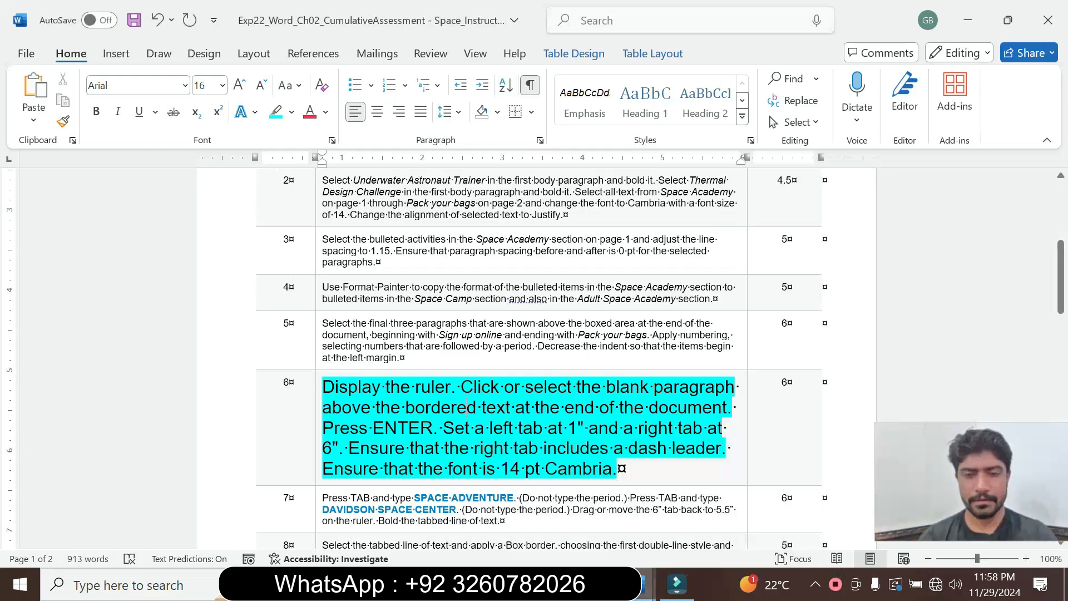
pyautogui.moveTo(645, 585)
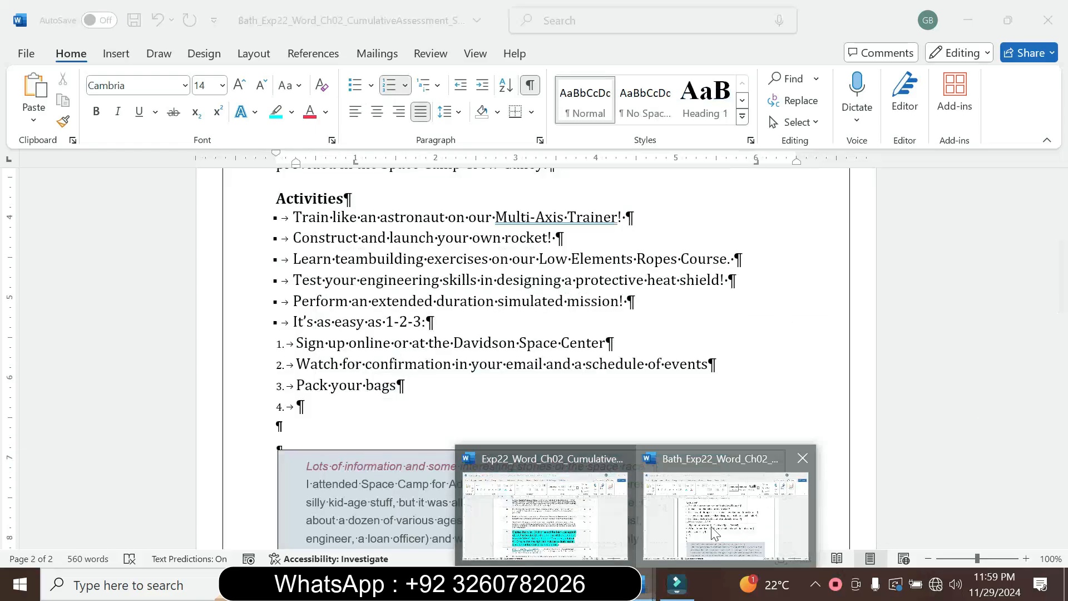
pyautogui.click(702, 548)
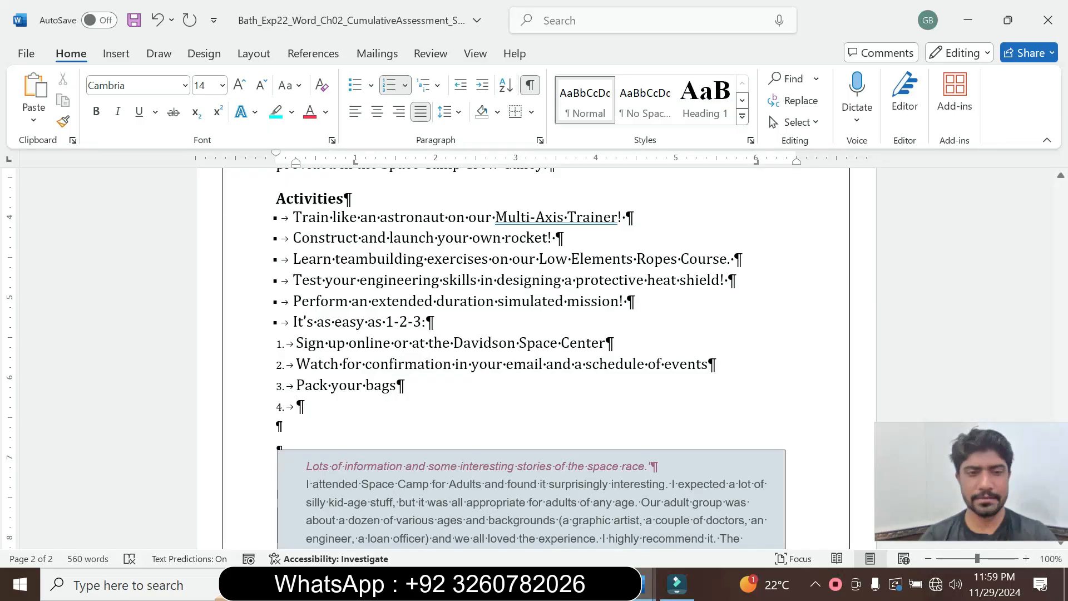
pyautogui.click(185, 85)
pyautogui.click(179, 204)
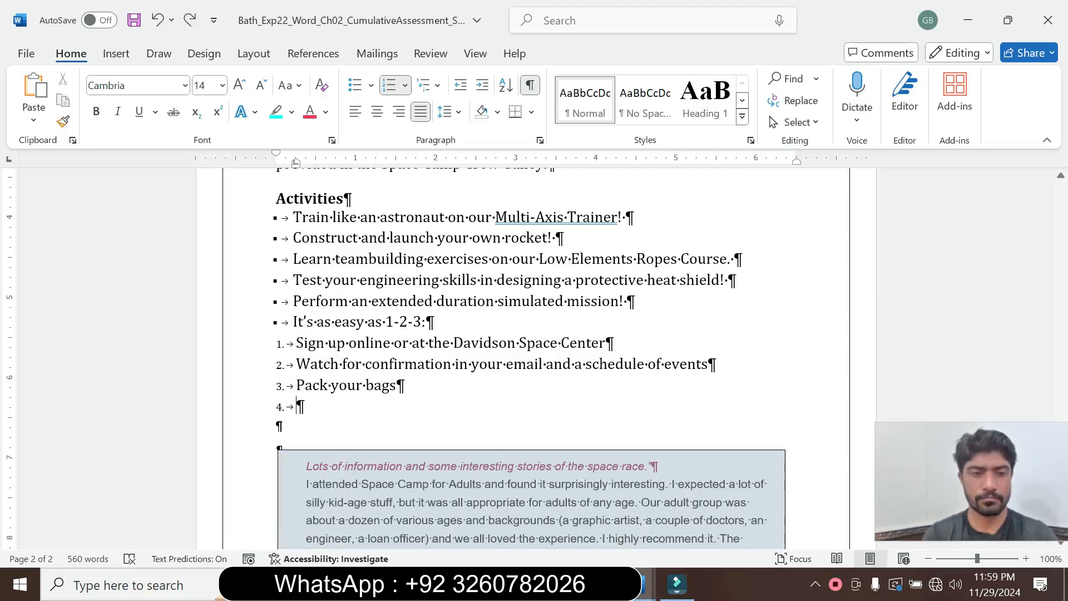
# Remove the empty numbered item 4 and its extra line, keeping the unnumbered blank paragraph below "Pack your bags".
pyautogui.click(281, 407)
pyautogui.click(297, 407)
pyautogui.press('BackSpace')
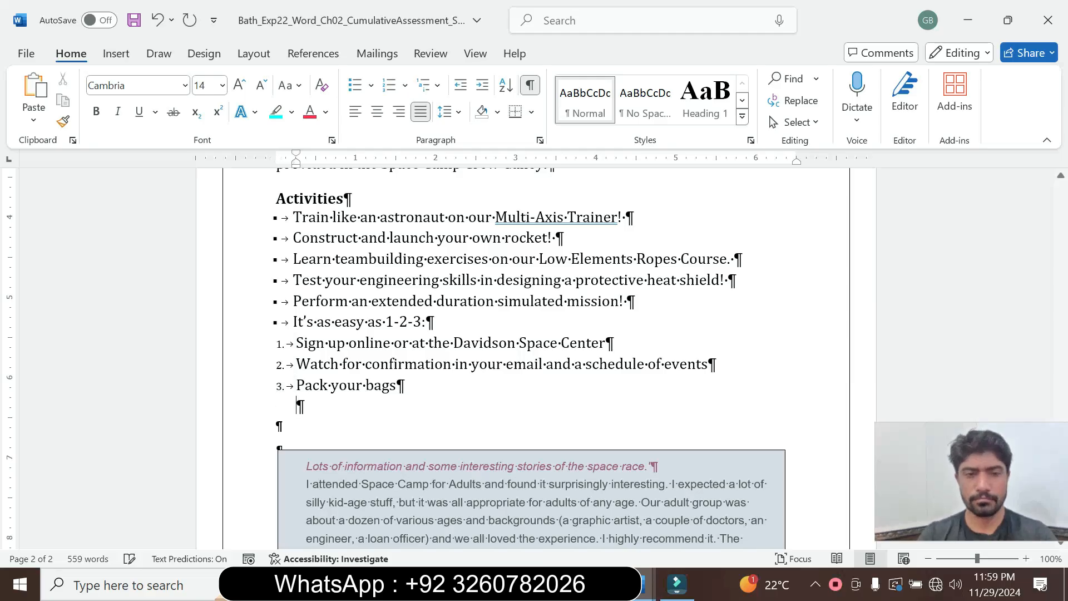
pyautogui.click(278, 426)
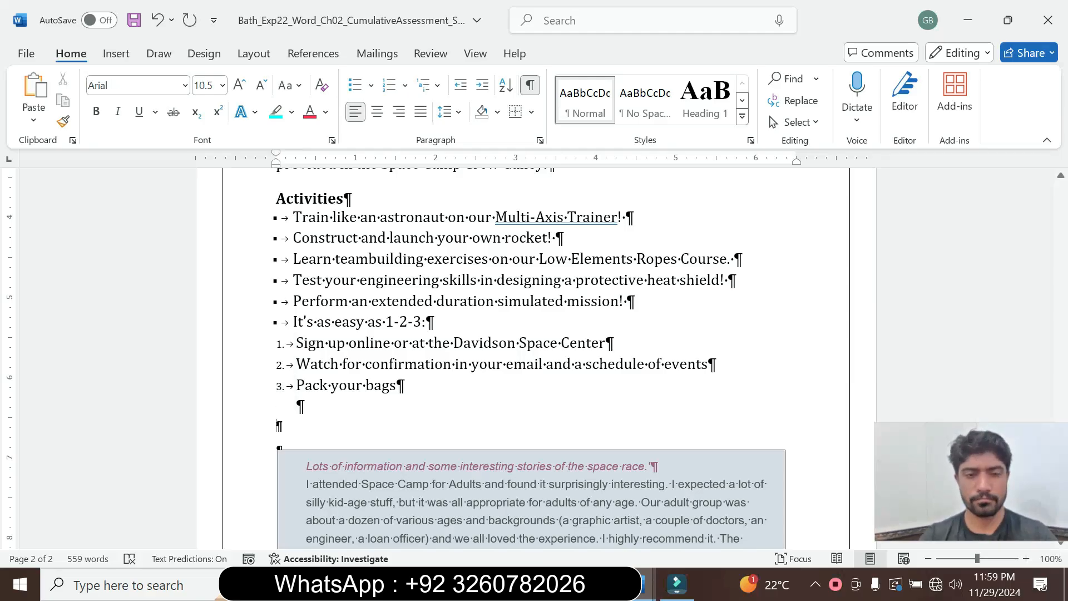
pyautogui.press('BackSpace')
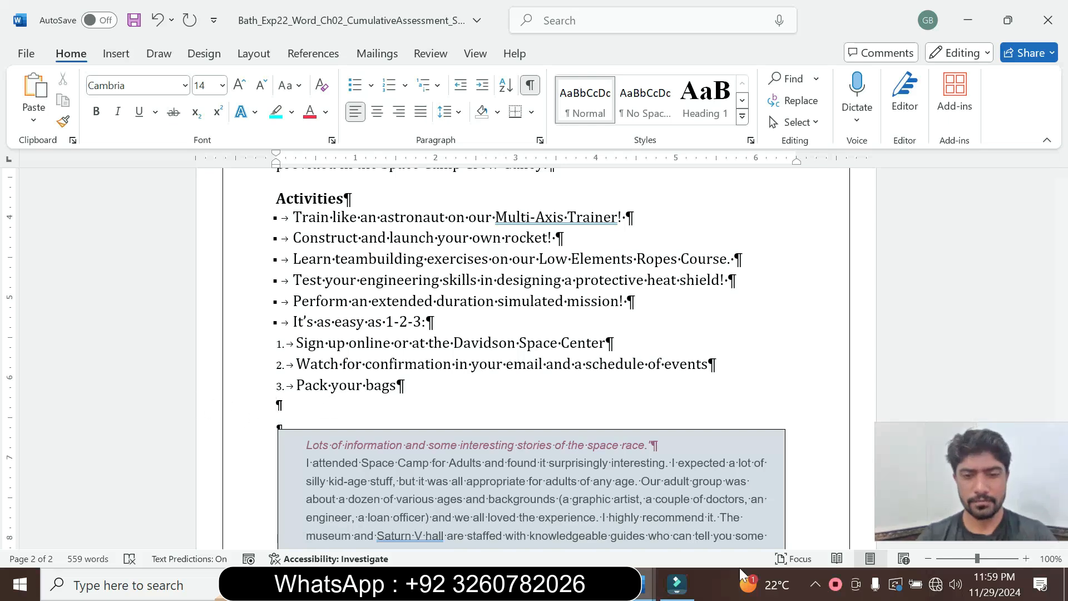
# Set a left tab at 1" and a right tab at 6" with leader style 2 in the blank paragraph below "Pack your bags".
pyautogui.click(539, 142)
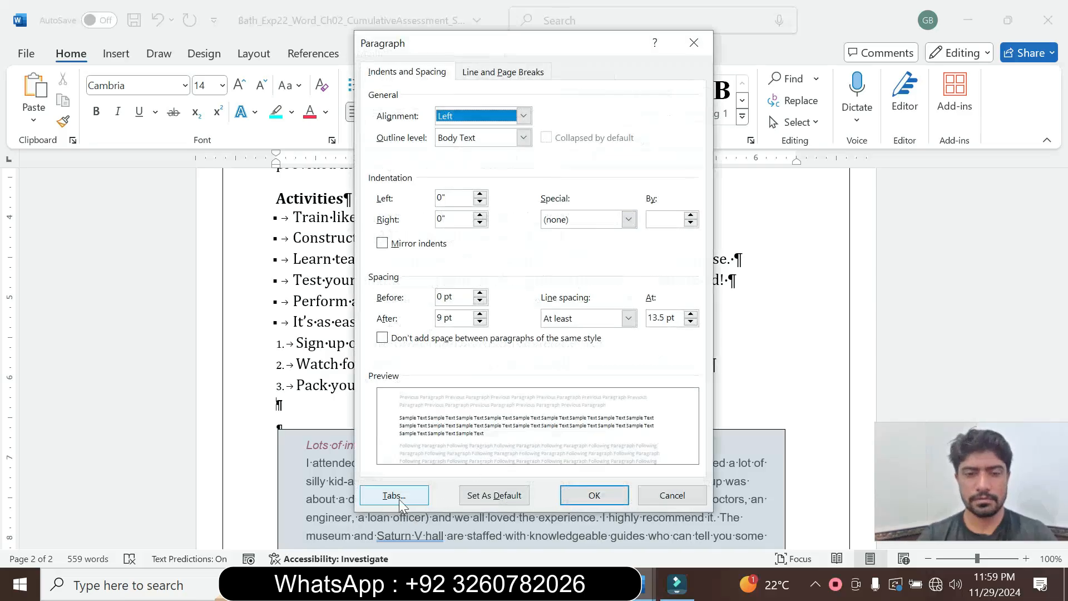
pyautogui.click(398, 497)
pyautogui.write('1')
pyautogui.click(462, 378)
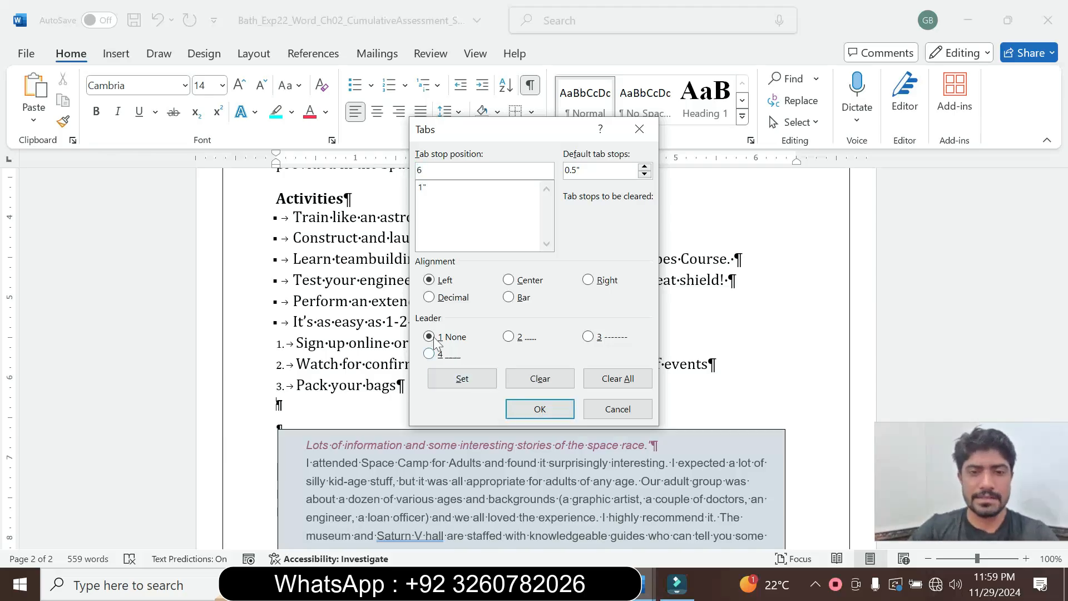
pyautogui.click(479, 374)
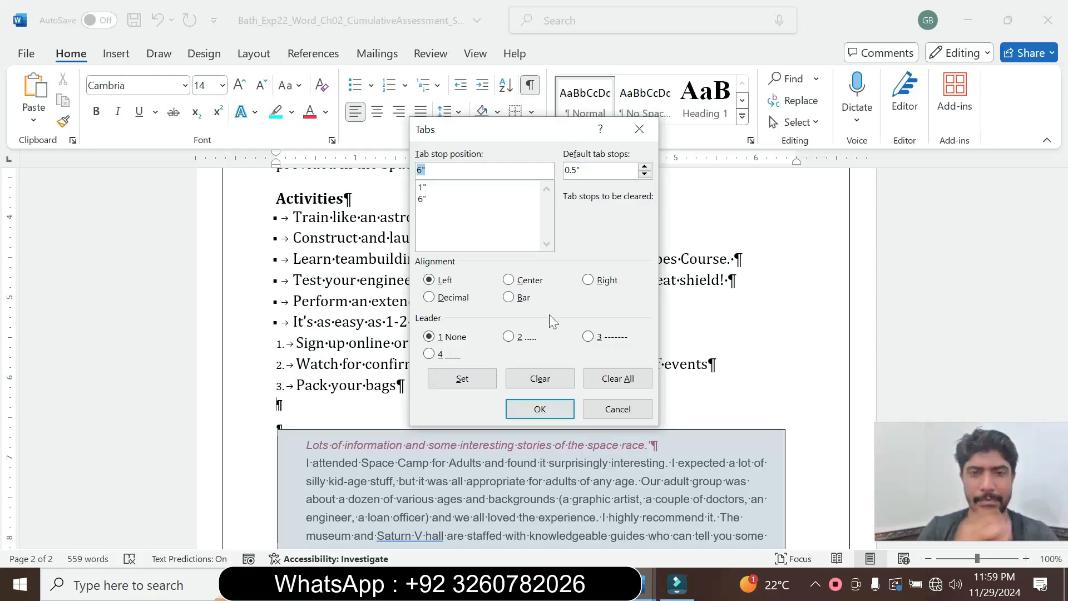
pyautogui.click(588, 280)
pyautogui.click(509, 336)
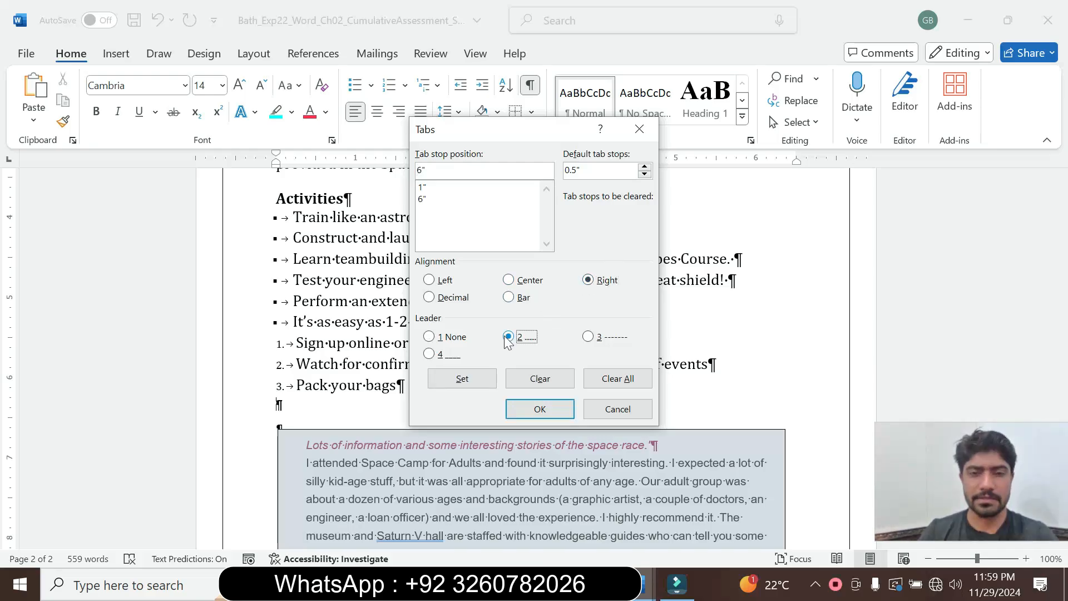
pyautogui.click(536, 411)
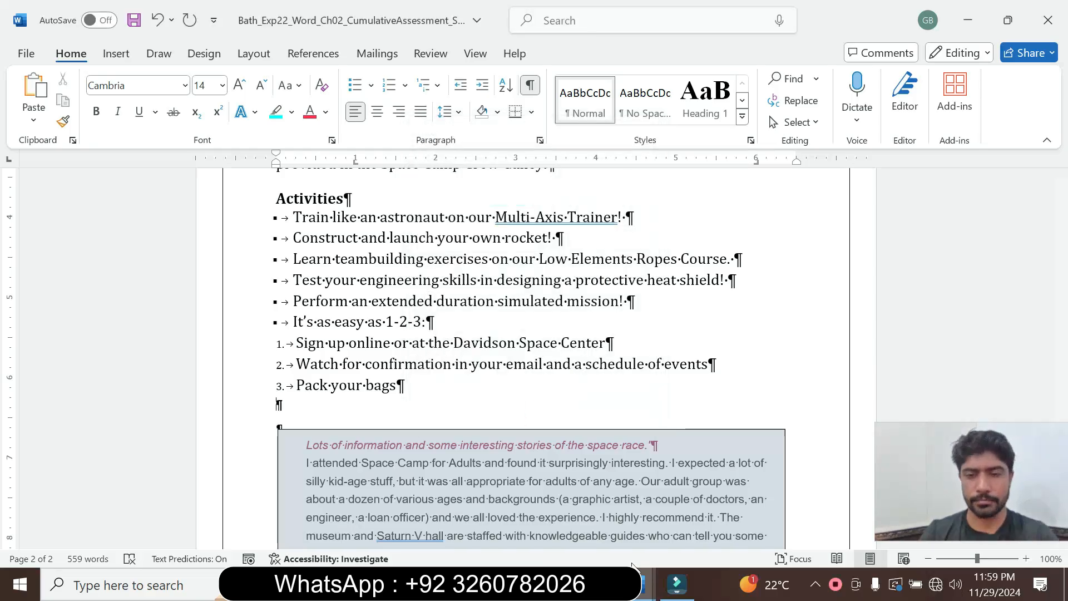
# Recheck step 6 in the instructions and set the blank paragraph's font to Cambria.
pyautogui.moveTo(642, 582)
pyautogui.click(595, 518)
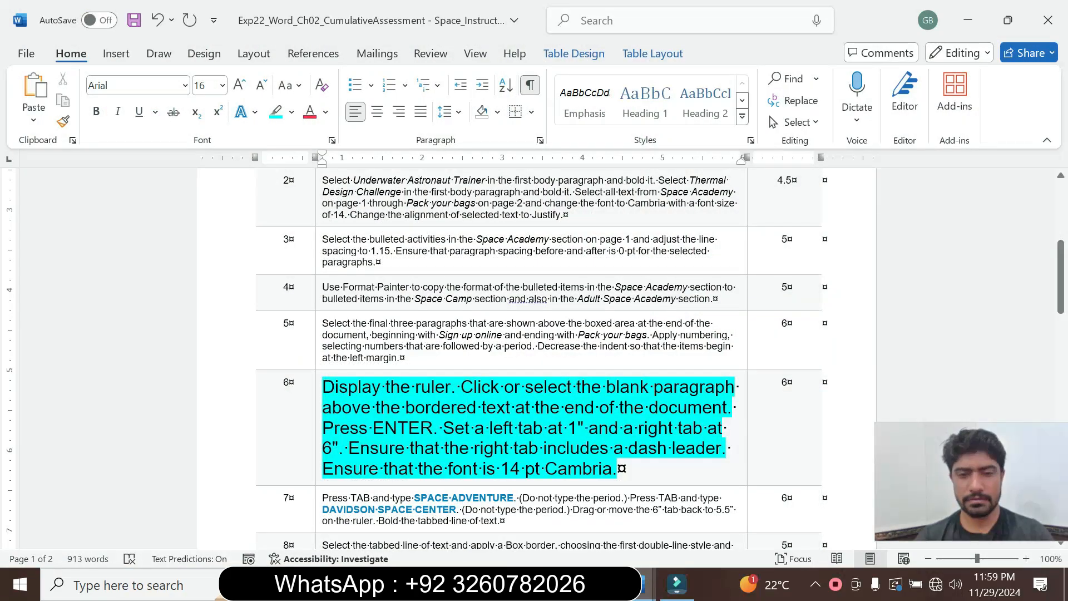
pyautogui.moveTo(642, 582)
pyautogui.click(735, 515)
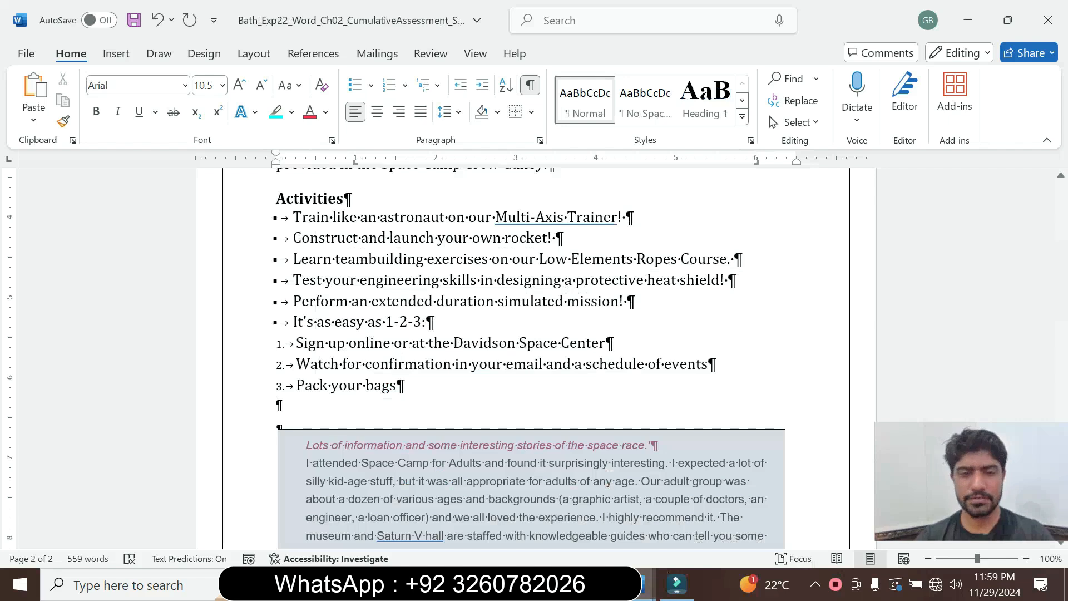
pyautogui.click(185, 85)
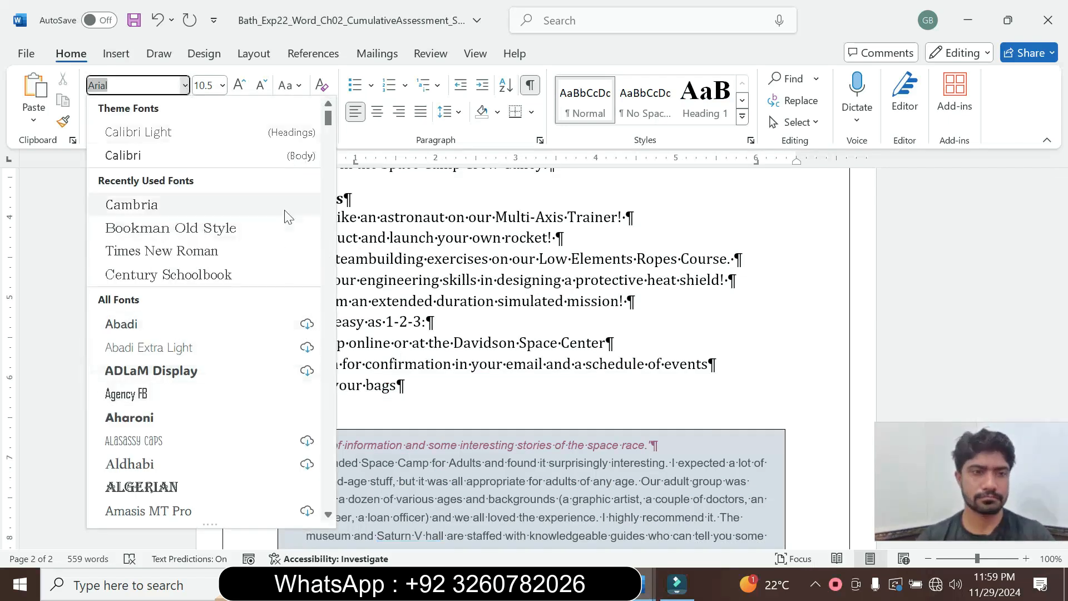
pyautogui.click(261, 213)
# Set the step 6 text in the instructions table to 9 pt and remove its highlight.
pyautogui.moveTo(642, 583)
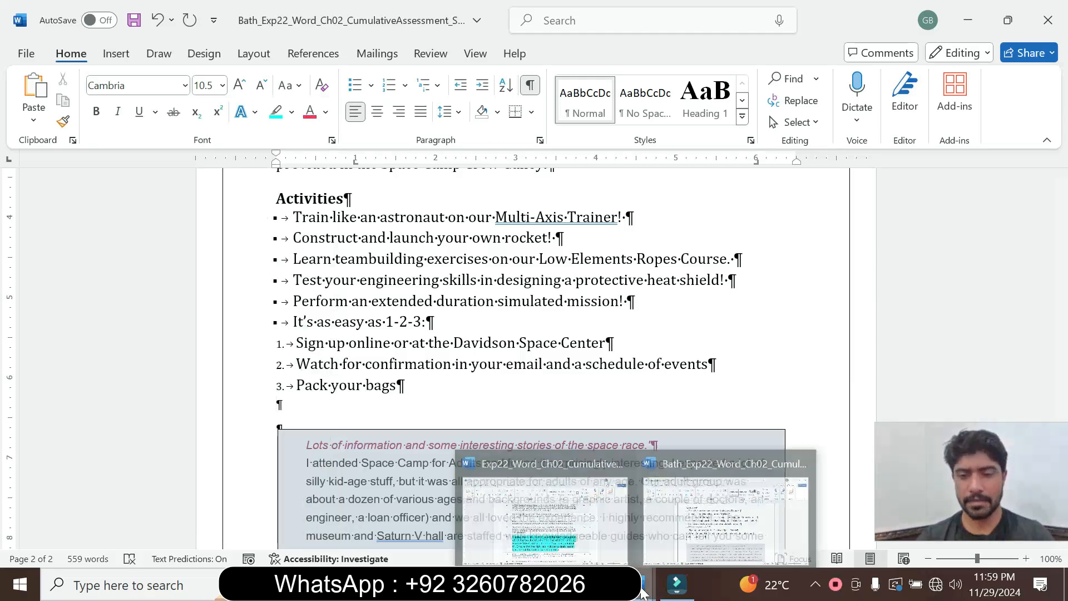
pyautogui.click(614, 500)
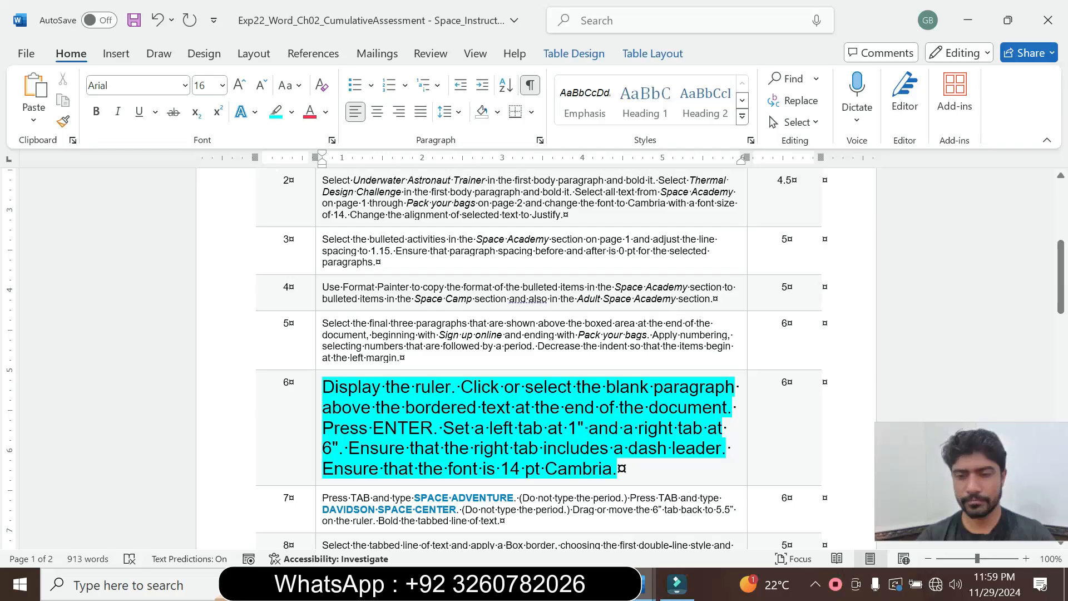
pyautogui.moveTo(617, 469); pyautogui.dragTo(322, 386)
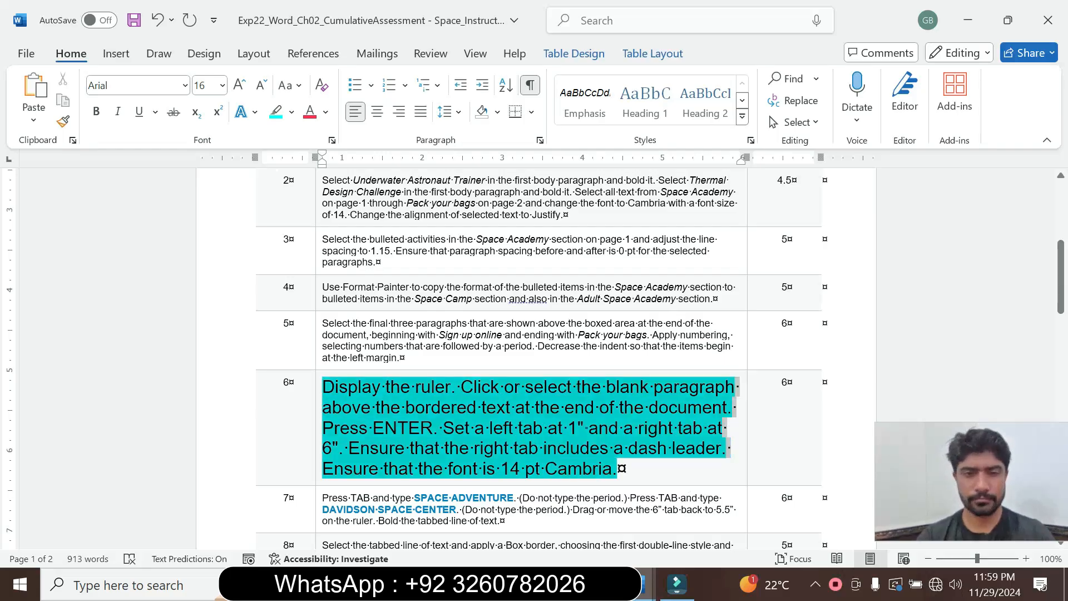
pyautogui.click(442, 328)
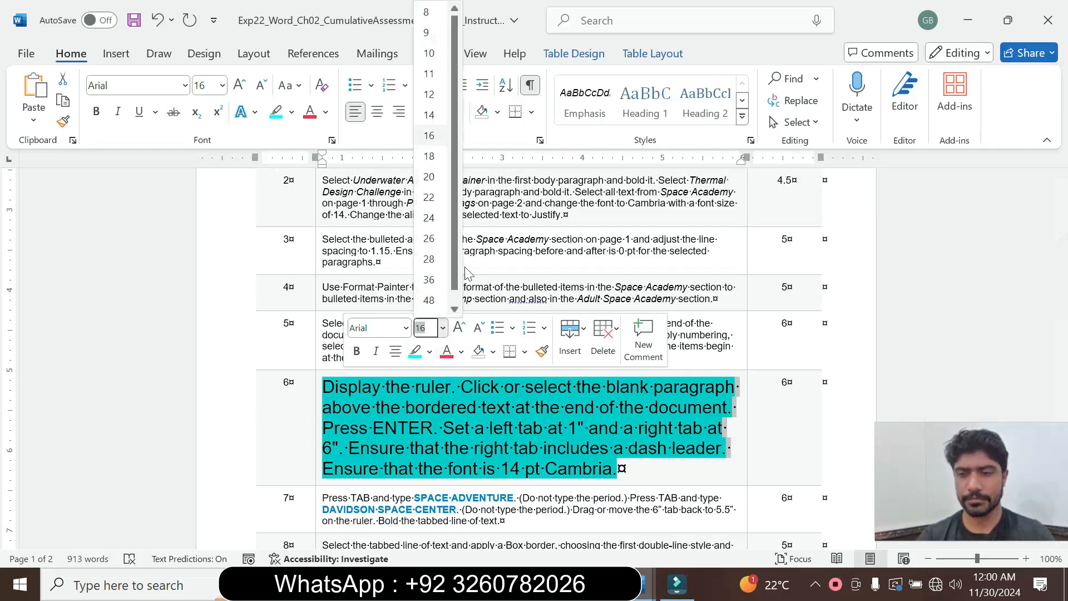
pyautogui.click(428, 32)
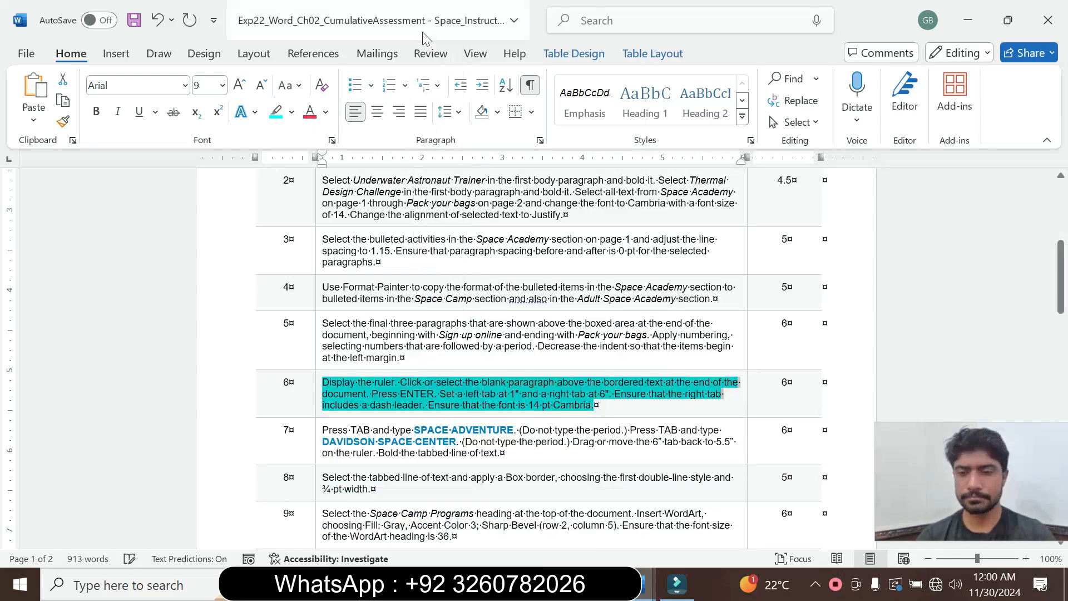
pyautogui.click(291, 112)
pyautogui.click(315, 246)
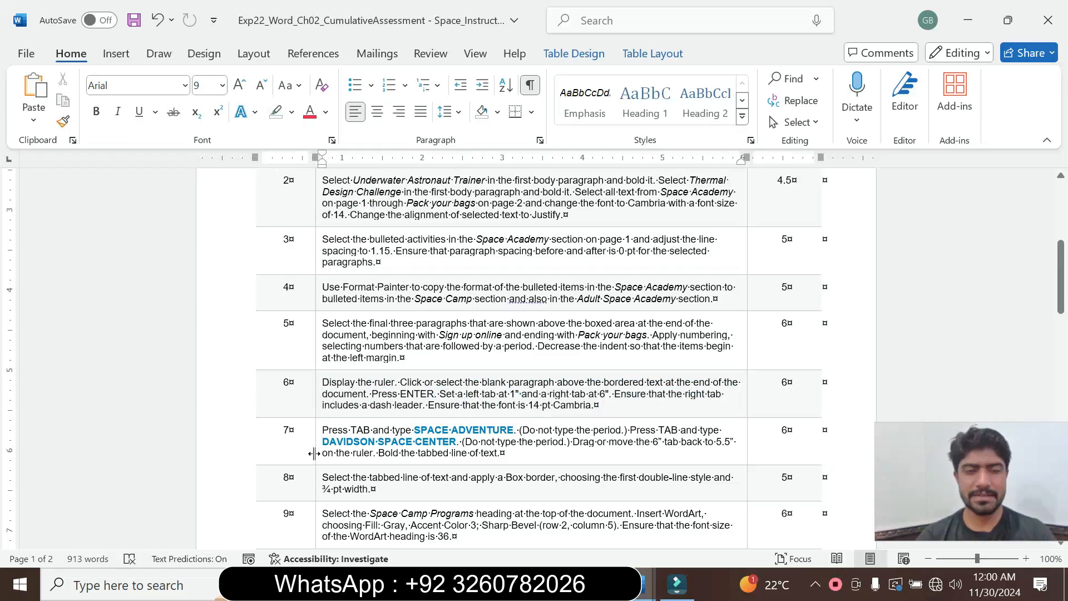
# Set the step 7 text in the instructions table to 18 pt and highlight it in cyan.
pyautogui.click(317, 456)
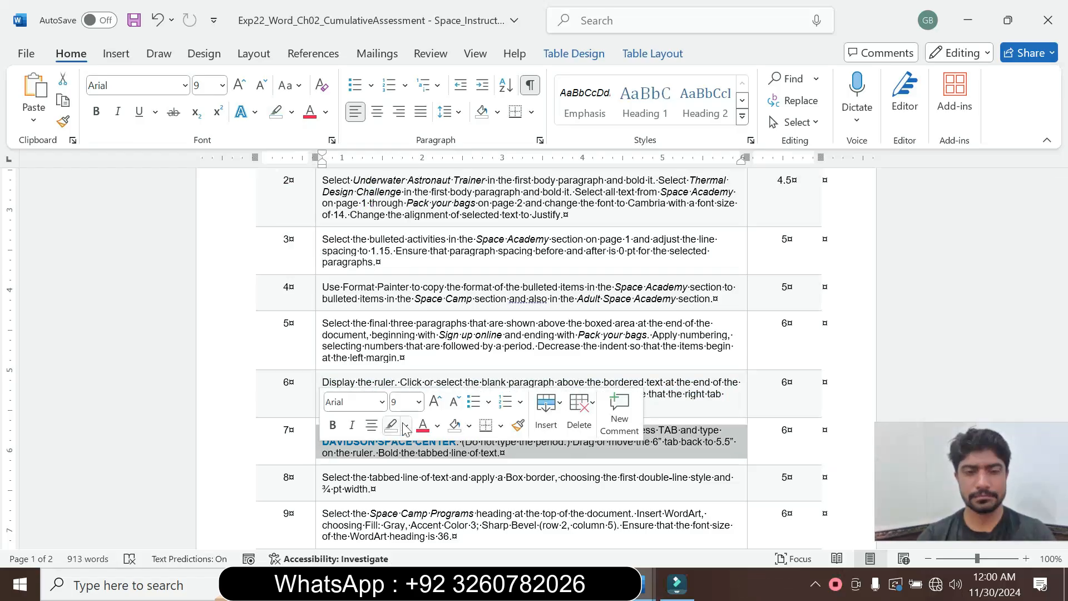
pyautogui.click(419, 414)
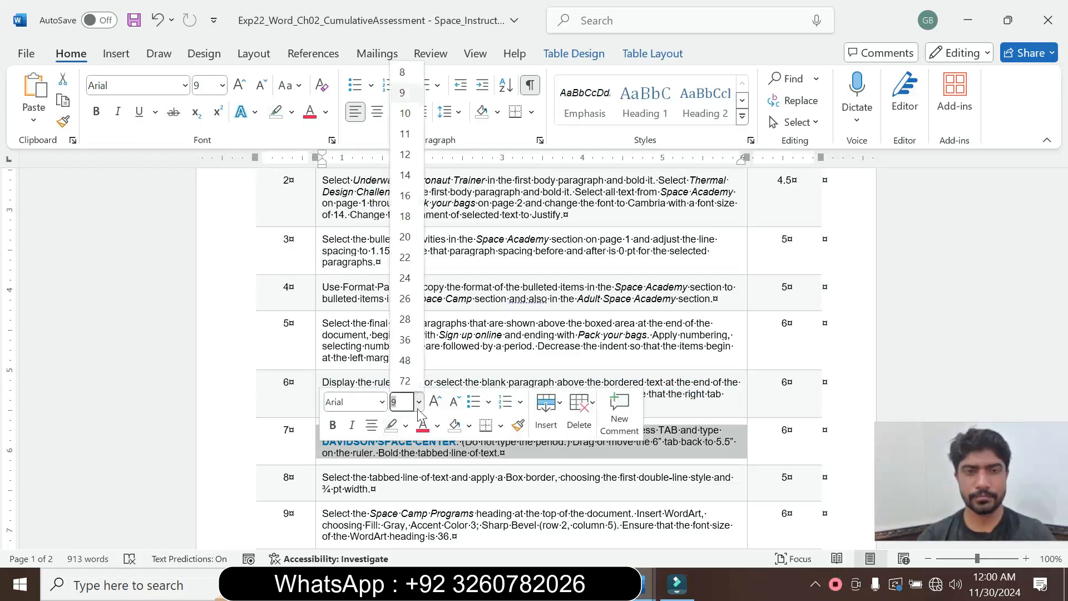
pyautogui.click(408, 214)
pyautogui.click(291, 112)
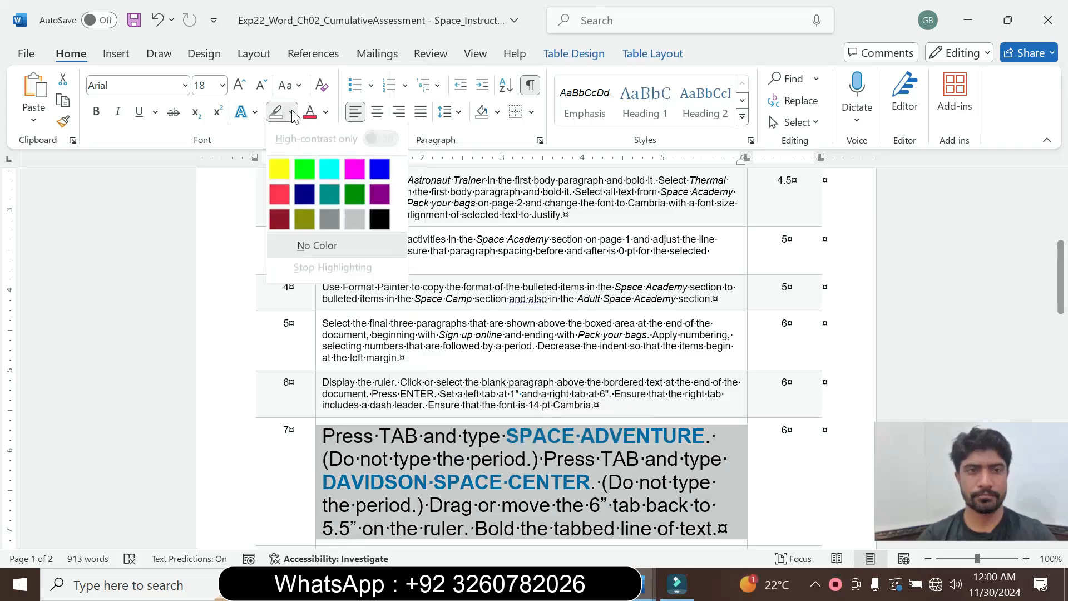
pyautogui.click(329, 169)
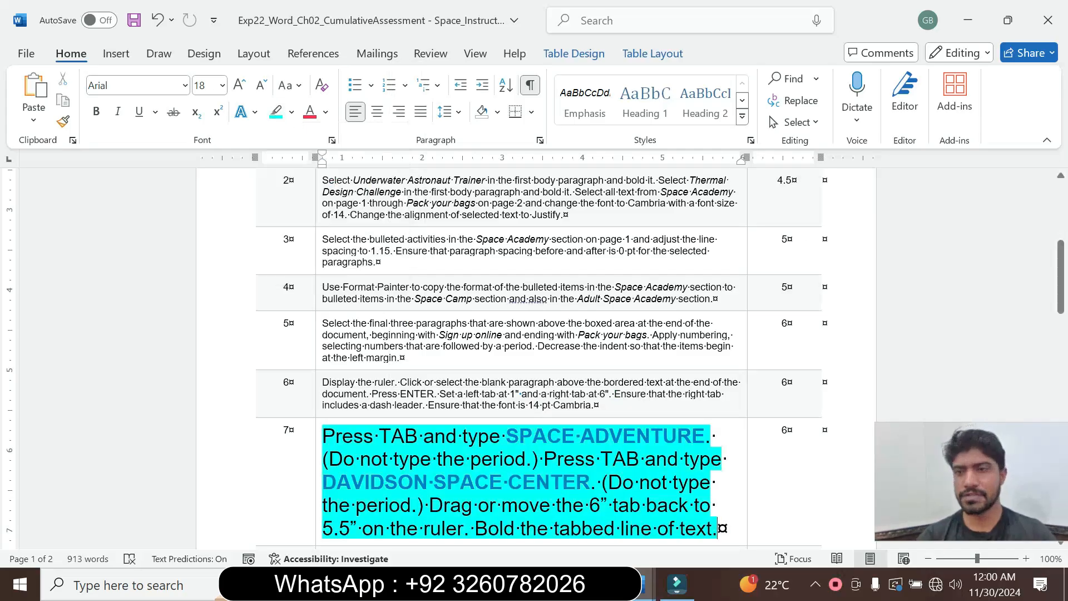
# Copy SPACE ADVENTURE from instruction step 7 and paste it as text only after a tab in the blank paragraph below "Pack your bags".
pyautogui.moveTo(1067, 300); pyautogui.dragTo(1067, 325)
pyautogui.moveTo(983, 481); pyautogui.dragTo(987, 512)
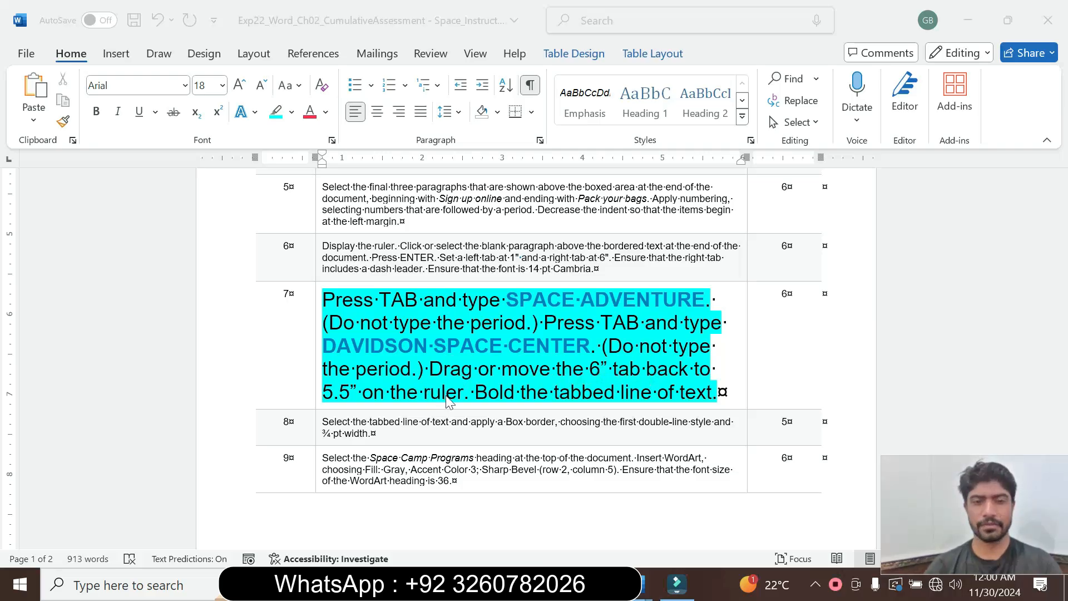
pyautogui.click(656, 393)
pyautogui.moveTo(506, 300); pyautogui.dragTo(705, 300)
pyautogui.hotkey('ctrl', 'c')
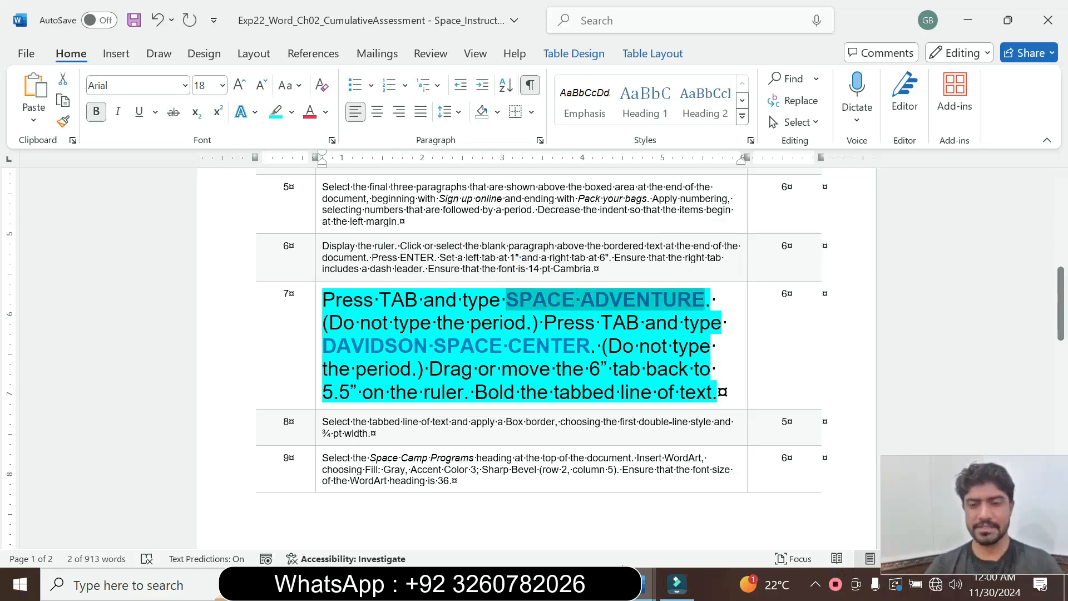
pyautogui.moveTo(646, 584)
pyautogui.click(702, 537)
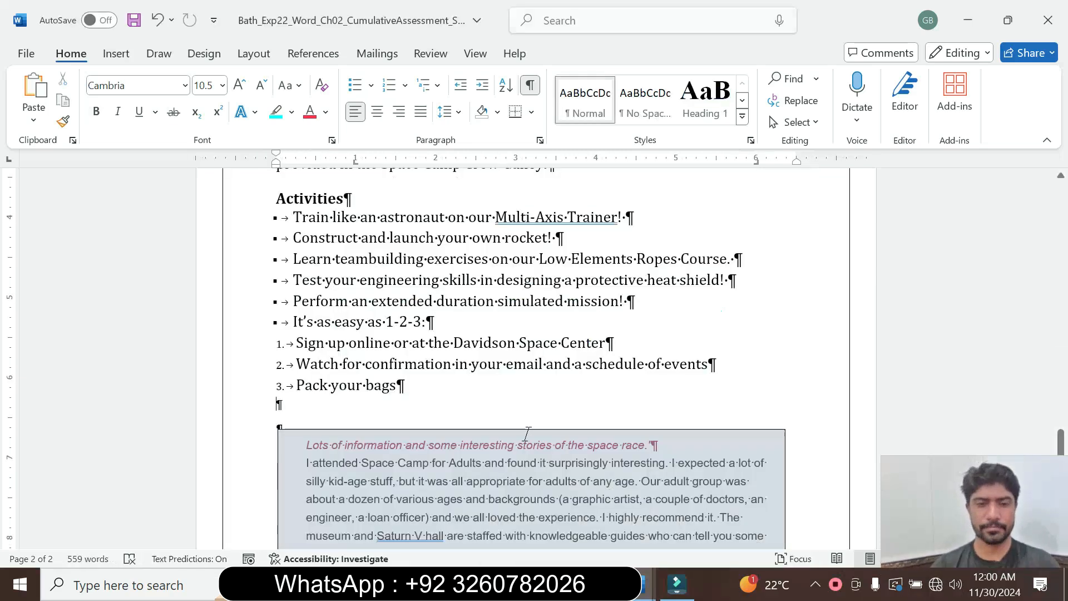
pyautogui.press('Tab')
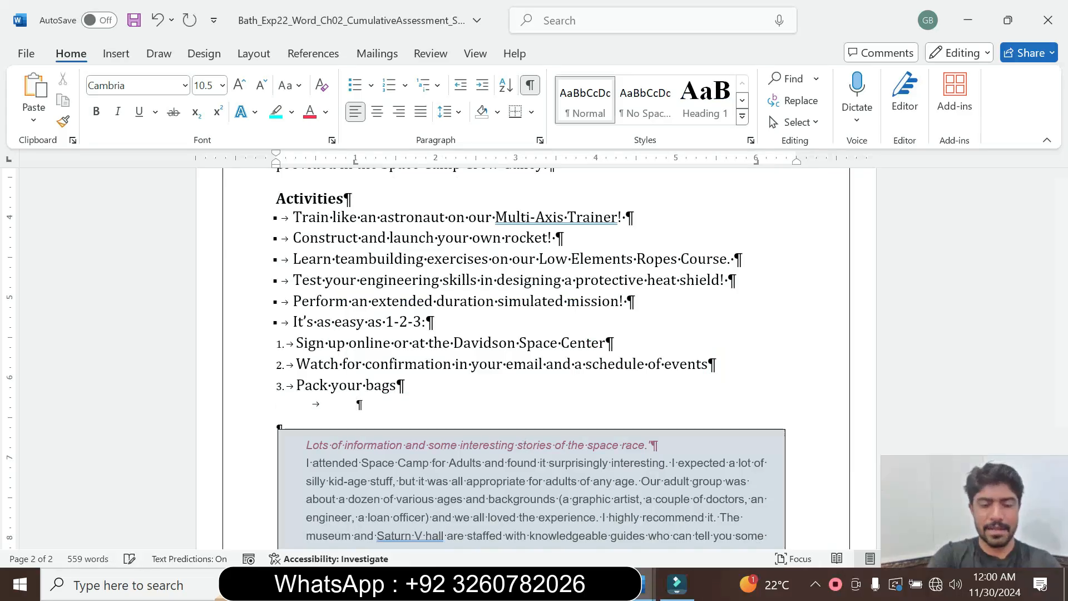
pyautogui.hotkey('ctrl', 'v')
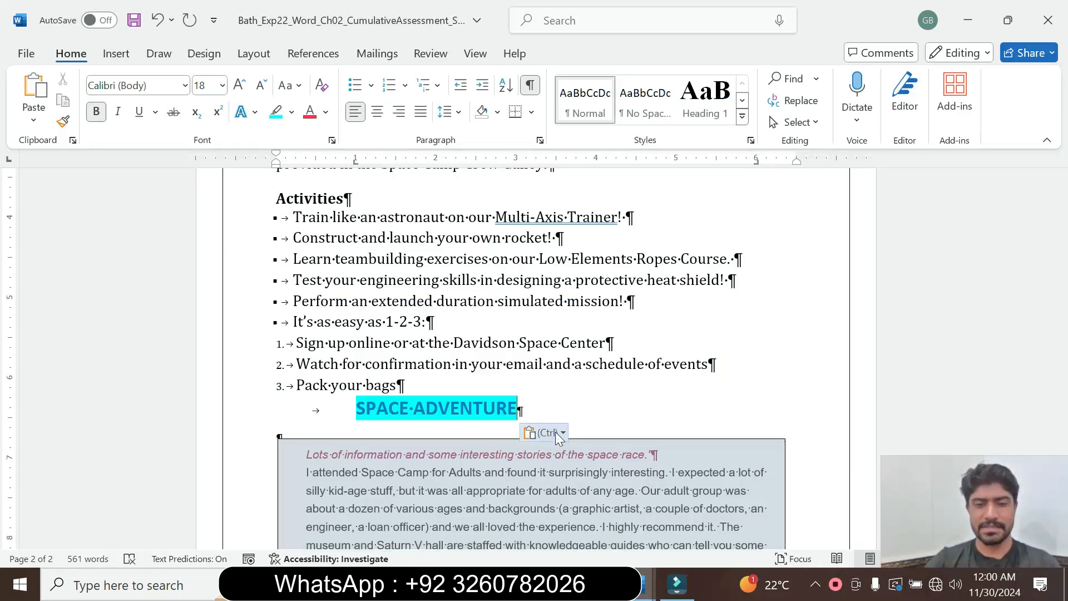
pyautogui.click(556, 431)
pyautogui.click(611, 477)
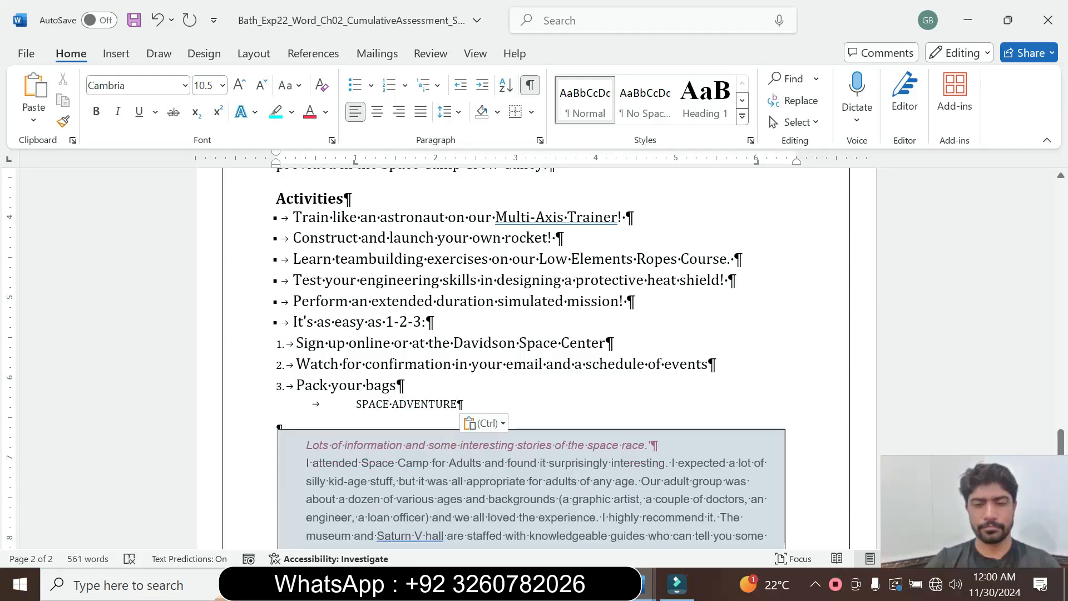
# Copy DAVIDSON SPACE CENTER from instruction step 7 and paste it as text only after a second tab following SPACE ADVENTURE.
pyautogui.moveTo(649, 584)
pyautogui.click(576, 518)
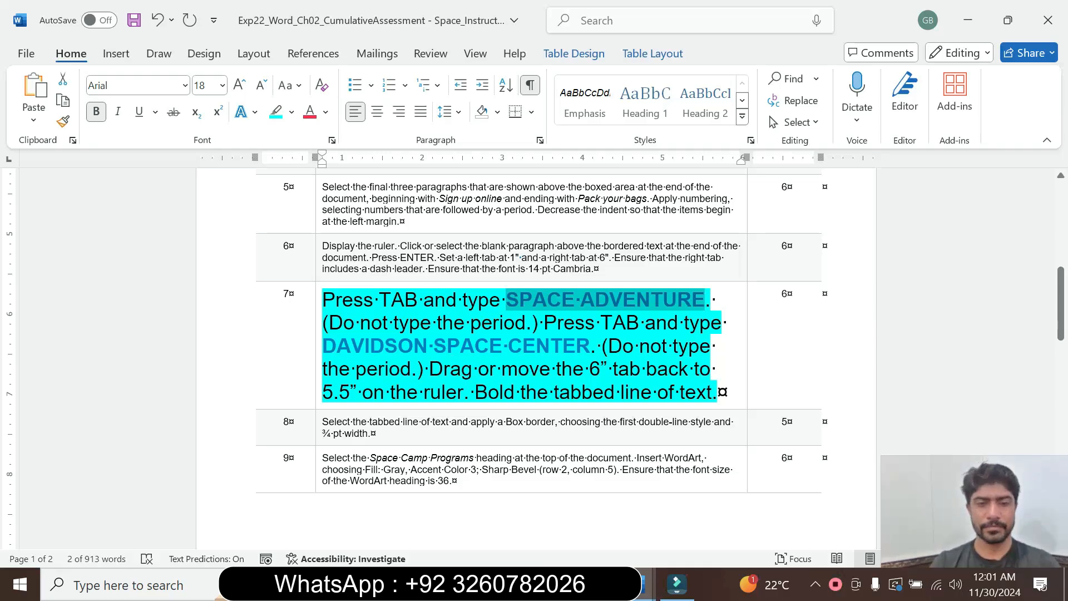
pyautogui.moveTo(323, 347); pyautogui.dragTo(413, 346)
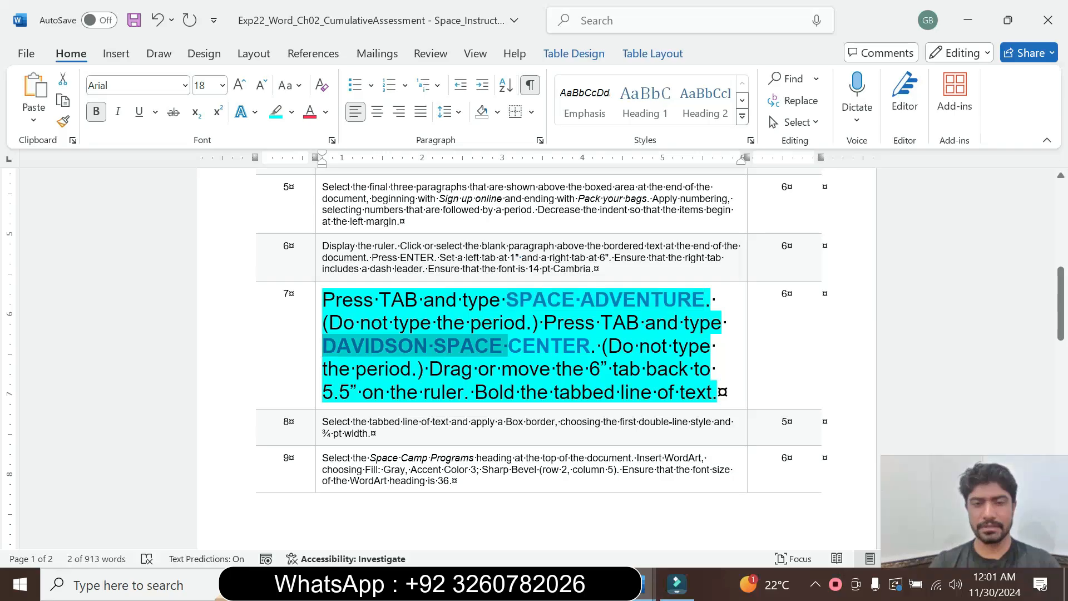
pyautogui.moveTo(507, 346); pyautogui.dragTo(555, 345)
pyautogui.hotkey('ctrl', 'c')
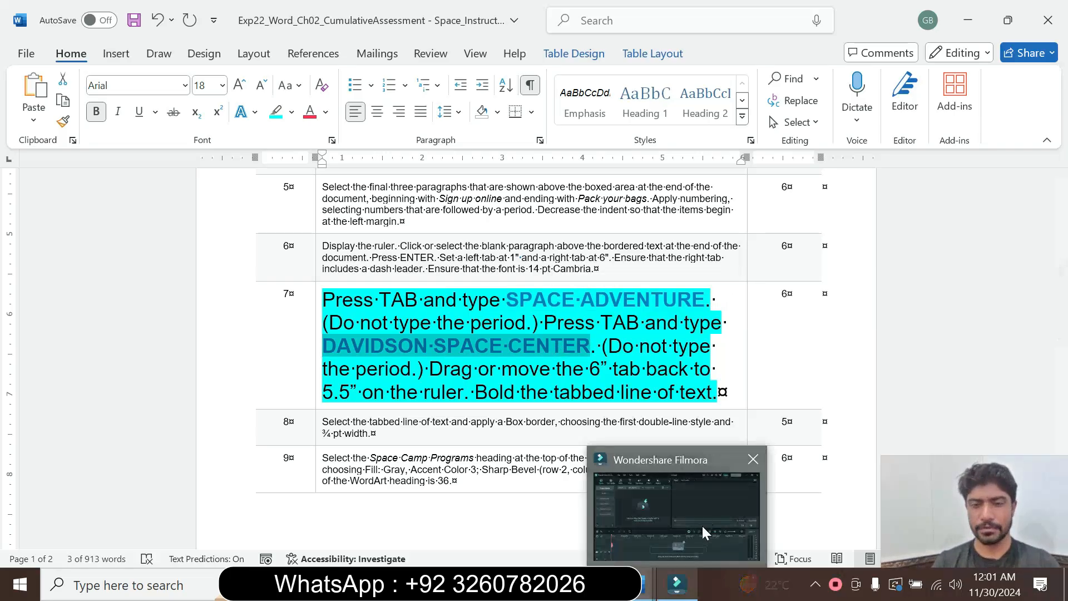
pyautogui.moveTo(648, 584)
pyautogui.click(695, 501)
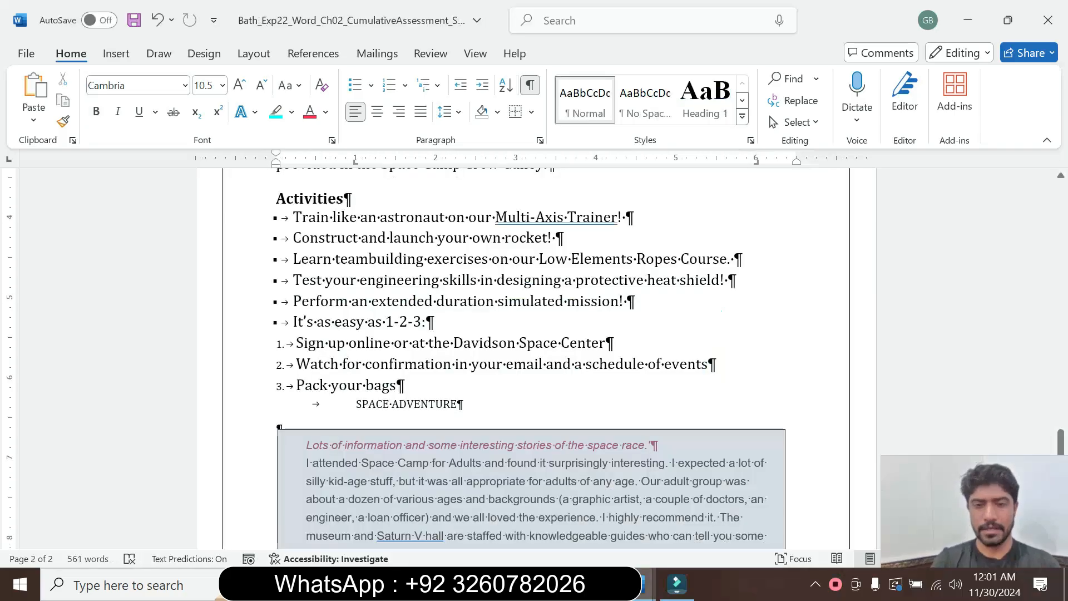
pyautogui.press('Tab')
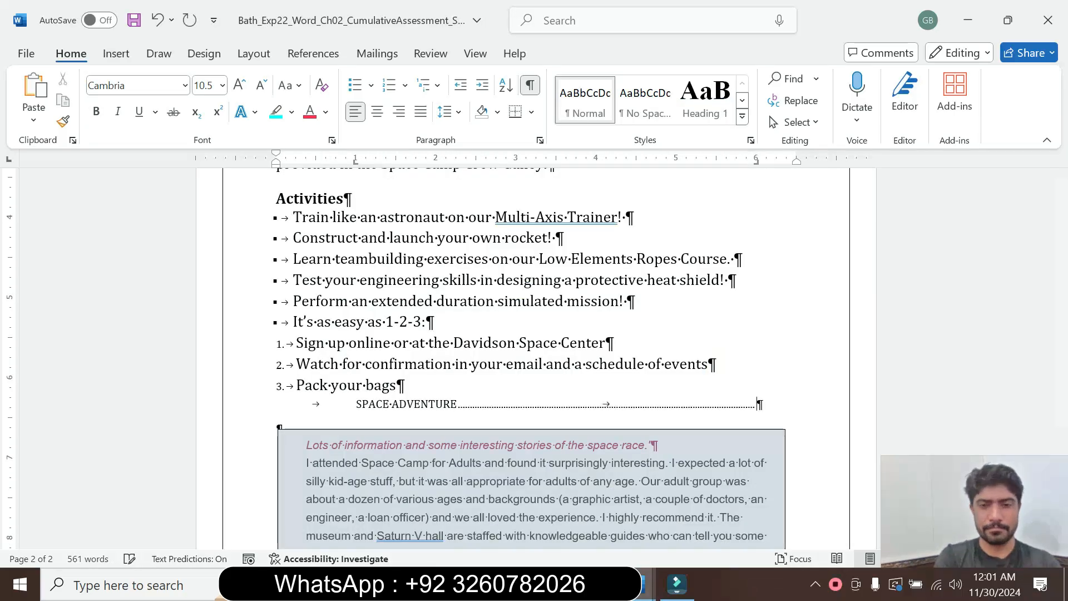
pyautogui.hotkey('ctrl', 'v')
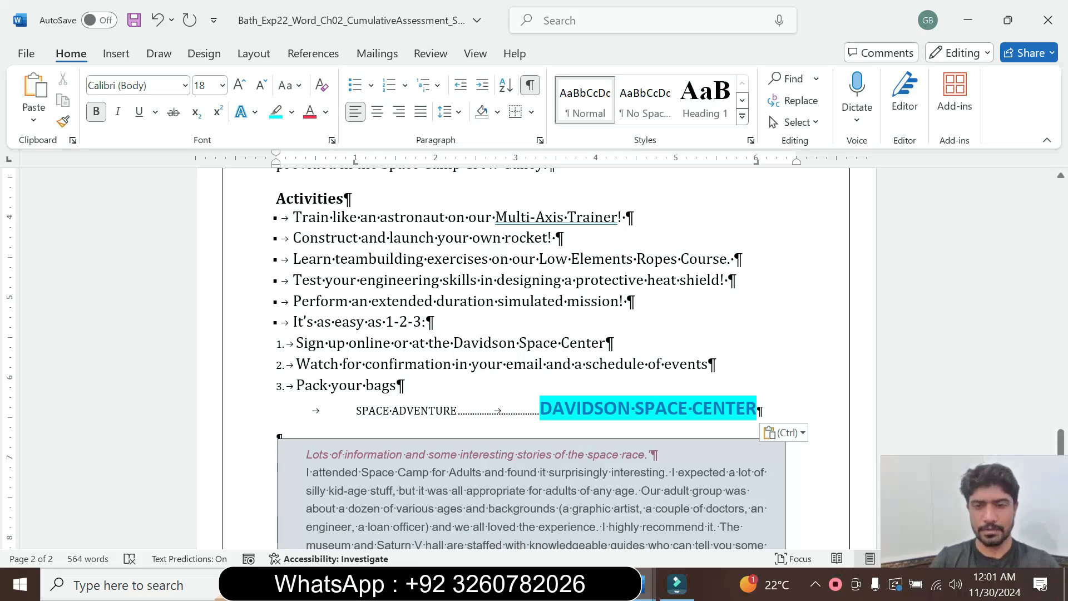
pyautogui.click(801, 433)
pyautogui.click(872, 482)
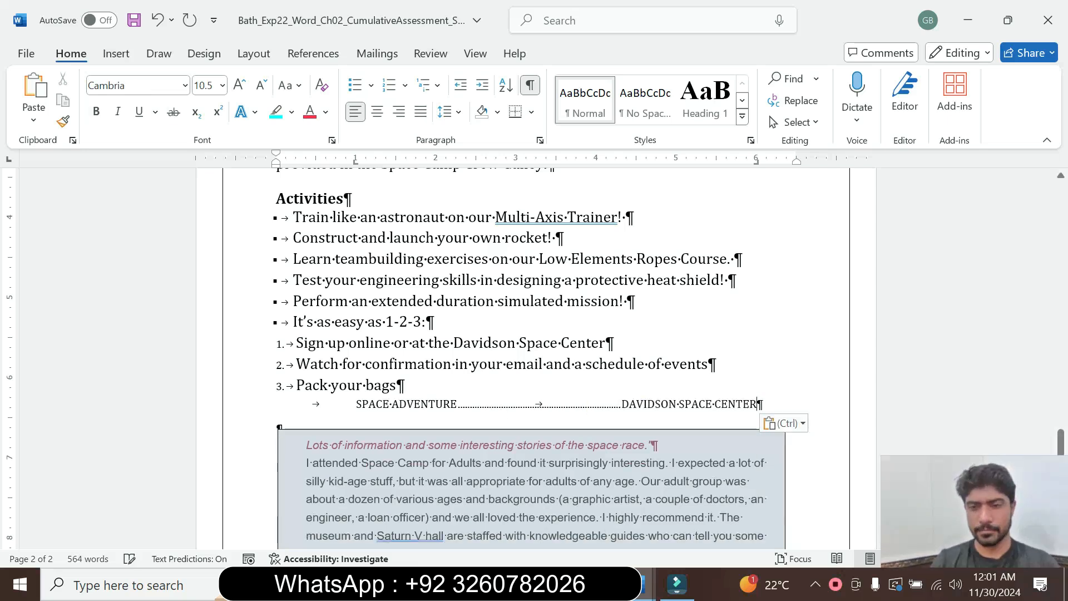
# Check the rest of instruction step 7, move the tabbed line's right tab to 5.5", and bold the line's text.
pyautogui.moveTo(646, 584)
pyautogui.click(562, 531)
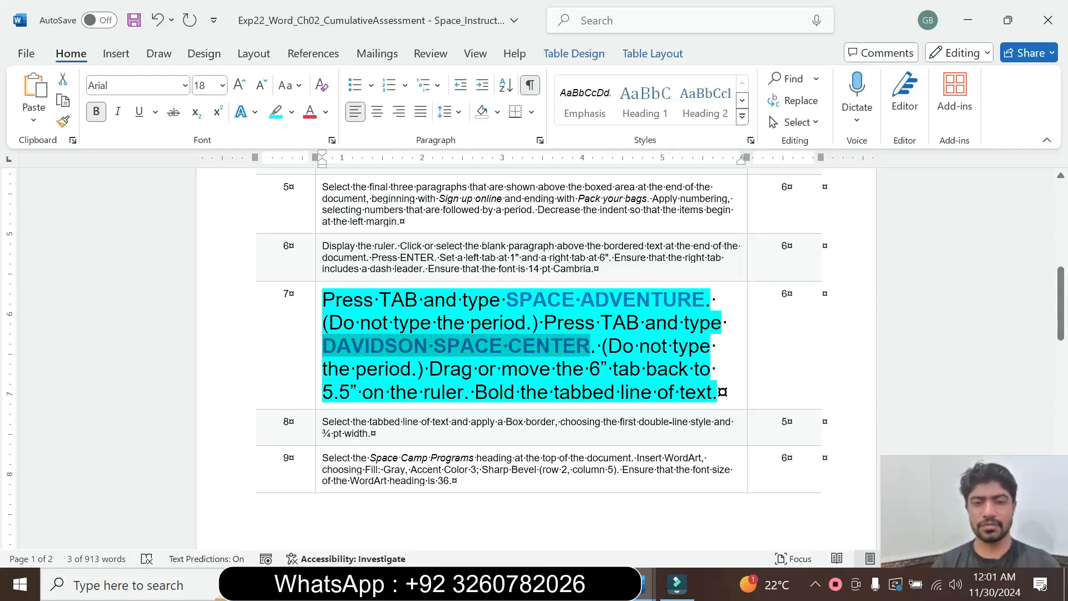
pyautogui.moveTo(556, 369); pyautogui.dragTo(600, 370)
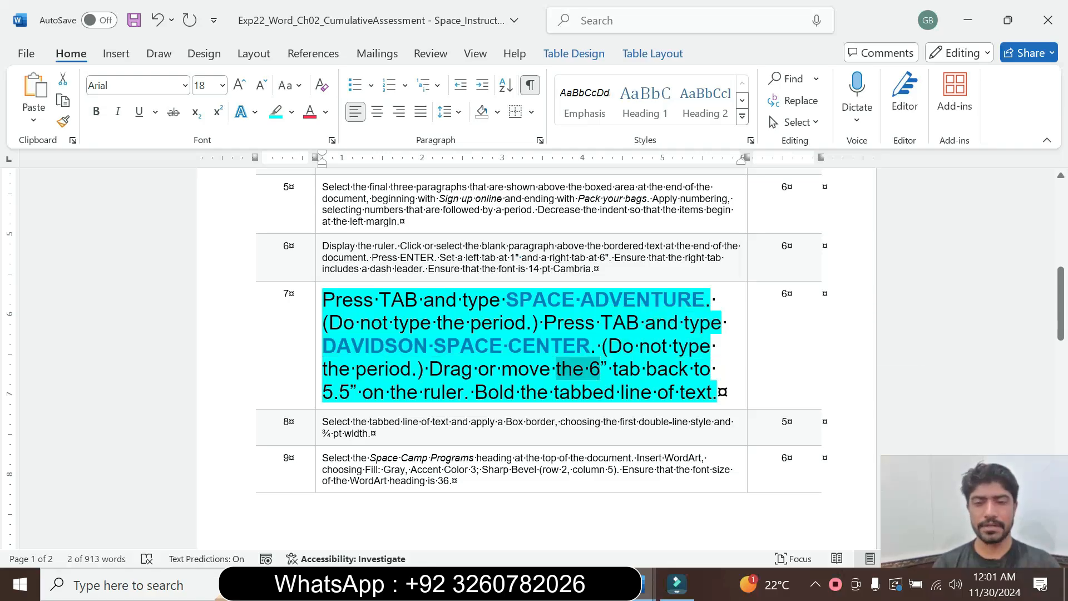
pyautogui.click(489, 392)
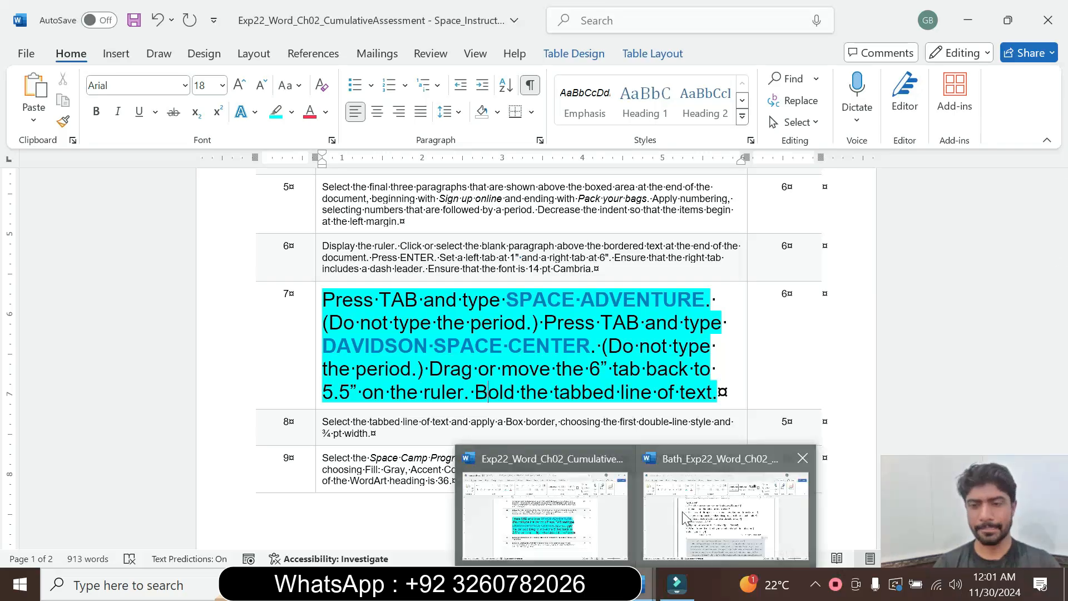
pyautogui.click(727, 503)
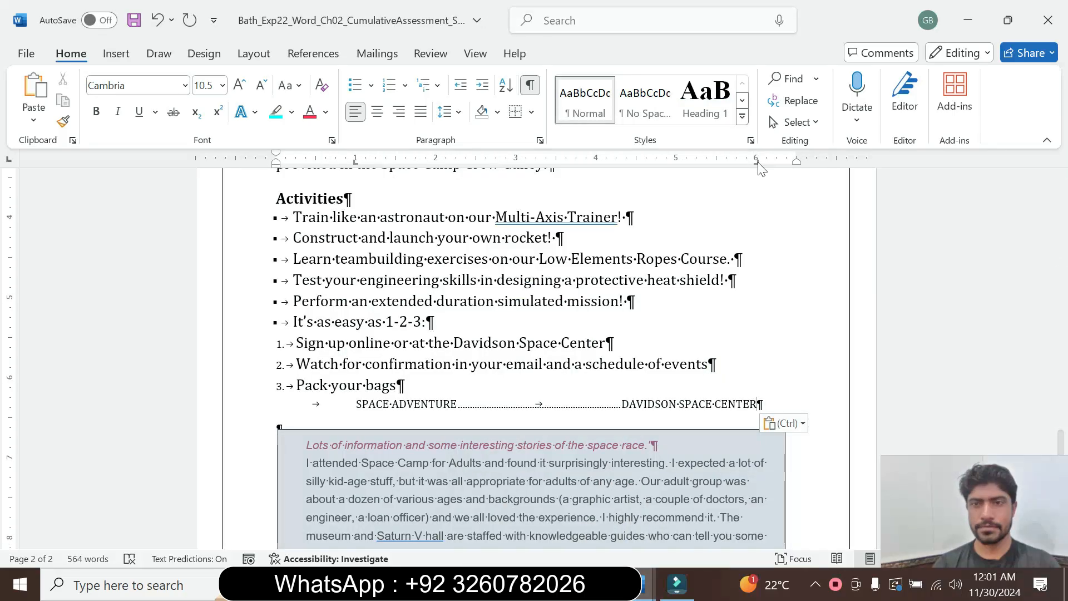
pyautogui.moveTo(757, 163); pyautogui.dragTo(717, 166)
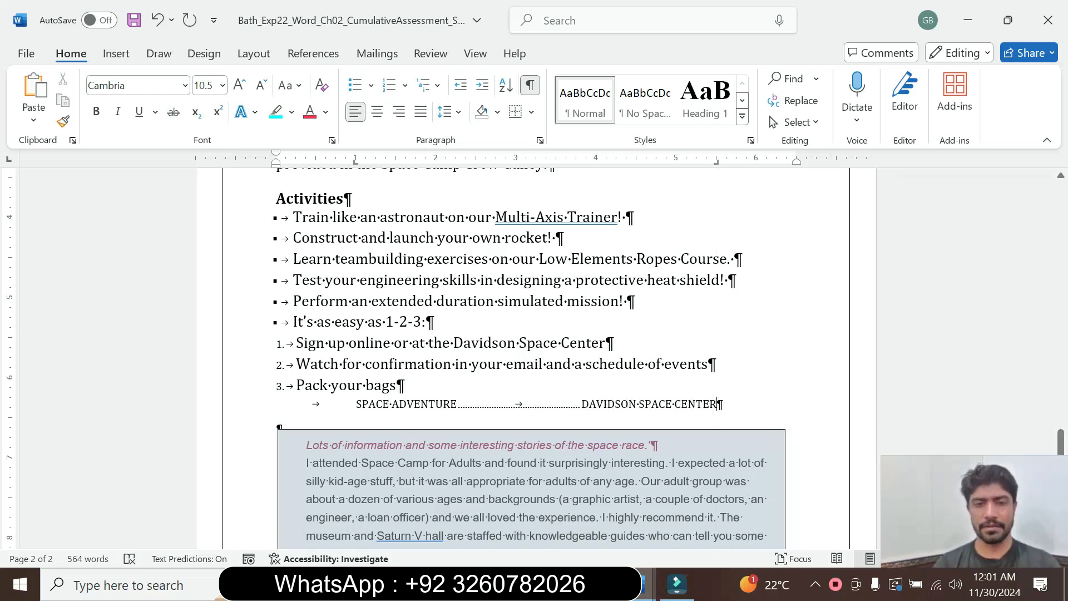
pyautogui.moveTo(373, 404); pyautogui.dragTo(717, 404)
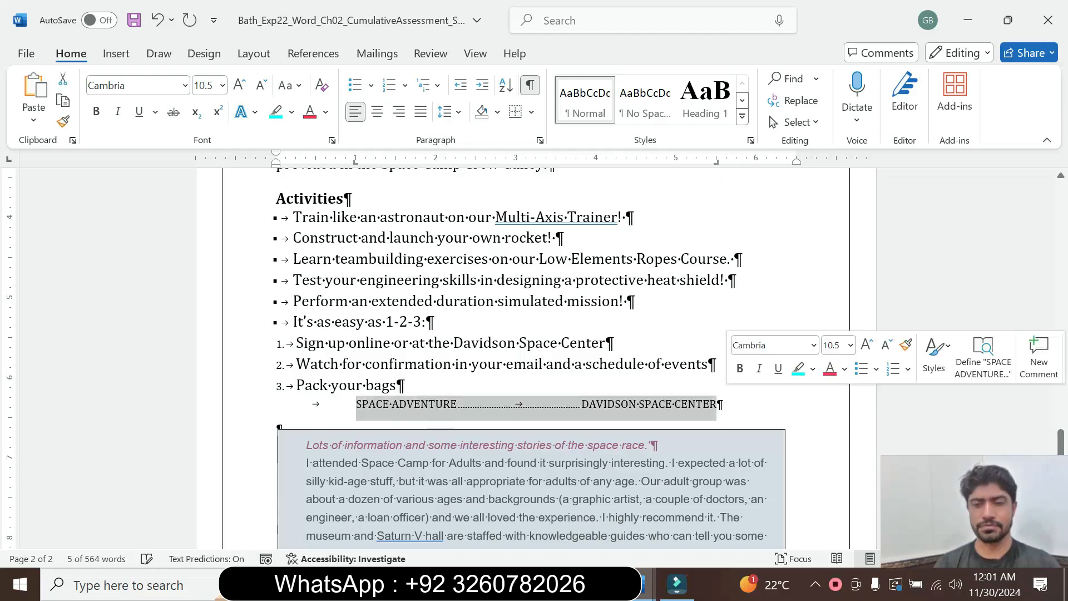
pyautogui.click(96, 111)
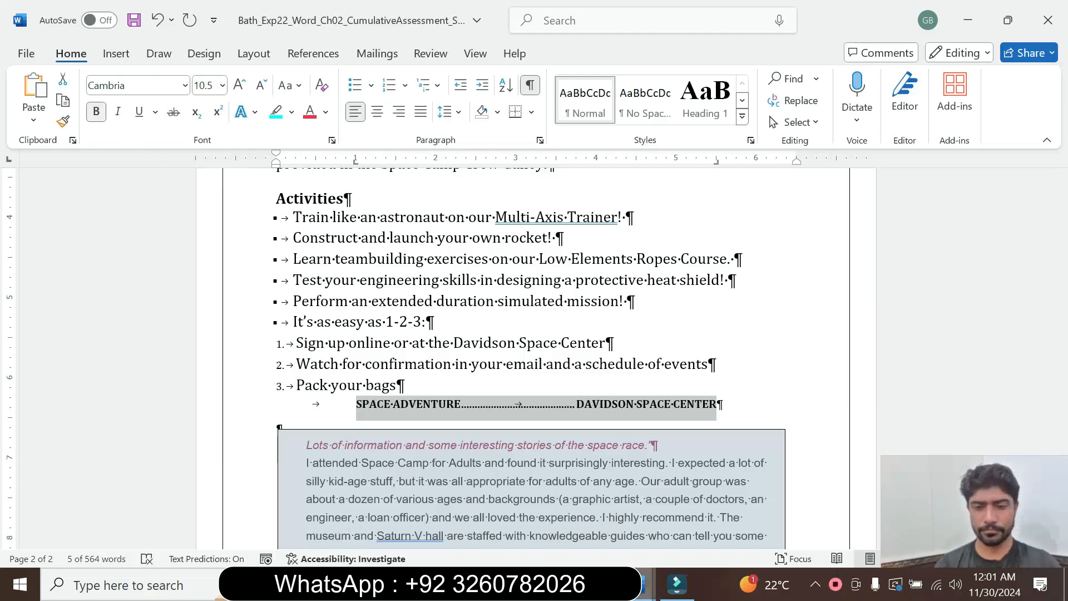
# Set the step 7 text in the instructions table to 9 pt and remove its highlight.
pyautogui.moveTo(646, 585)
pyautogui.click(712, 506)
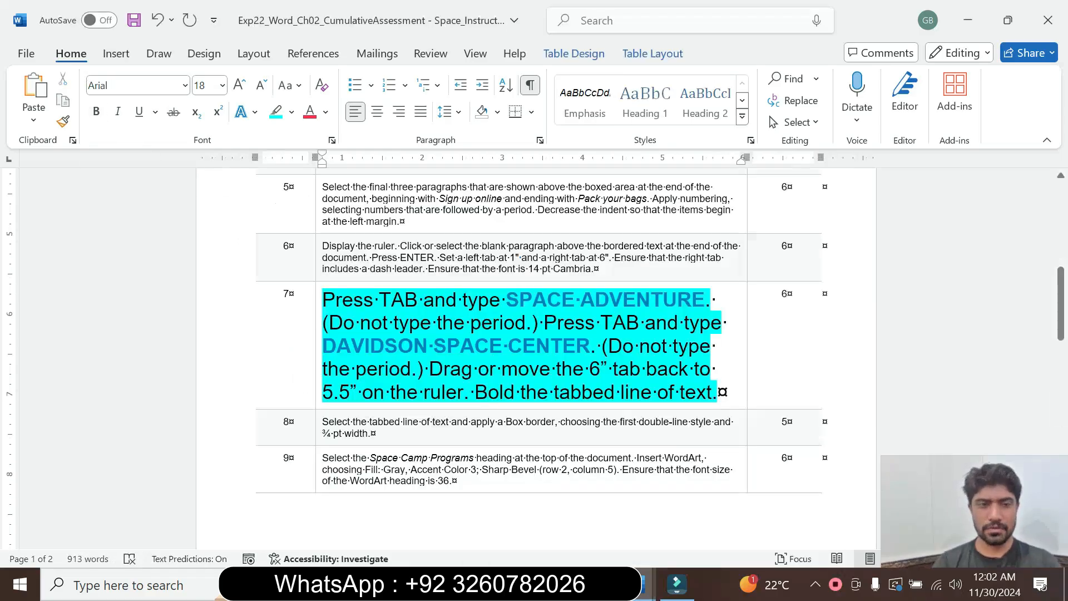
pyautogui.click(318, 395)
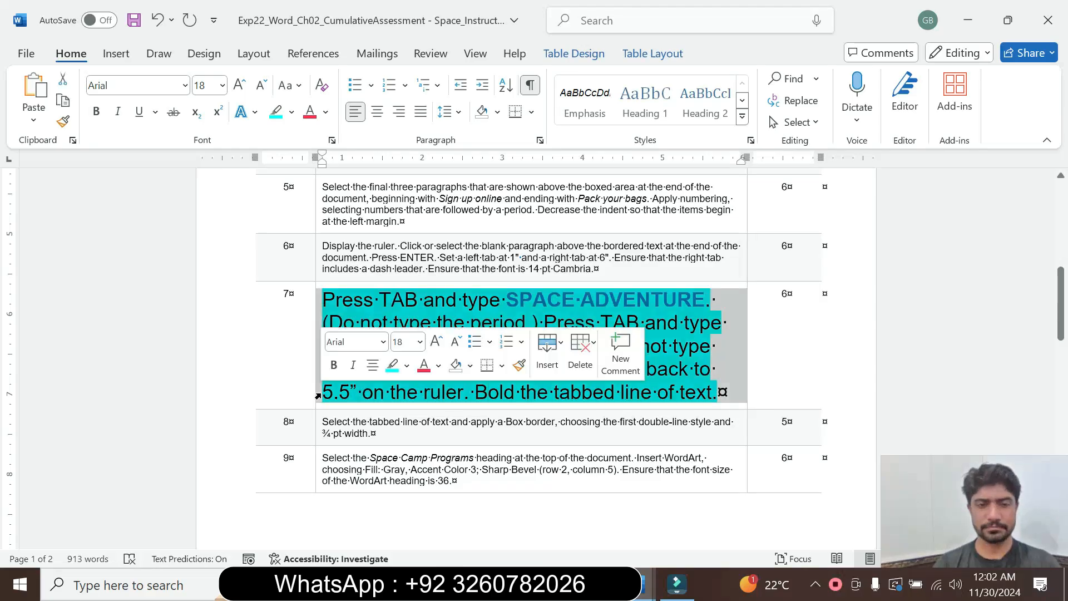
pyautogui.click(421, 341)
pyautogui.click(405, 34)
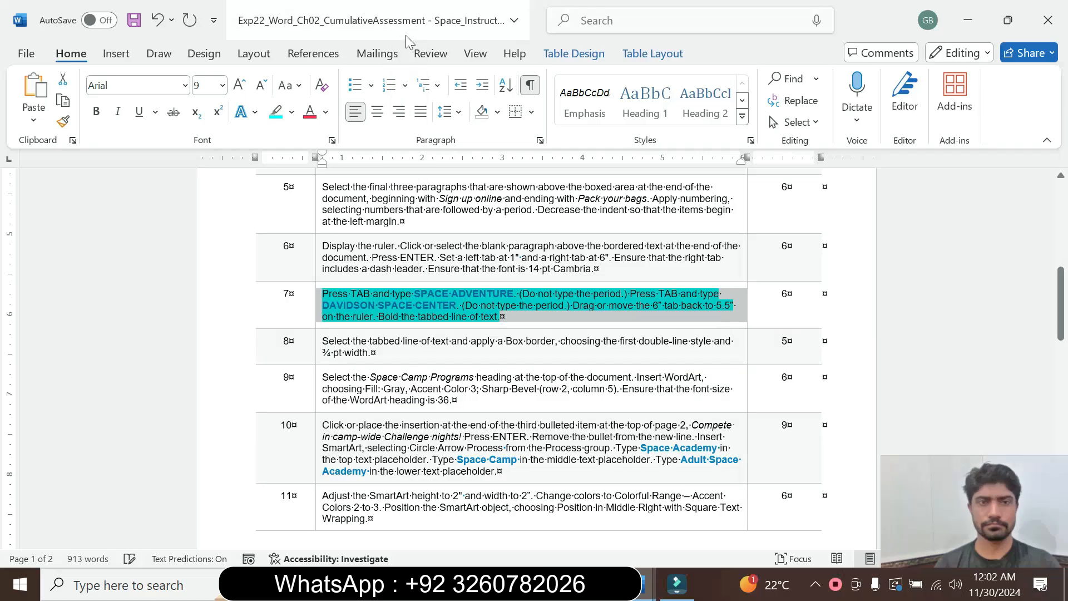
pyautogui.click(291, 112)
pyautogui.click(313, 245)
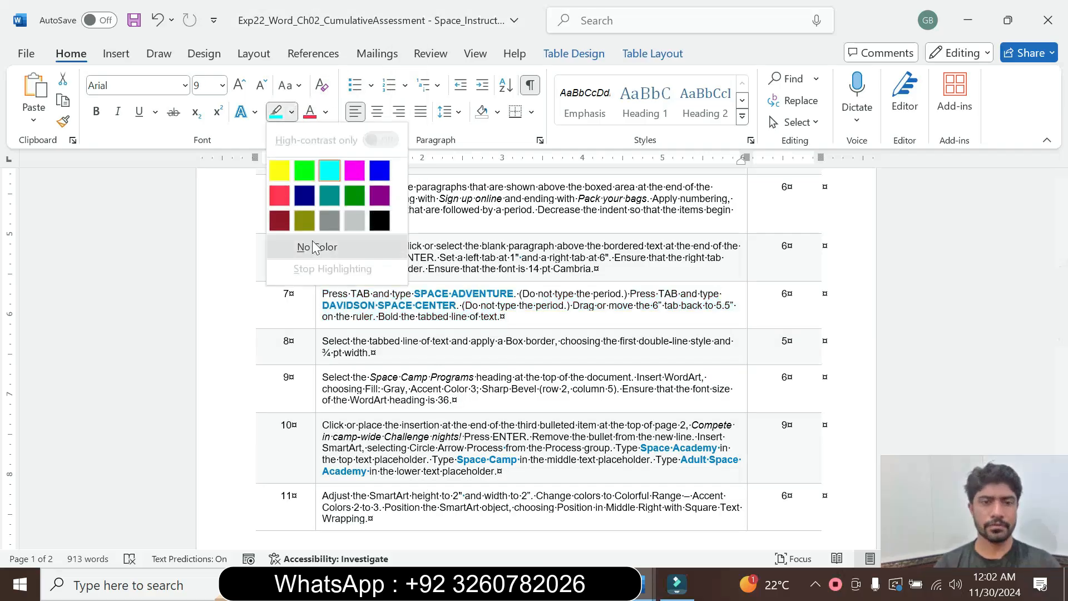
# Set the step 8 text in the instructions table to 16 pt and highlight it in cyan.
pyautogui.click(316, 361)
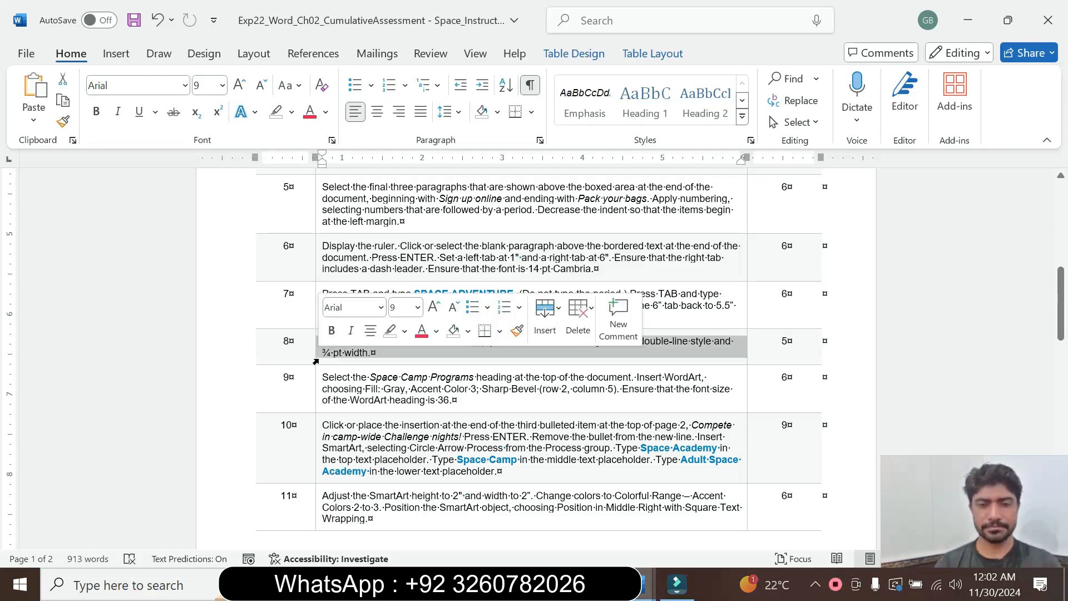
pyautogui.click(417, 307)
pyautogui.click(405, 139)
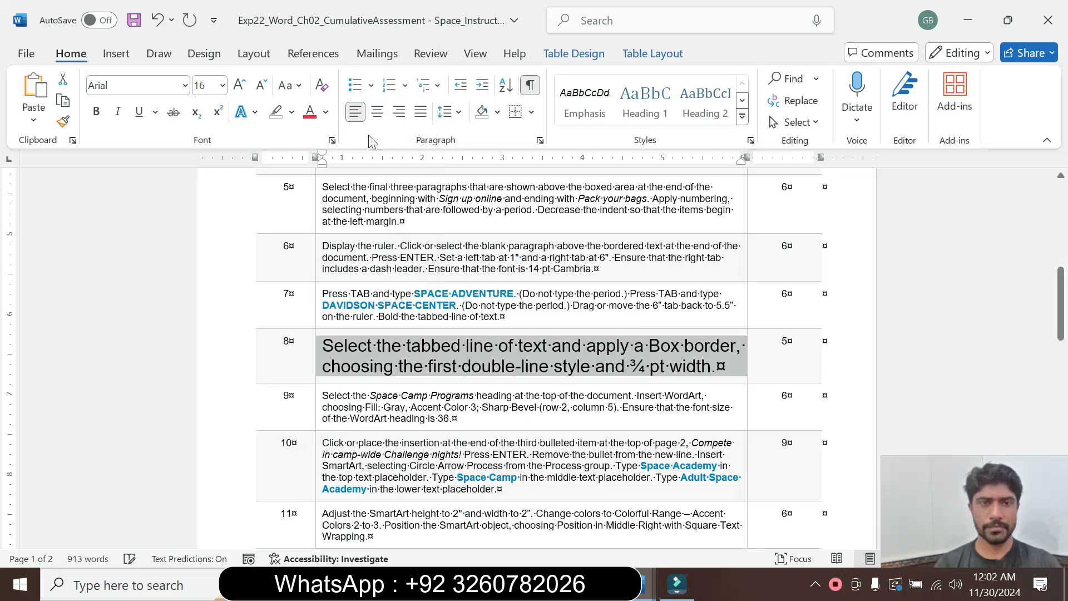
pyautogui.click(291, 112)
pyautogui.click(305, 170)
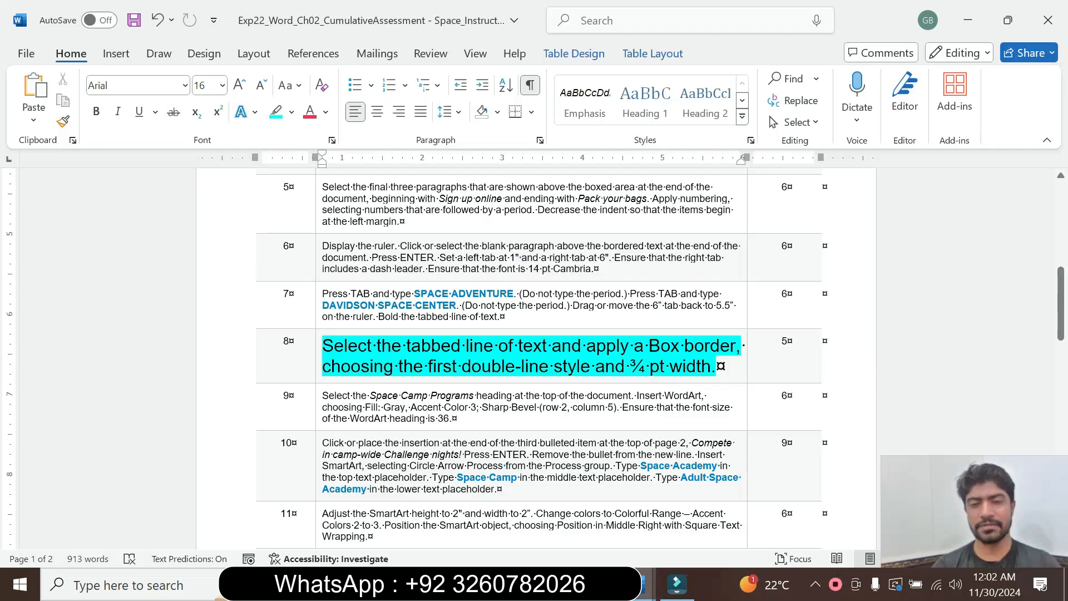
# Review the Box border requirements in instruction step 8 and check the paragraph settings of the selected tabbed line in the space camp document.
pyautogui.moveTo(407, 345); pyautogui.dragTo(516, 347)
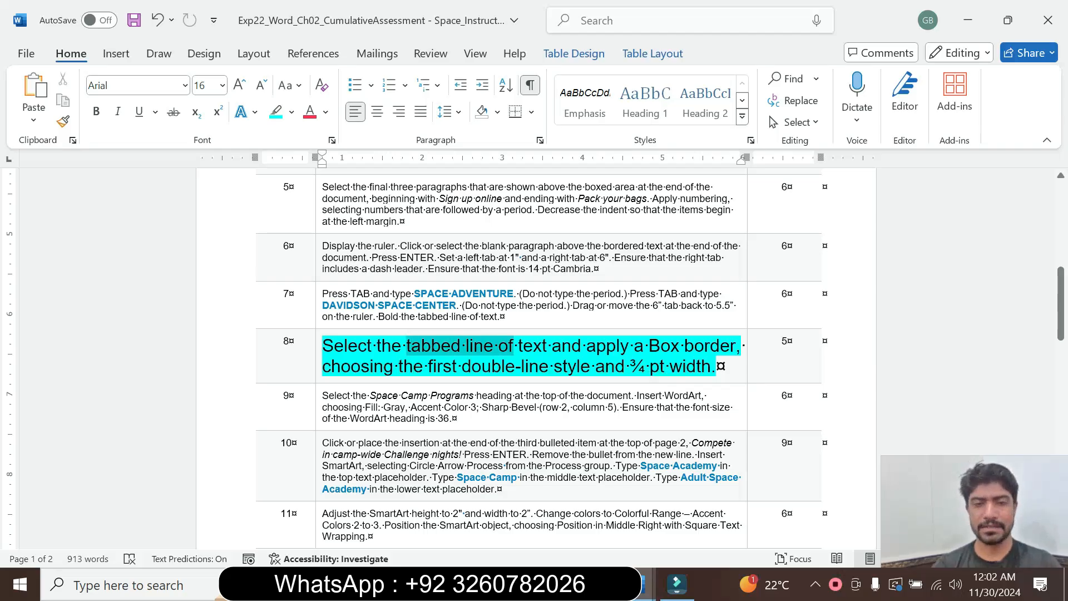
pyautogui.moveTo(639, 591)
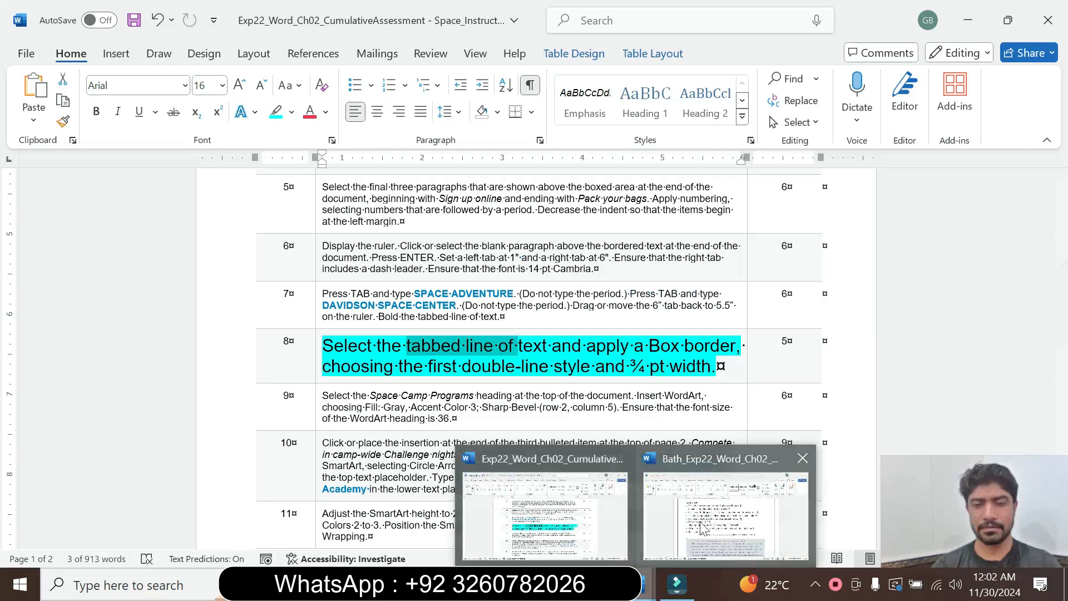
pyautogui.click(708, 512)
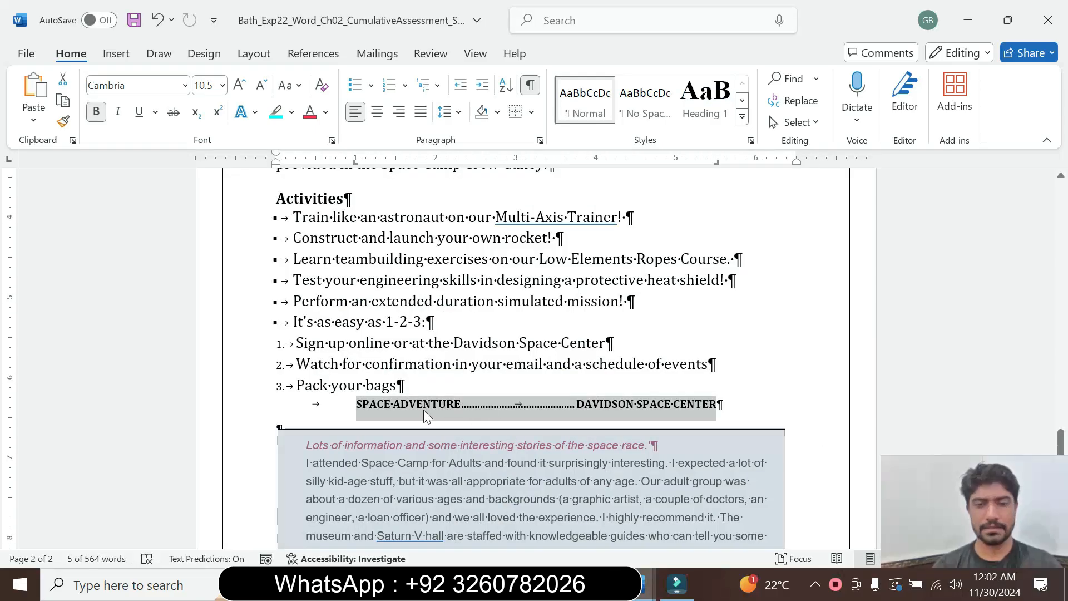
pyautogui.moveTo(646, 587)
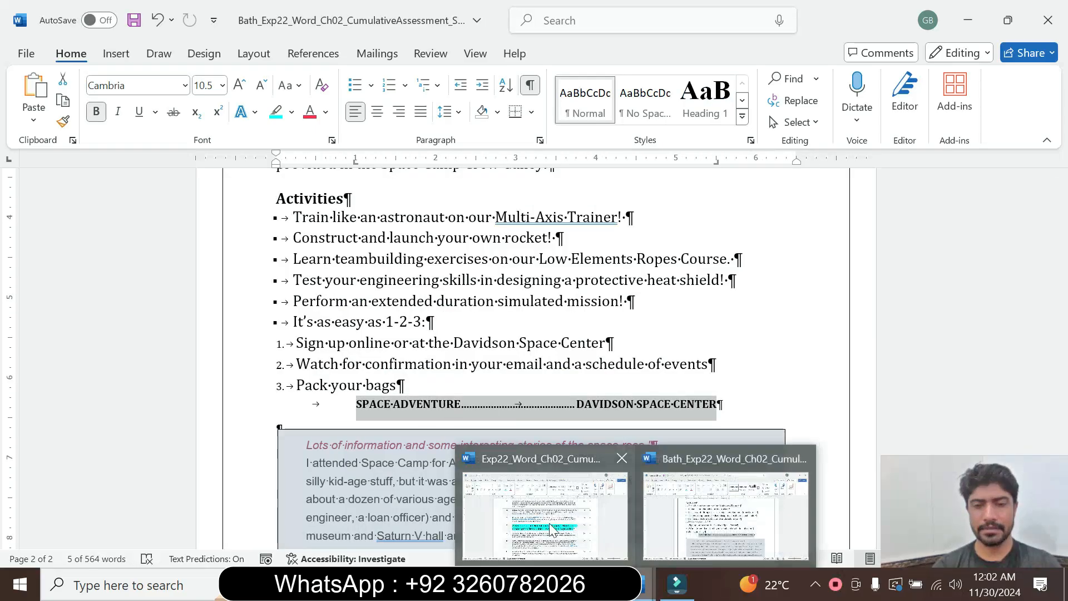
pyautogui.click(551, 529)
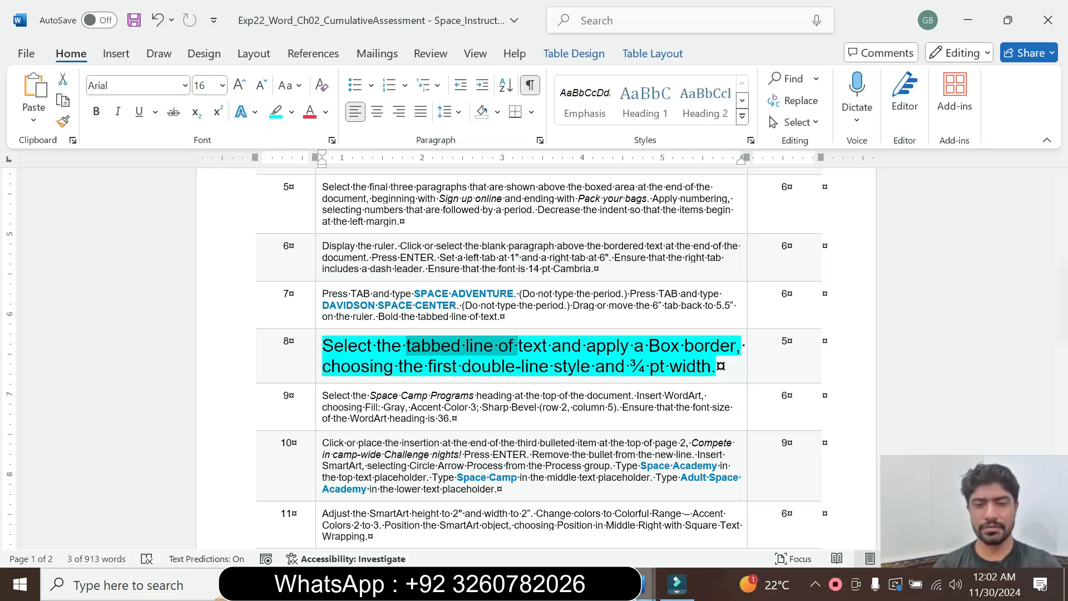
pyautogui.moveTo(645, 587)
pyautogui.click(680, 537)
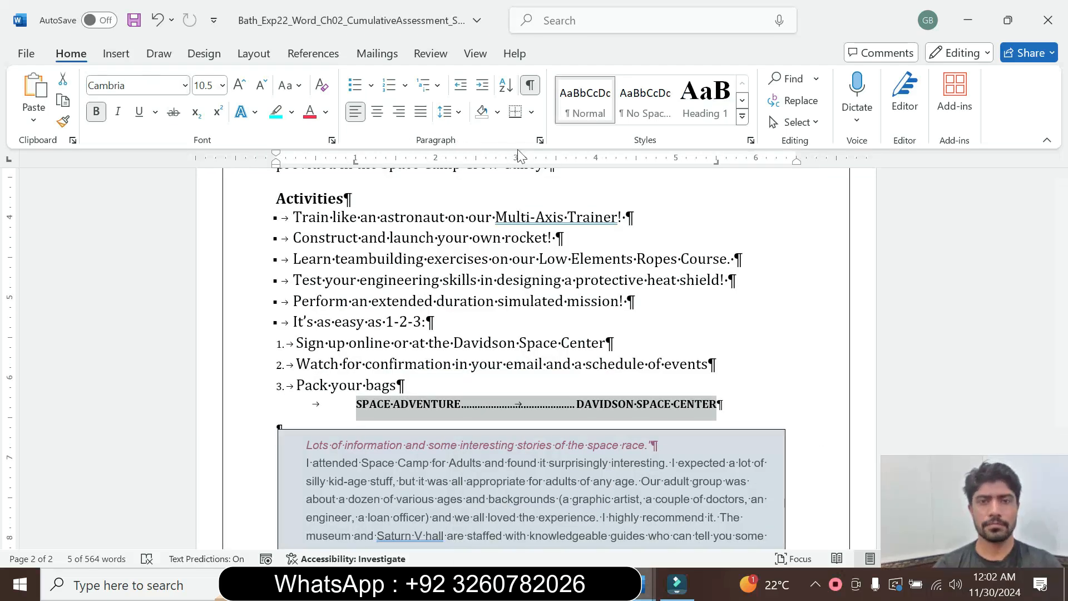
pyautogui.click(539, 140)
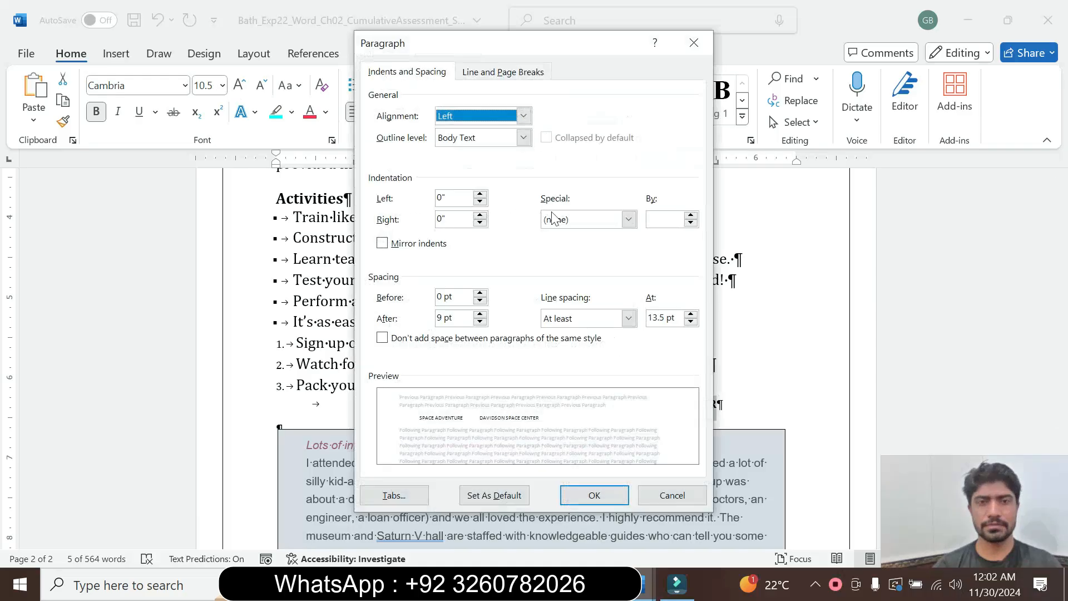
pyautogui.click(662, 493)
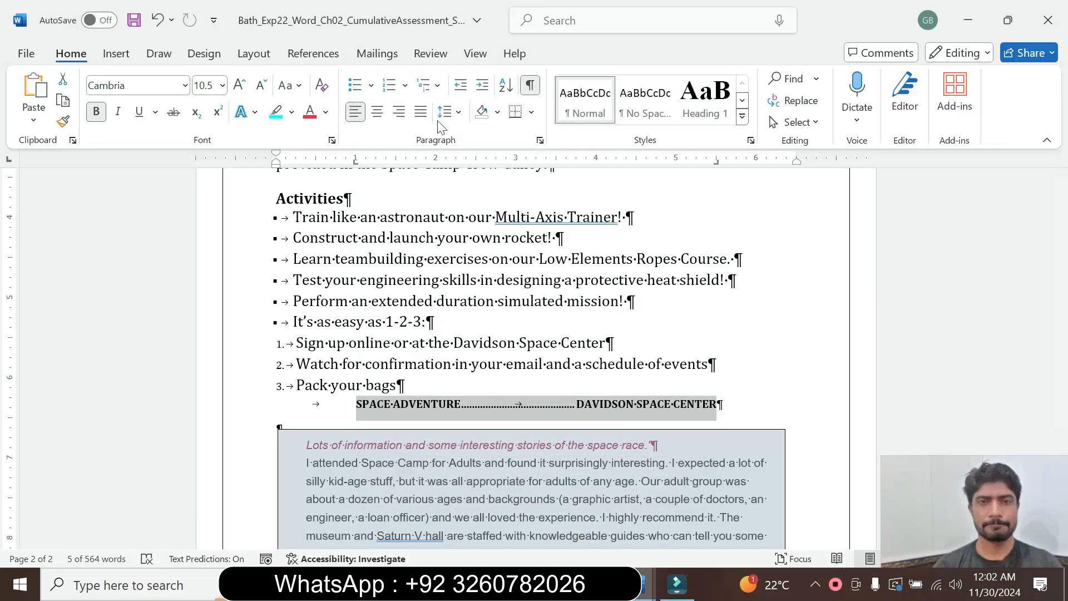
# Reread the Box border requirements in instruction step 8 and return to the space camp document.
pyautogui.moveTo(645, 584)
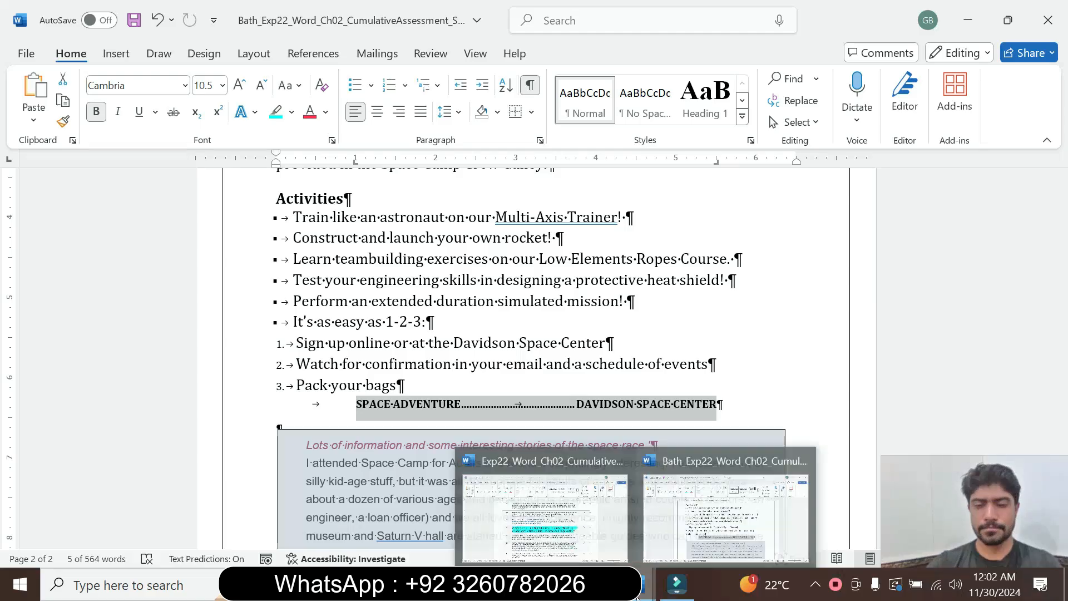
pyautogui.click(729, 501)
pyautogui.press('alt')
pyautogui.click(546, 408)
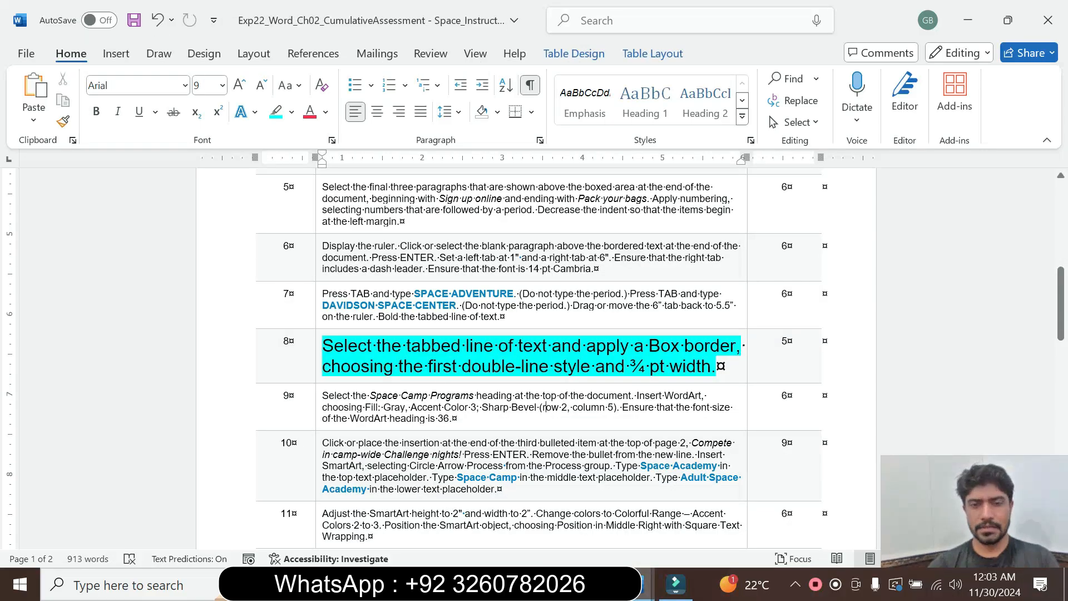
pyautogui.moveTo(441, 346); pyautogui.dragTo(532, 365)
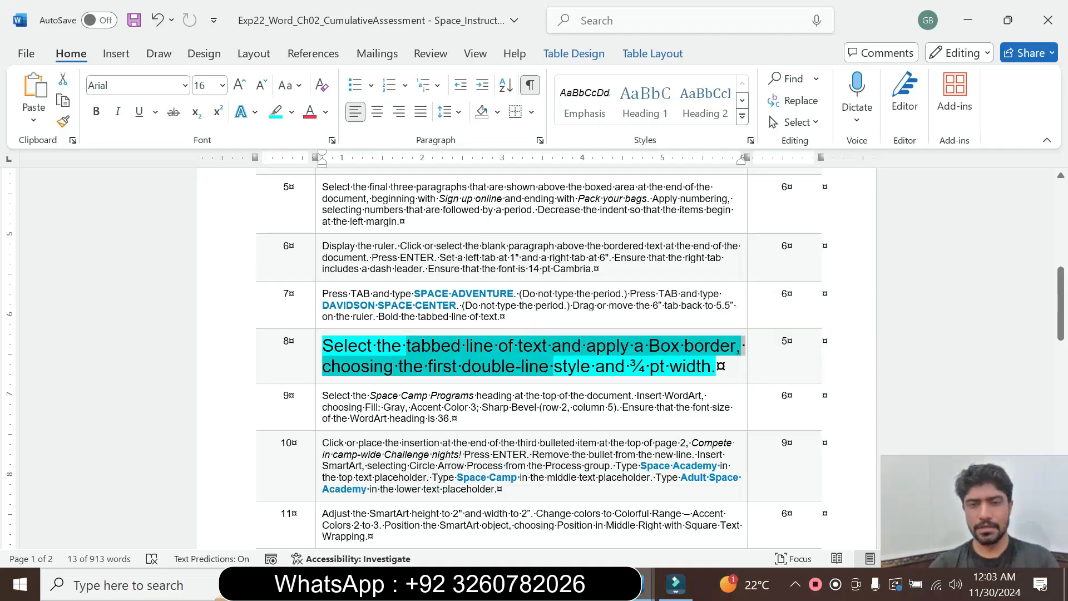
pyautogui.moveTo(646, 584)
pyautogui.click(770, 504)
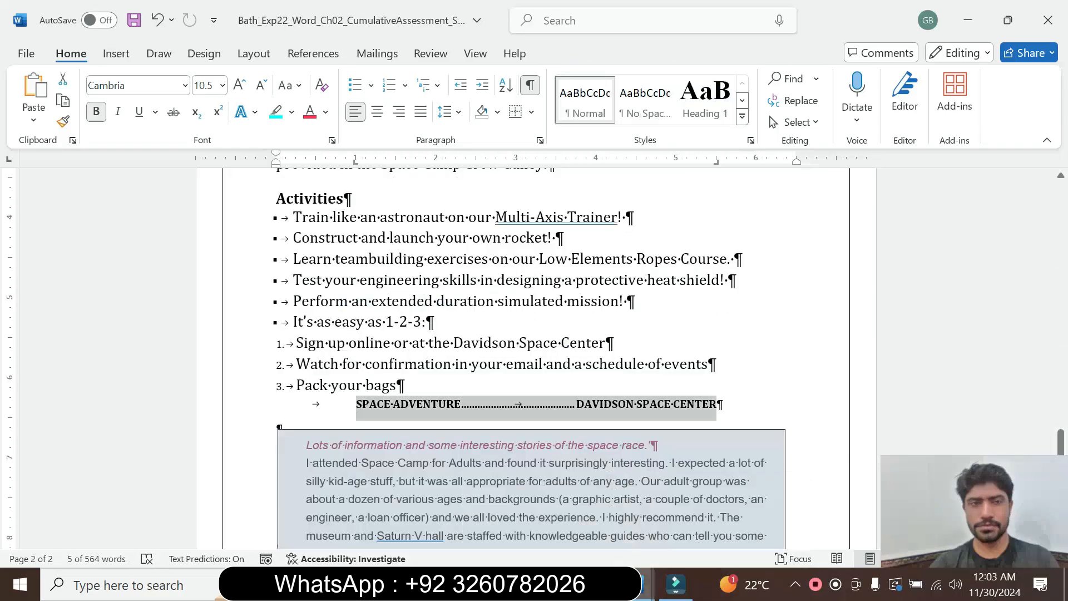
pyautogui.click(186, 56)
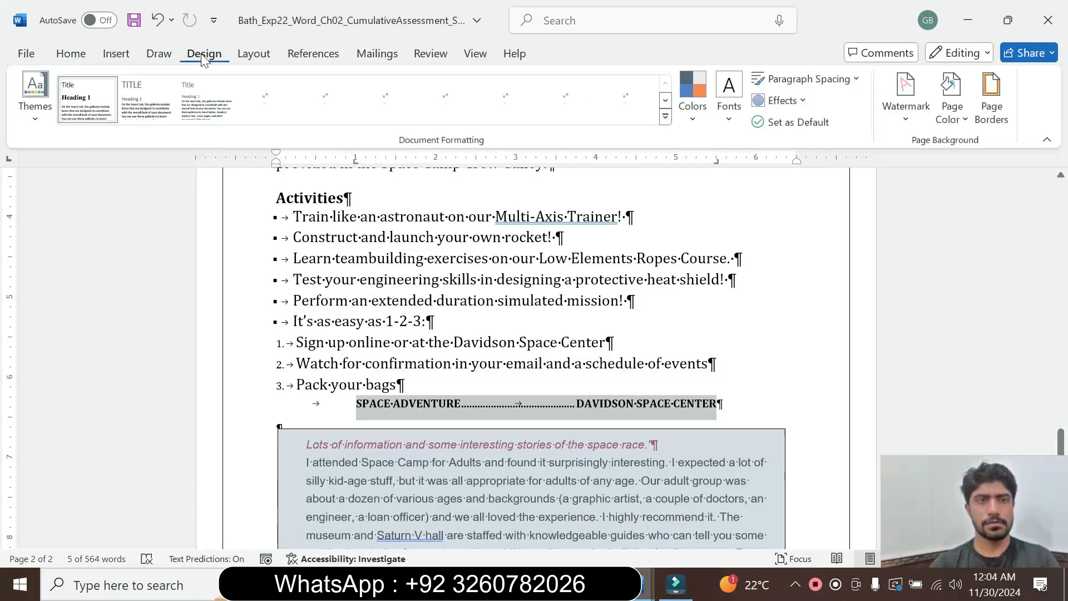
pyautogui.click(116, 54)
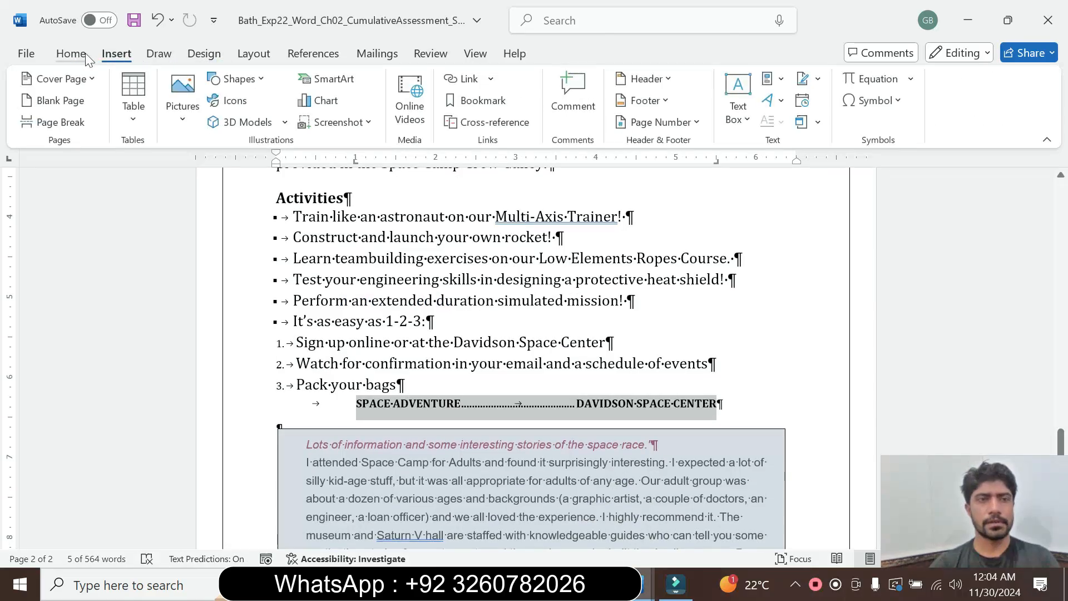
pyautogui.click(70, 54)
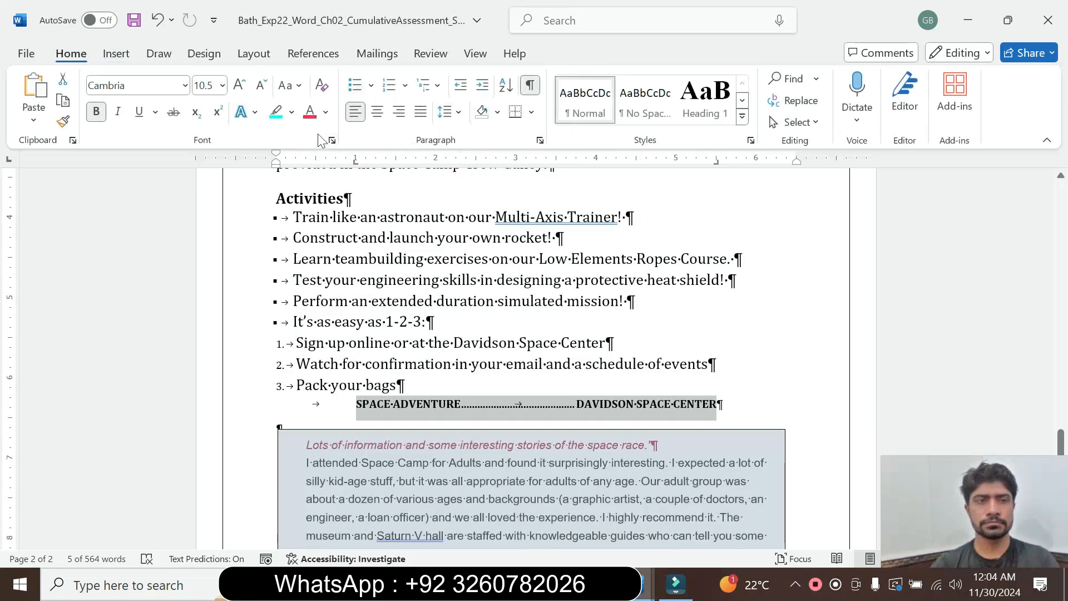
pyautogui.click(540, 140)
pyautogui.click(395, 495)
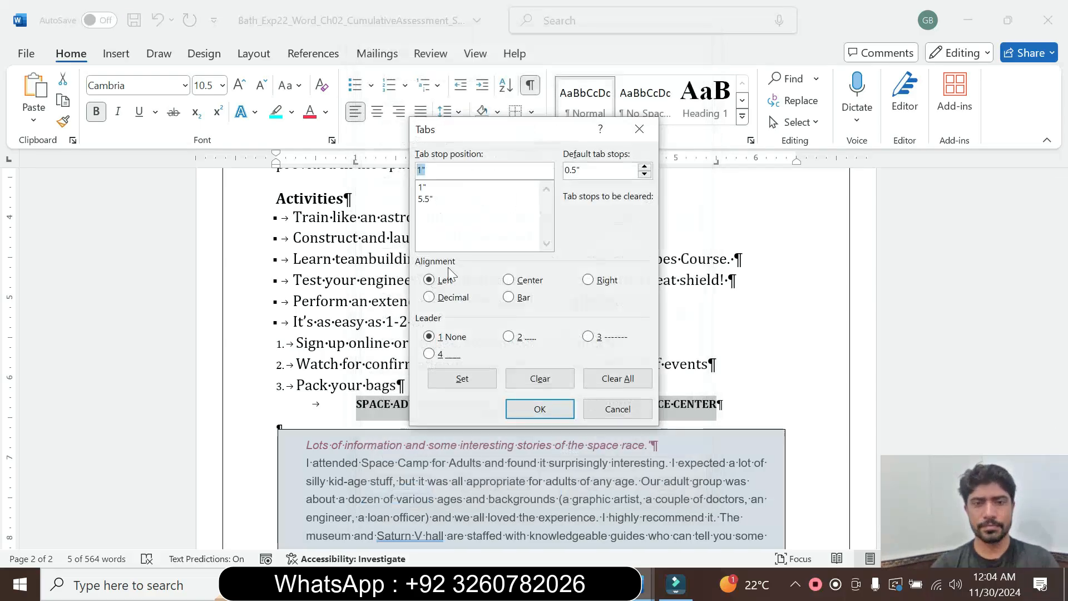
pyautogui.click(624, 413)
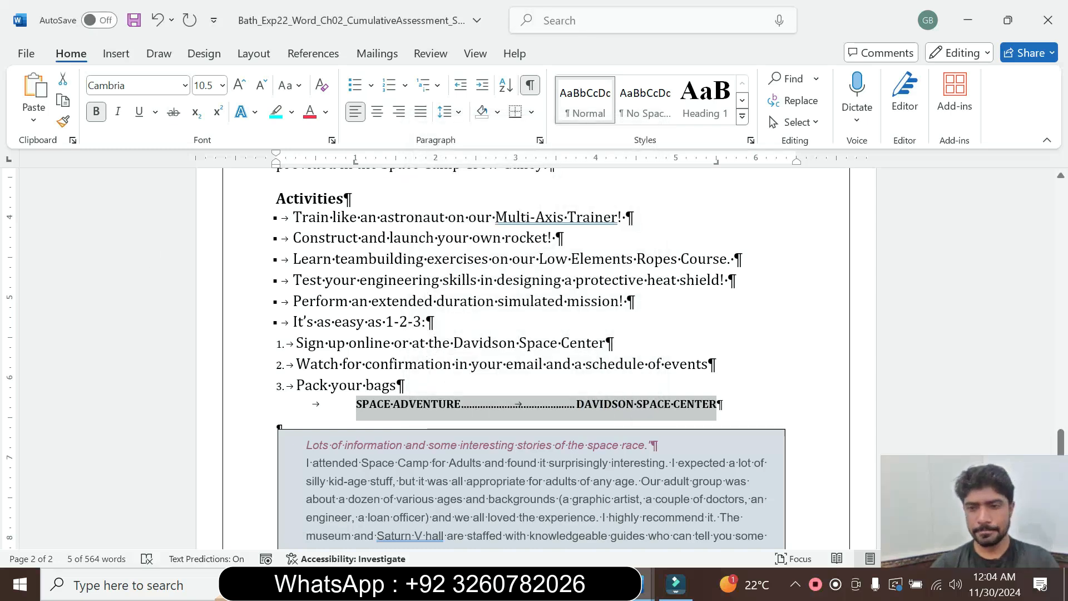
# Recheck instruction step 8 and choose the Box setting in Borders and Shading for the selected SPACE ADVENTURE line.
pyautogui.moveTo(646, 585)
pyautogui.click(546, 532)
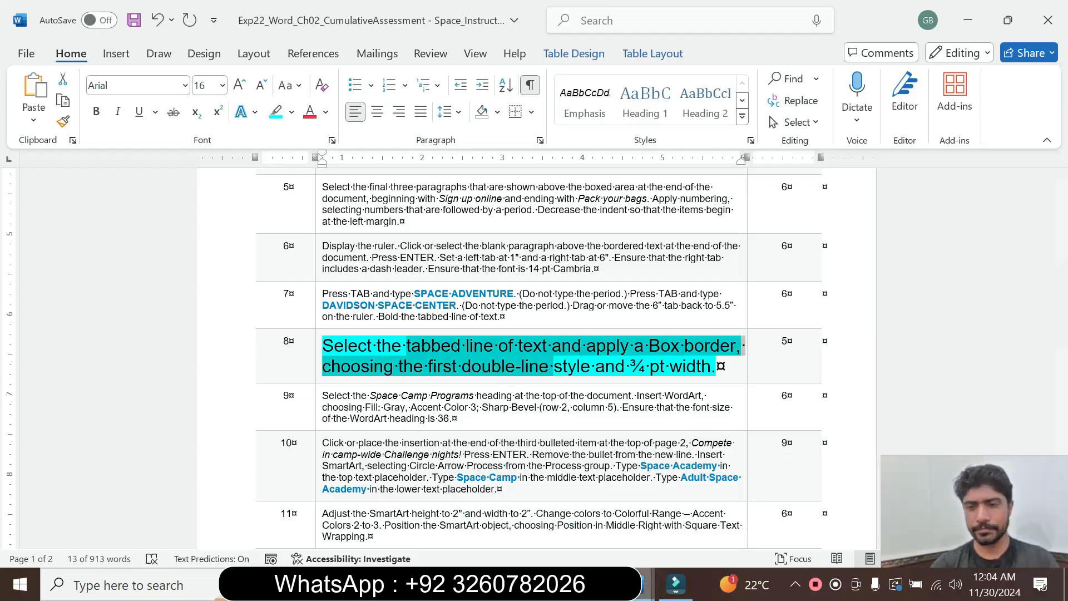
pyautogui.moveTo(649, 585)
pyautogui.click(680, 499)
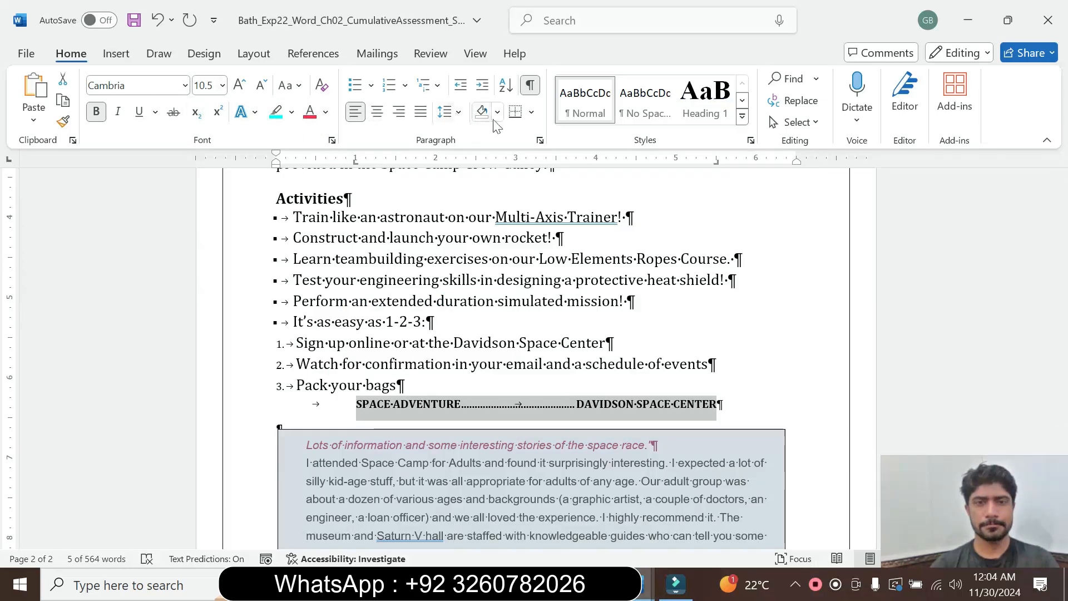
pyautogui.click(532, 113)
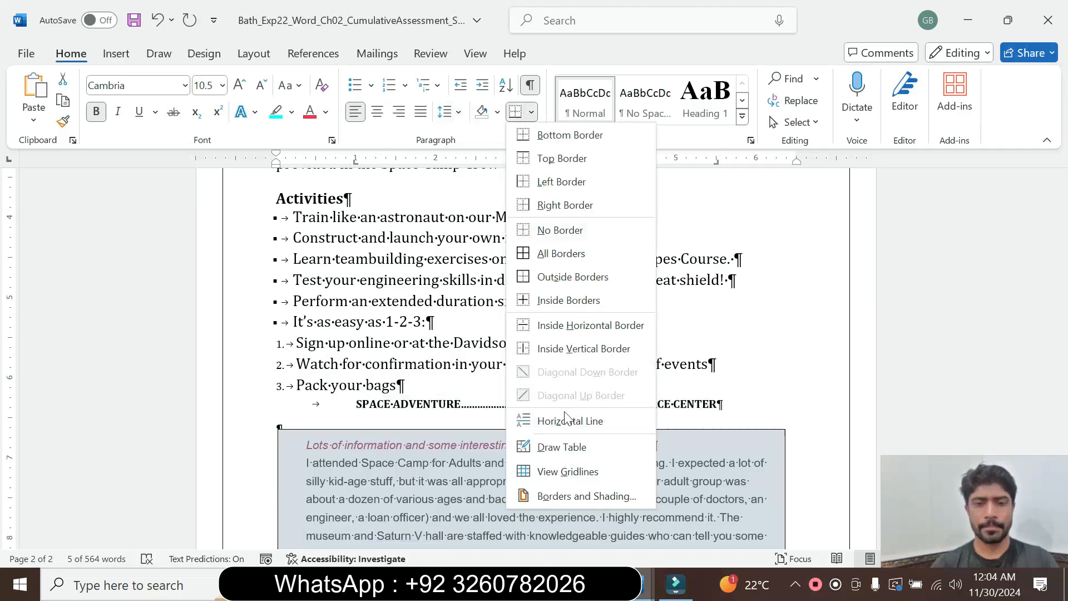
pyautogui.click(562, 496)
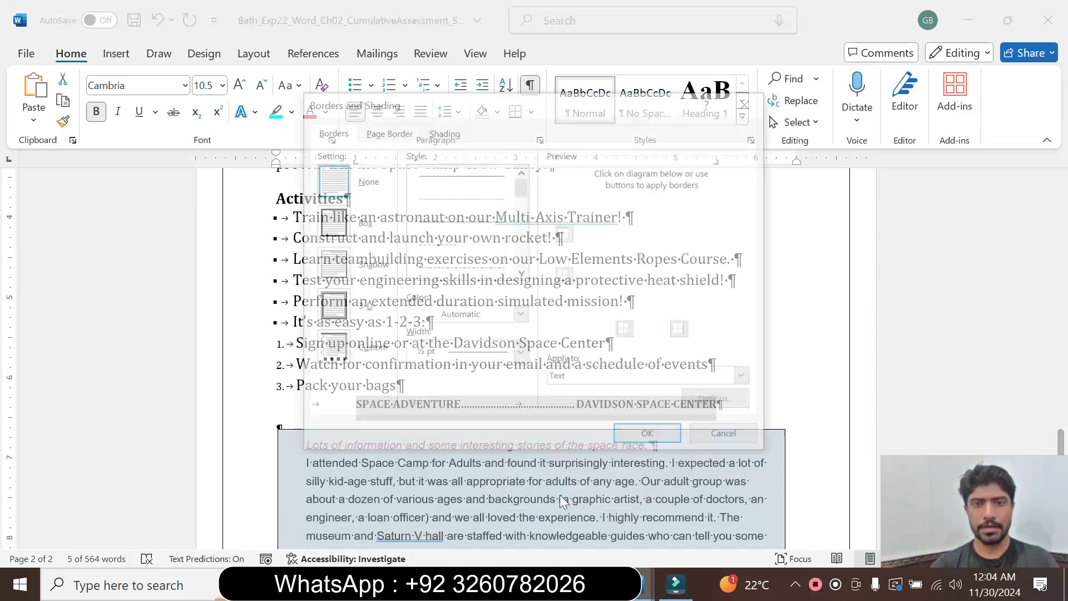
pyautogui.click(343, 223)
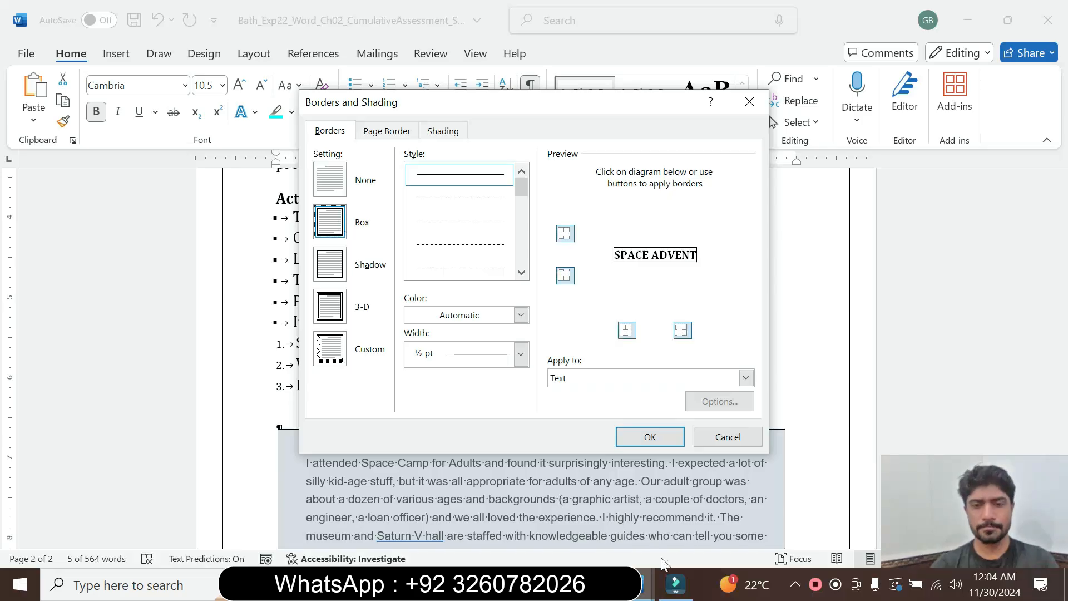
# Check the border style required by instruction step 8 and choose the first double-line style for the Box border.
pyautogui.moveTo(646, 584)
pyautogui.click(537, 501)
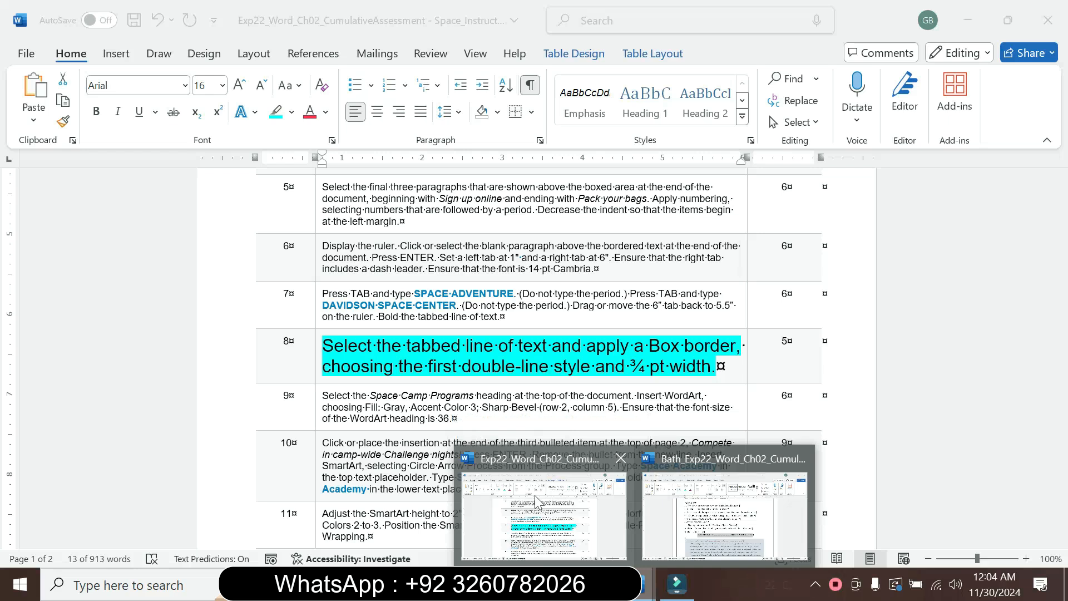
pyautogui.click(695, 504)
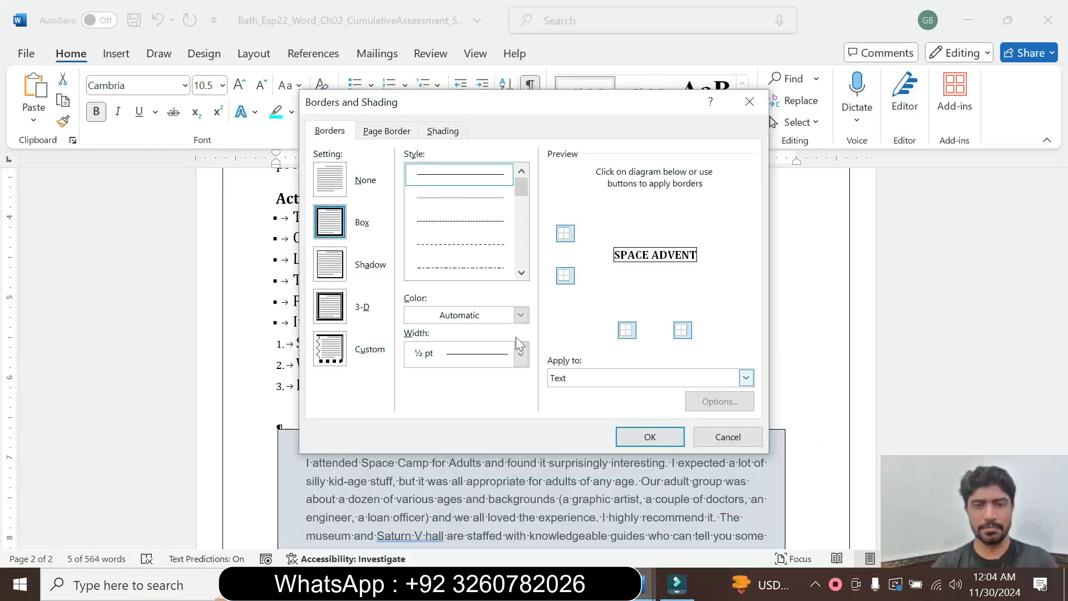
pyautogui.click(522, 272)
pyautogui.click(521, 272)
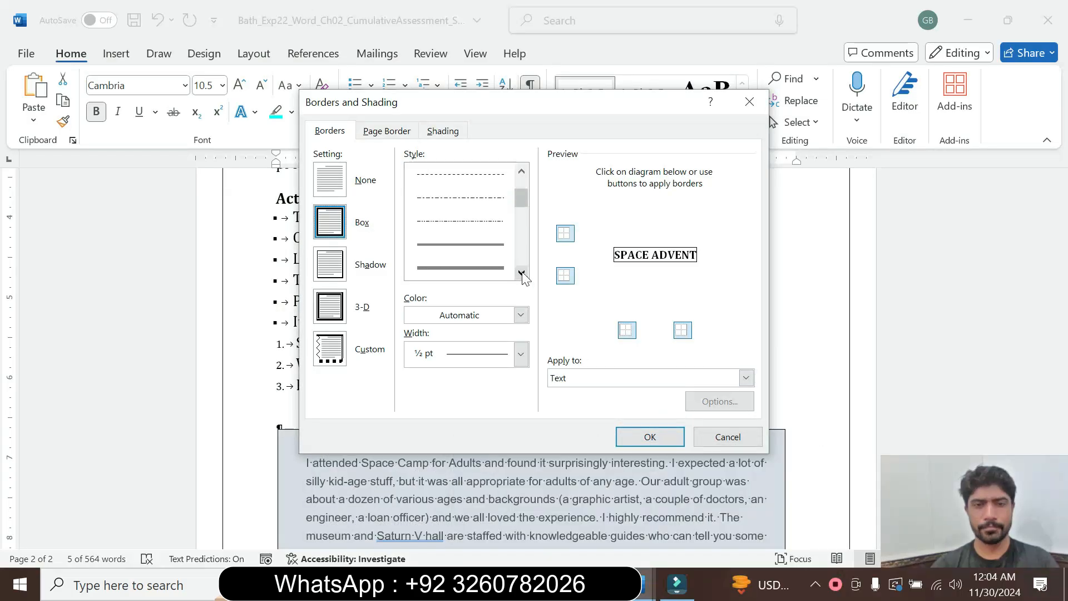
pyautogui.click(483, 257)
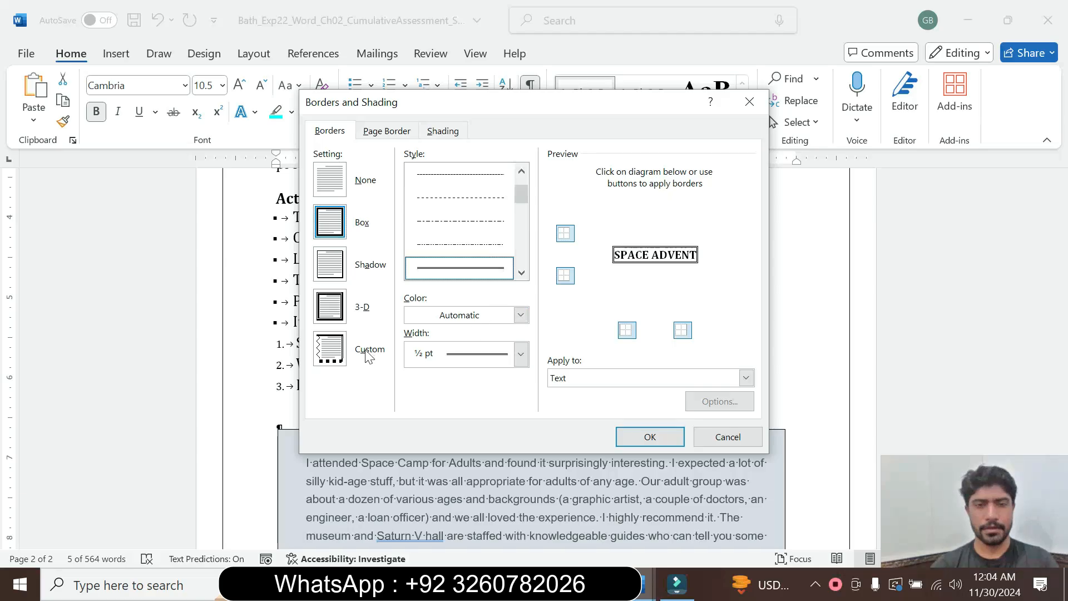
# Check the required border width in the instructions, set it to ¾ pt, and apply the Box border to the tabbed line.
pyautogui.moveTo(643, 593)
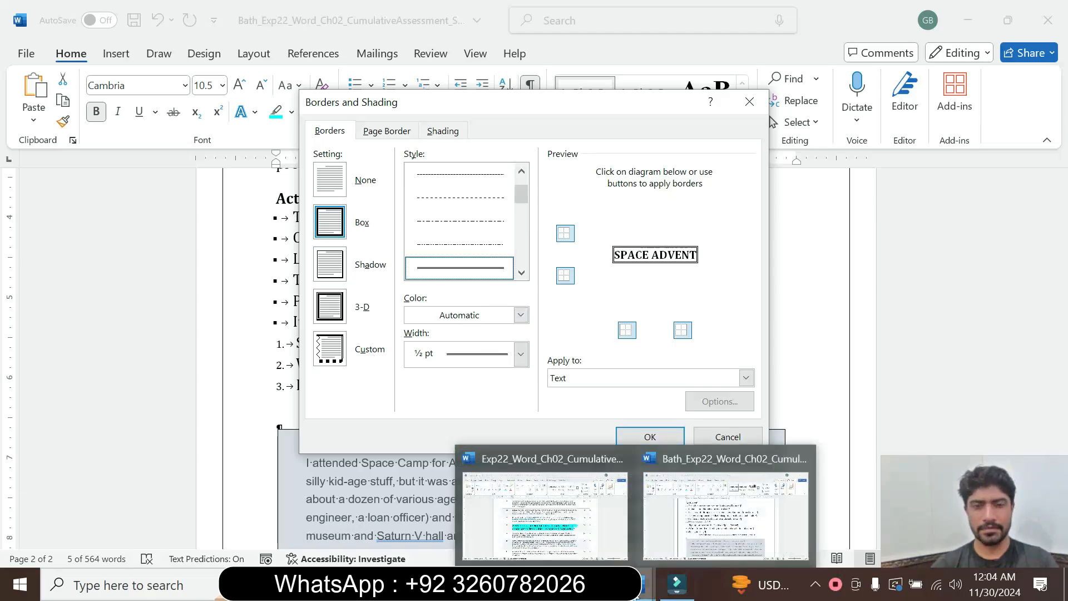
pyautogui.click(507, 508)
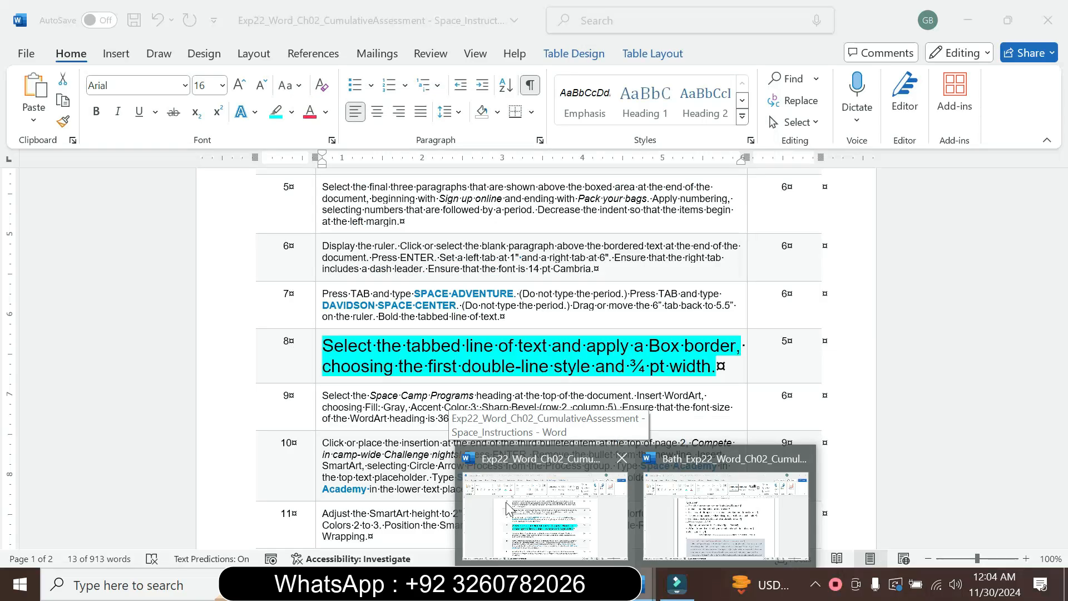
pyautogui.click(644, 499)
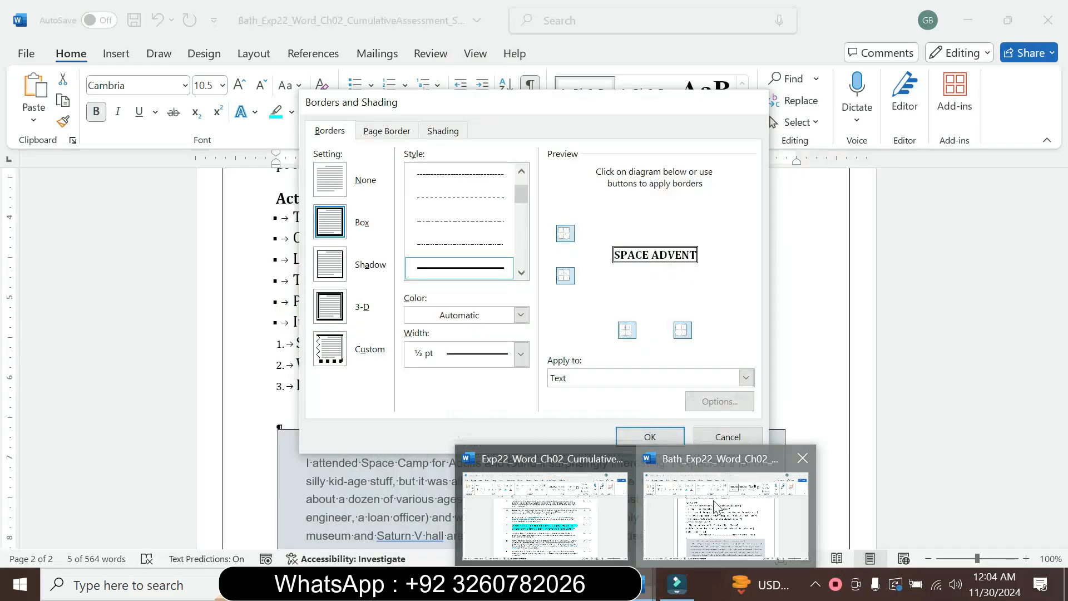
pyautogui.click(520, 315)
pyautogui.click(530, 293)
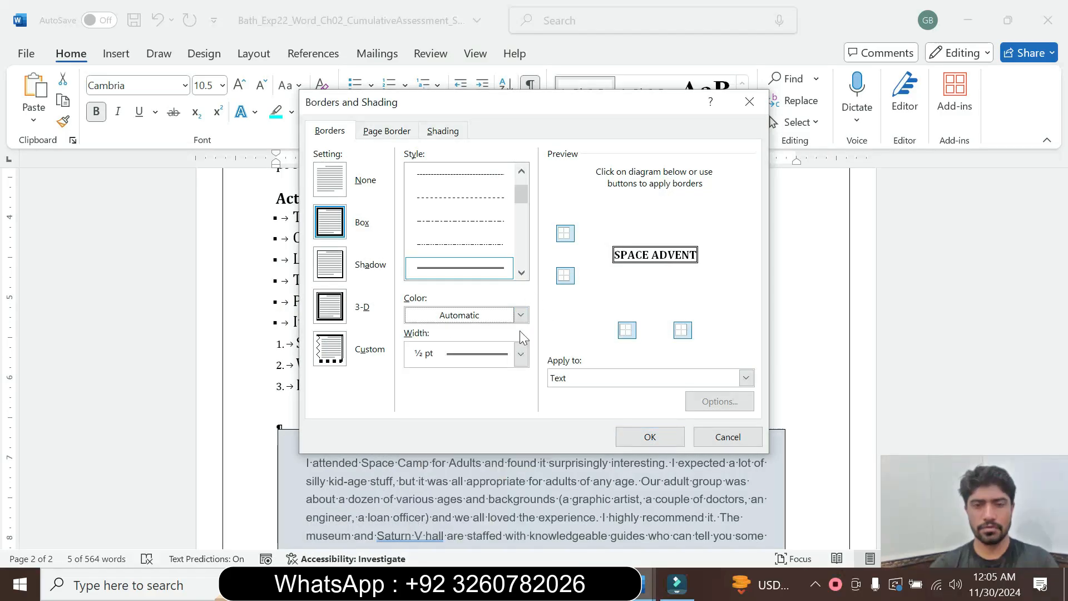
pyautogui.click(521, 356)
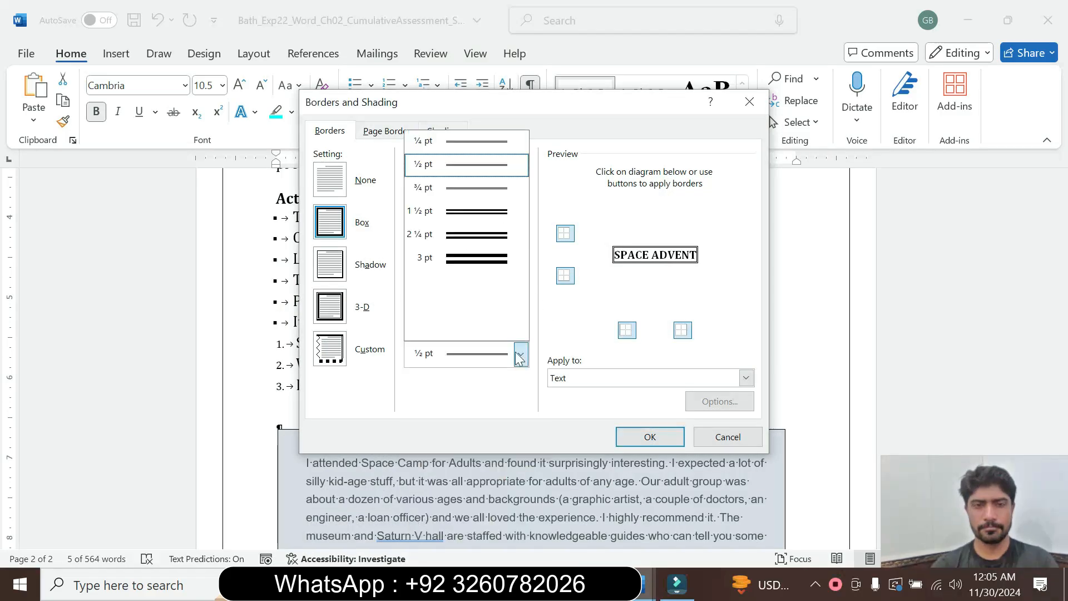
pyautogui.click(466, 188)
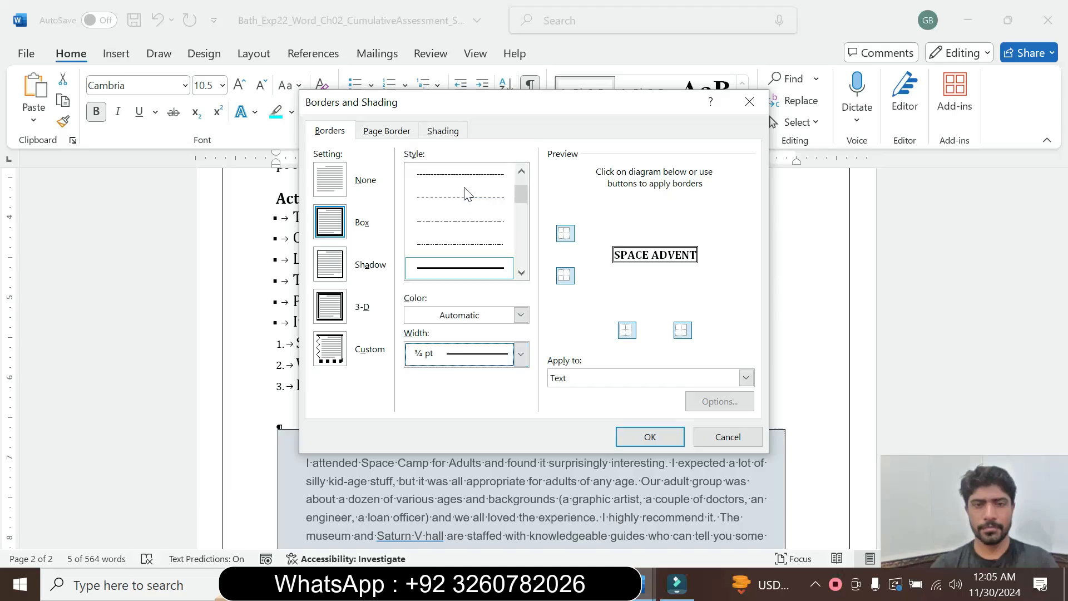
pyautogui.click(651, 437)
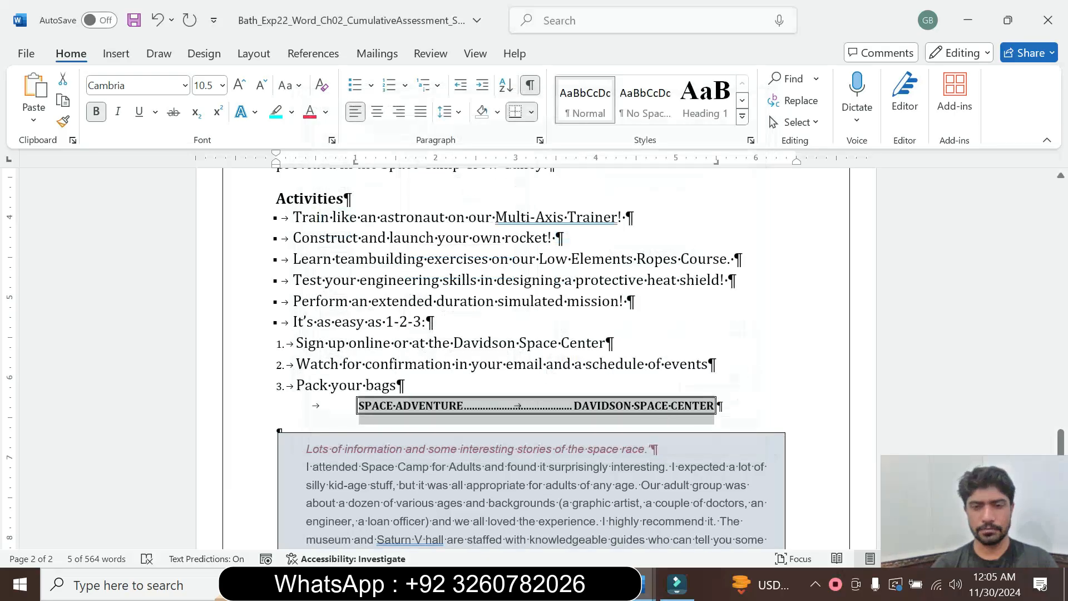
pyautogui.click(582, 364)
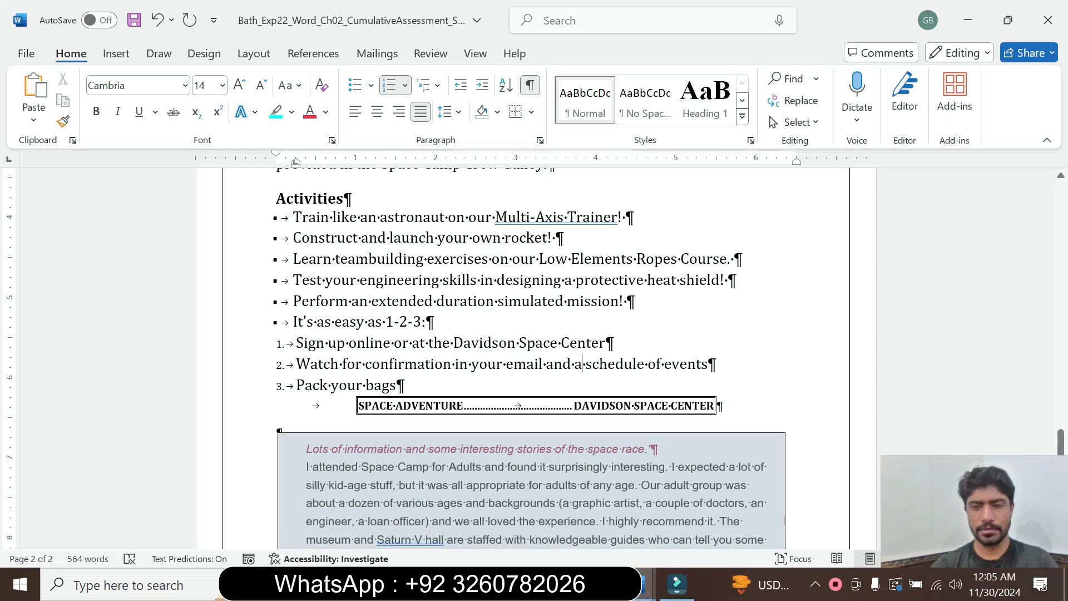
# Set the step 8 text in the instructions table to 9 pt and remove its highlight.
pyautogui.moveTo(645, 584)
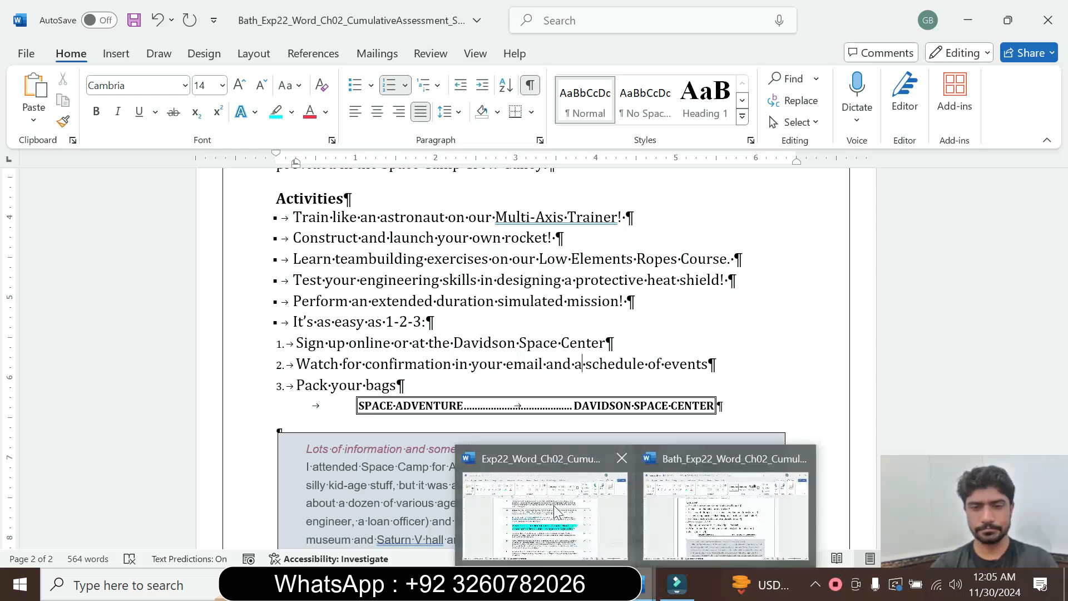
pyautogui.click(554, 511)
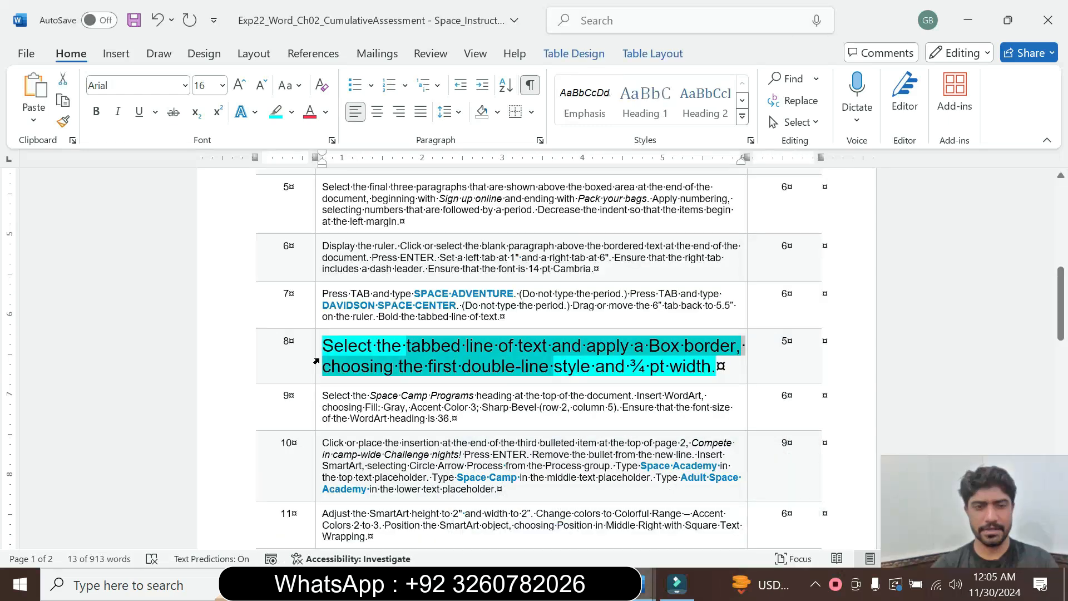
pyautogui.moveTo(316, 362); pyautogui.dragTo(315, 362)
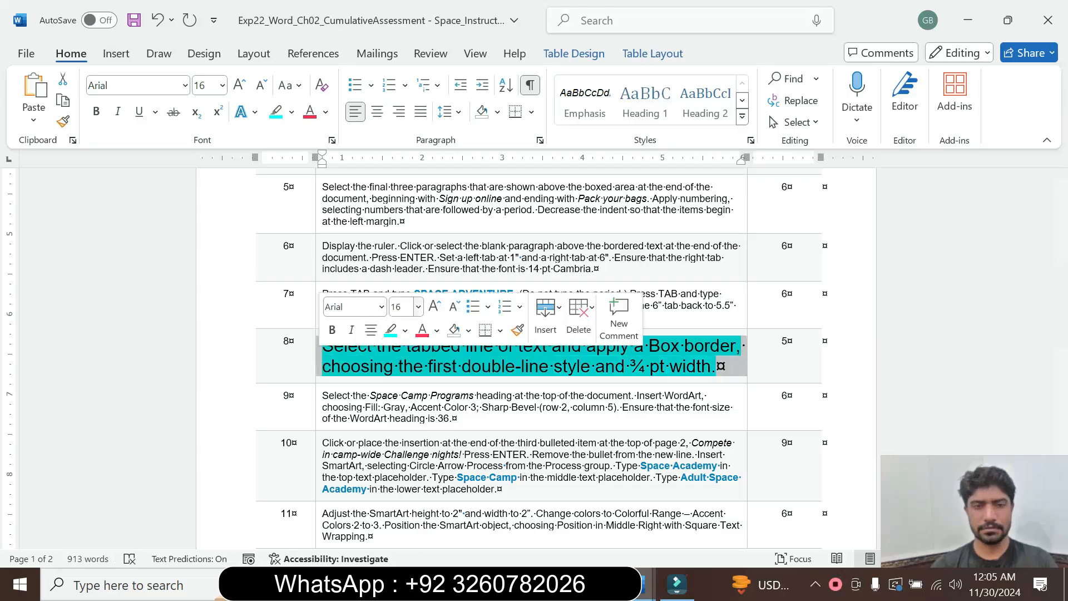
pyautogui.click(418, 308)
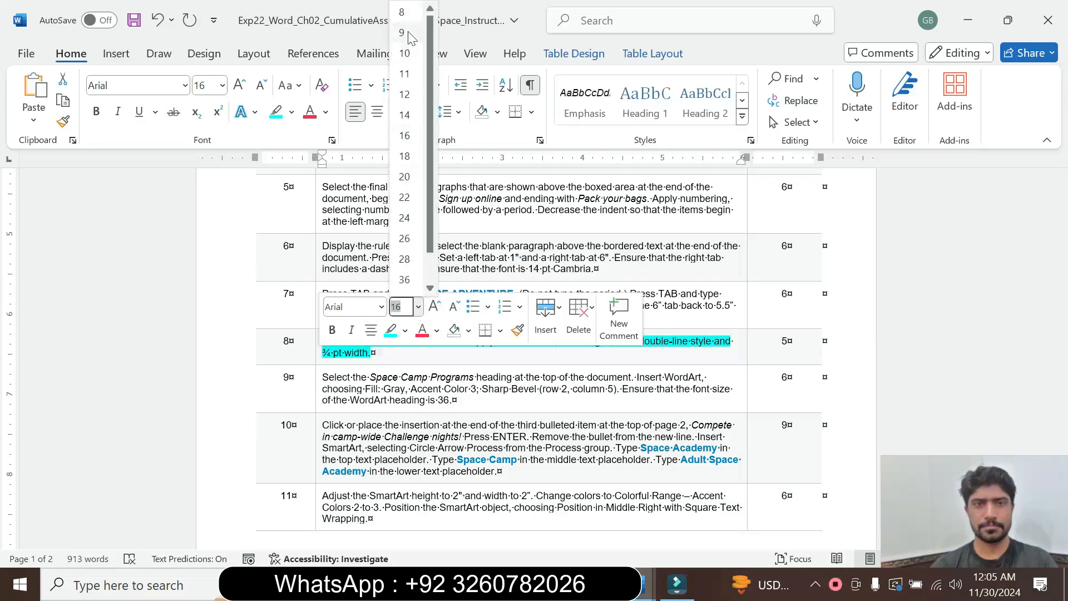
pyautogui.click(410, 38)
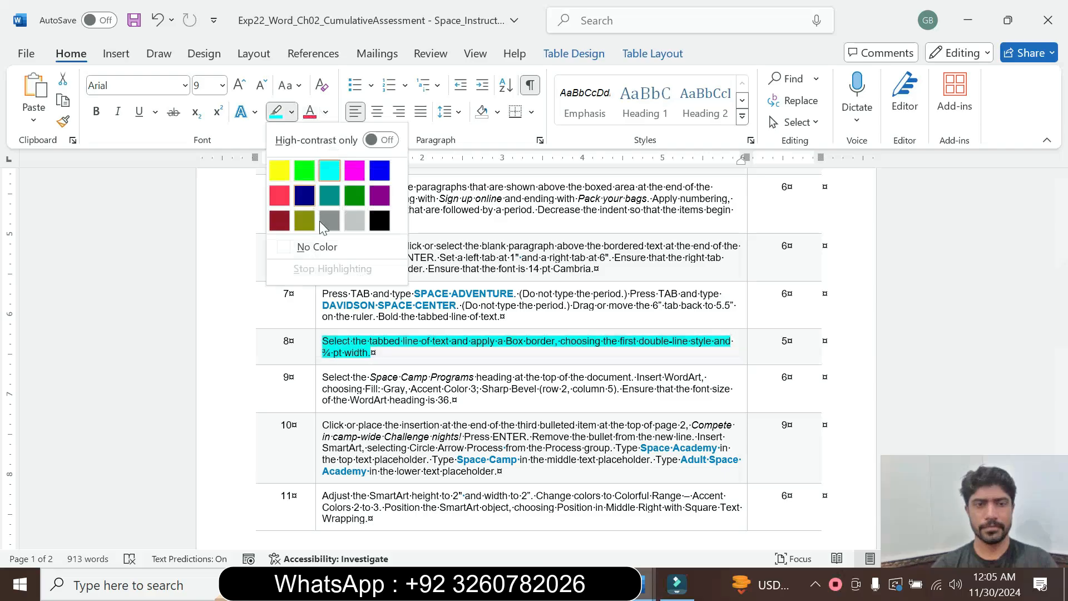
pyautogui.click(312, 246)
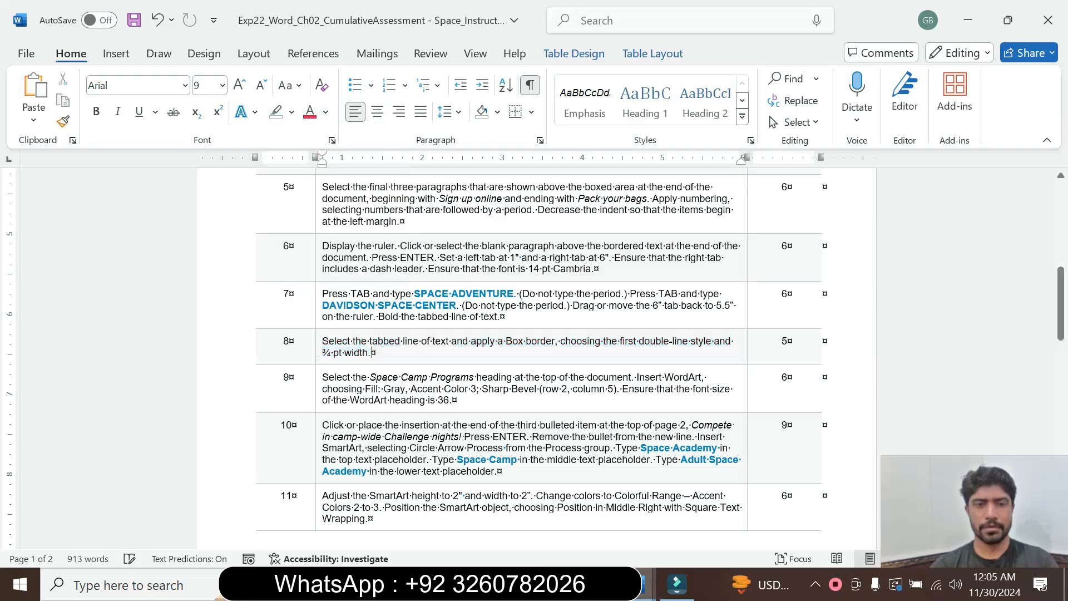
# Enlarge the step 9 text in the instructions table to 14 pt and highlight it in turquoise.
pyautogui.click(317, 401)
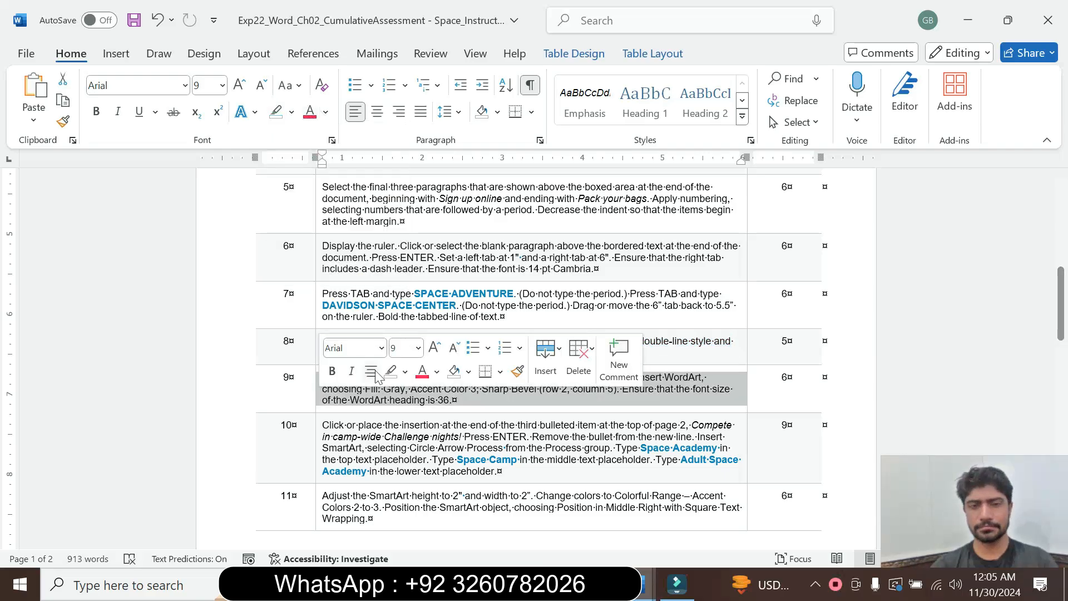
pyautogui.click(418, 348)
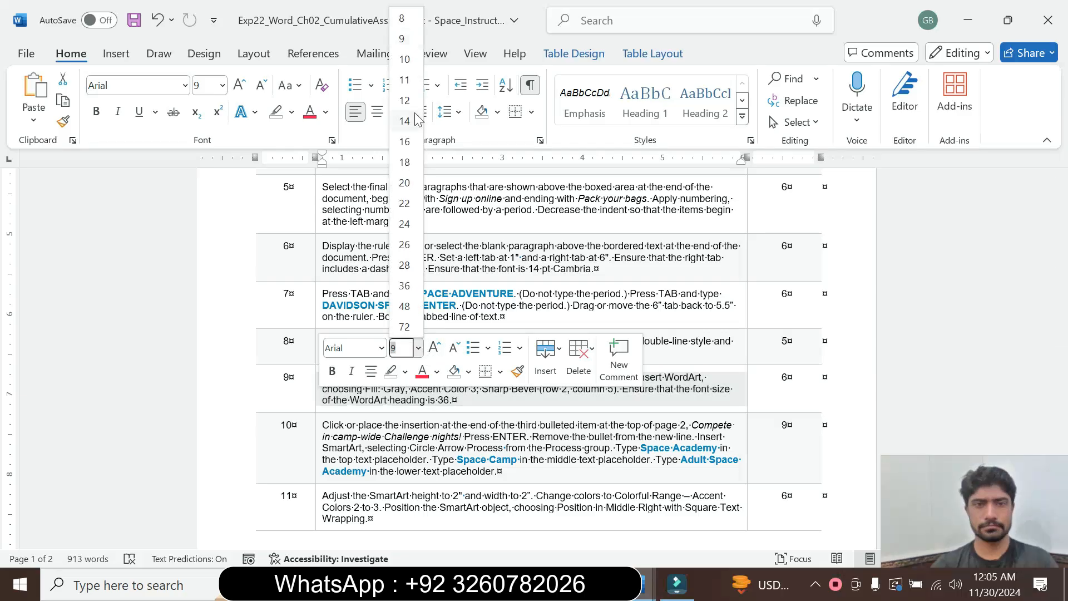
pyautogui.click(404, 129)
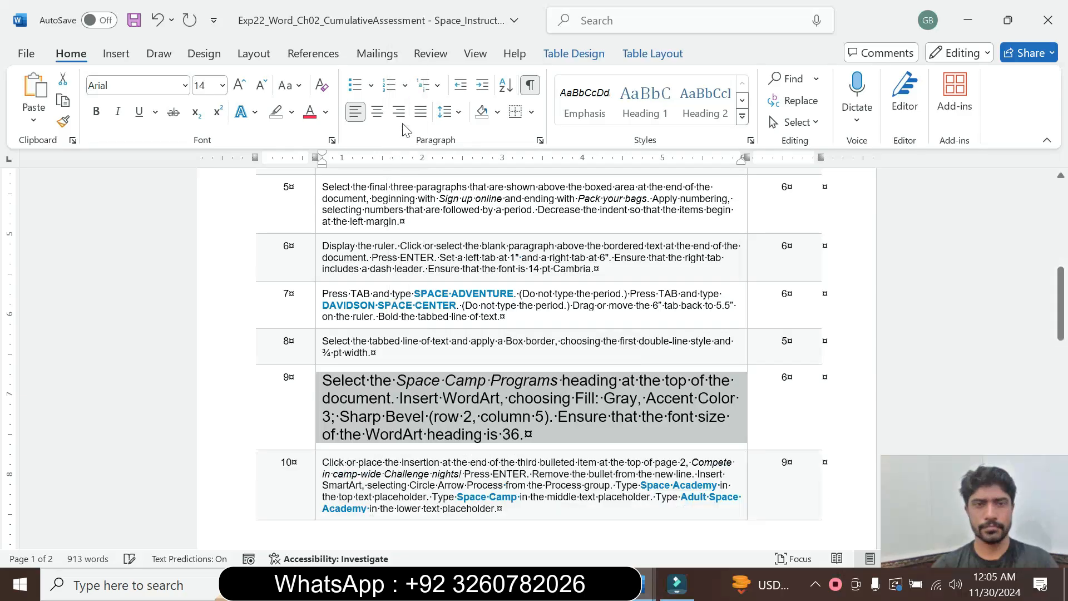
pyautogui.click(292, 112)
pyautogui.click(331, 174)
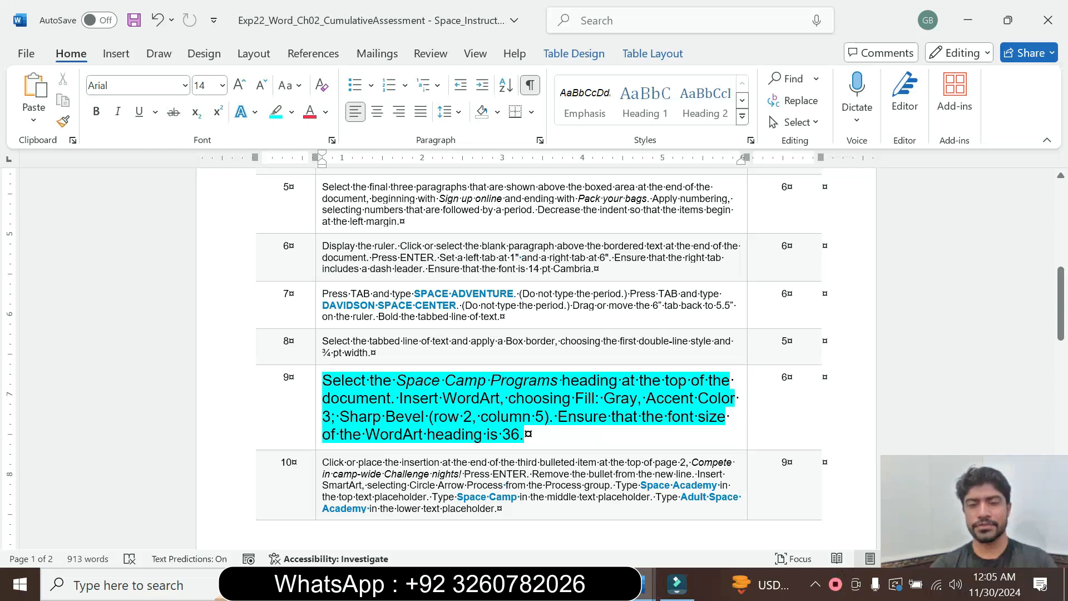
pyautogui.moveTo(1061, 304)
pyautogui.mouseDown()
pyautogui.moveTo(1066, 473)
pyautogui.moveTo(1066, 319)
pyautogui.mouseUp()
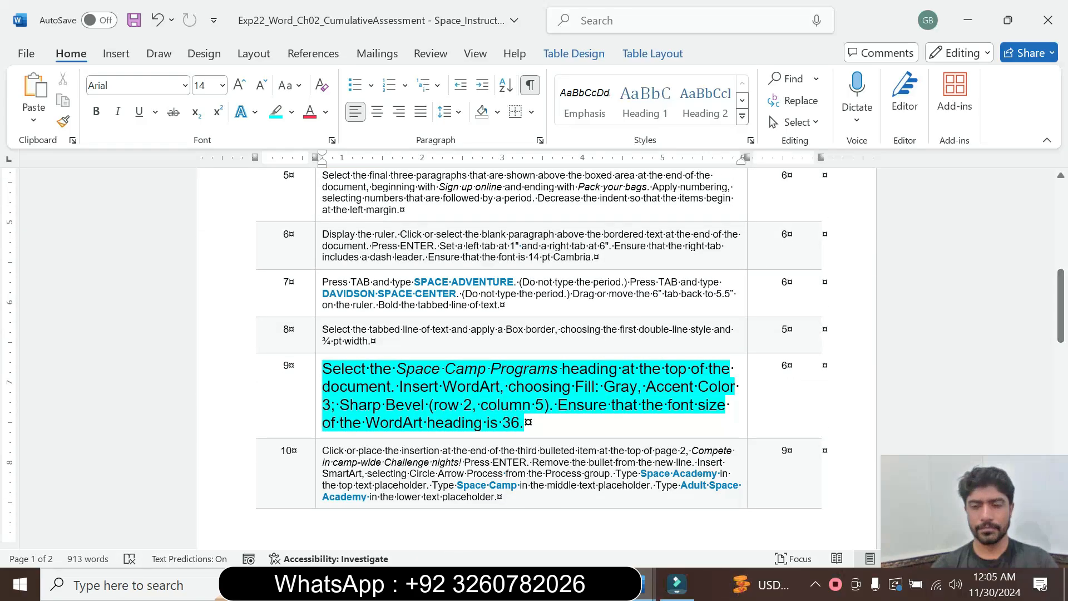
# Check which heading instruction step 9 names and select the SPACE CAMP PROGRAMS heading at the top of the space camp document.
pyautogui.click(455, 371)
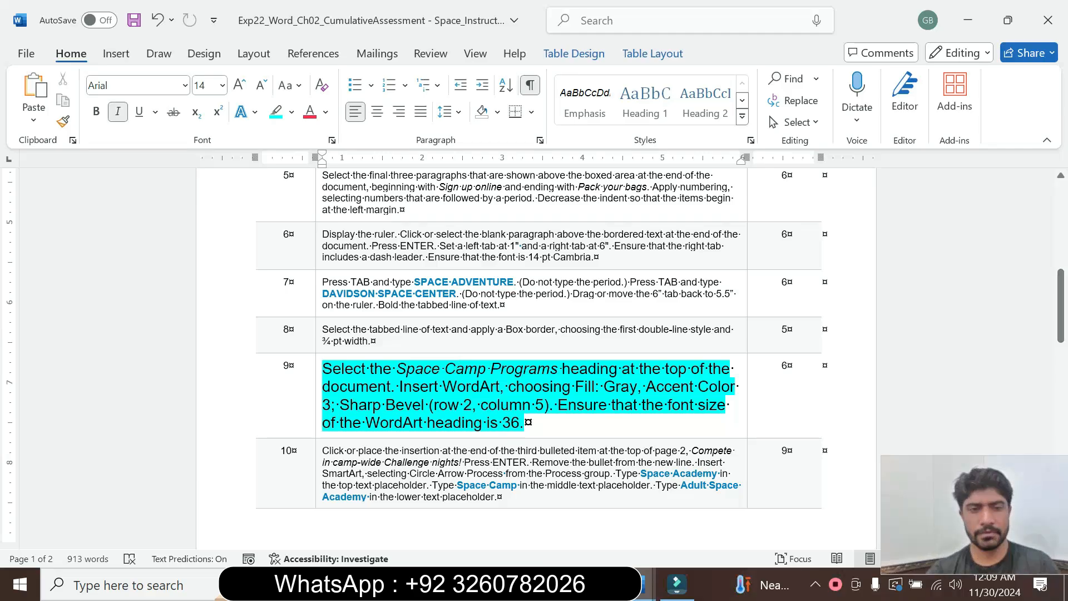
pyautogui.moveTo(396, 388); pyautogui.dragTo(532, 375)
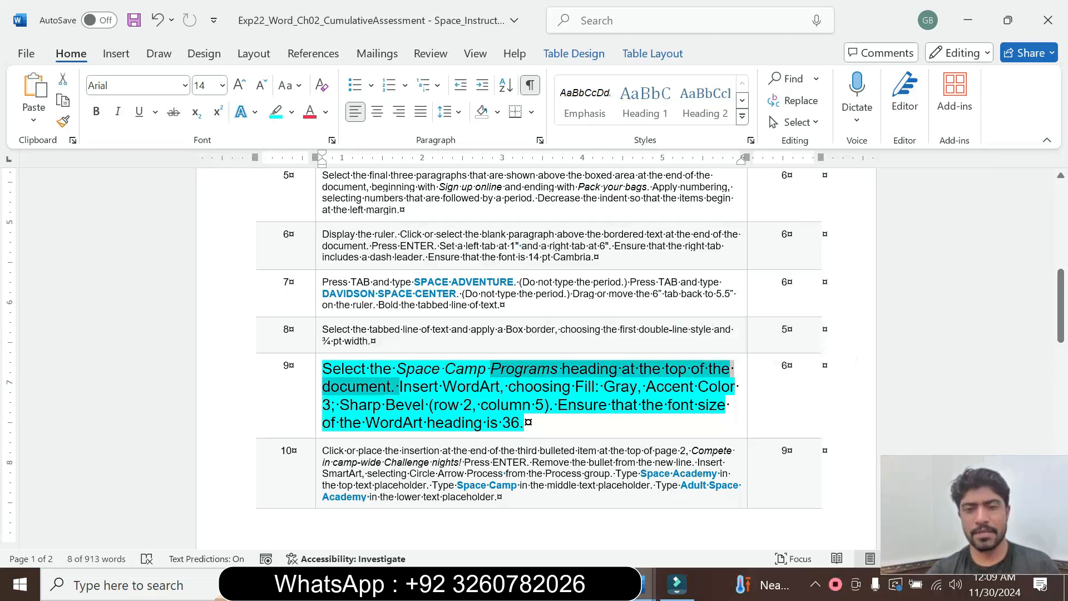
pyautogui.moveTo(617, 584)
pyautogui.click(672, 515)
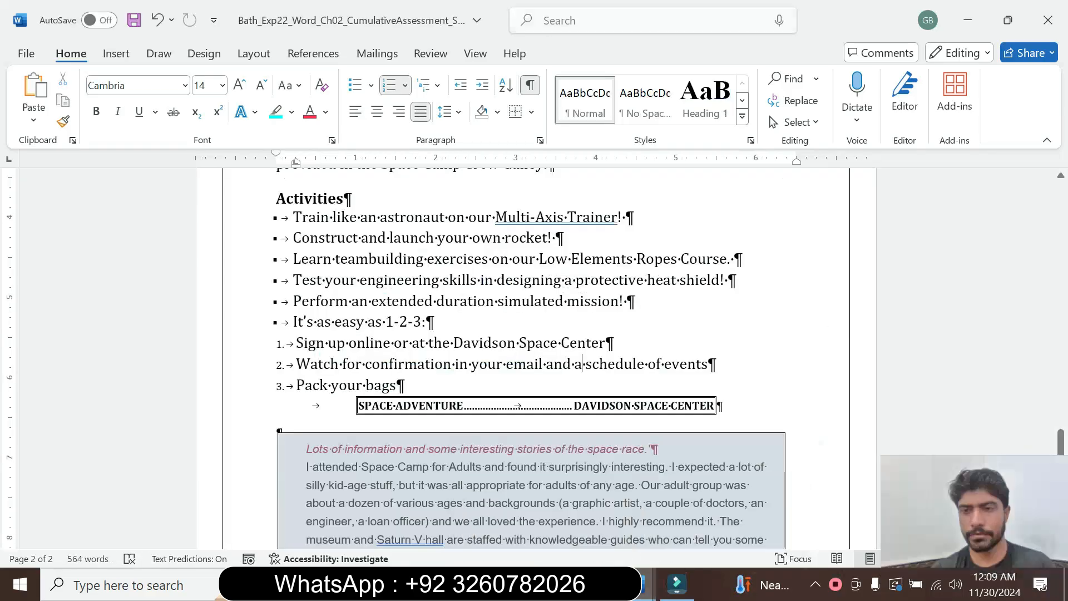
pyautogui.moveTo(1063, 443); pyautogui.dragTo(1059, 195)
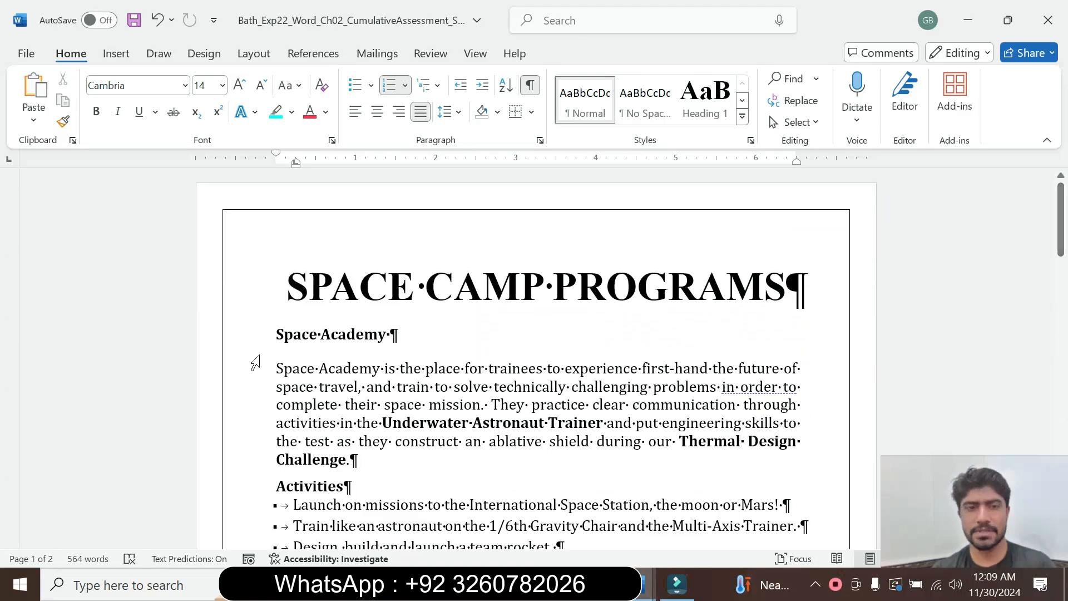
pyautogui.moveTo(286, 286); pyautogui.dragTo(807, 286)
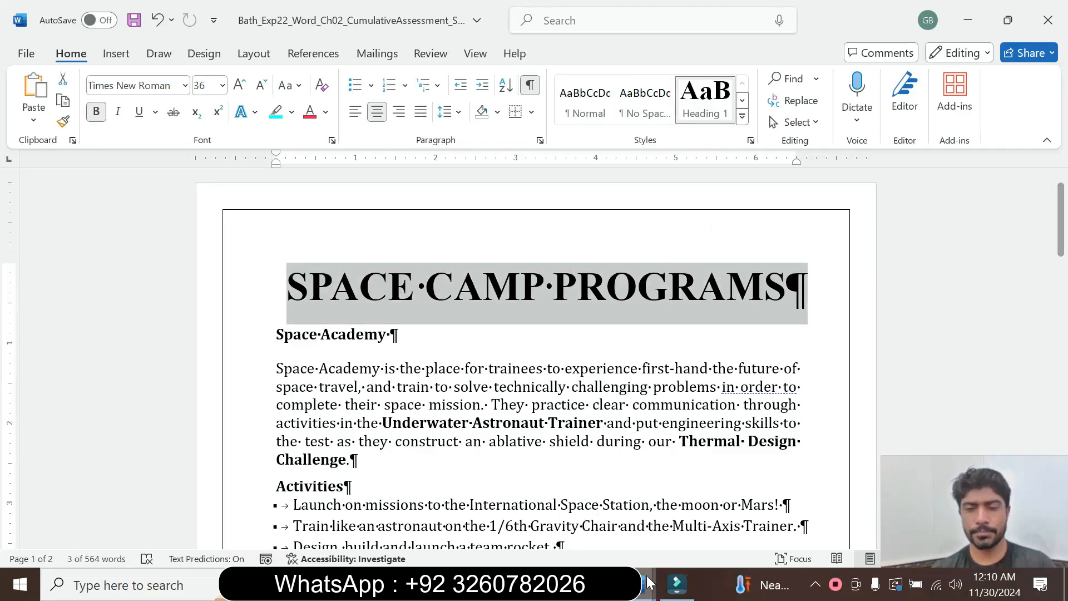
# Return to the instructions document to check the WordArt style required by step 9.
pyautogui.moveTo(648, 584)
pyautogui.click(591, 523)
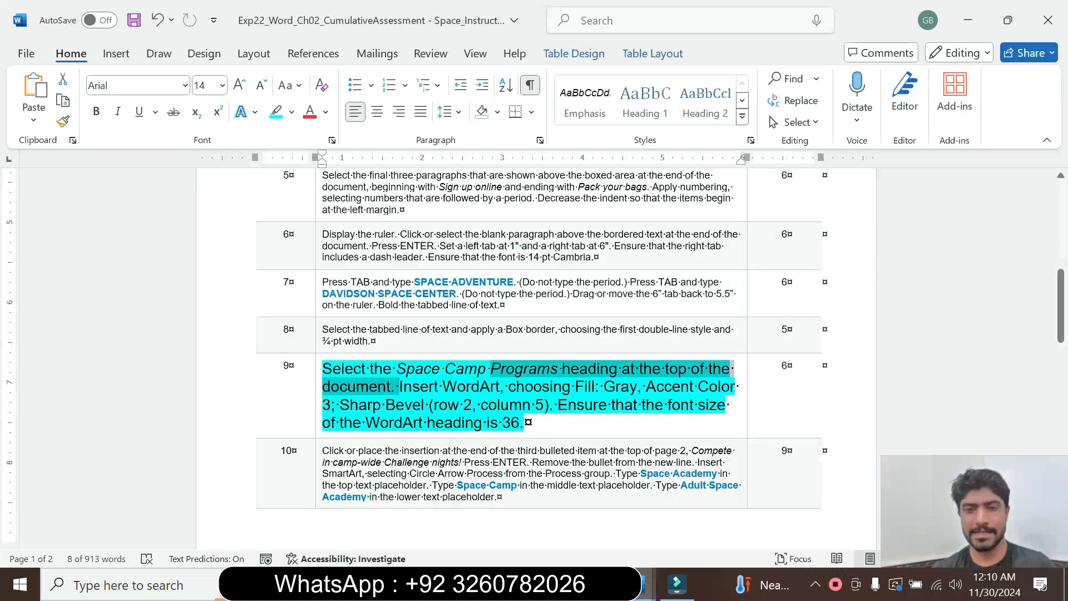
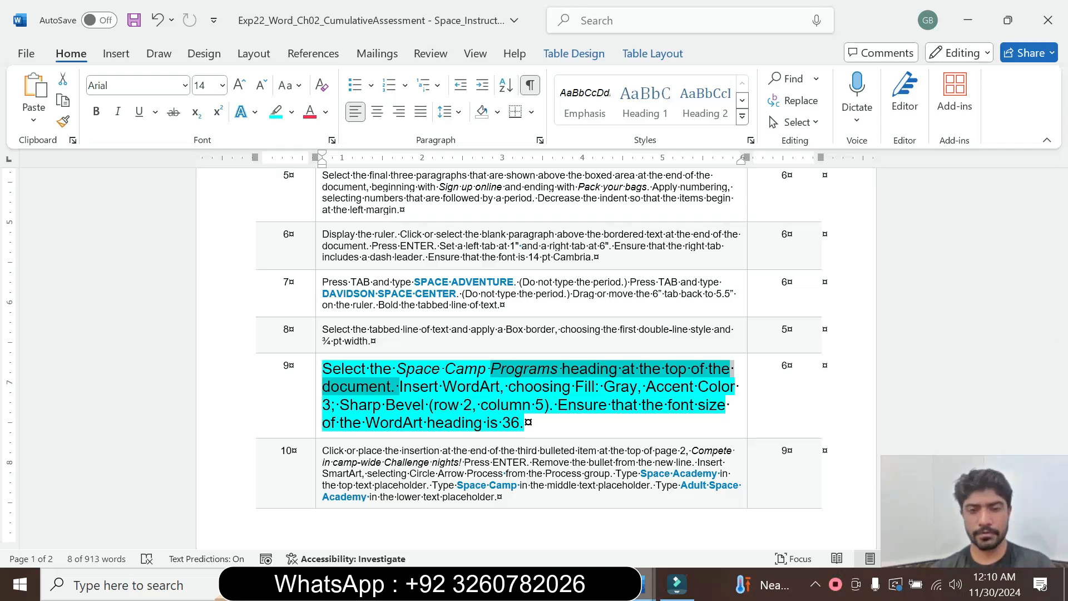
# Convert the SPACE CAMP PROGRAMS heading in the space camp document to WordArt with the style Fill: Gray, Accent color 3; Sharp Bevel.
pyautogui.moveTo(640, 584)
pyautogui.click(673, 520)
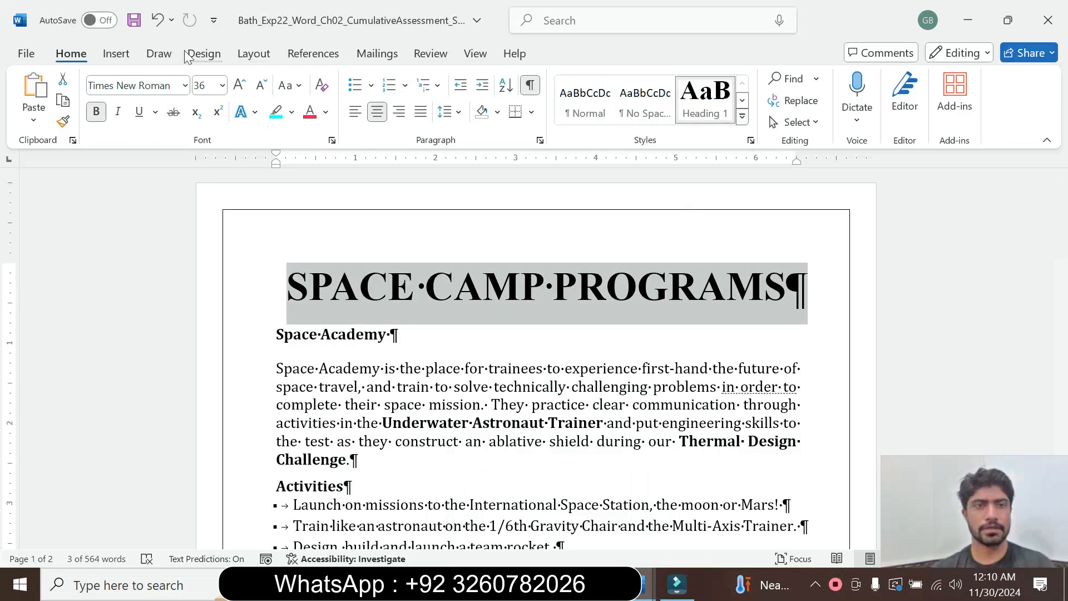
pyautogui.click(118, 54)
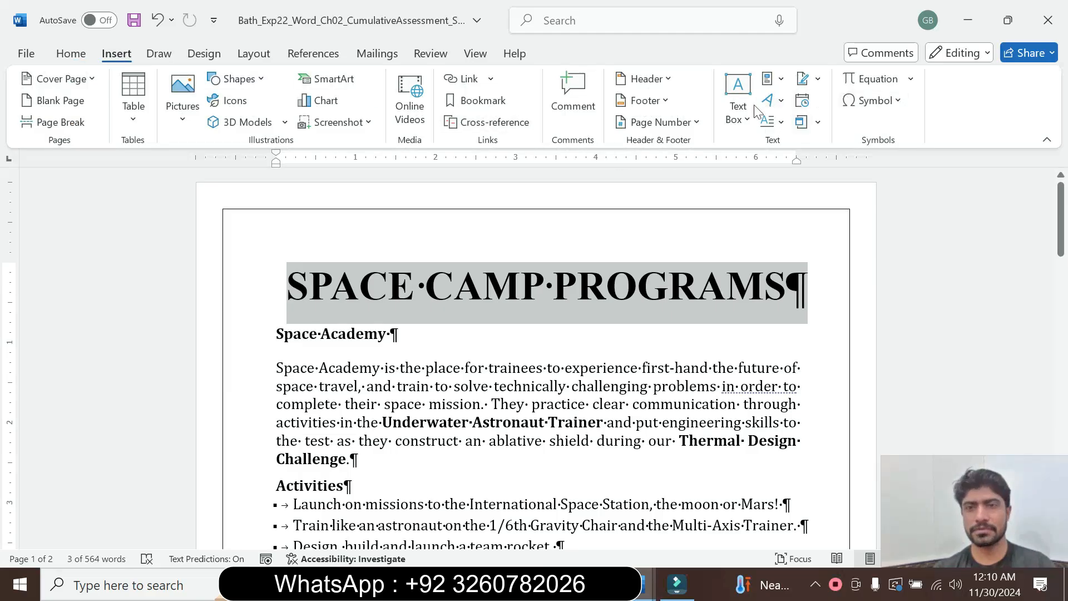
pyautogui.click(774, 100)
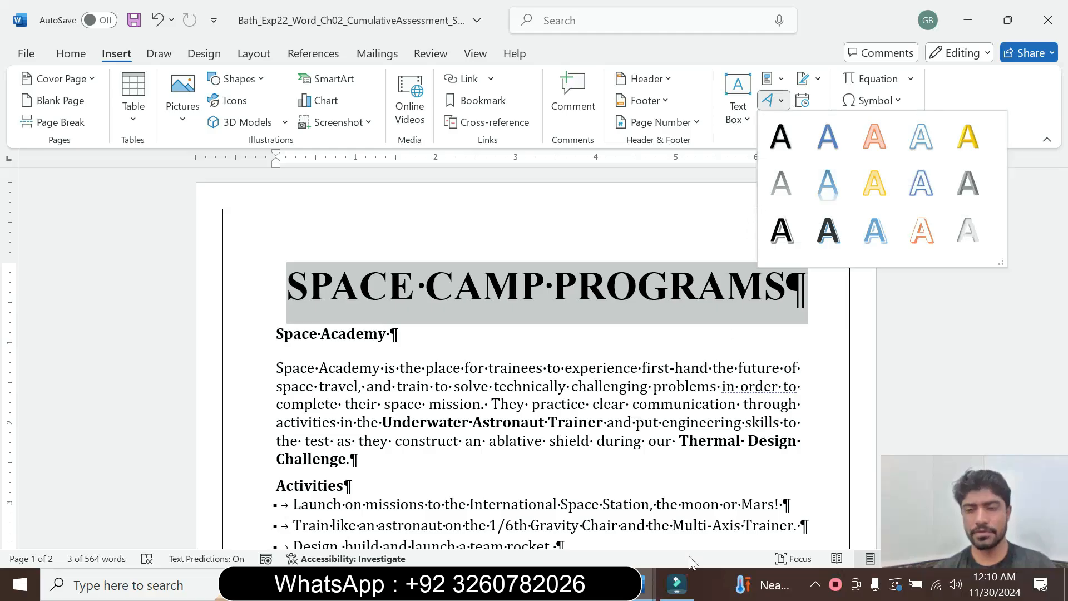
pyautogui.moveTo(638, 594)
pyautogui.moveTo(572, 531)
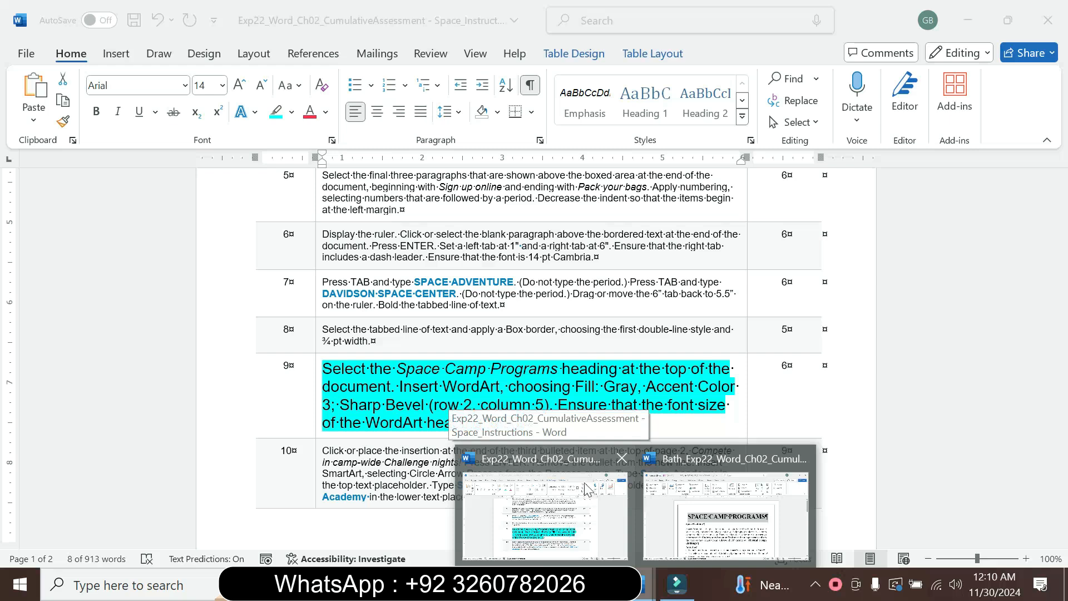
pyautogui.click(572, 531)
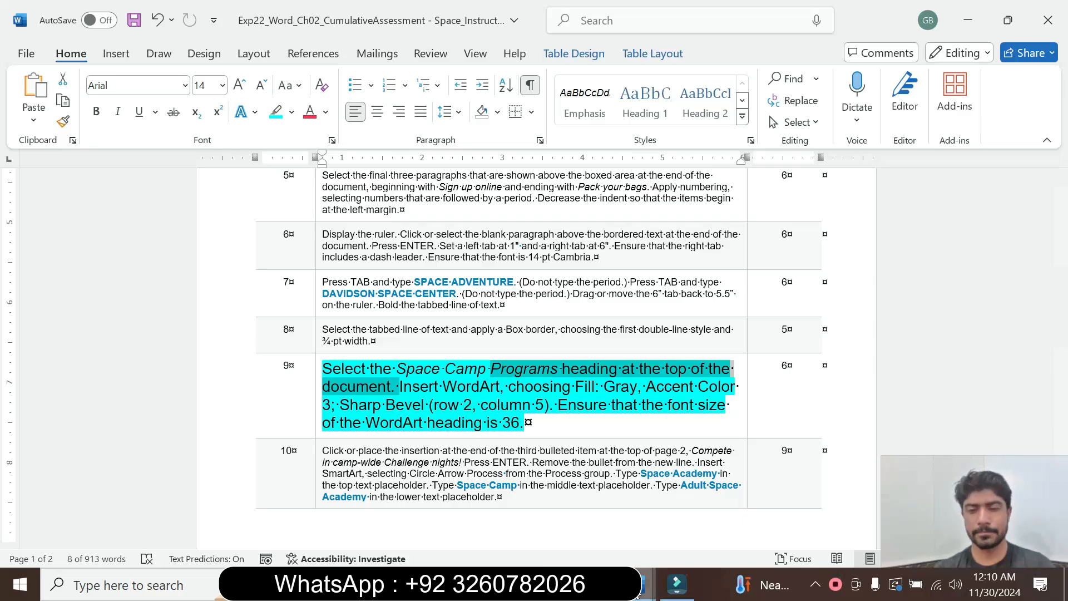
pyautogui.moveTo(639, 585)
pyautogui.click(719, 521)
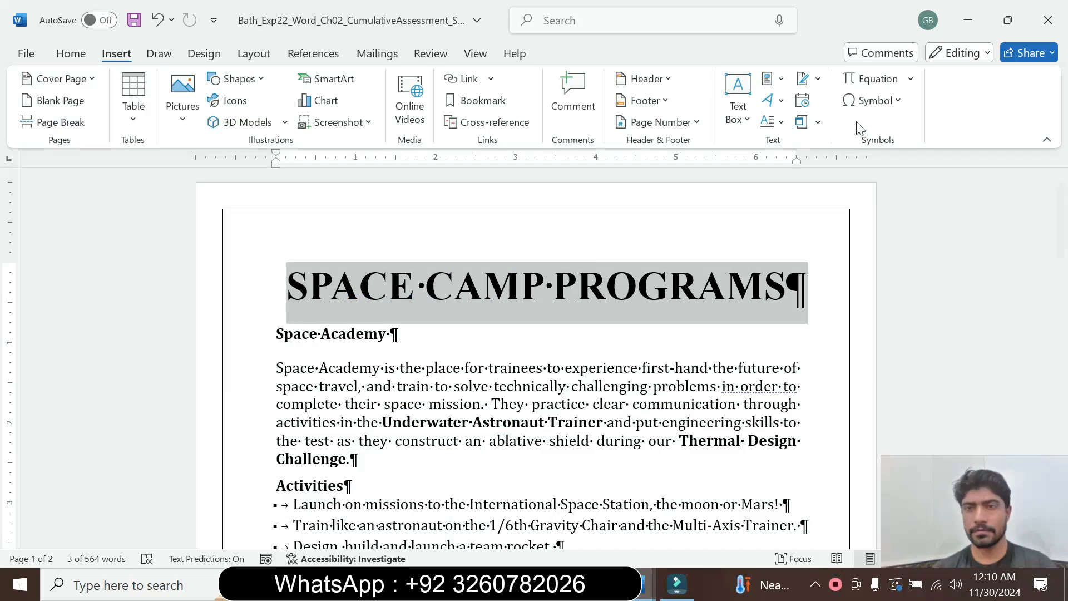
pyautogui.click(782, 101)
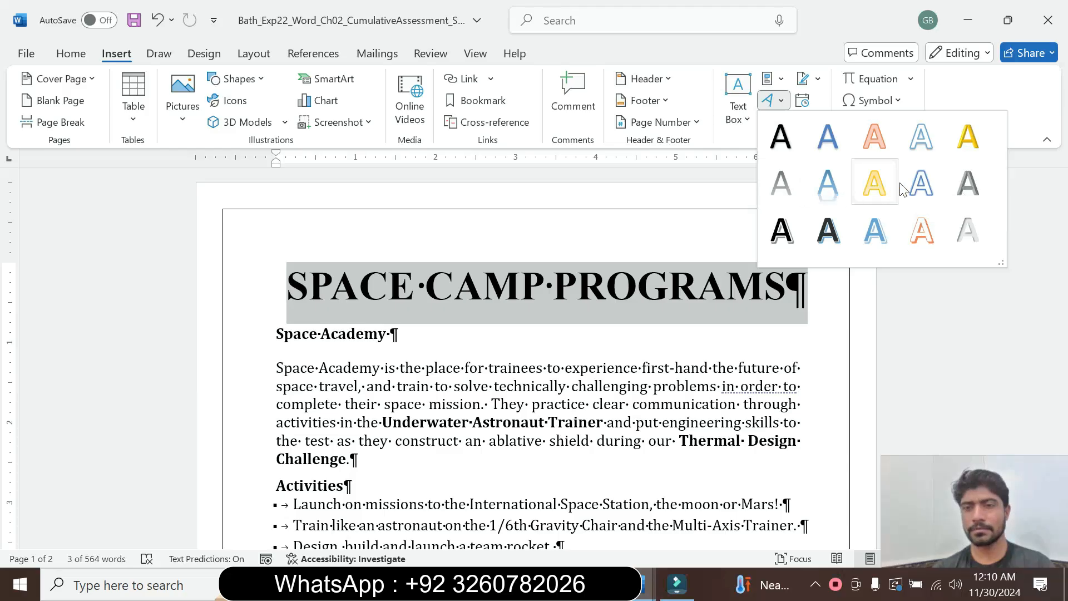
pyautogui.click(959, 195)
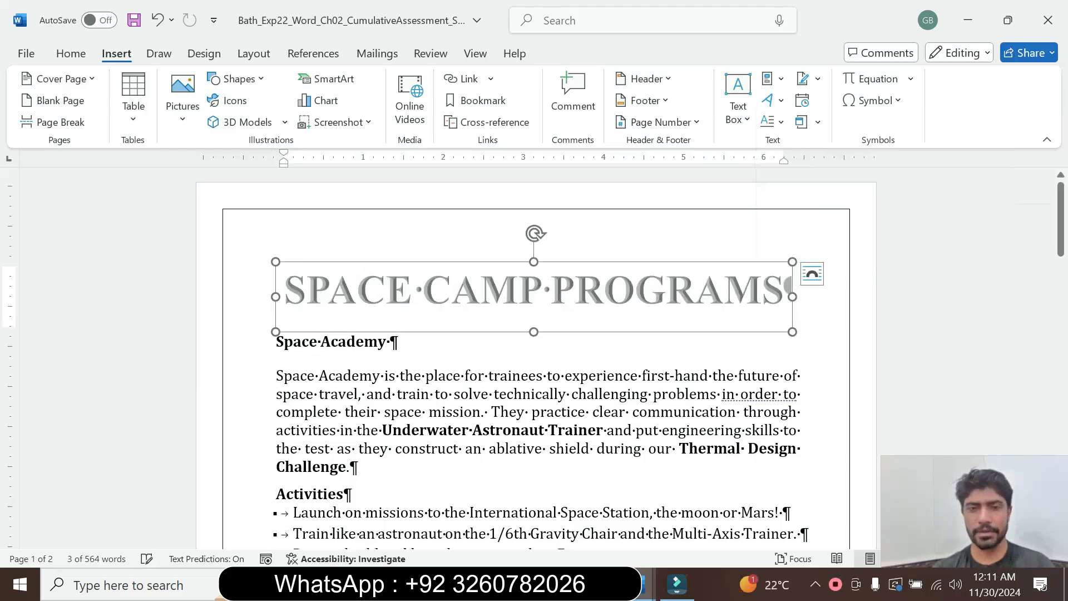
# Check the font size required by instruction step 9 and set the WordArt heading in the space camp document to 36 pt.
pyautogui.moveTo(646, 584)
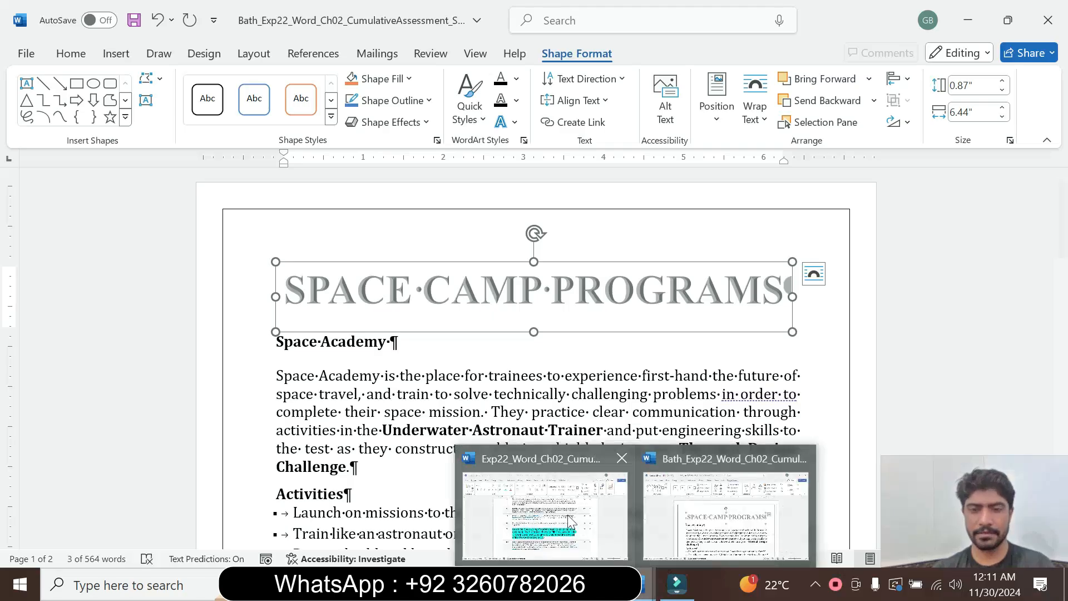
pyautogui.click(569, 516)
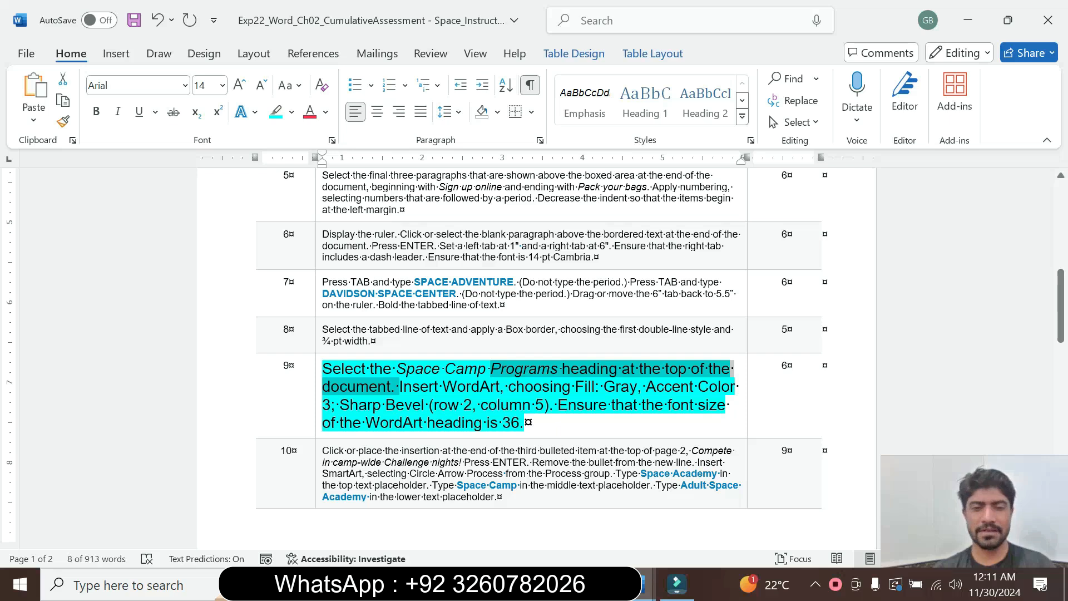
pyautogui.moveTo(645, 584)
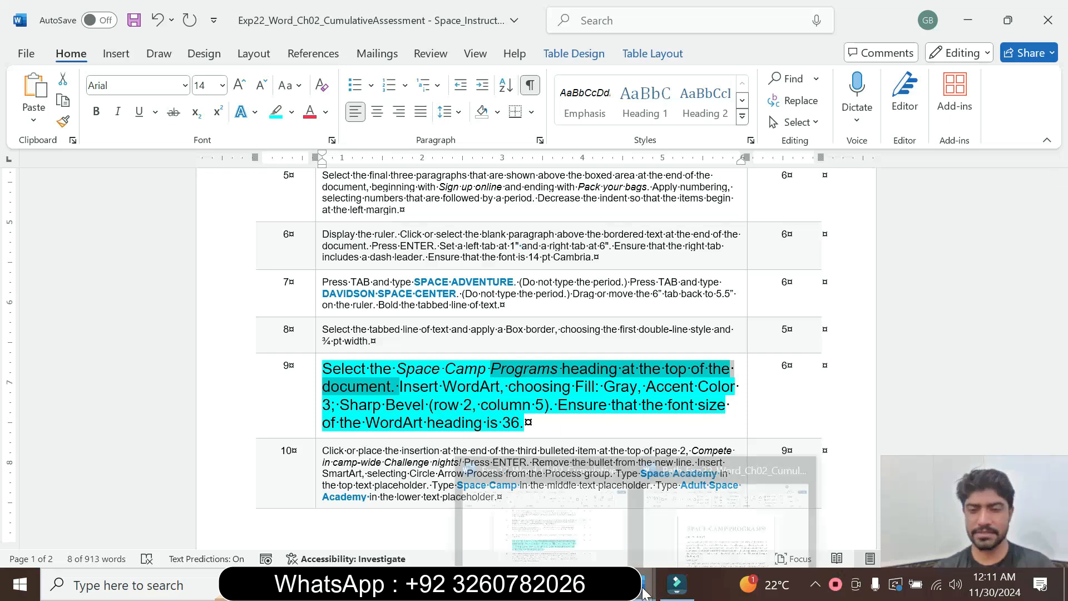
pyautogui.click(724, 515)
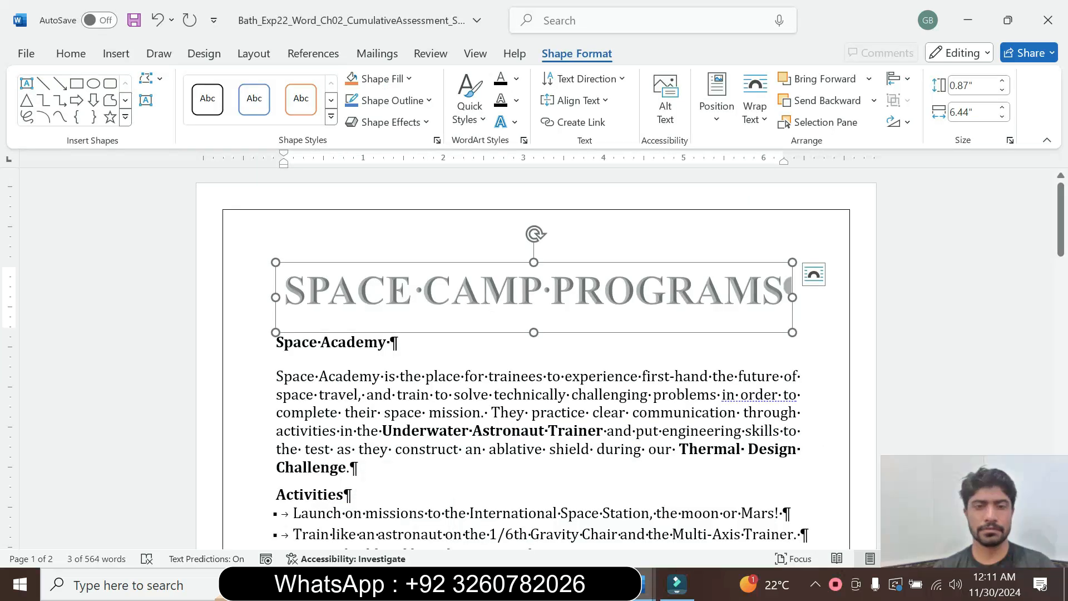
pyautogui.click(71, 54)
pyautogui.click(222, 85)
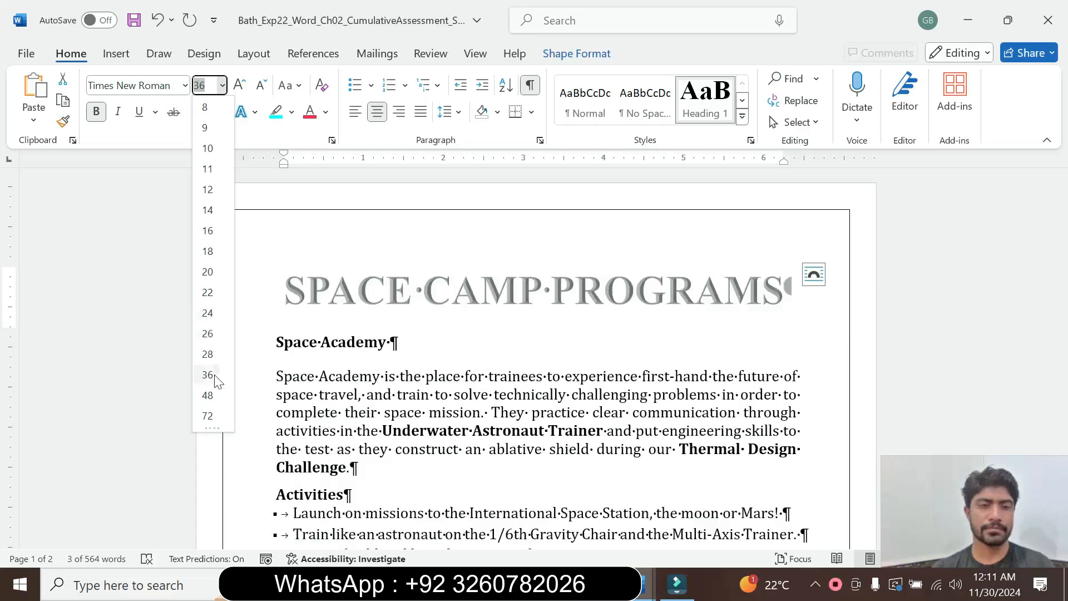
pyautogui.click(208, 375)
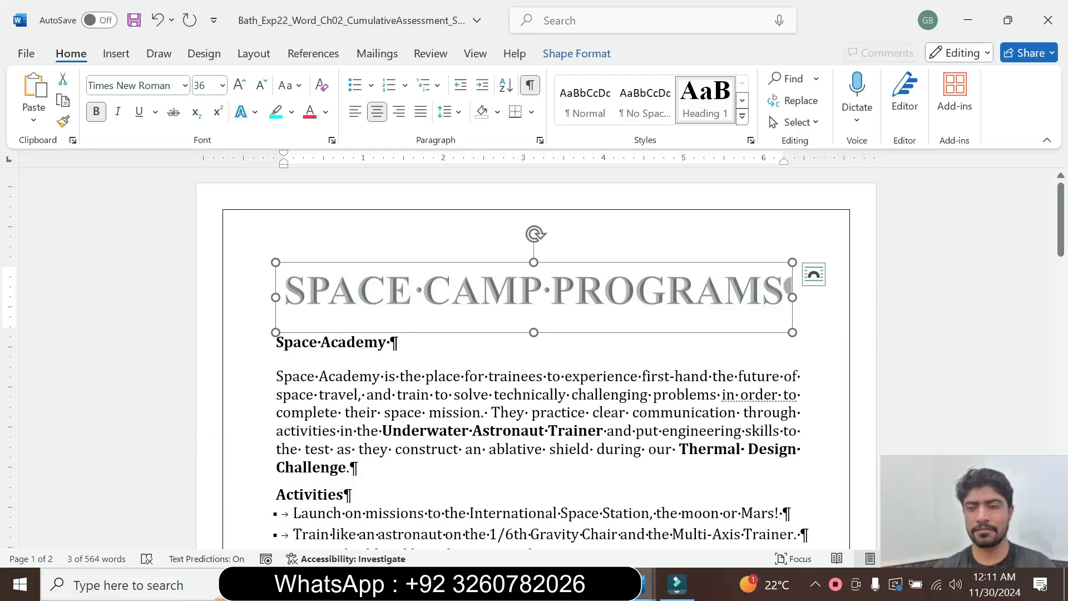
# Switch to the instructions document, set the step 9 text to 9 pt and remove its highlight.
pyautogui.moveTo(645, 584)
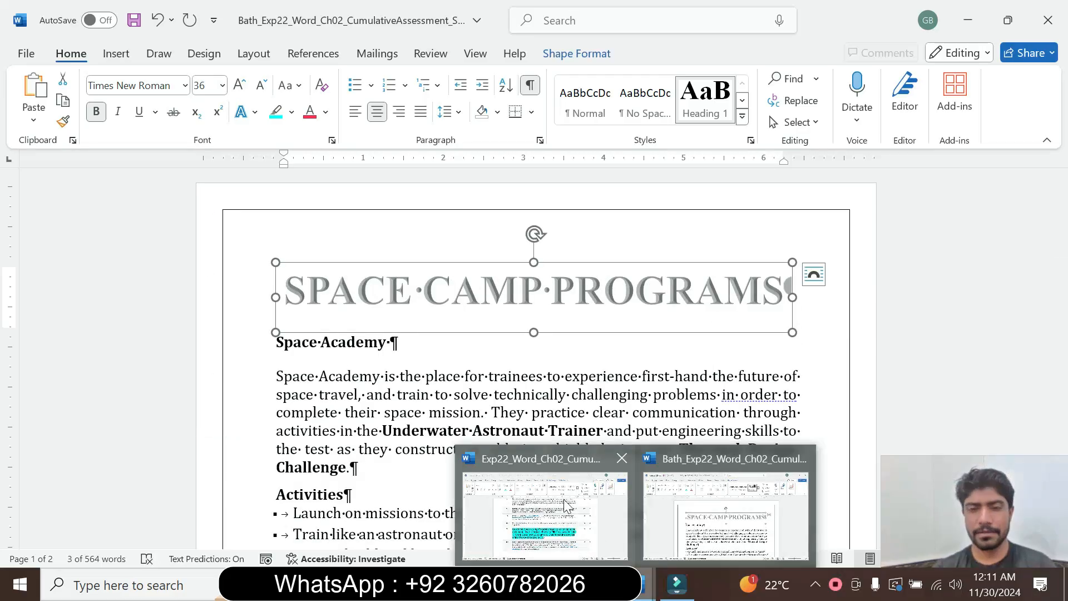
pyautogui.click(610, 549)
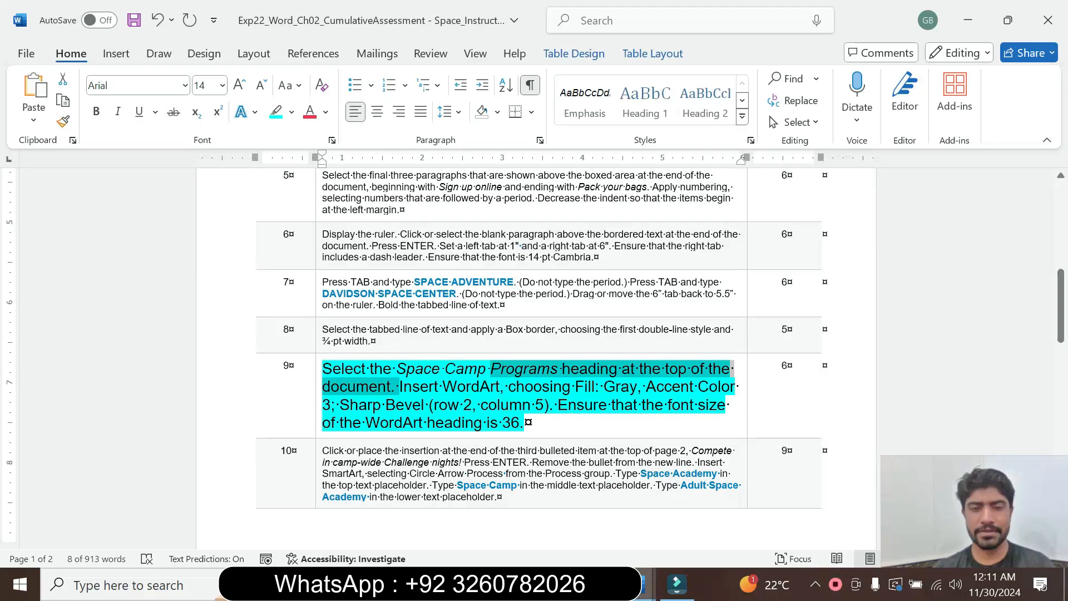
pyautogui.click(525, 423)
pyautogui.moveTo(525, 423); pyautogui.dragTo(323, 368)
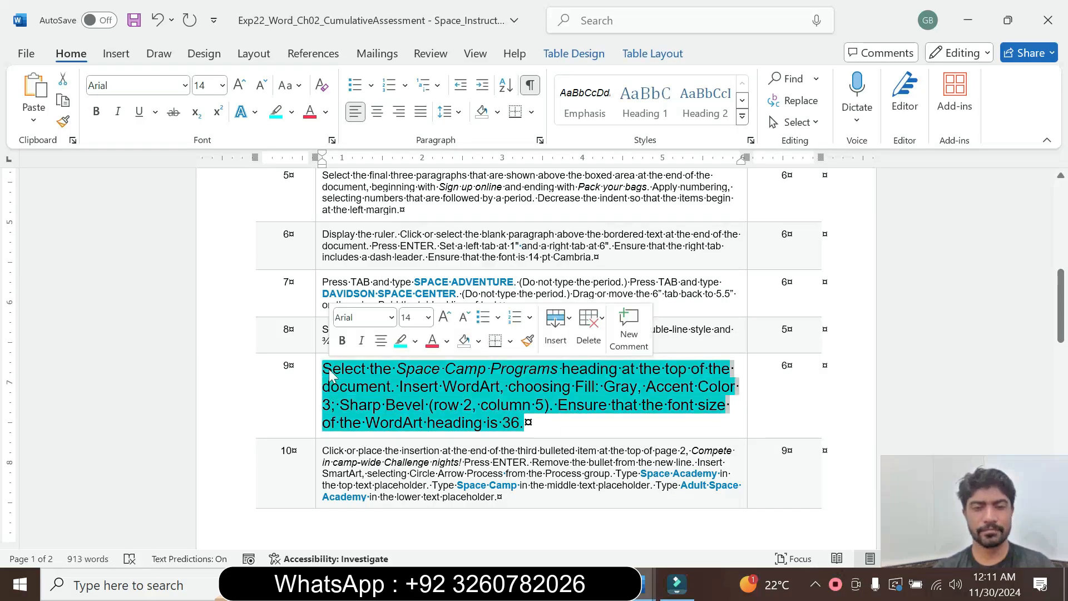
pyautogui.click(428, 318)
pyautogui.click(412, 34)
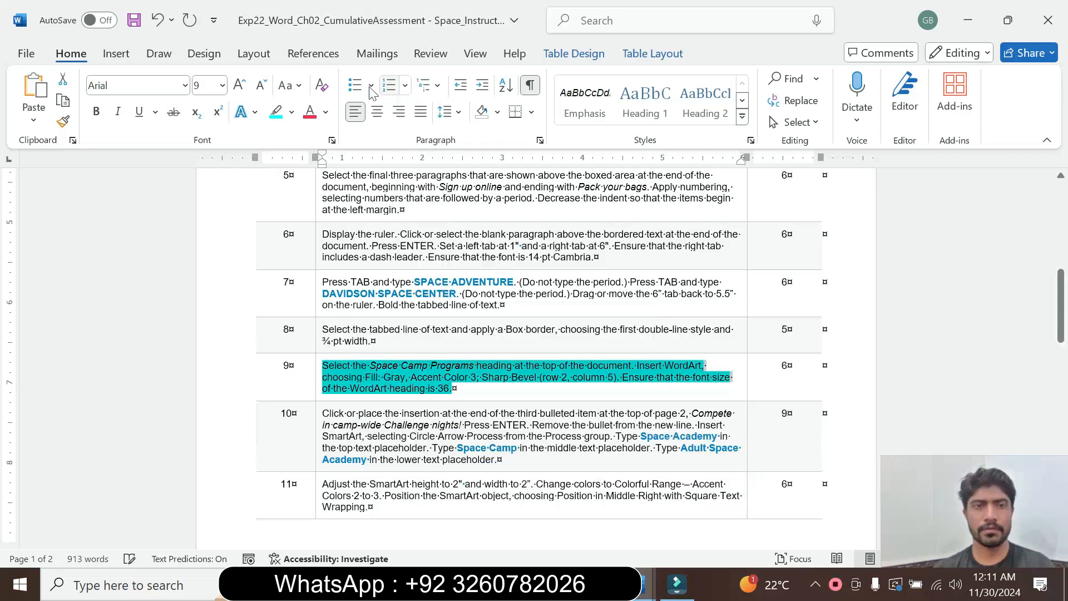
pyautogui.click(292, 114)
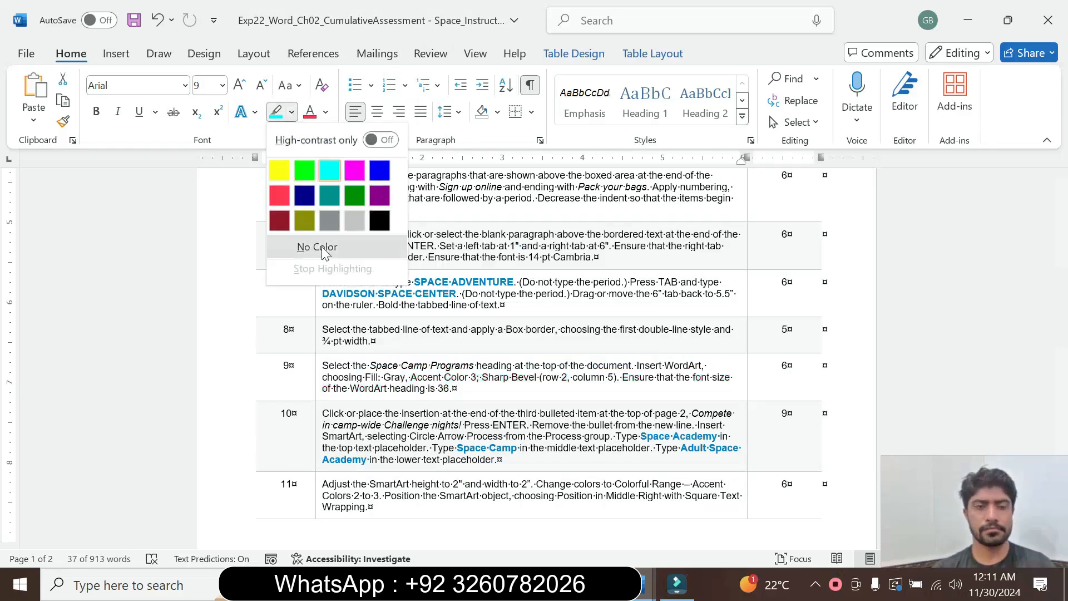
pyautogui.click(312, 243)
# Enlarge the step 10 text in the instructions table to 16 pt and highlight it in turquoise.
pyautogui.click(323, 368)
pyautogui.click(314, 443)
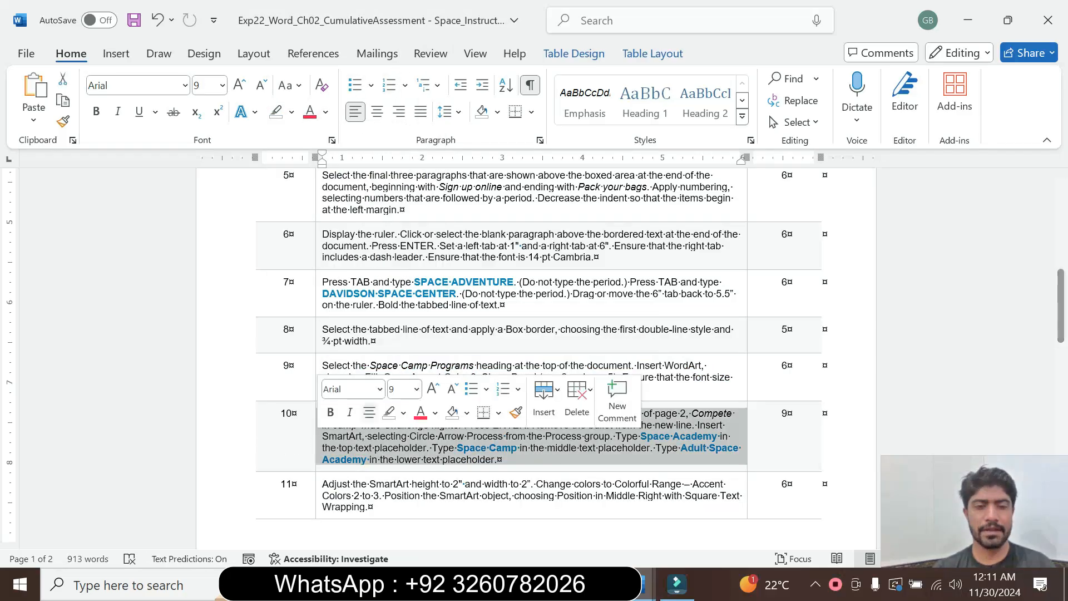
pyautogui.click(417, 389)
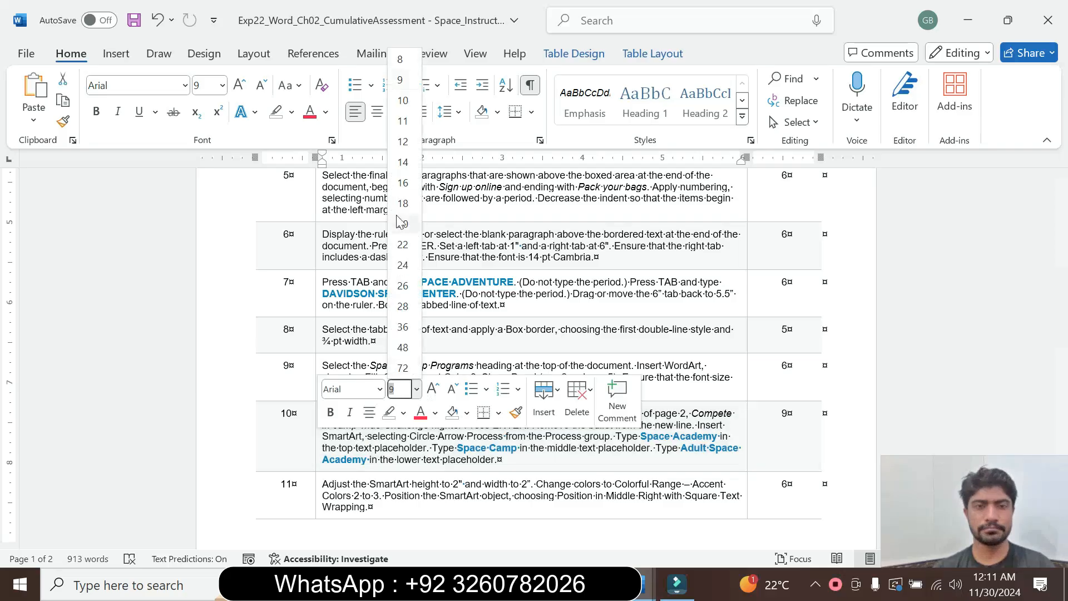
pyautogui.click(401, 169)
pyautogui.click(292, 111)
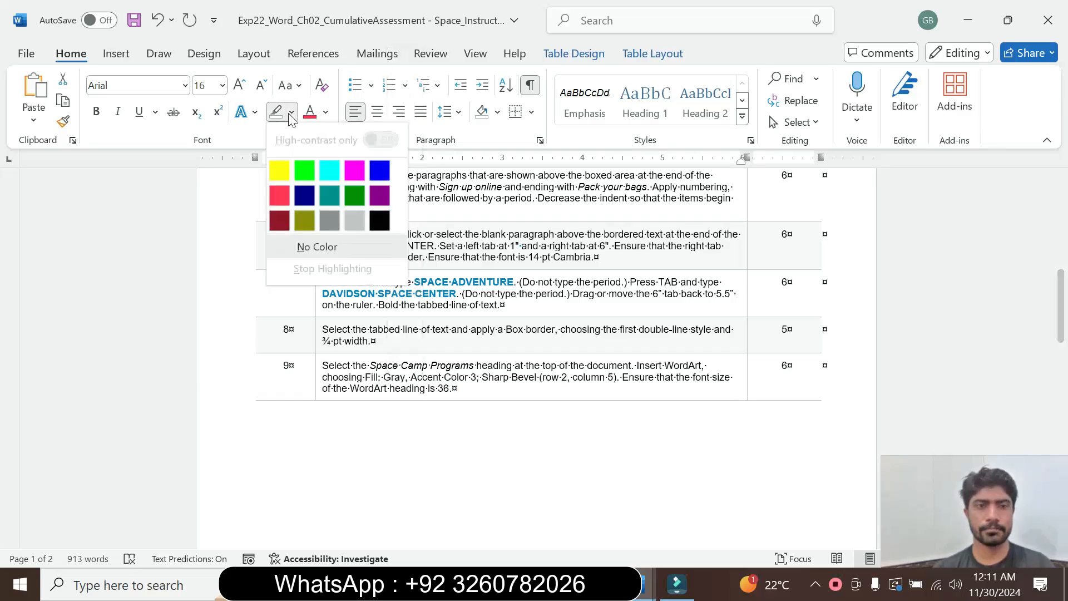
pyautogui.click(330, 168)
pyautogui.moveTo(1061, 306); pyautogui.dragTo(1064, 402)
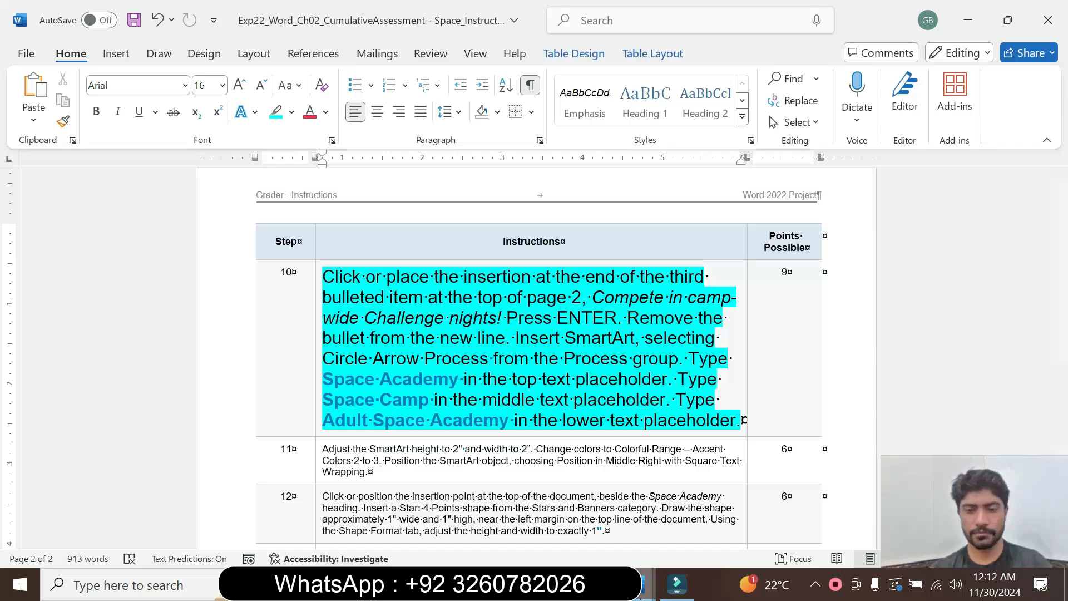
# Add a new line after the third bulleted item, Compete in camp-wide Challenge nights!, on page 2 of the space camp document.
pyautogui.moveTo(646, 584)
pyautogui.click(707, 527)
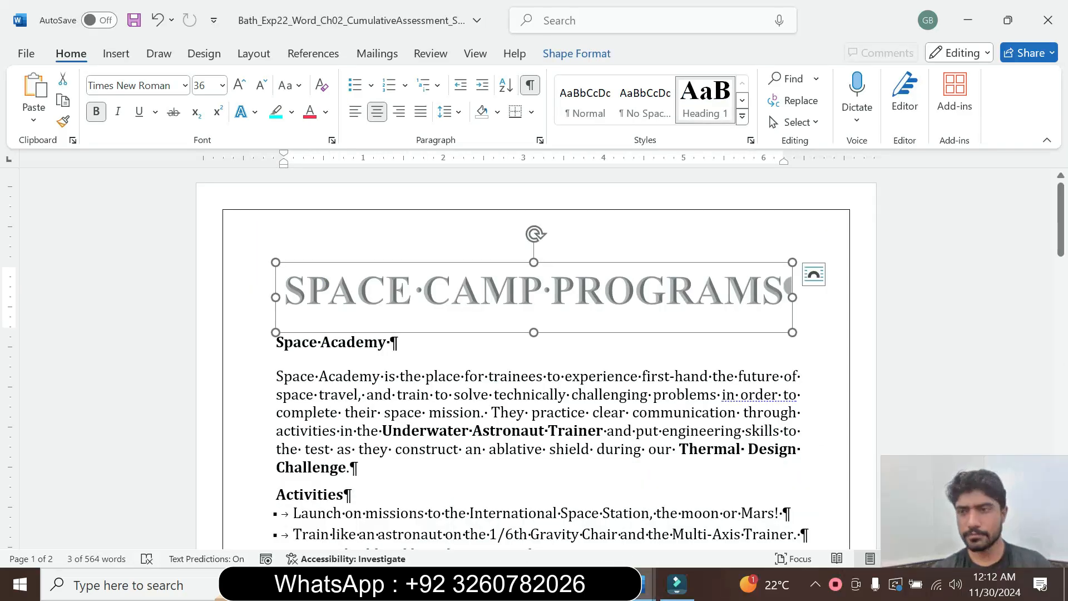
pyautogui.moveTo(1062, 254); pyautogui.dragTo(1066, 432)
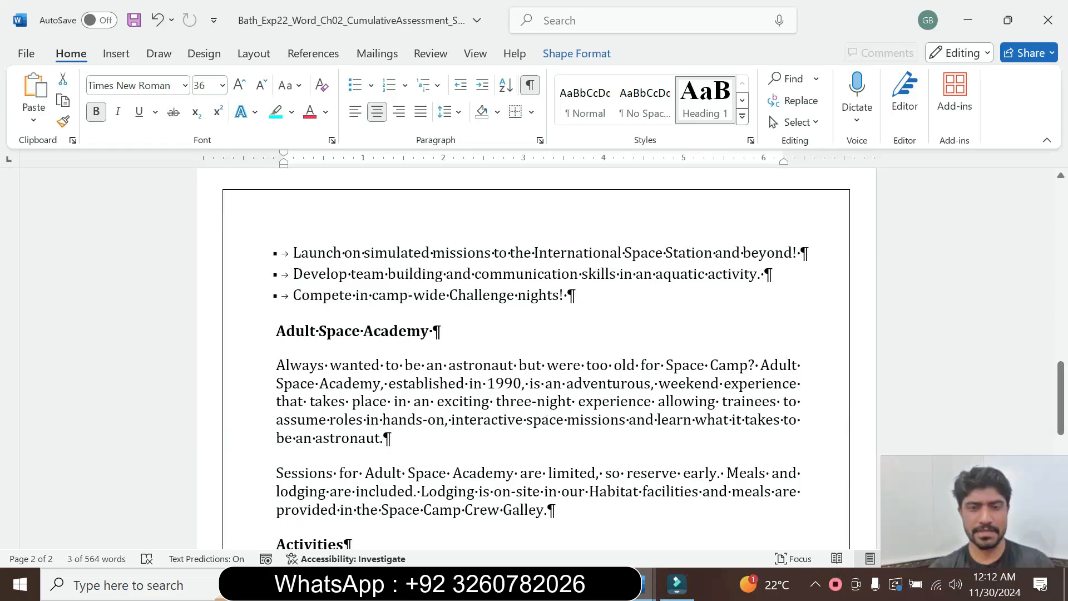
pyautogui.click(567, 295)
pyautogui.moveTo(626, 584)
pyautogui.click(543, 509)
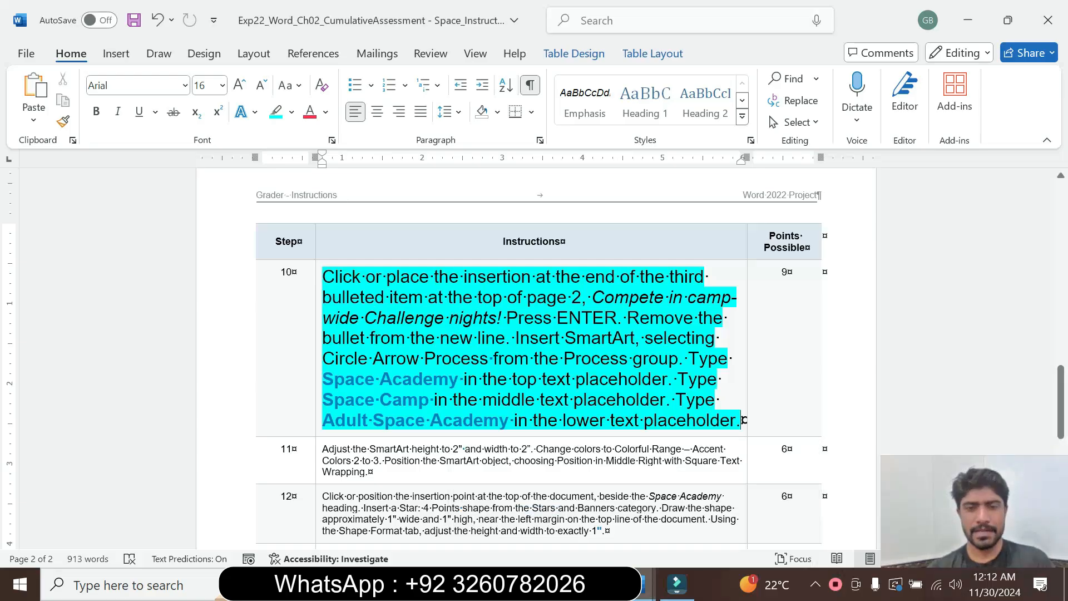
pyautogui.moveTo(645, 584)
pyautogui.click(718, 512)
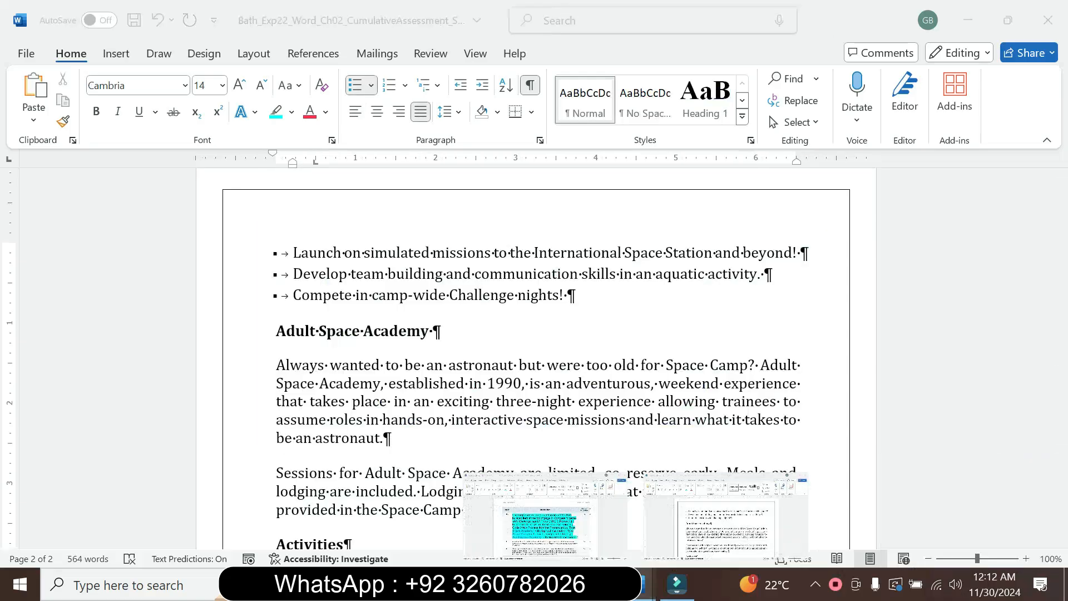
pyautogui.press('Return')
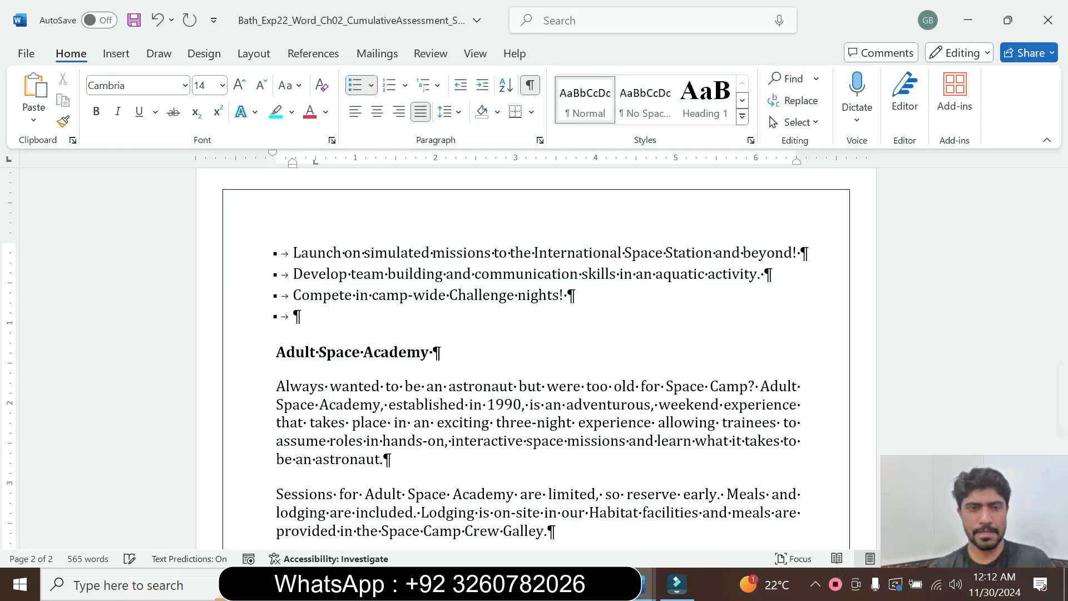
# Recheck instruction step 10 and remove the bullet from the new empty line above the Adult Space Academy heading.
pyautogui.moveTo(645, 584)
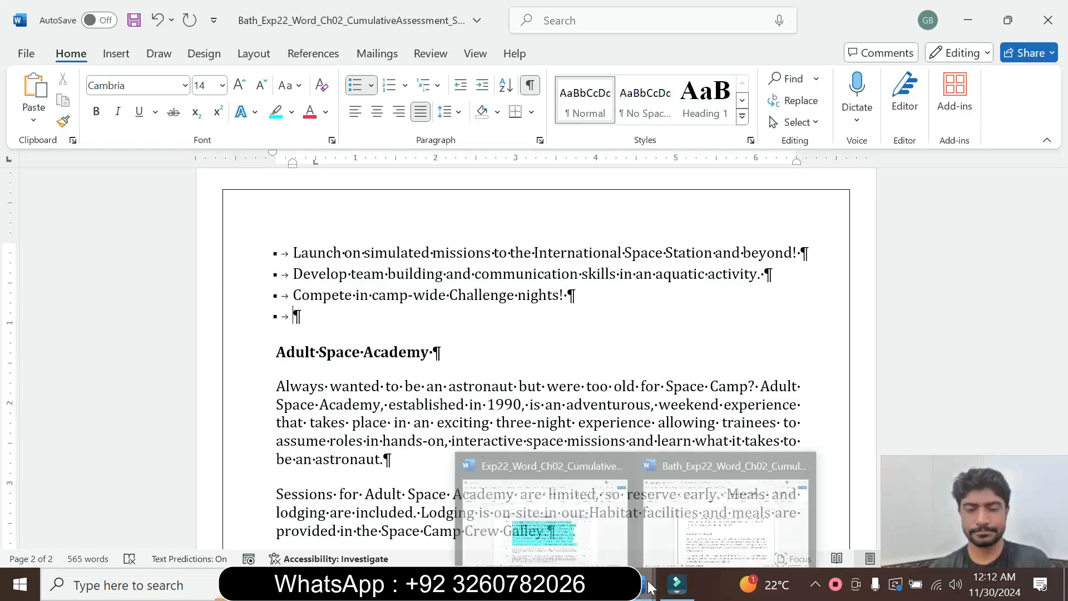
pyautogui.click(546, 498)
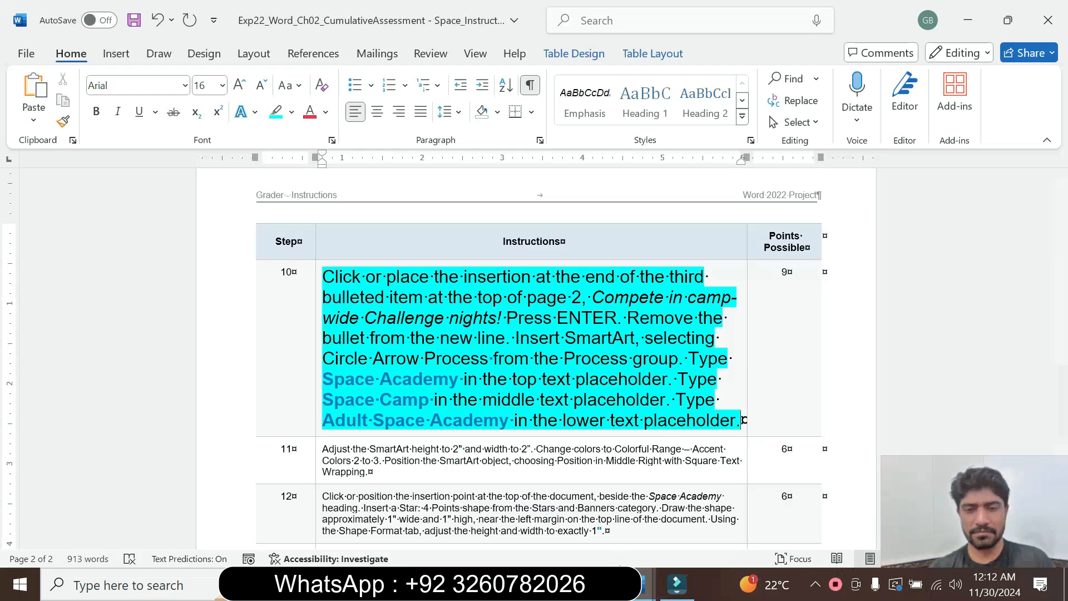
pyautogui.moveTo(646, 584)
pyautogui.click(716, 500)
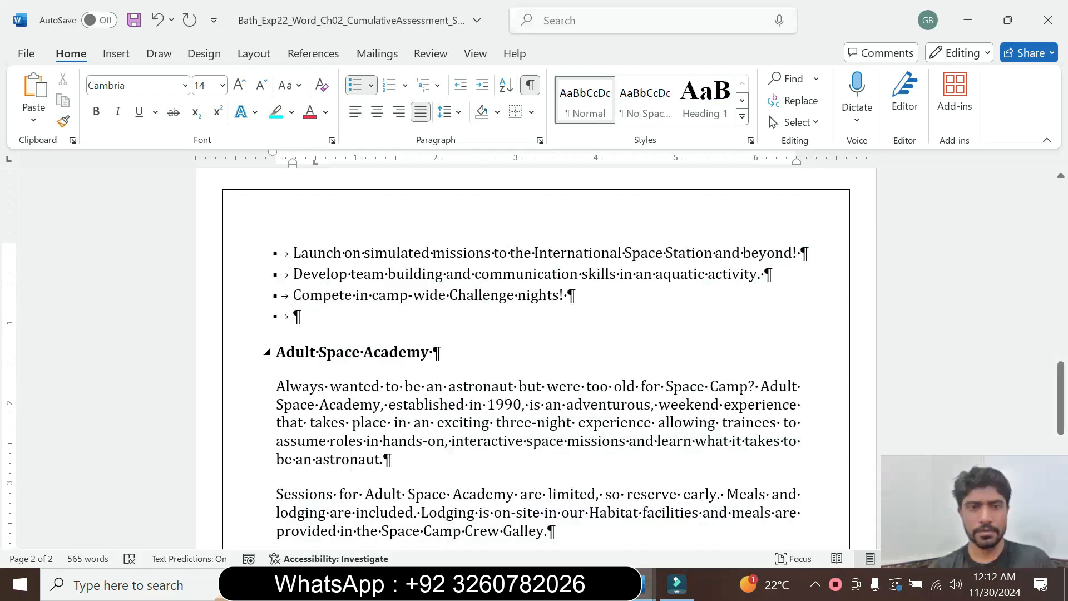
pyautogui.click(372, 85)
pyautogui.click(366, 141)
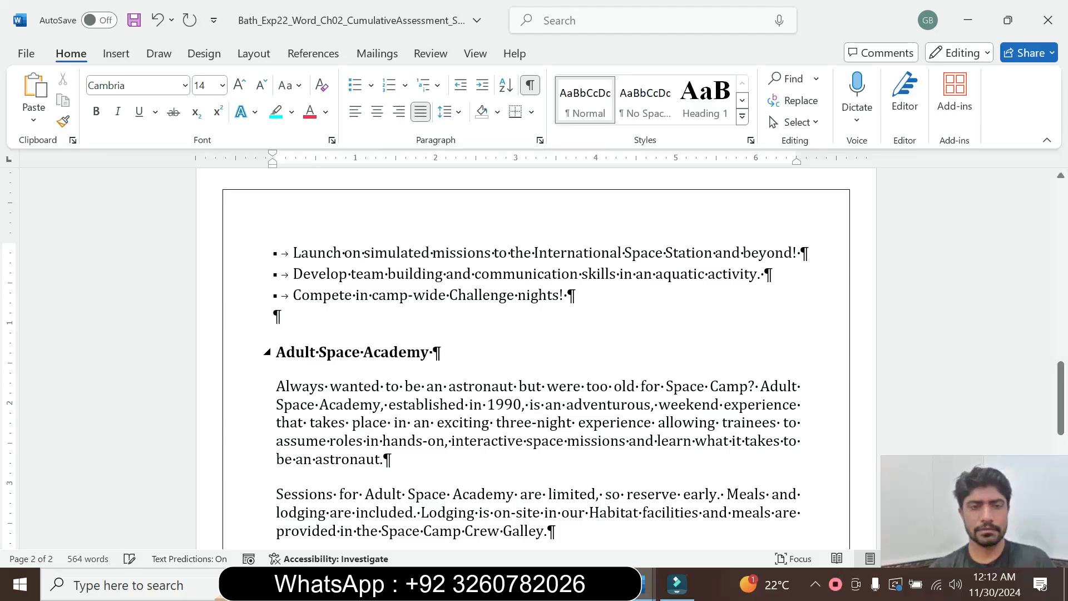
# Copy the text Space Academy from step 10 in the instructions document and return to the space camp document.
pyautogui.moveTo(646, 584)
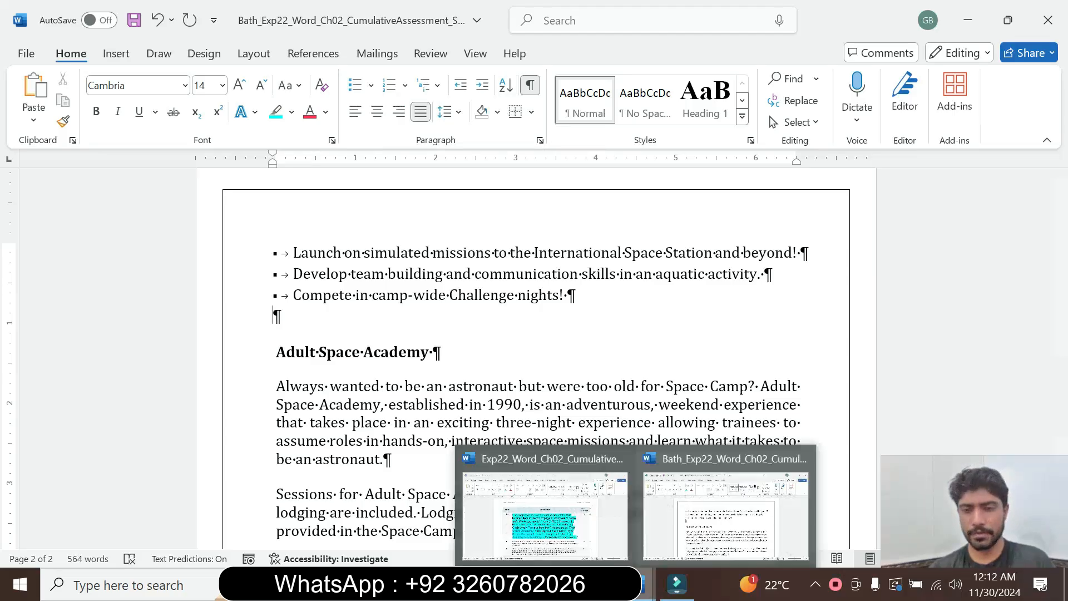
pyautogui.click(587, 506)
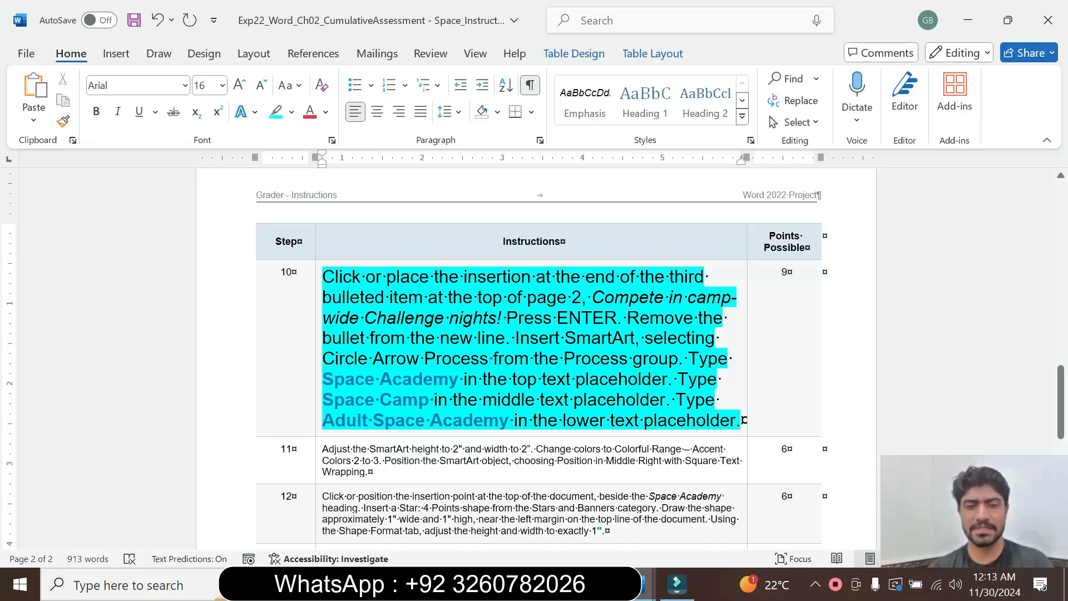
pyautogui.moveTo(323, 379); pyautogui.dragTo(464, 379)
pyautogui.hotkey('ctrl', 'c')
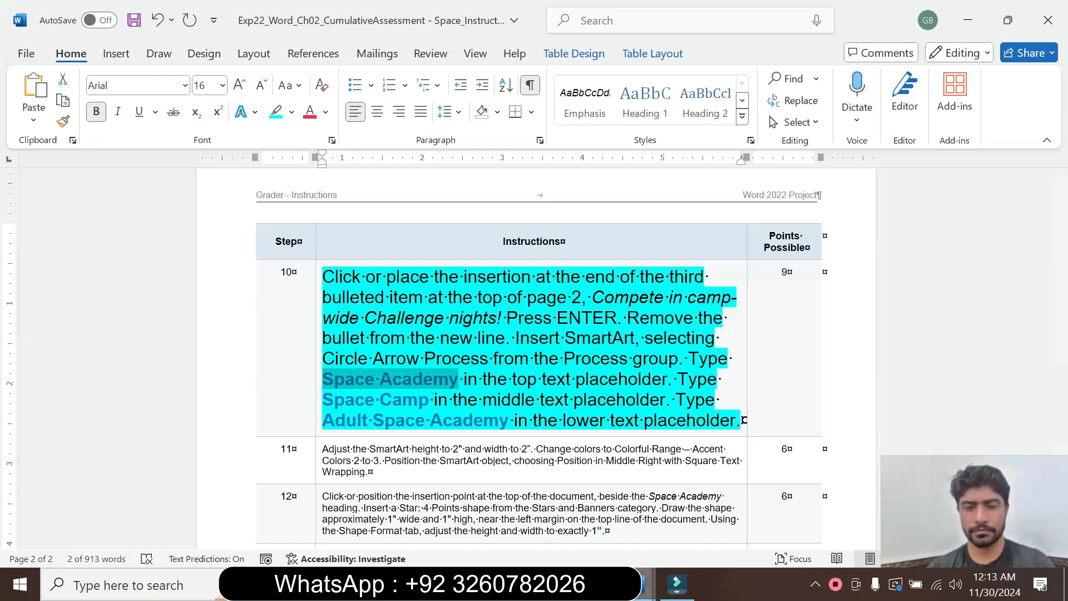
pyautogui.moveTo(646, 584)
pyautogui.click(695, 515)
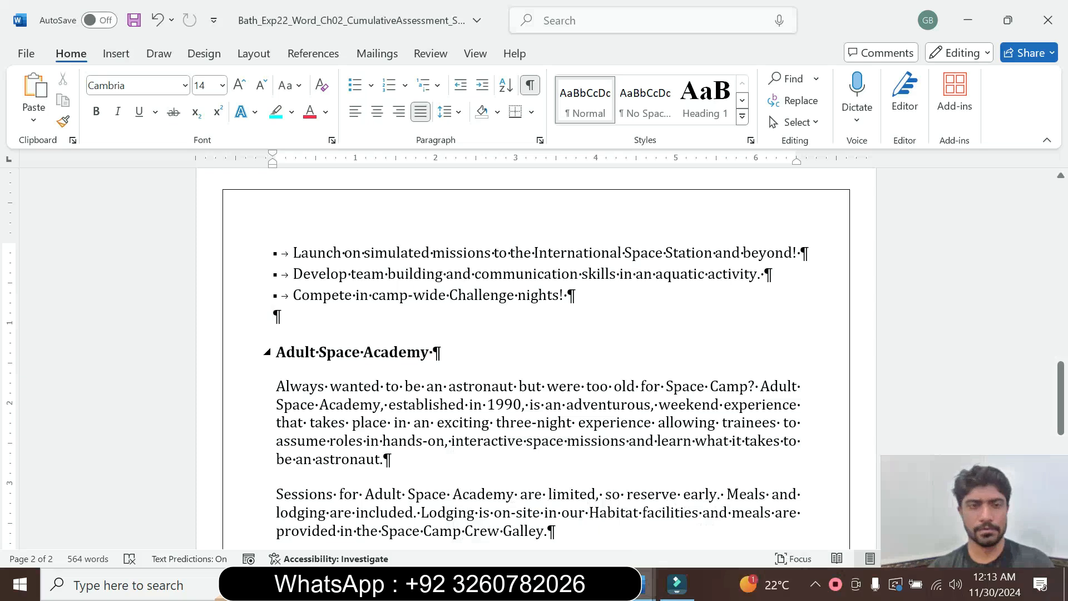
# Insert a Circle Arrow Process SmartArt graphic from the Process group on the empty line below the third bulleted item.
pyautogui.click(125, 56)
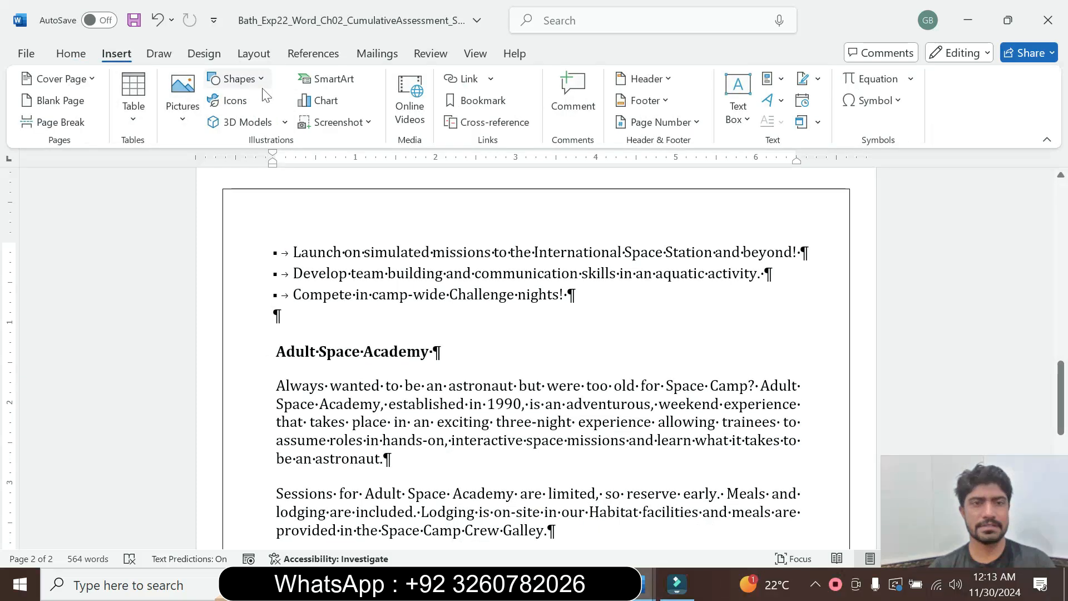
pyautogui.click(335, 81)
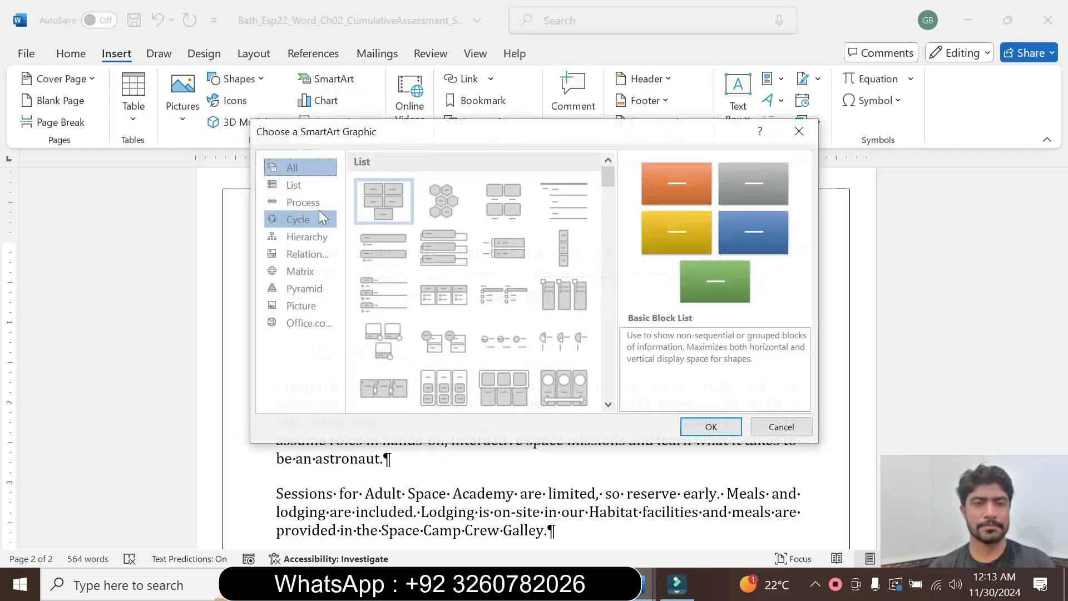
pyautogui.click(319, 204)
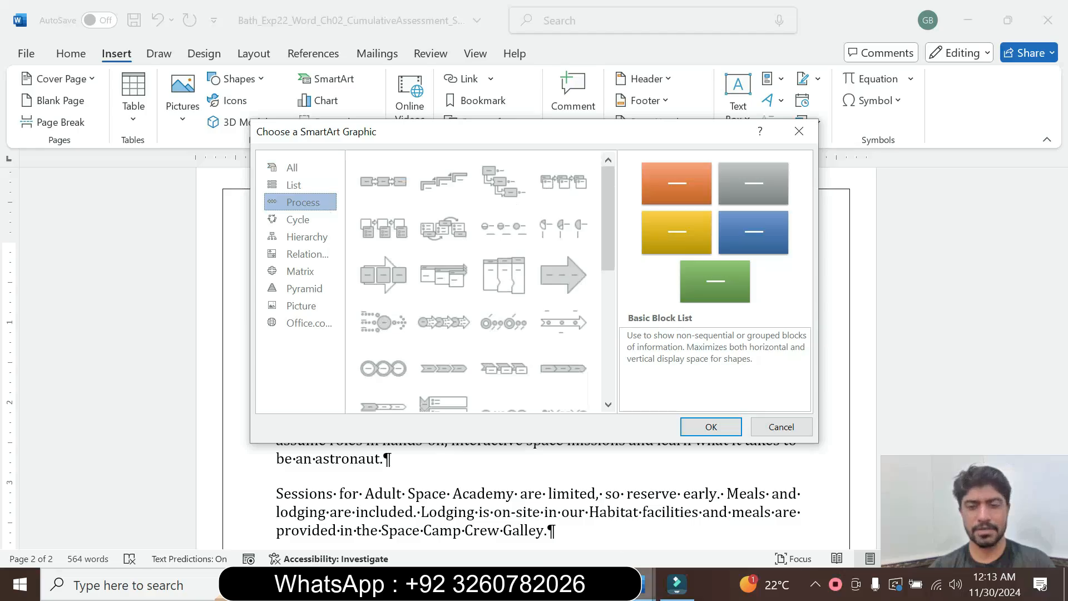
pyautogui.moveTo(640, 585)
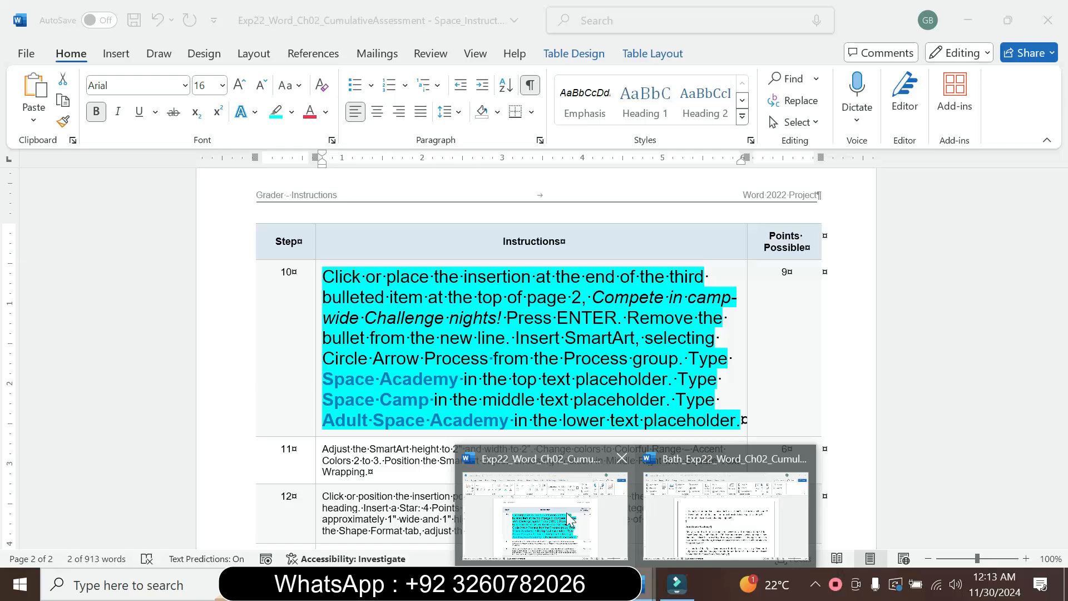
pyautogui.click(707, 505)
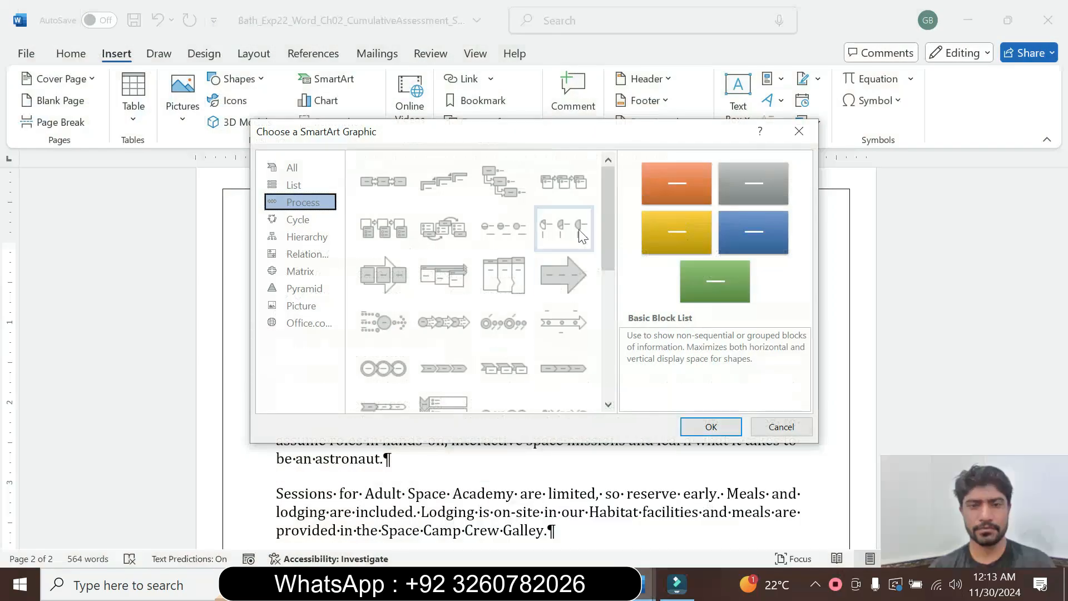
pyautogui.moveTo(610, 235); pyautogui.dragTo(616, 349)
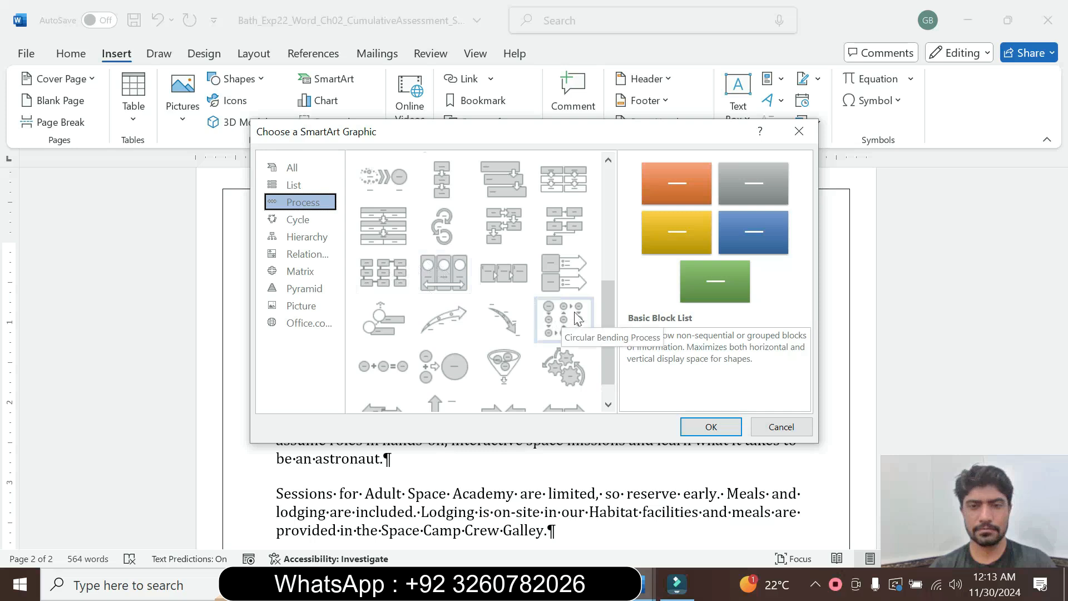
pyautogui.moveTo(610, 318)
pyautogui.mouseDown()
pyautogui.moveTo(609, 360)
pyautogui.moveTo(605, 326)
pyautogui.mouseUp()
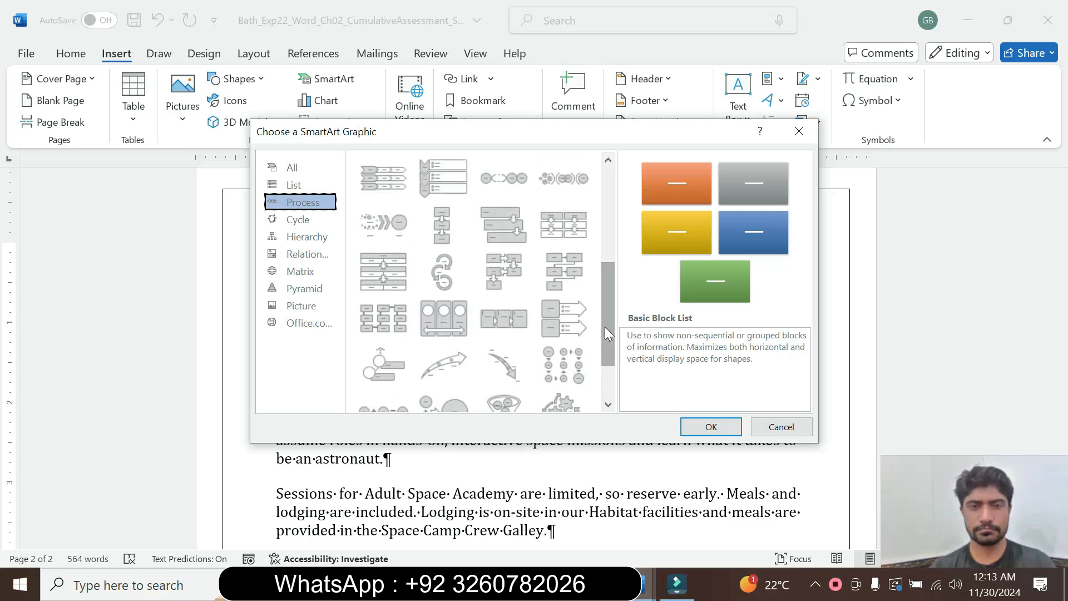
pyautogui.click(443, 273)
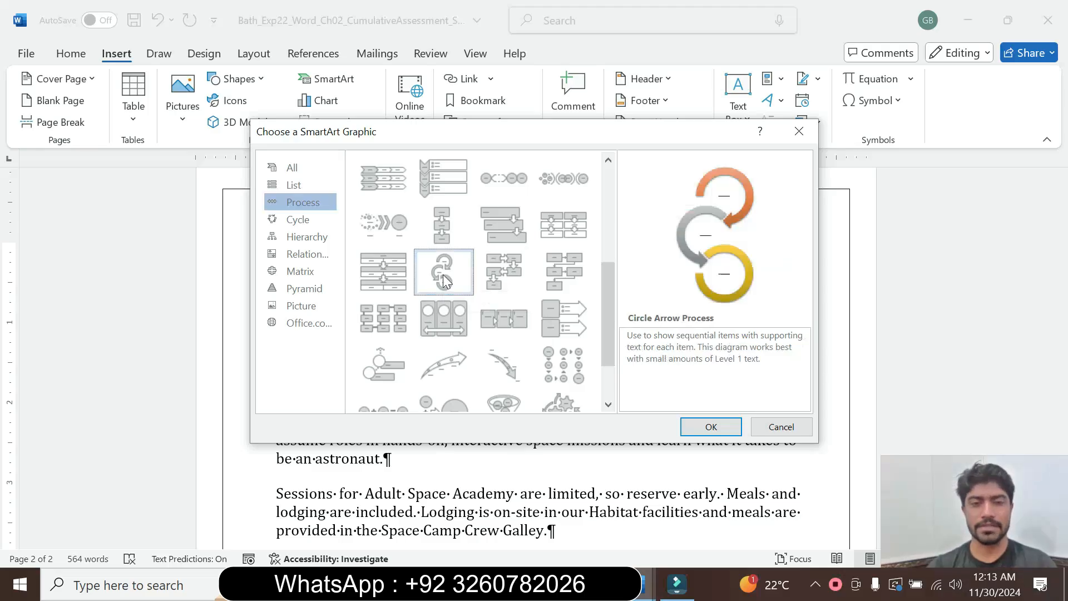
pyautogui.click(710, 427)
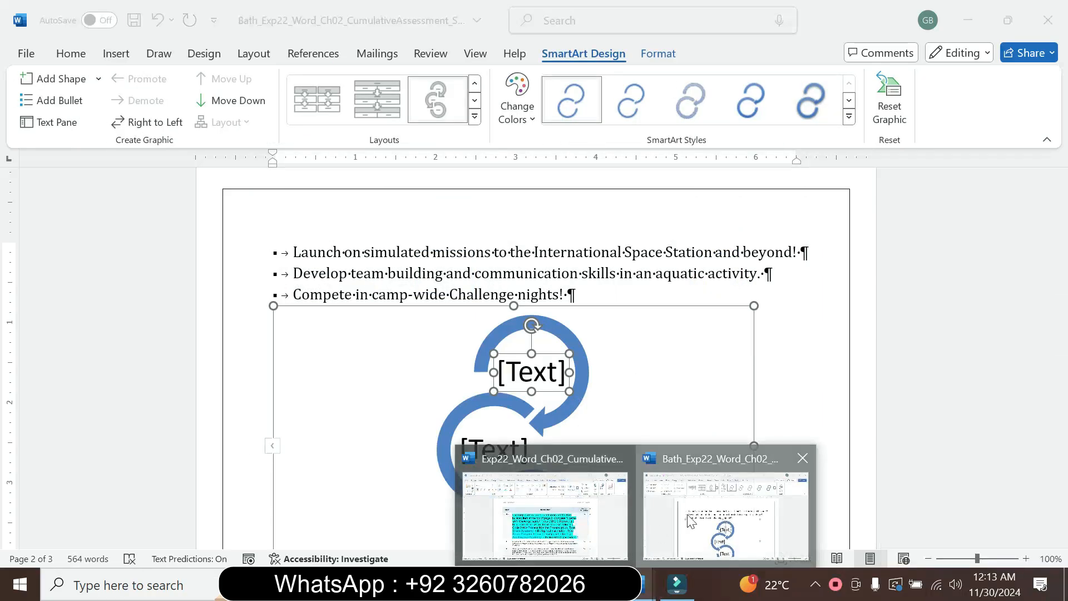
# Recheck instruction step 10 and paste Space Academy into the top text placeholder of the SmartArt.
pyautogui.click(688, 521)
pyautogui.moveTo(640, 590)
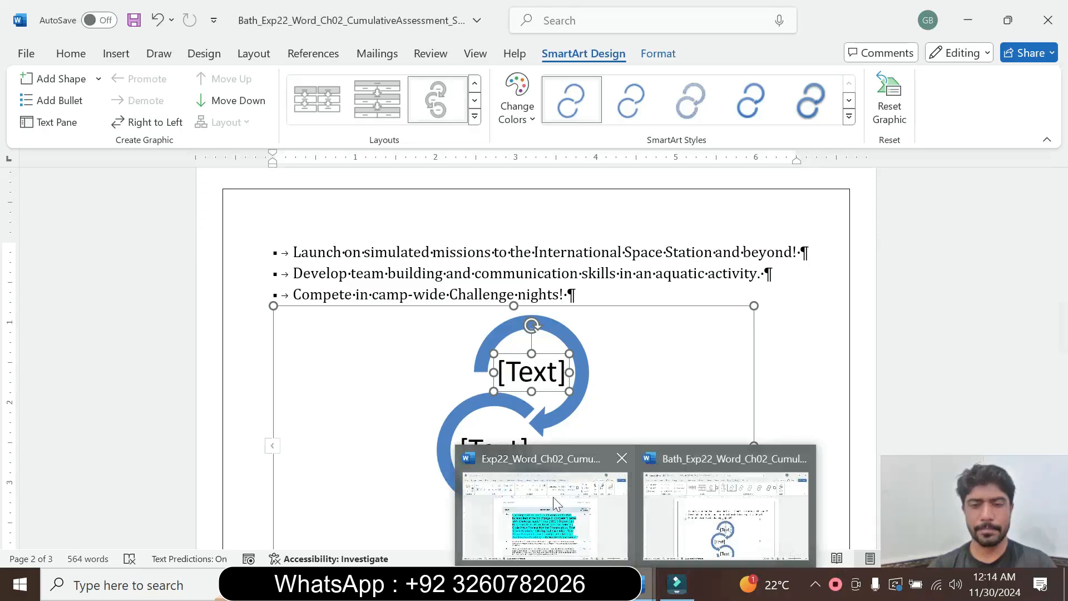
pyautogui.click(500, 490)
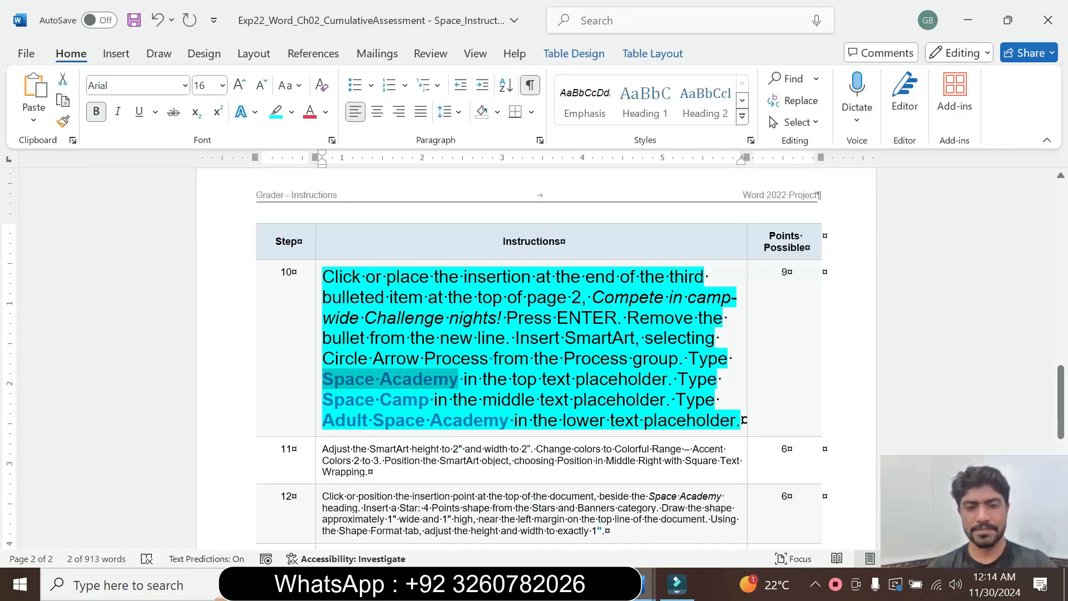
pyautogui.moveTo(646, 585)
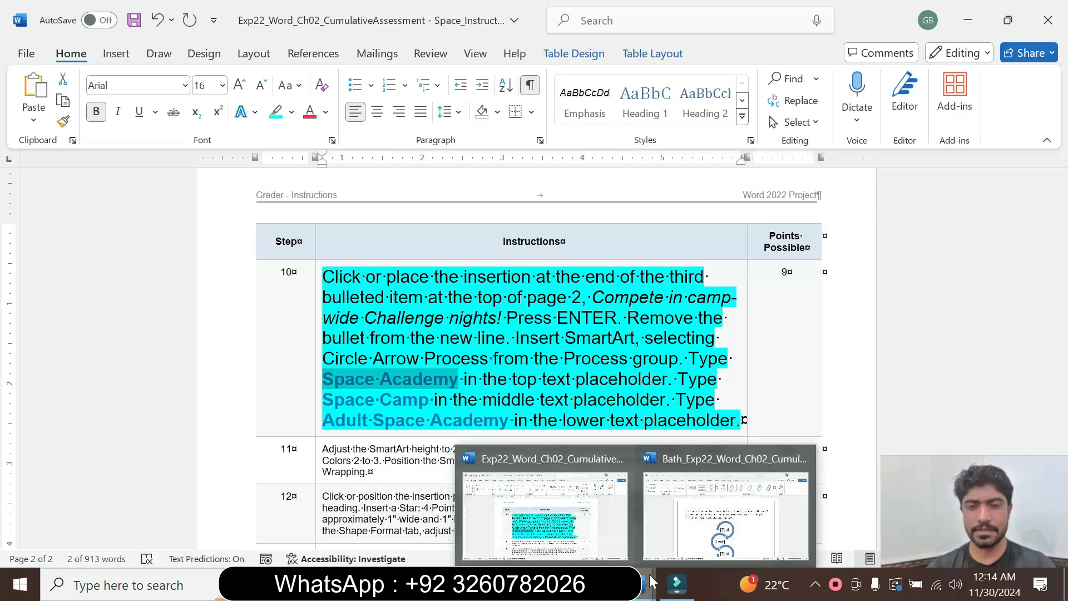
pyautogui.click(692, 515)
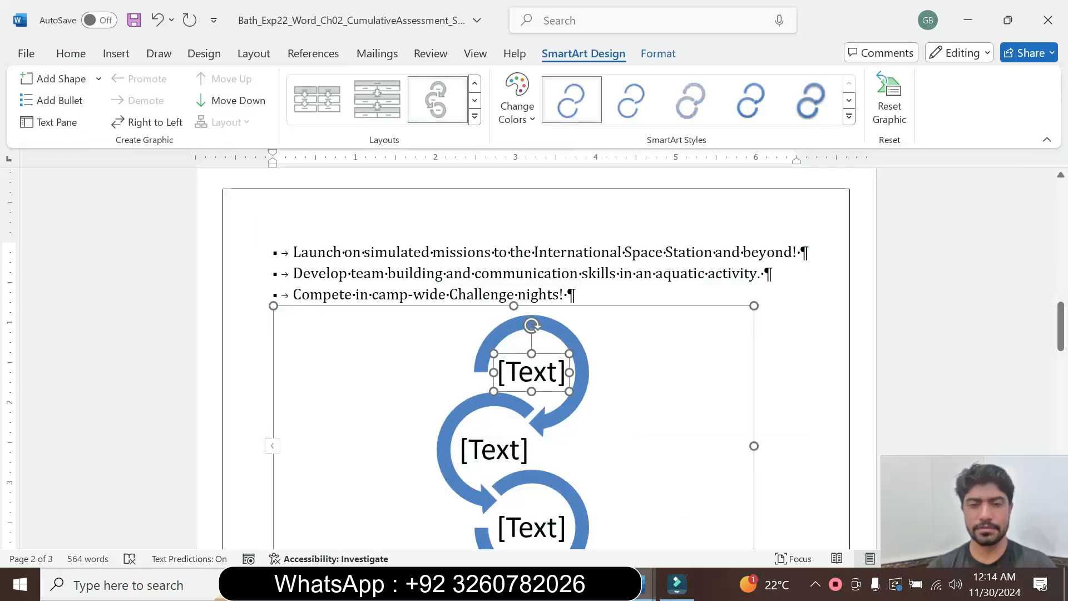
pyautogui.click(541, 374)
pyautogui.hotkey('ctrl', 'v')
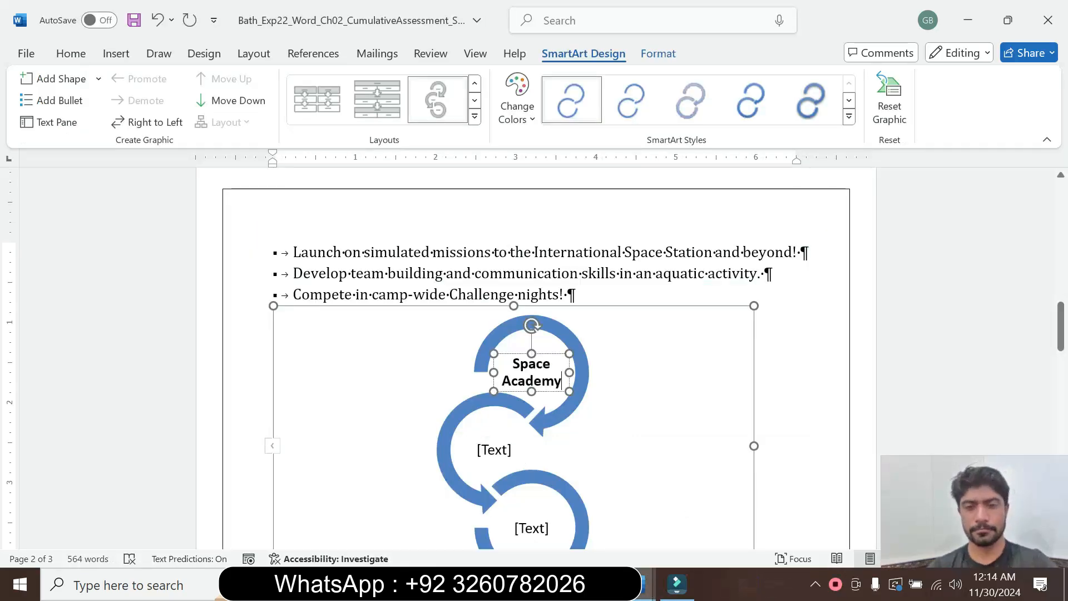
# Copy Space Camp from instruction step 10 into the middle text placeholder of the SmartArt.
pyautogui.click(488, 450)
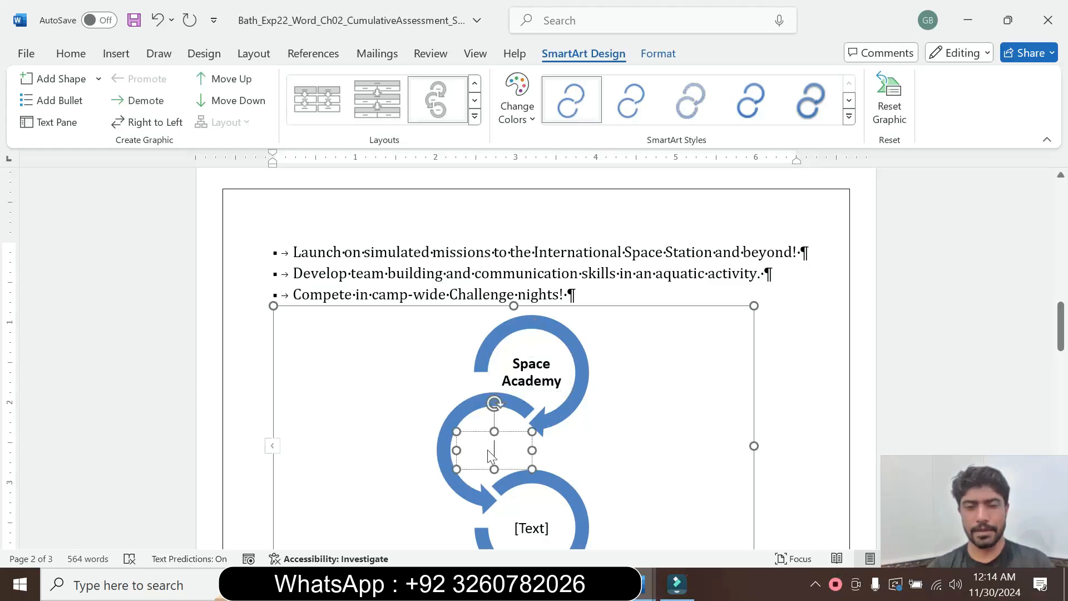
pyautogui.moveTo(643, 587)
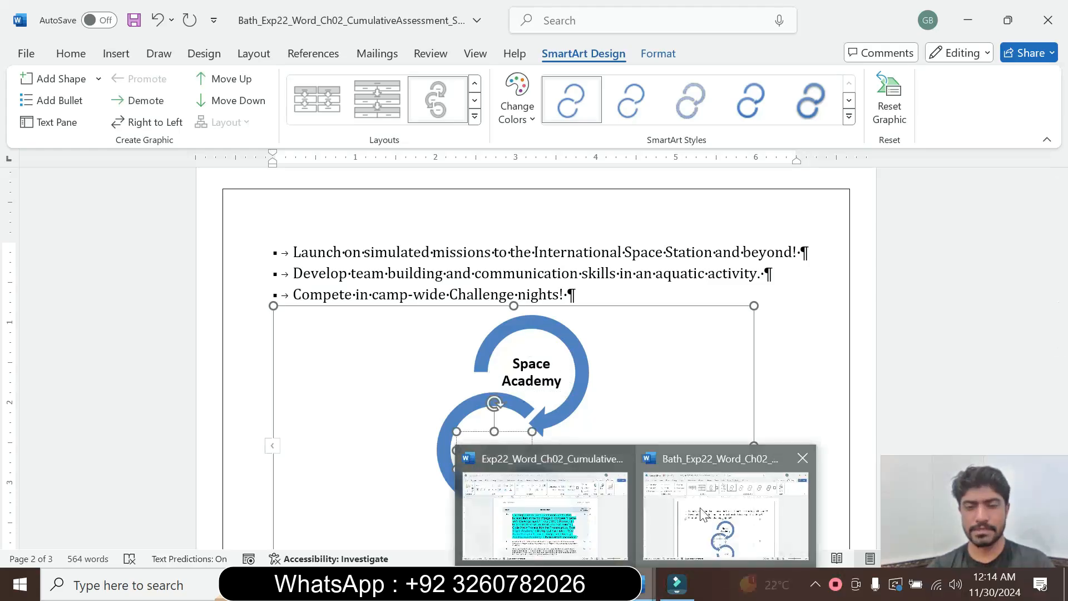
pyautogui.click(597, 495)
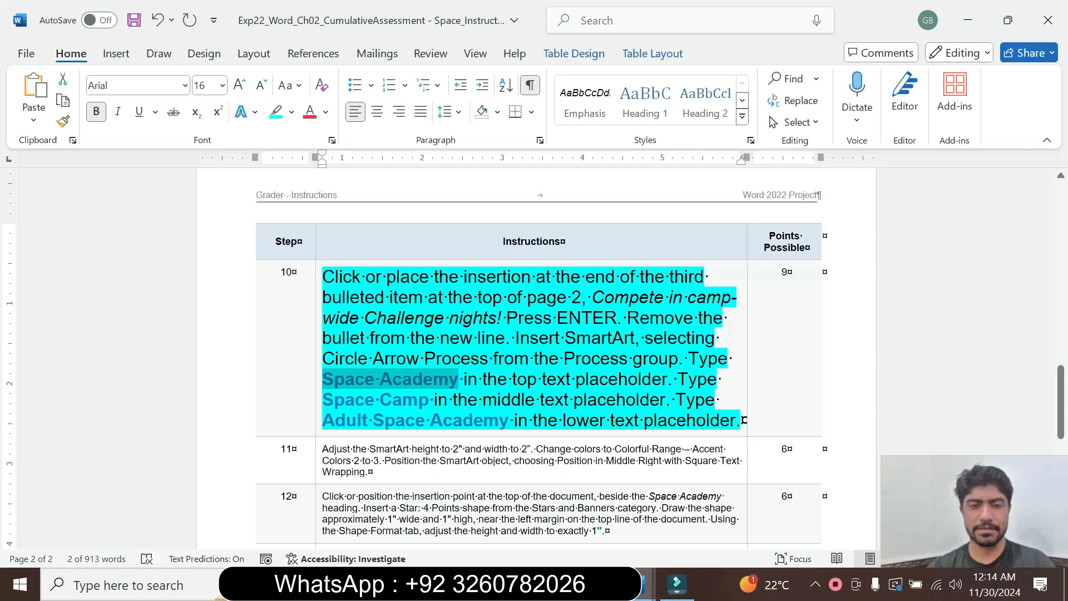
pyautogui.moveTo(322, 399); pyautogui.dragTo(430, 400)
pyautogui.hotkey('ctrl', 'c')
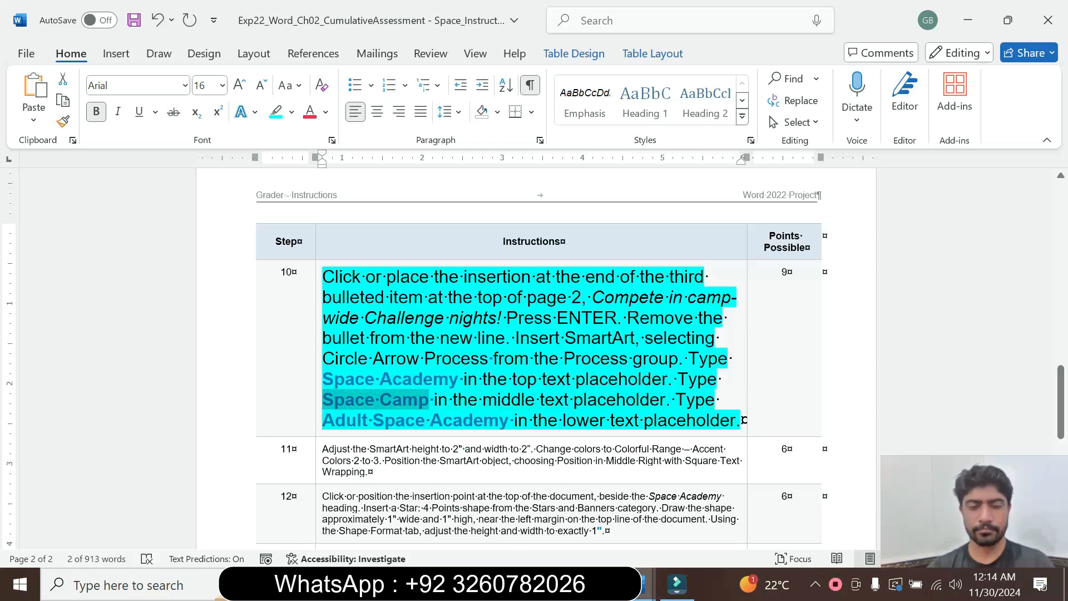
pyautogui.moveTo(646, 584)
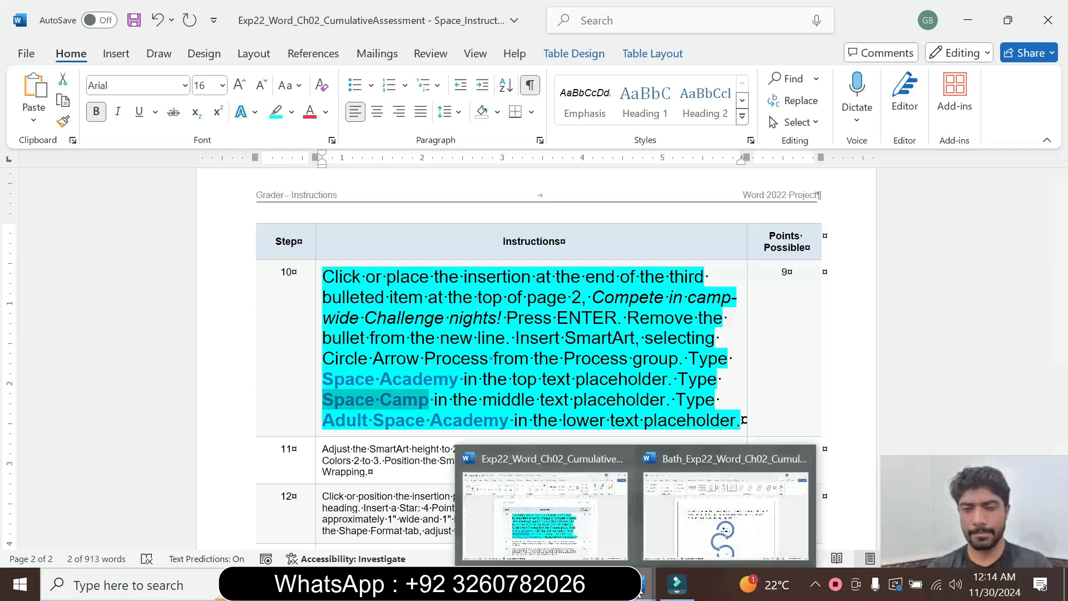
pyautogui.click(723, 507)
pyautogui.hotkey('ctrl', 'v')
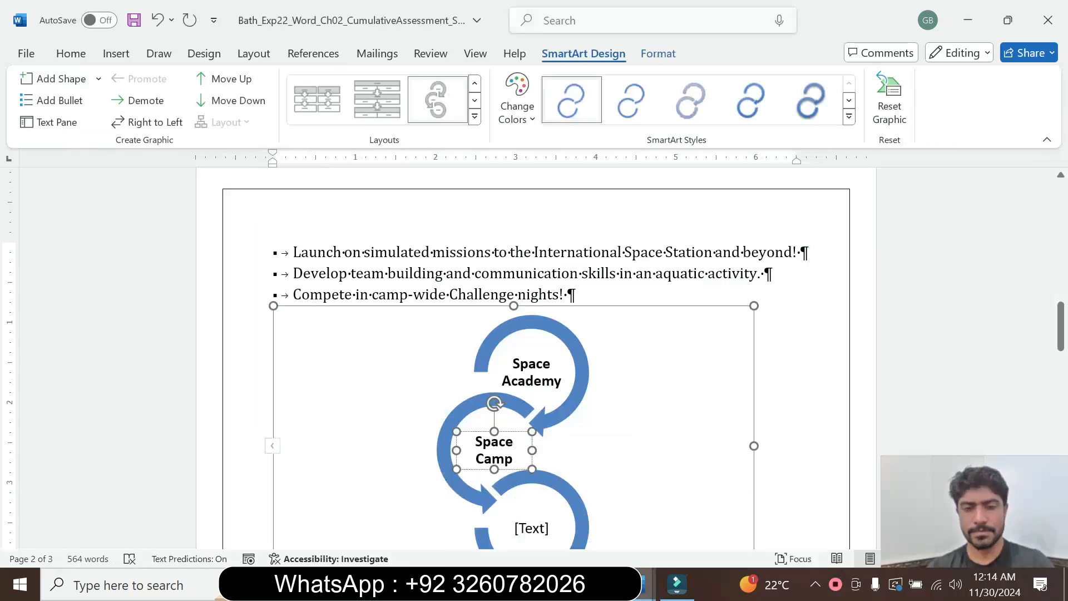
# Copy Adult Space Academy from instruction step 10 into the lower text placeholder of the SmartArt.
pyautogui.click(535, 531)
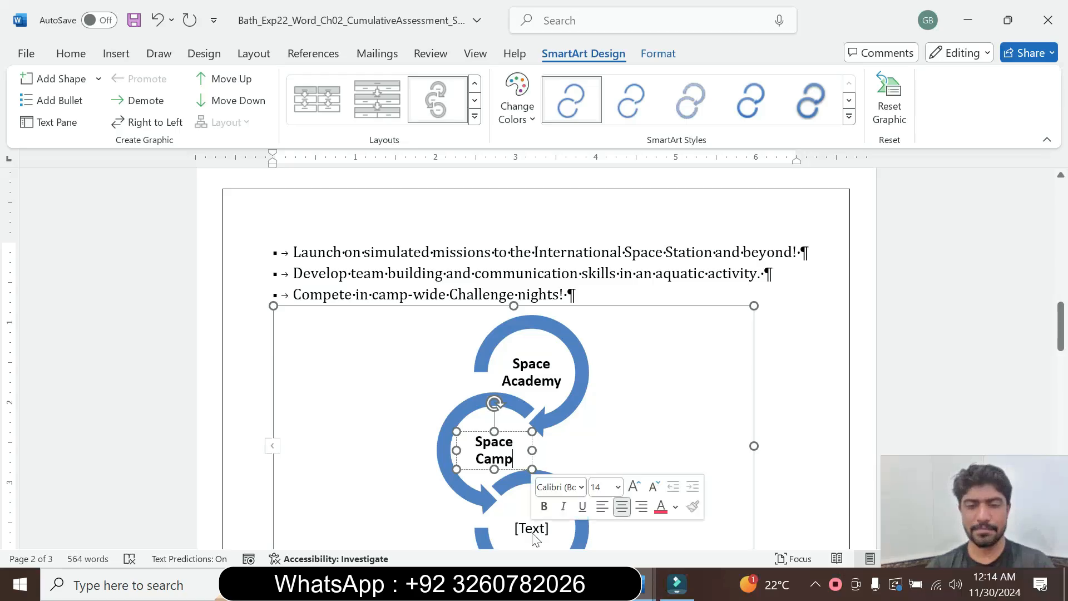
pyautogui.moveTo(645, 584)
pyautogui.click(551, 515)
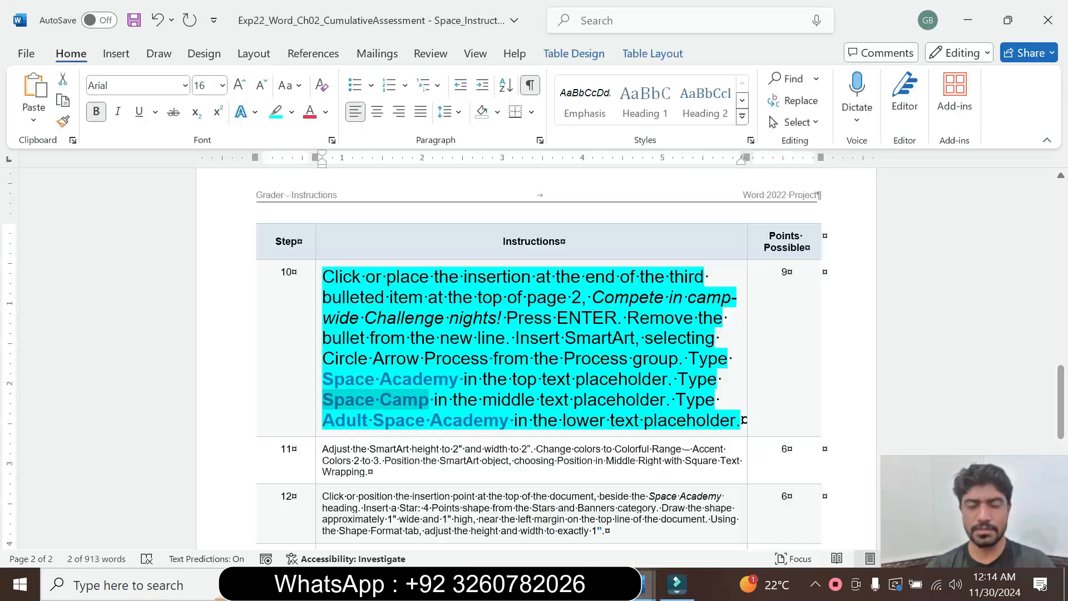
pyautogui.moveTo(327, 420); pyautogui.dragTo(509, 422)
pyautogui.hotkey('ctrl', 'c')
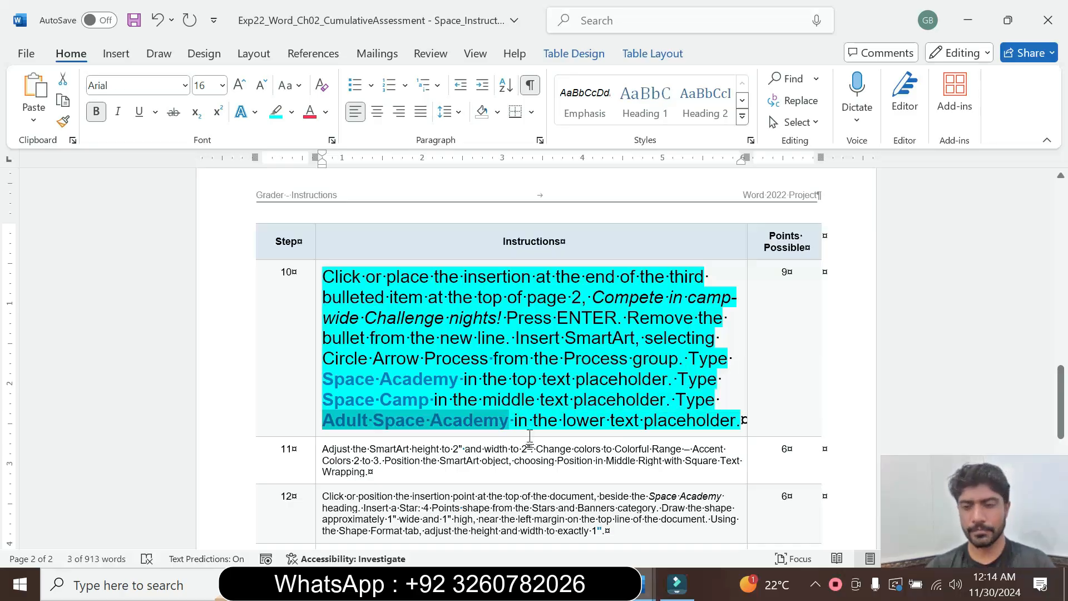
pyautogui.moveTo(639, 585)
pyautogui.click(678, 507)
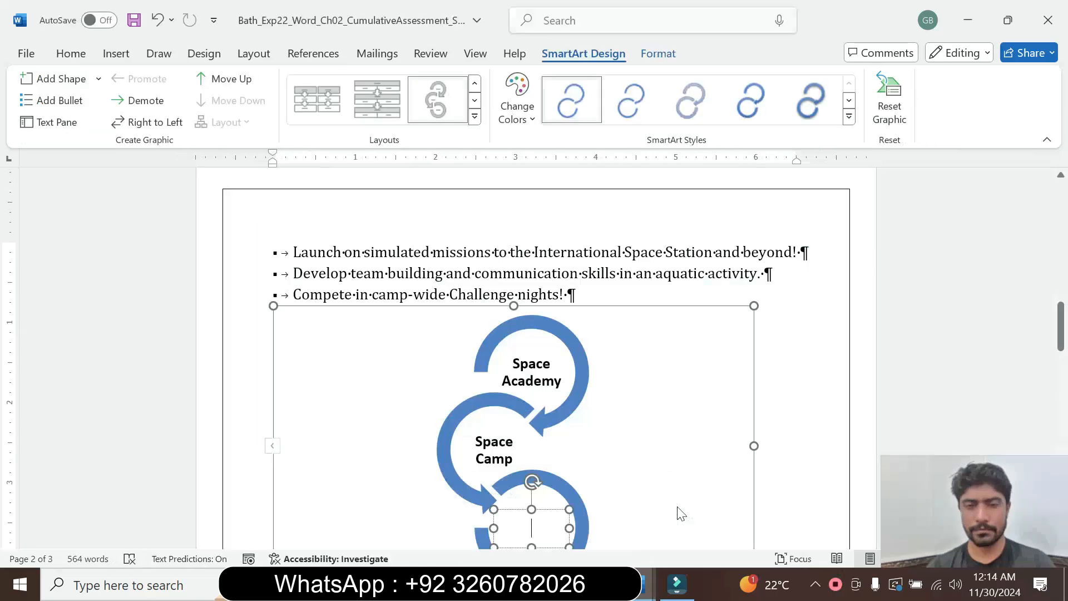
pyautogui.hotkey('ctrl', 'v')
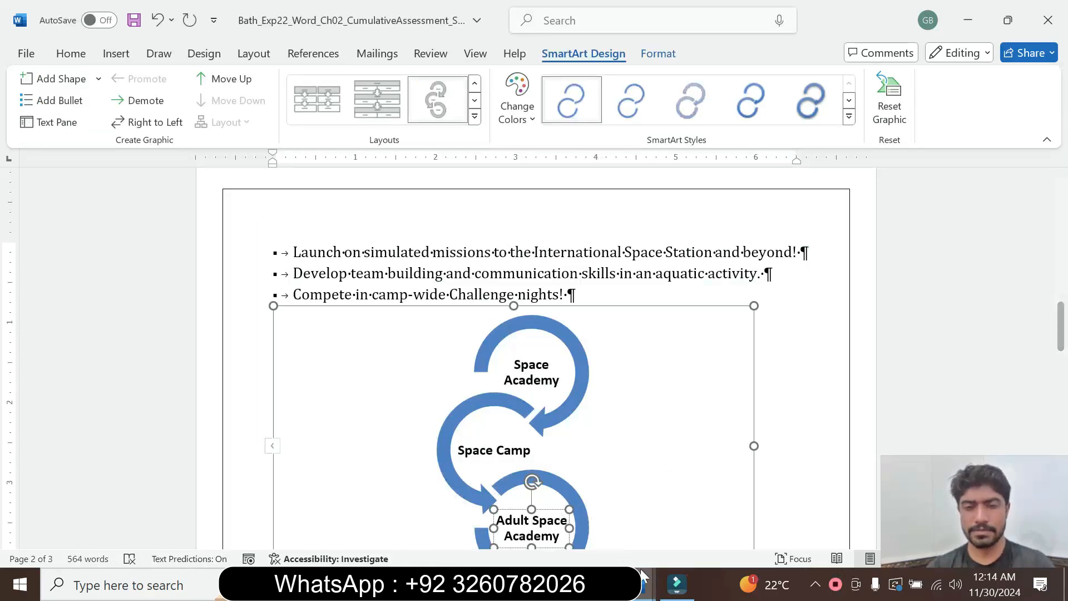
# Switch to the instructions document, set the step 10 text to 9 pt and remove its highlight.
pyautogui.moveTo(644, 581)
pyautogui.click(579, 529)
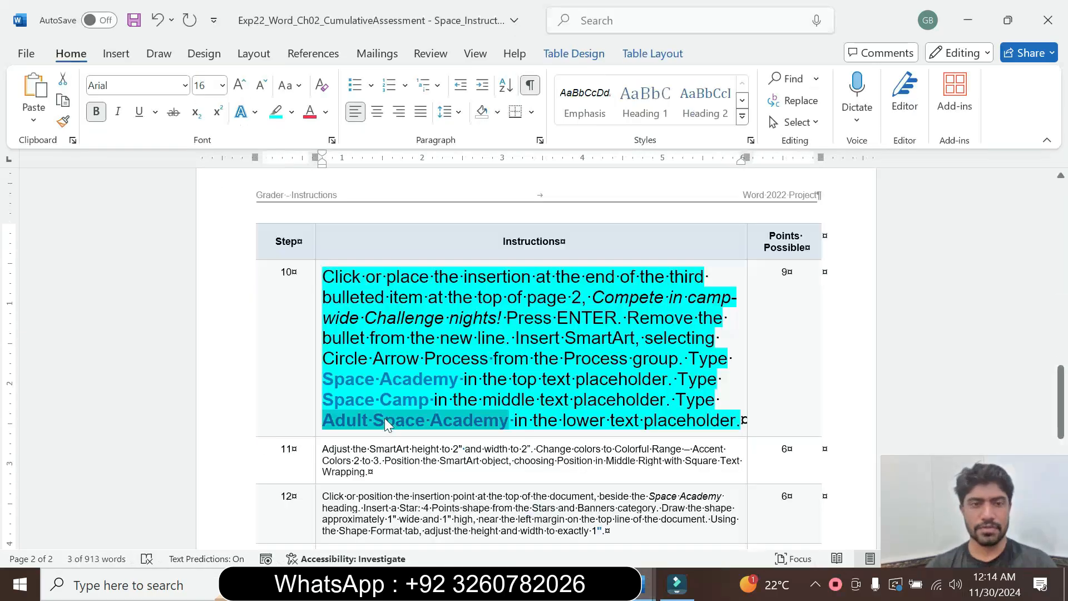
pyautogui.click(316, 426)
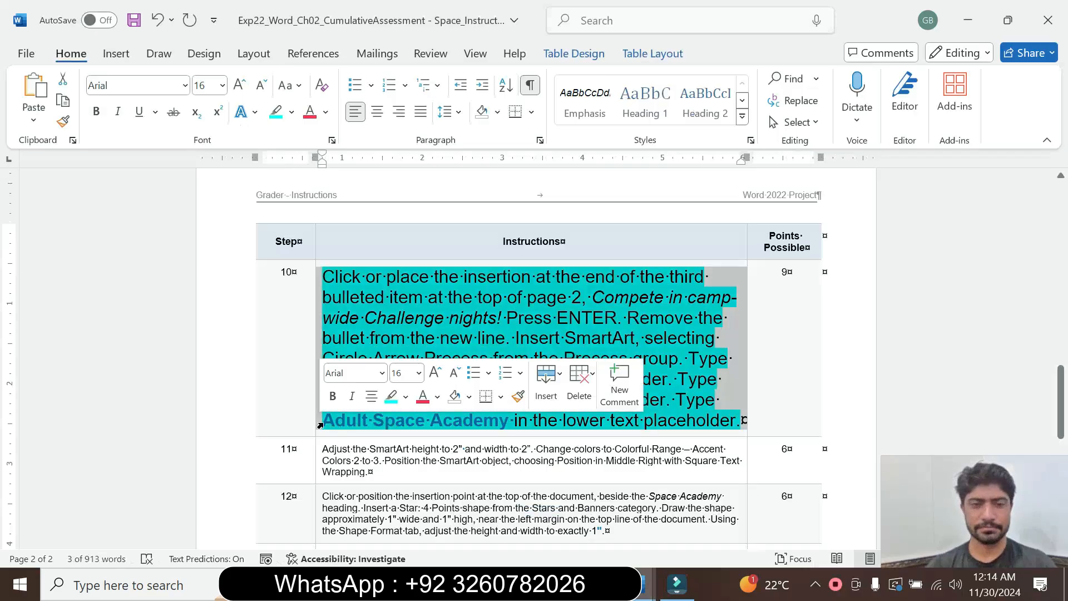
pyautogui.click(418, 373)
pyautogui.scroll(-5, 404, 69)
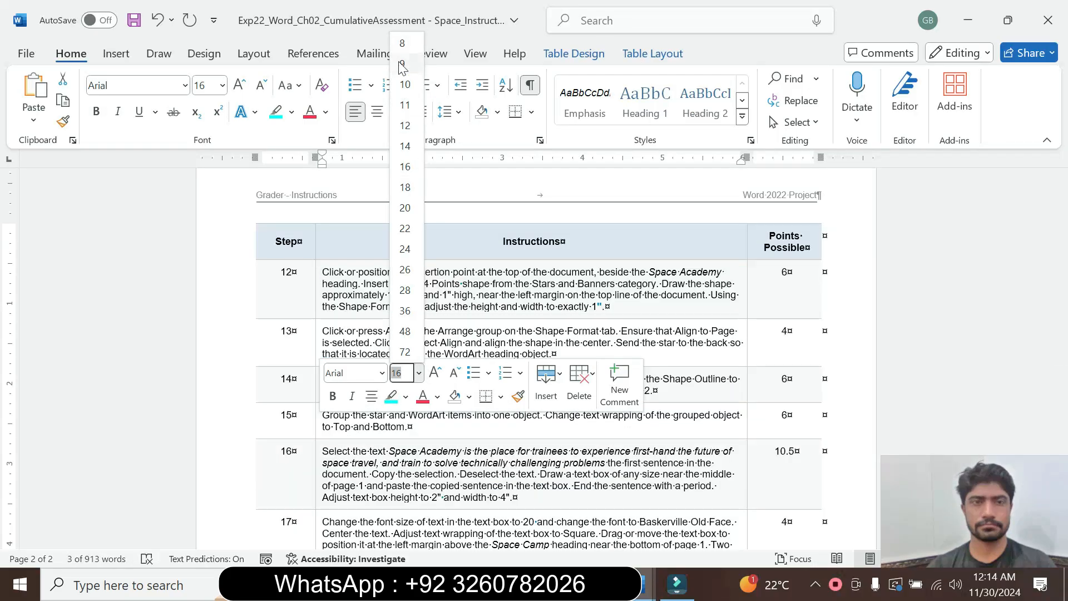
pyautogui.click(403, 65)
pyautogui.click(291, 113)
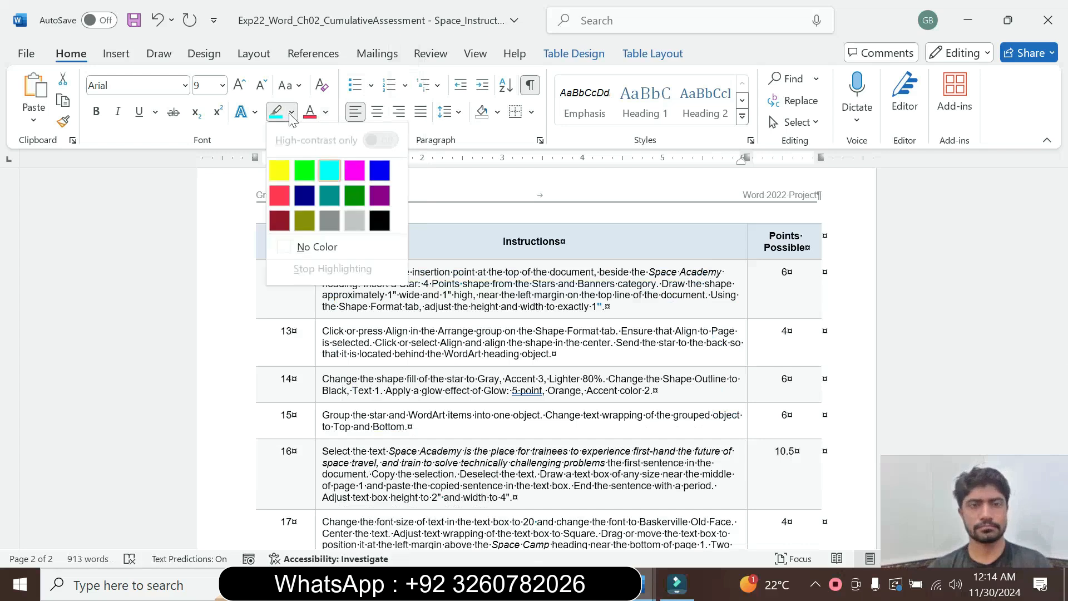
pyautogui.click(334, 247)
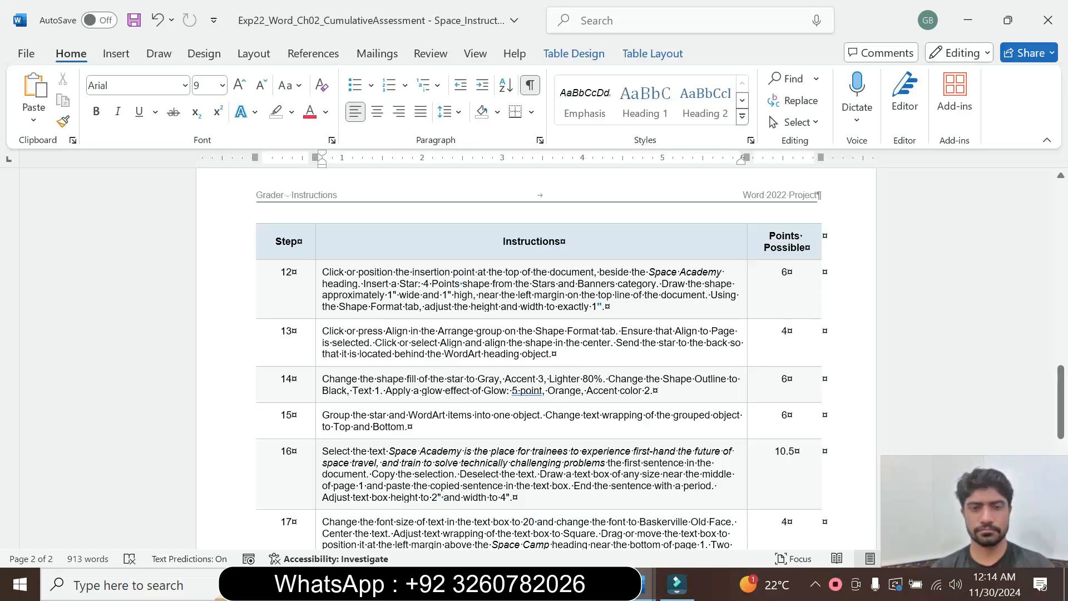
# Review the instructions back to their beginning and look over the earlier part of the space camp document.
pyautogui.moveTo(1064, 389); pyautogui.dragTo(1065, 340)
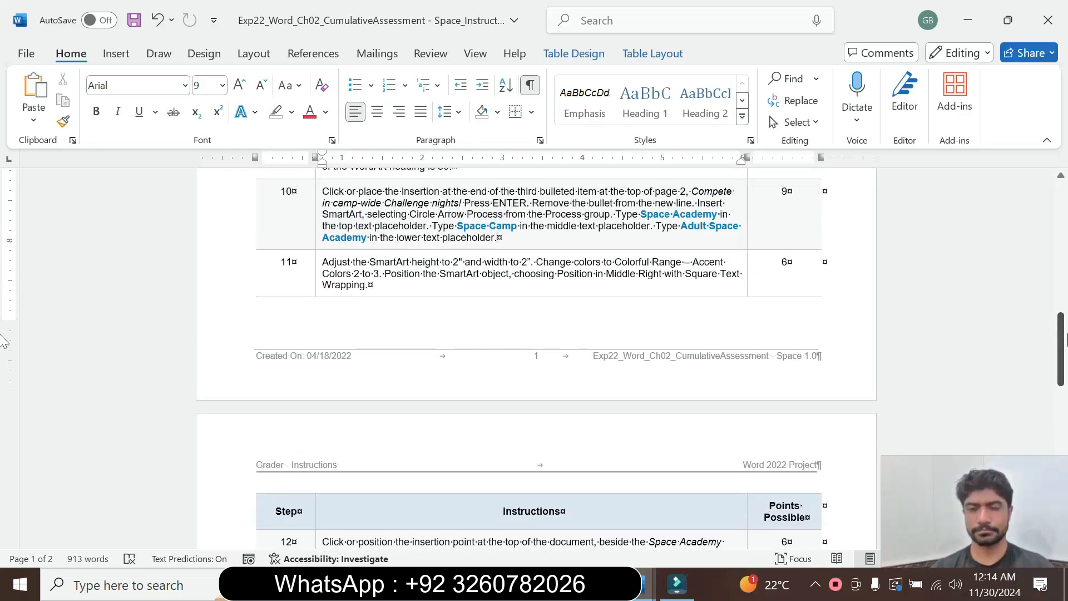
pyautogui.moveTo(1065, 341); pyautogui.dragTo(1066, 190)
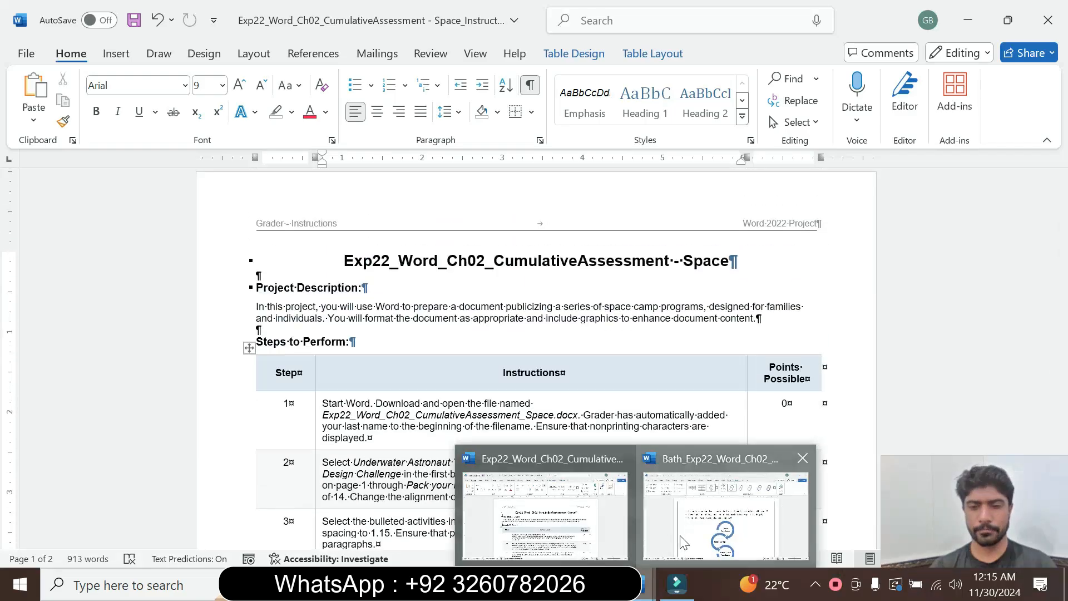
pyautogui.click(734, 512)
pyautogui.moveTo(1064, 338); pyautogui.dragTo(1062, 218)
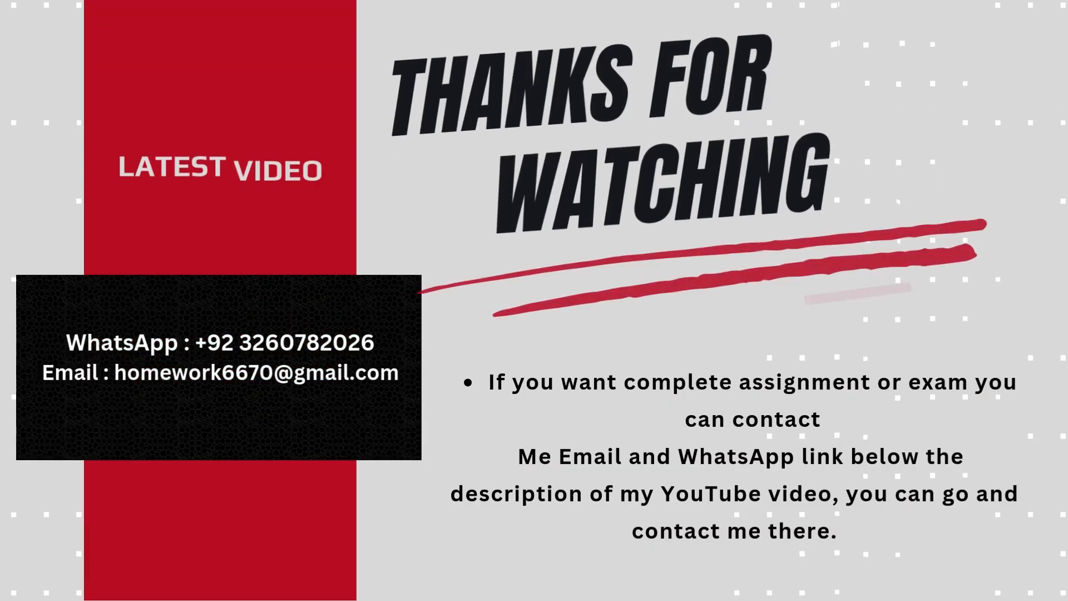